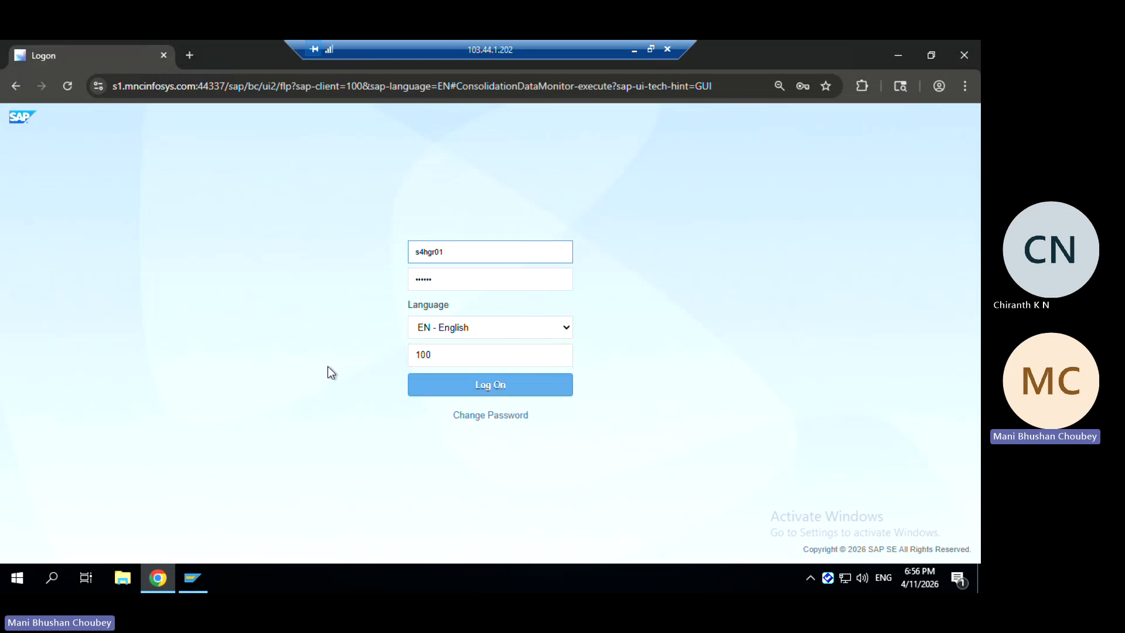
# Log on to SAP Fiori to reach the Data Monitor for CGMG1, version A, period 12/2025
pyautogui.click(459, 390)
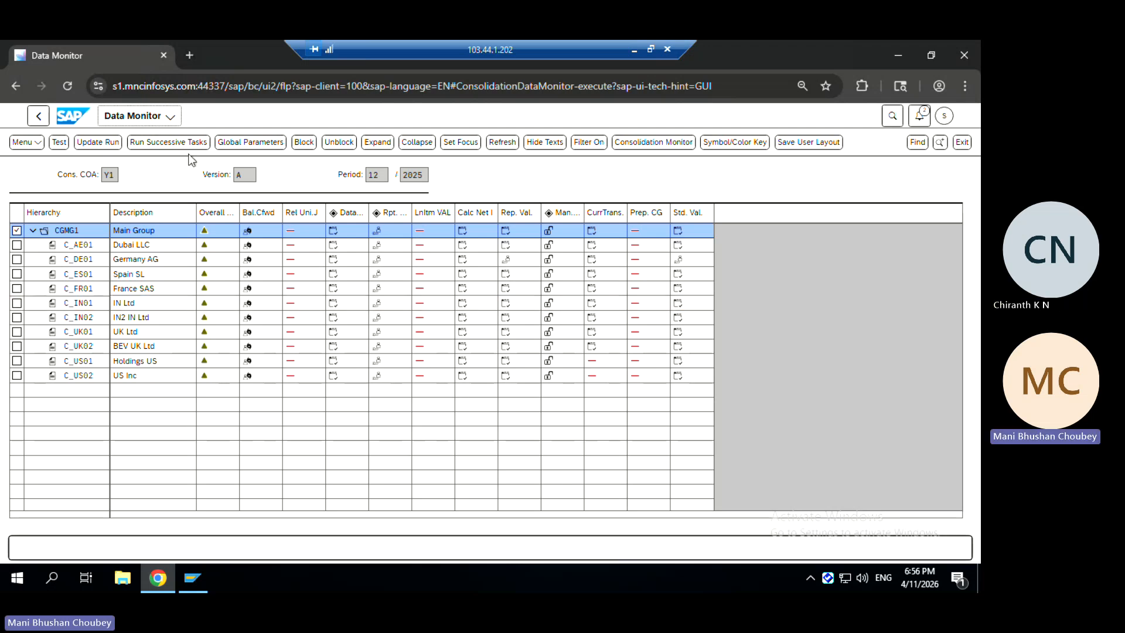
pyautogui.click(271, 147)
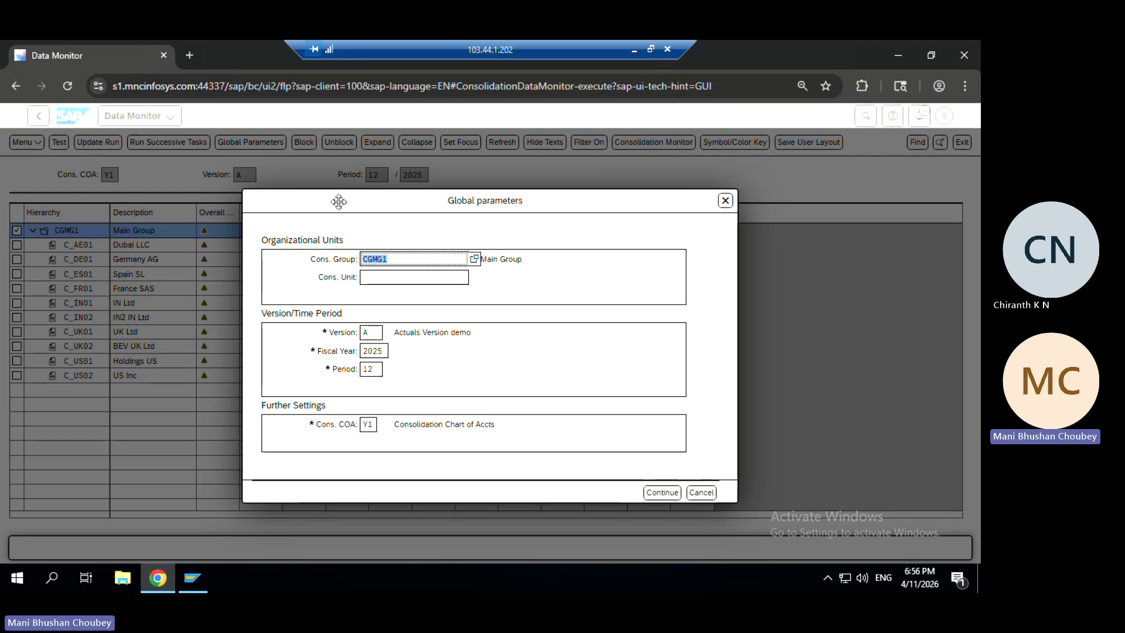
pyautogui.click(391, 260)
pyautogui.click(725, 201)
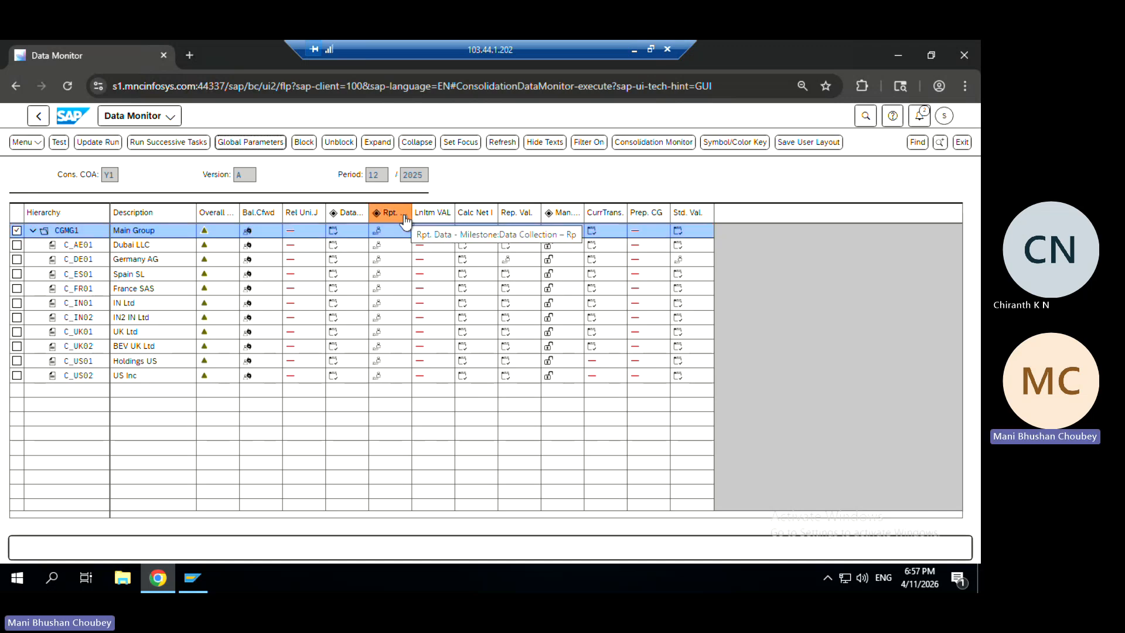
pyautogui.click(205, 233)
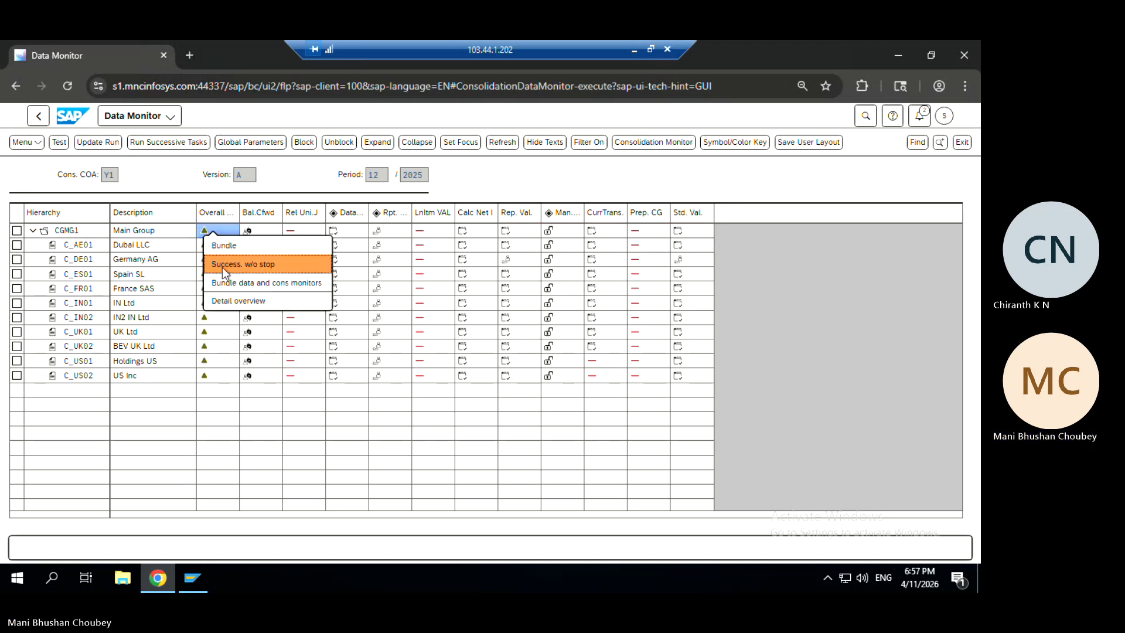
pyautogui.click(85, 232)
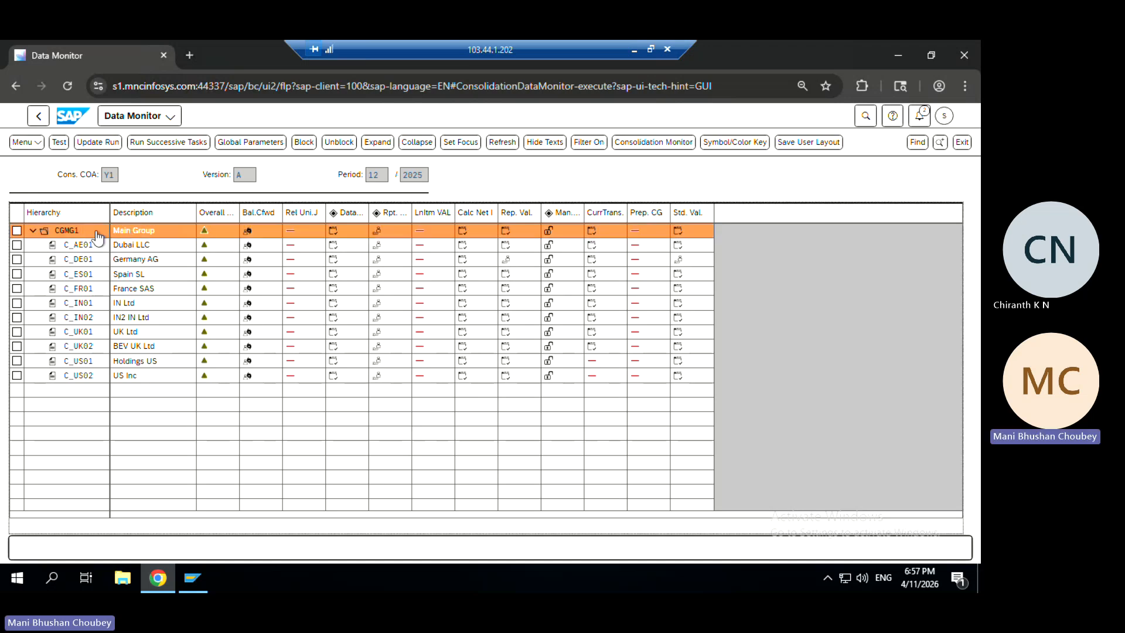
pyautogui.click(204, 231)
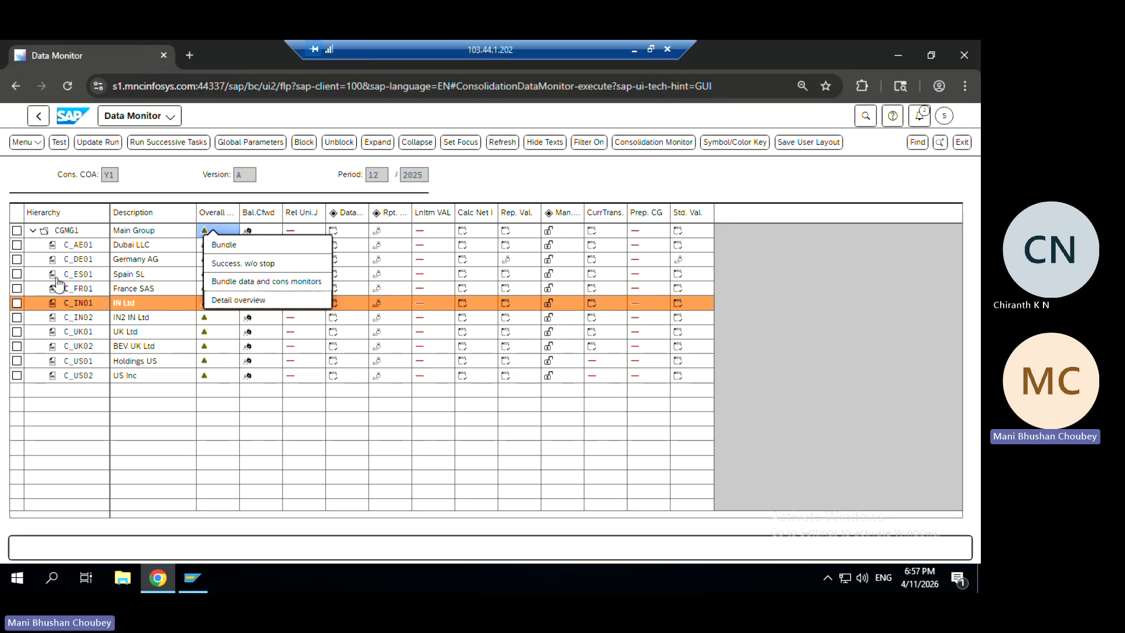
pyautogui.click(172, 250)
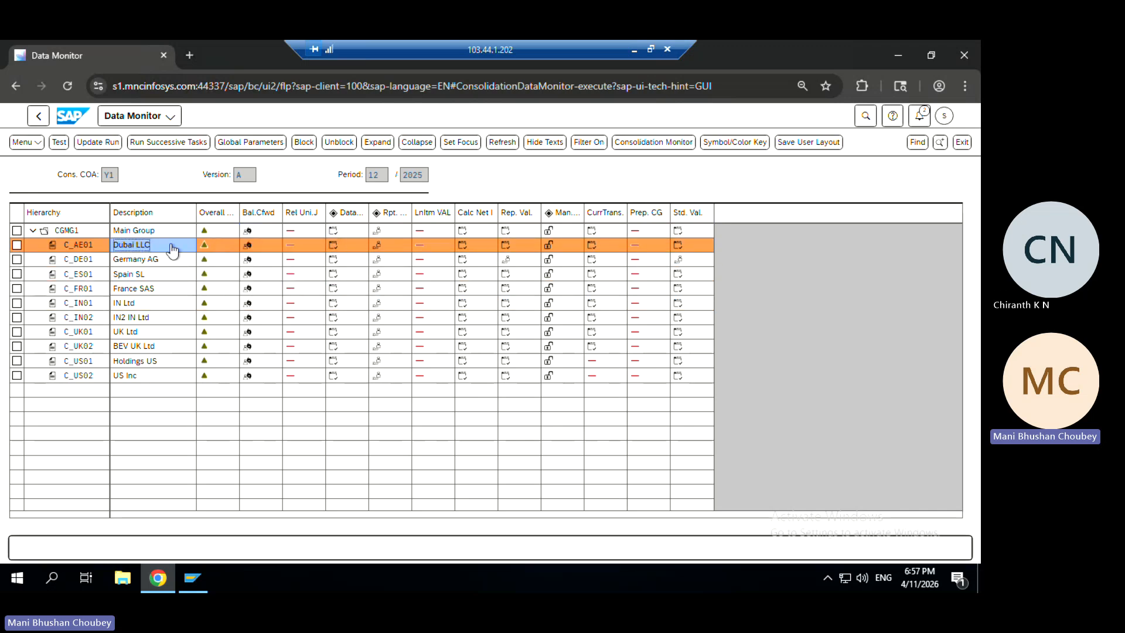
pyautogui.click(205, 246)
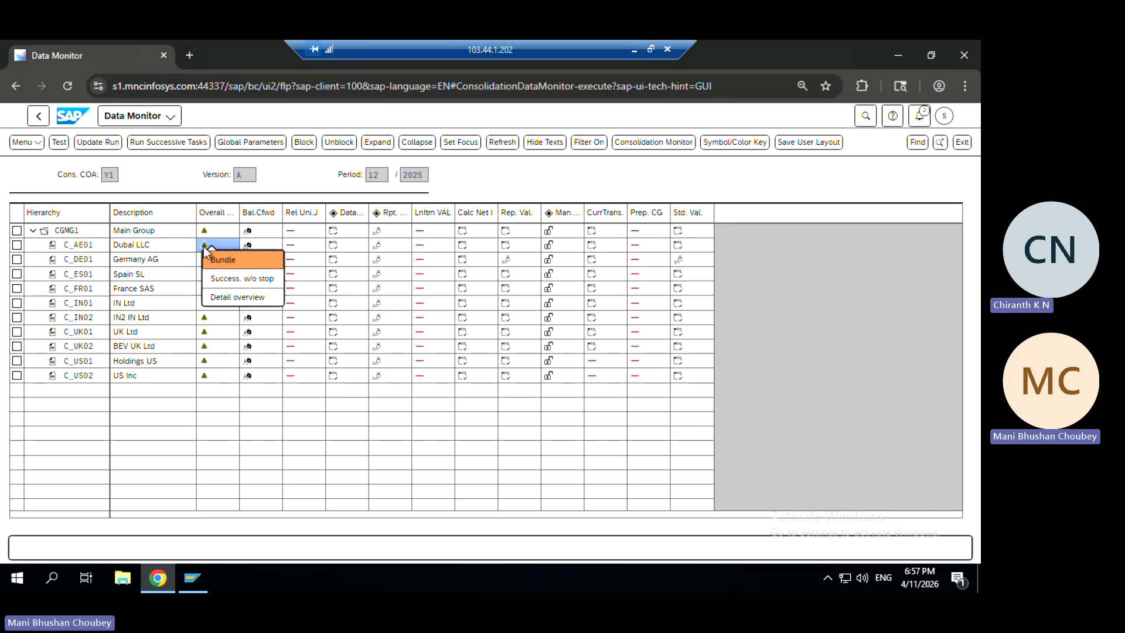
pyautogui.click(295, 187)
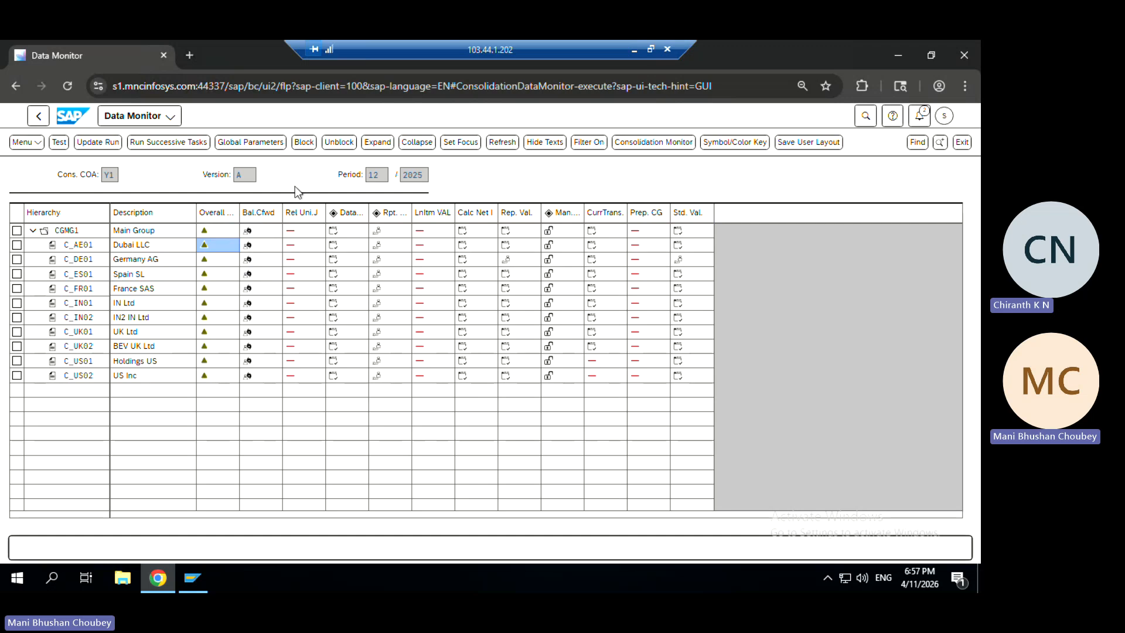
pyautogui.click(244, 245)
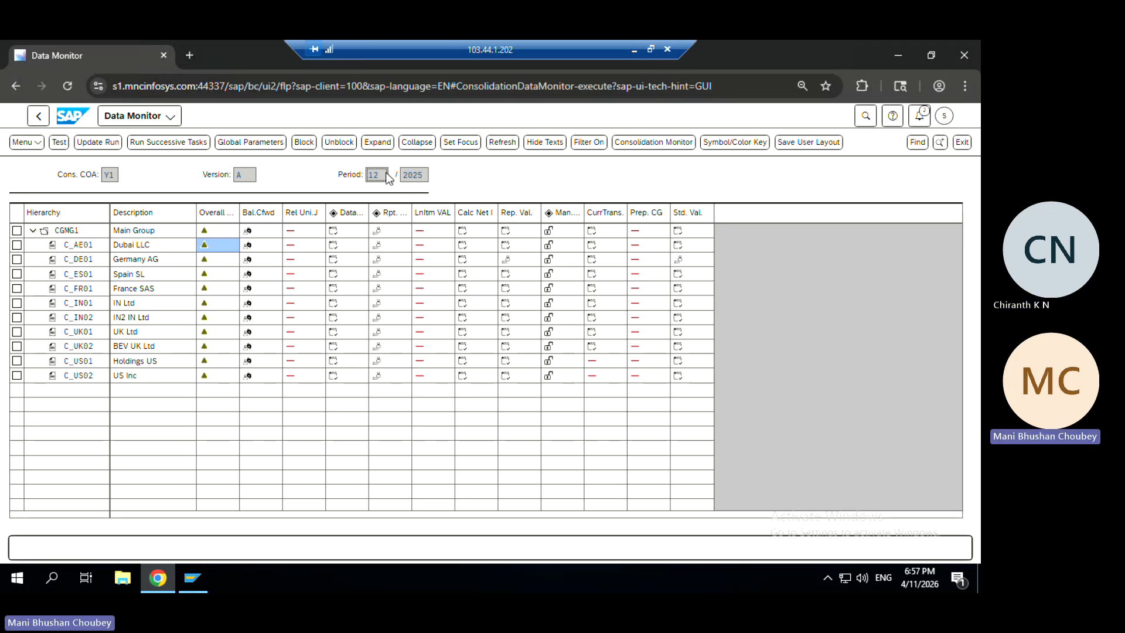
pyautogui.press('Tab')
# Open the Upload data workbook from Upload data files and check year 2025, period 12 in D8:E8
pyautogui.press('super+d')
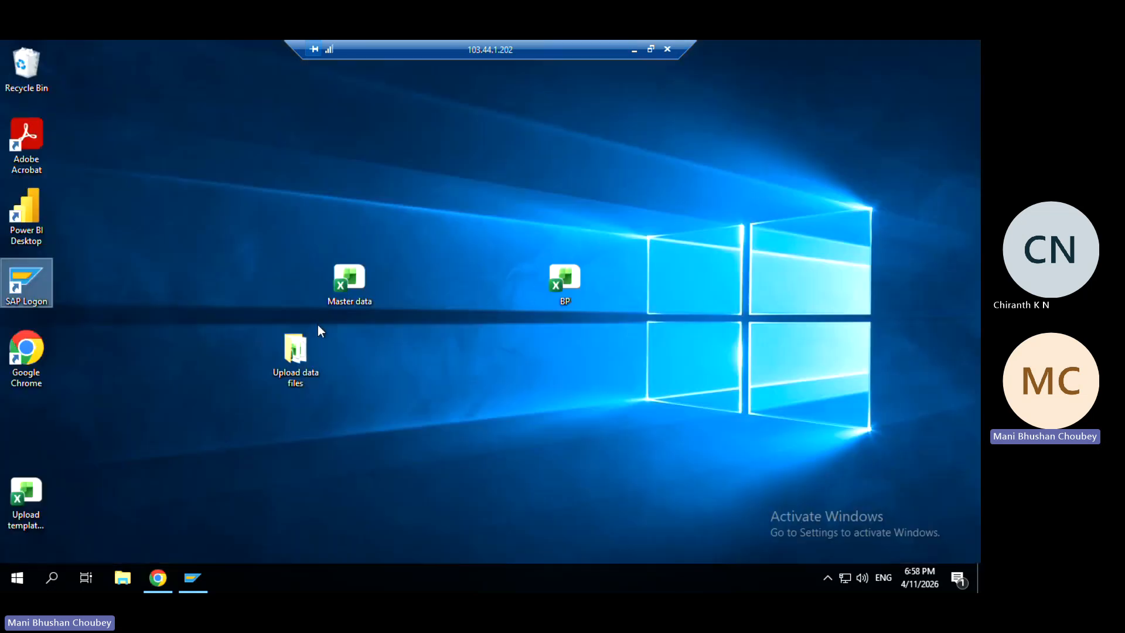
pyautogui.doubleClick(293, 344)
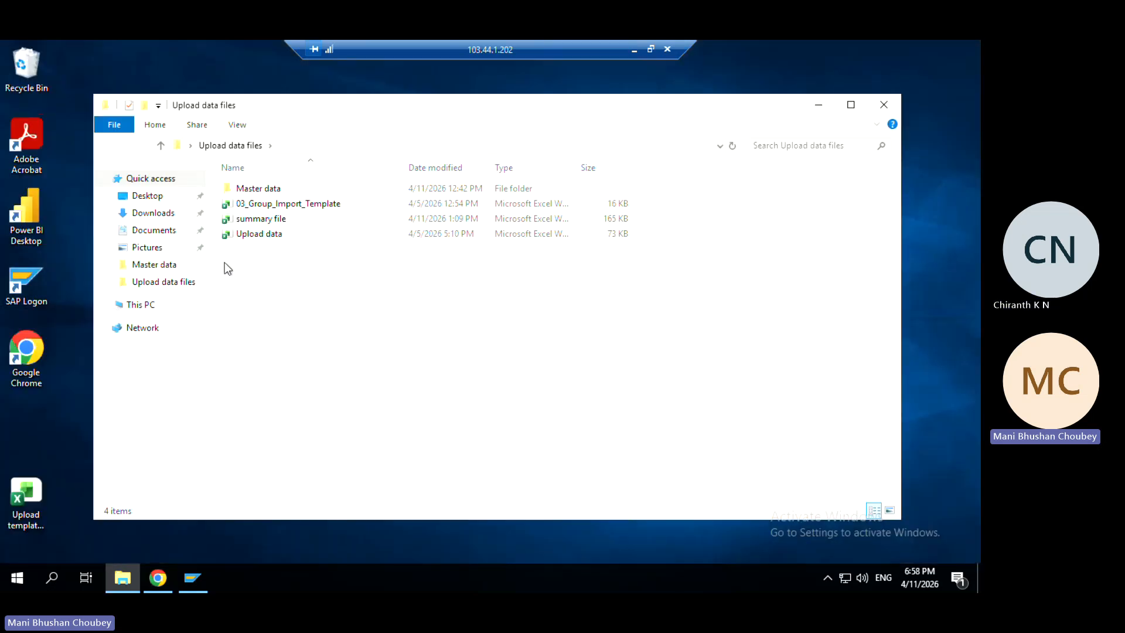
pyautogui.doubleClick(236, 237)
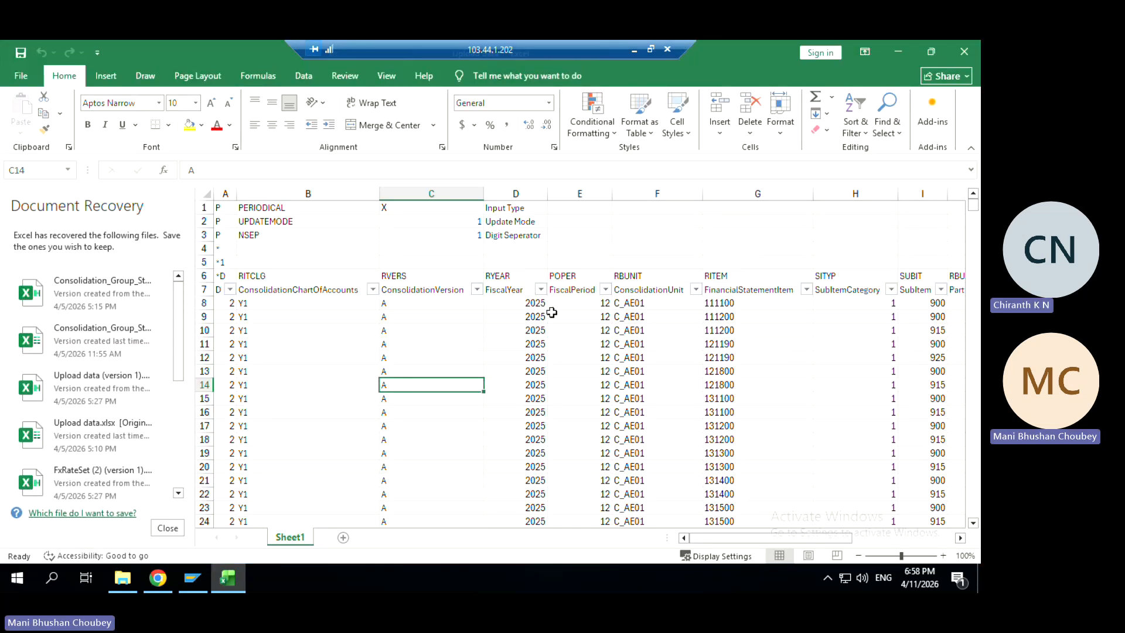
pyautogui.moveTo(535, 302); pyautogui.dragTo(609, 302)
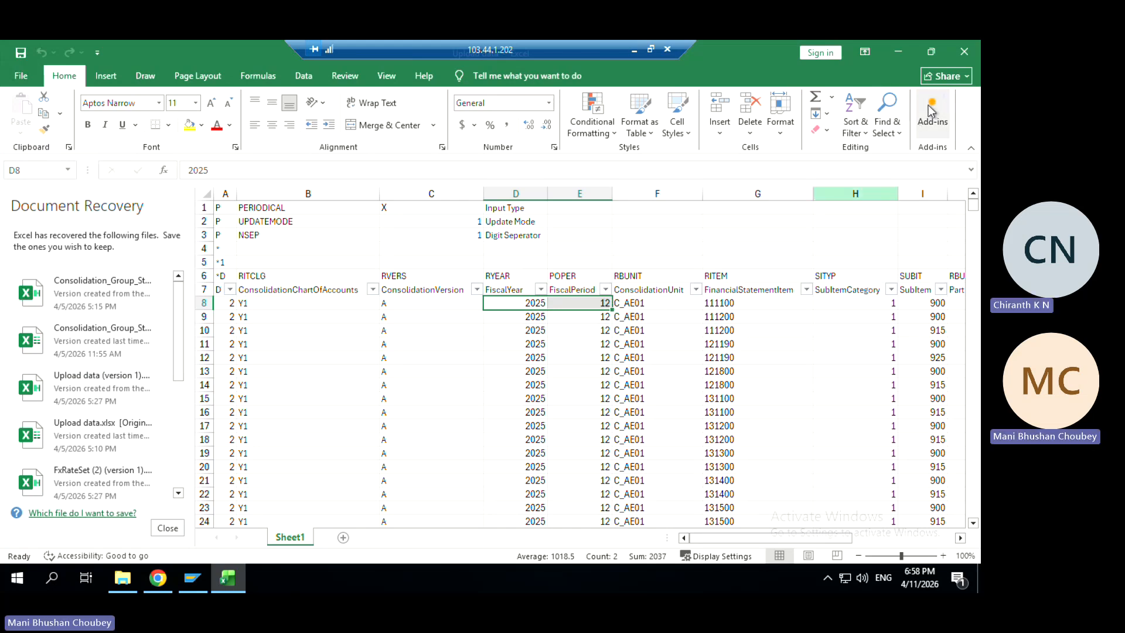
# Close Upload data, confirming the recovery prompt with OK, and open the summary file workbook
pyautogui.click(961, 51)
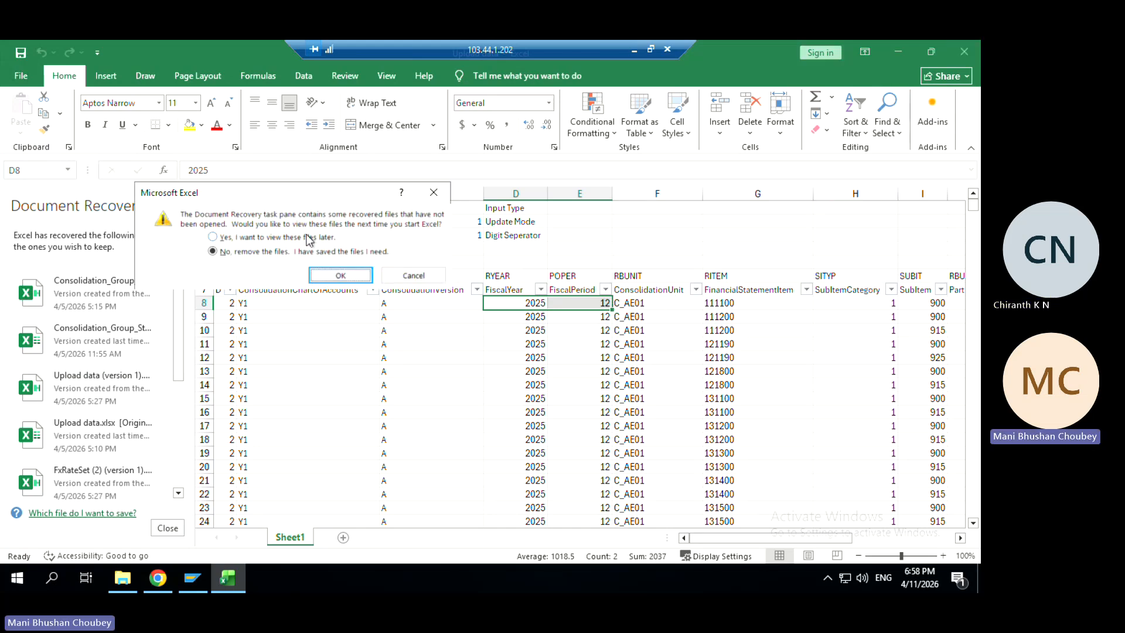
pyautogui.click(319, 236)
pyautogui.click(340, 275)
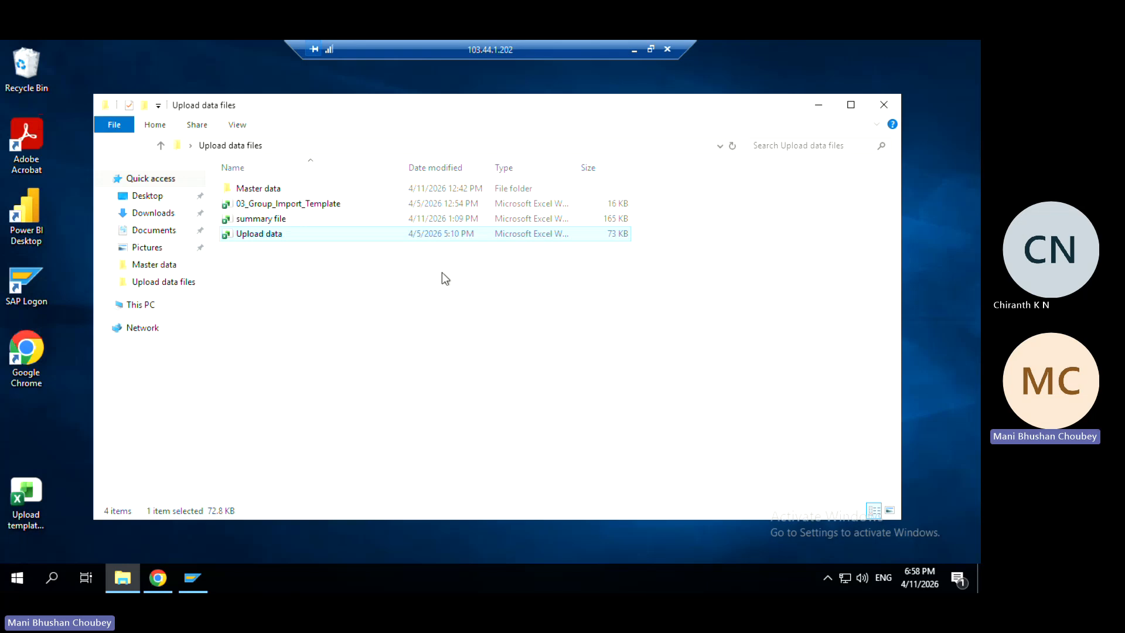
pyautogui.doubleClick(260, 219)
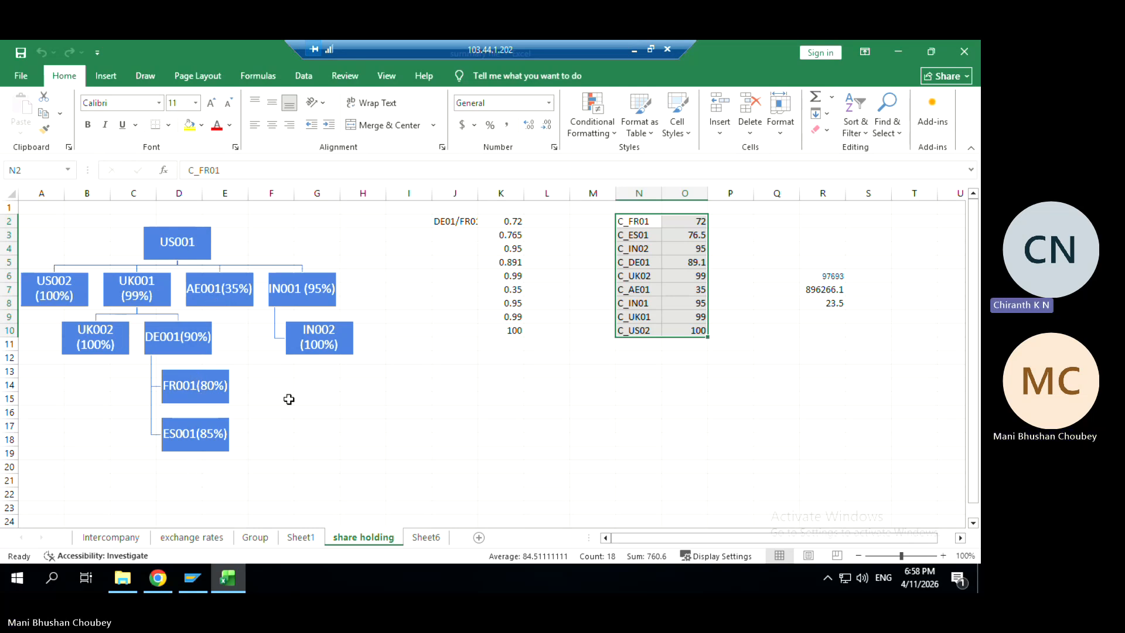
# Inspect C_FR01 in N2 and the DE01/FR01 ownership formula =0.9*0.8 giving 0.72 in K2
pyautogui.click(631, 225)
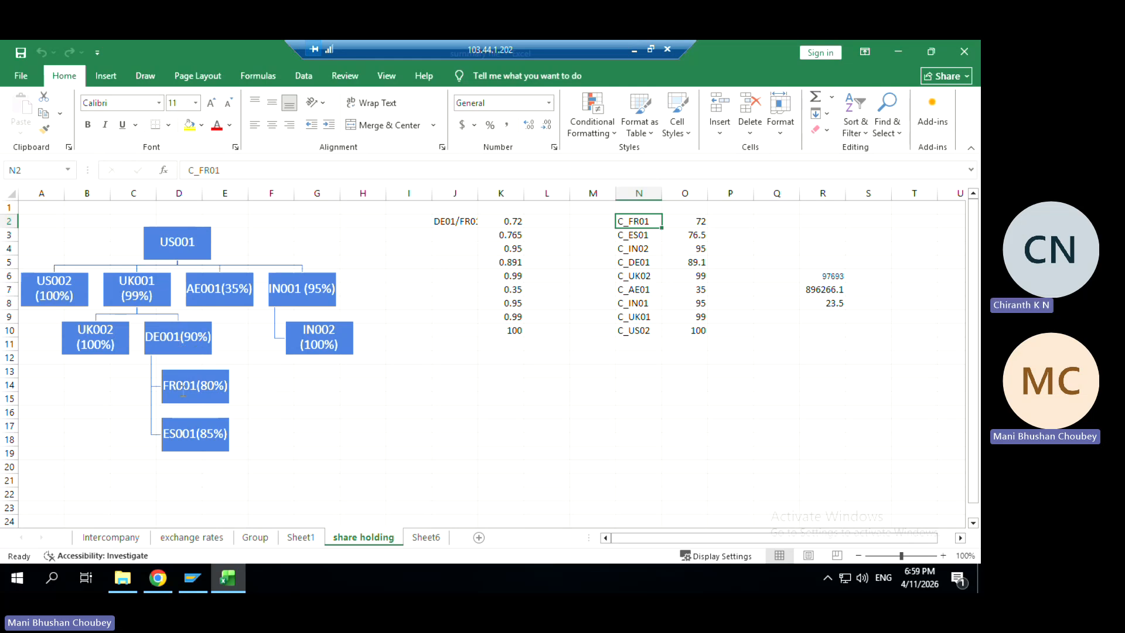
pyautogui.click(516, 222)
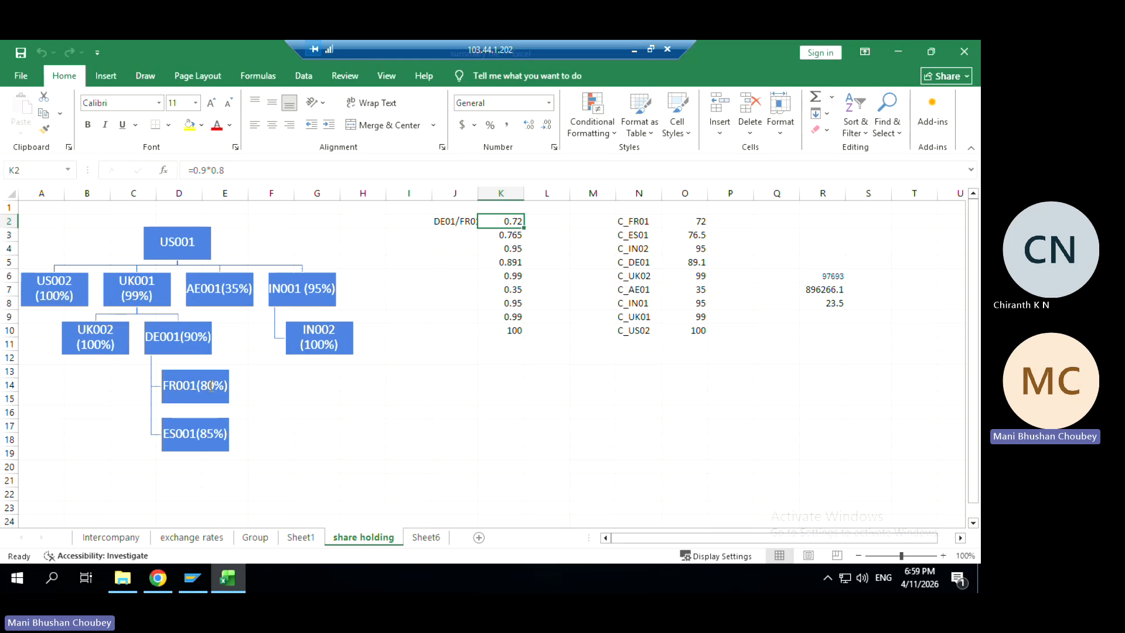
pyautogui.click(638, 220)
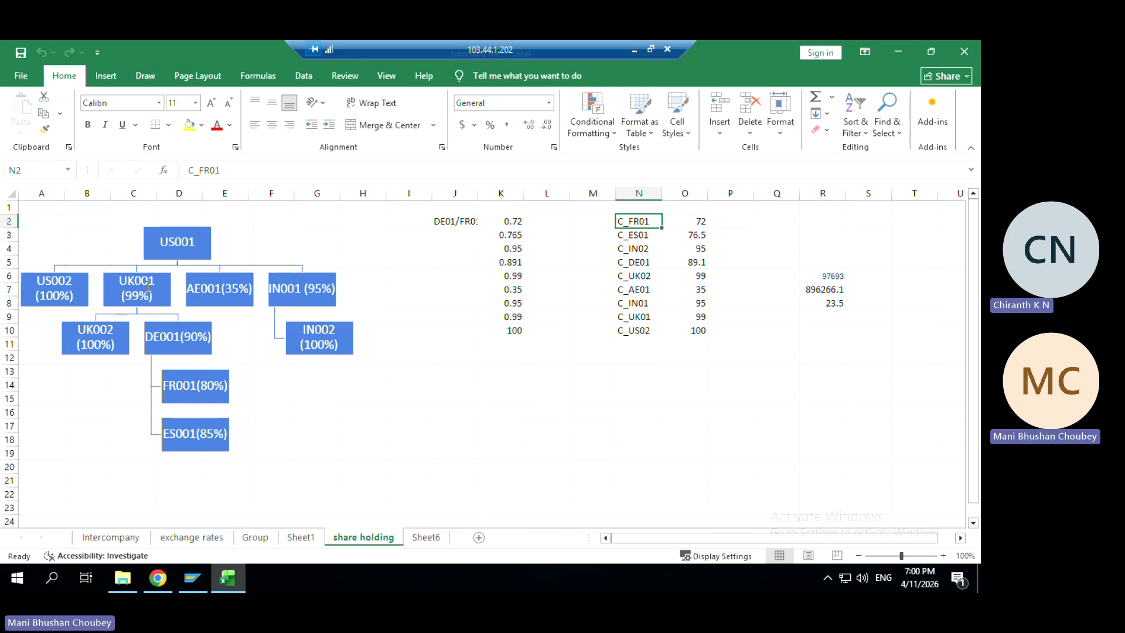
pyautogui.click(515, 221)
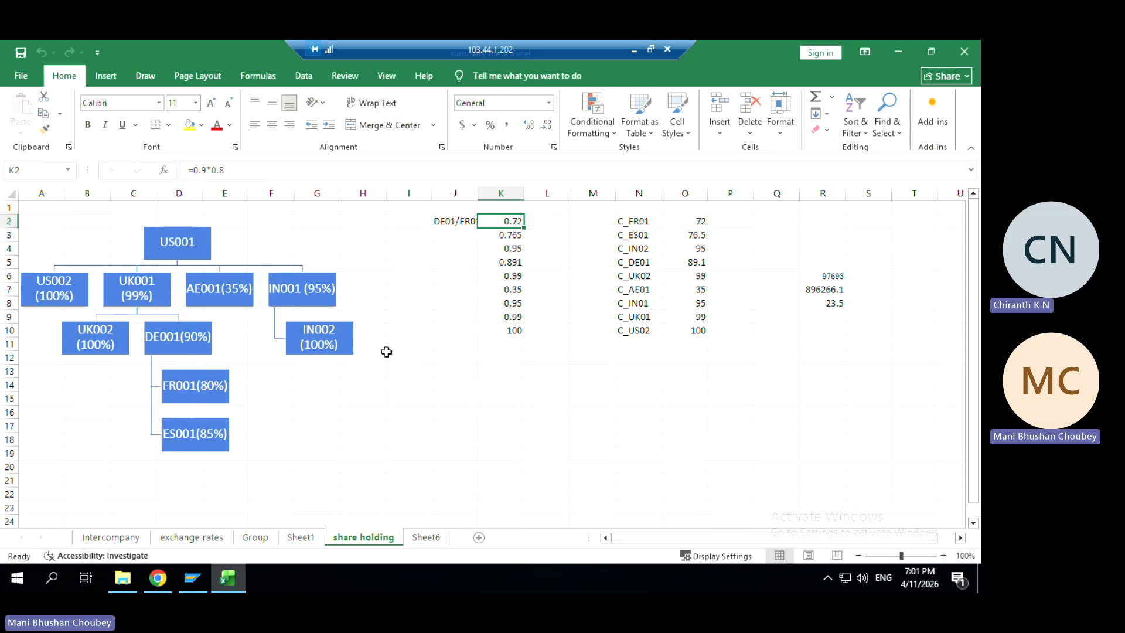
pyautogui.click(500, 370)
pyautogui.write('GRDC')
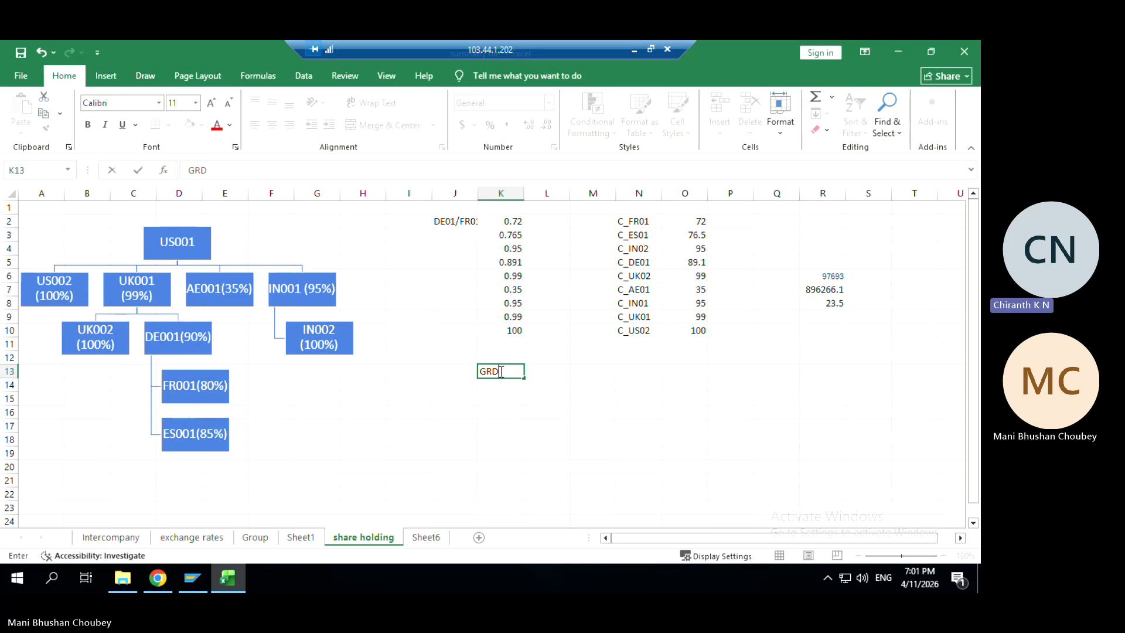
pyautogui.click(499, 410)
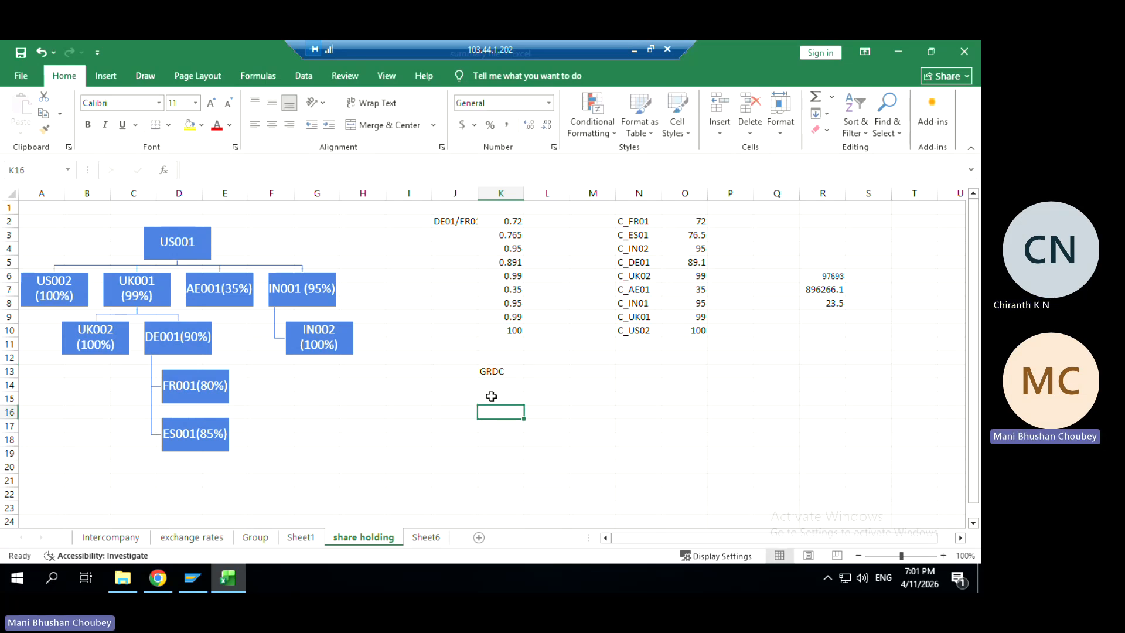
pyautogui.click(496, 371)
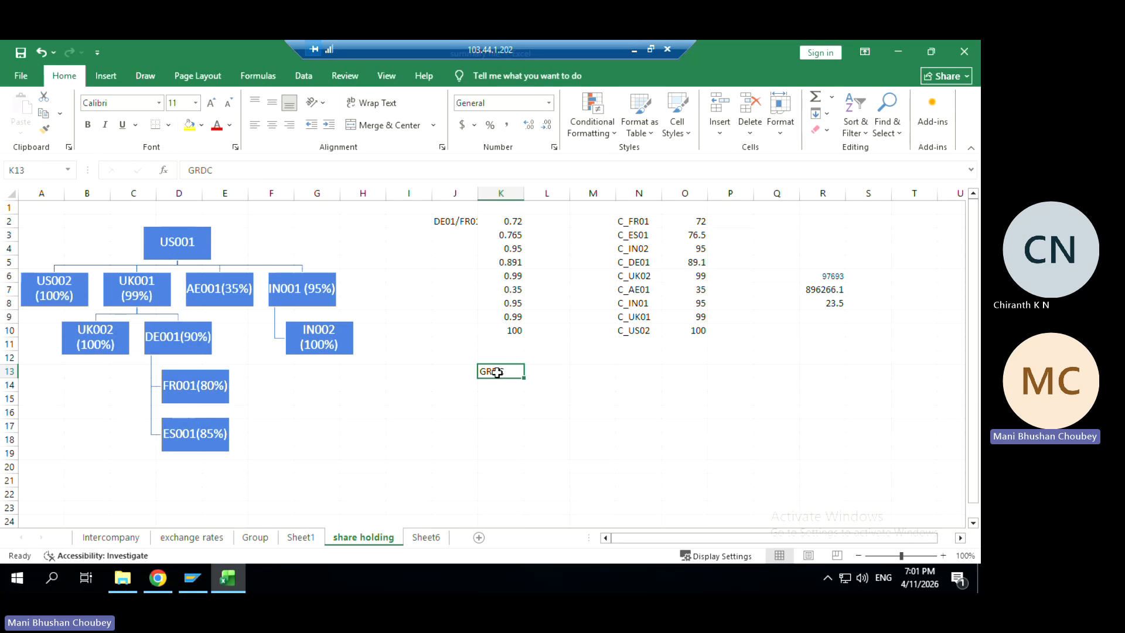
pyautogui.press('Delete')
# Search Google for 'grdc in sap' in a new browser tab
pyautogui.click(155, 580)
pyautogui.click(191, 55)
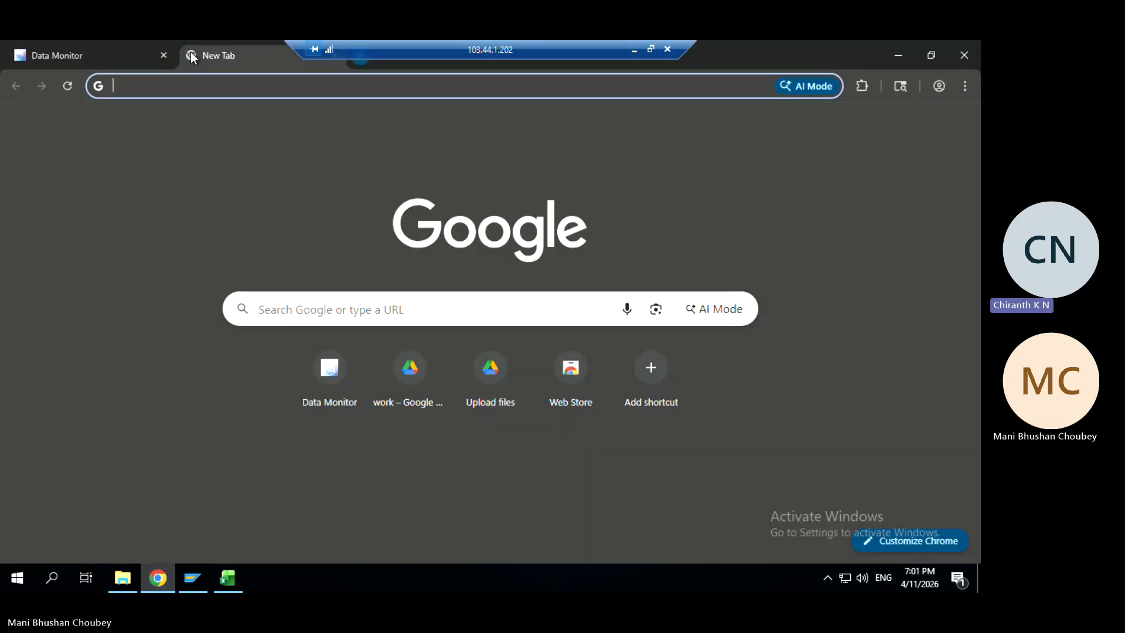
pyautogui.click(298, 309)
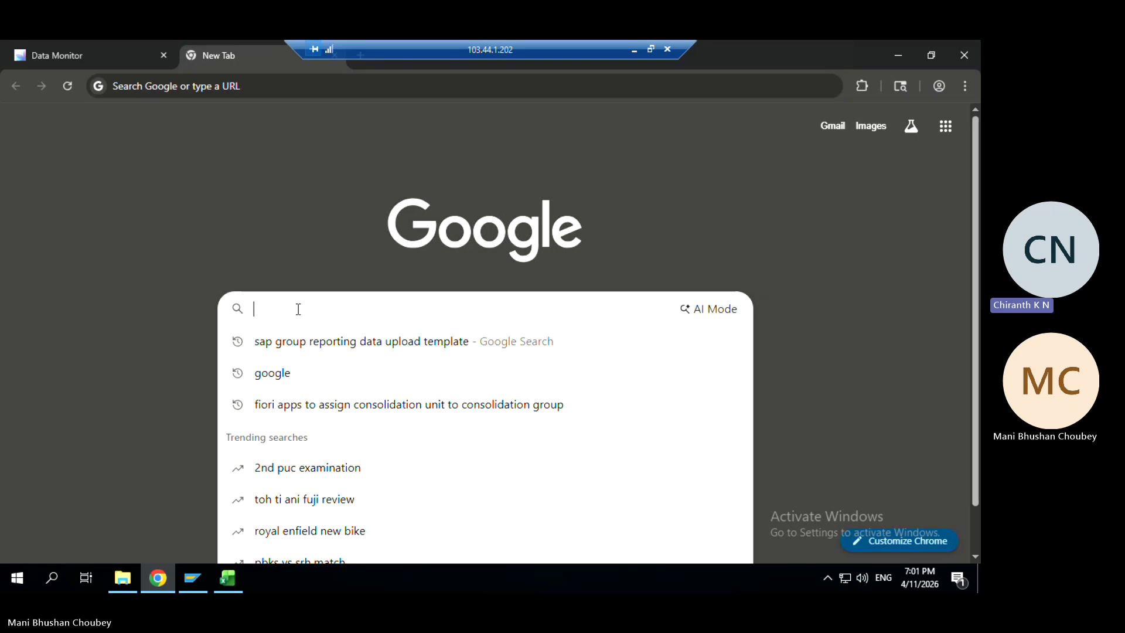
pyautogui.write('GRDC')
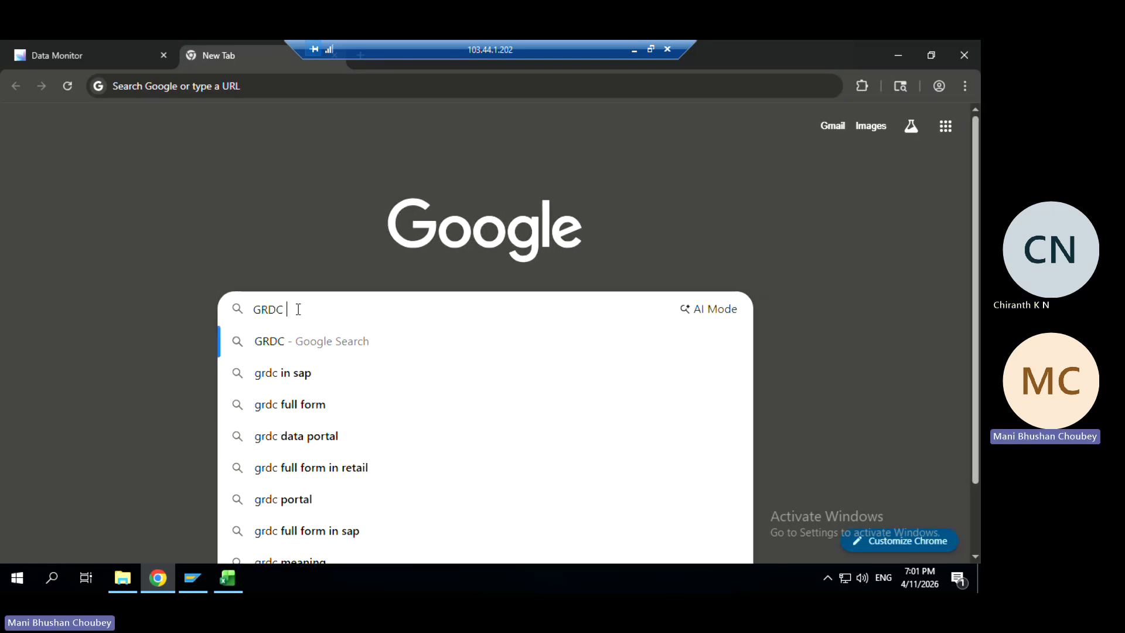
pyautogui.press('Down')
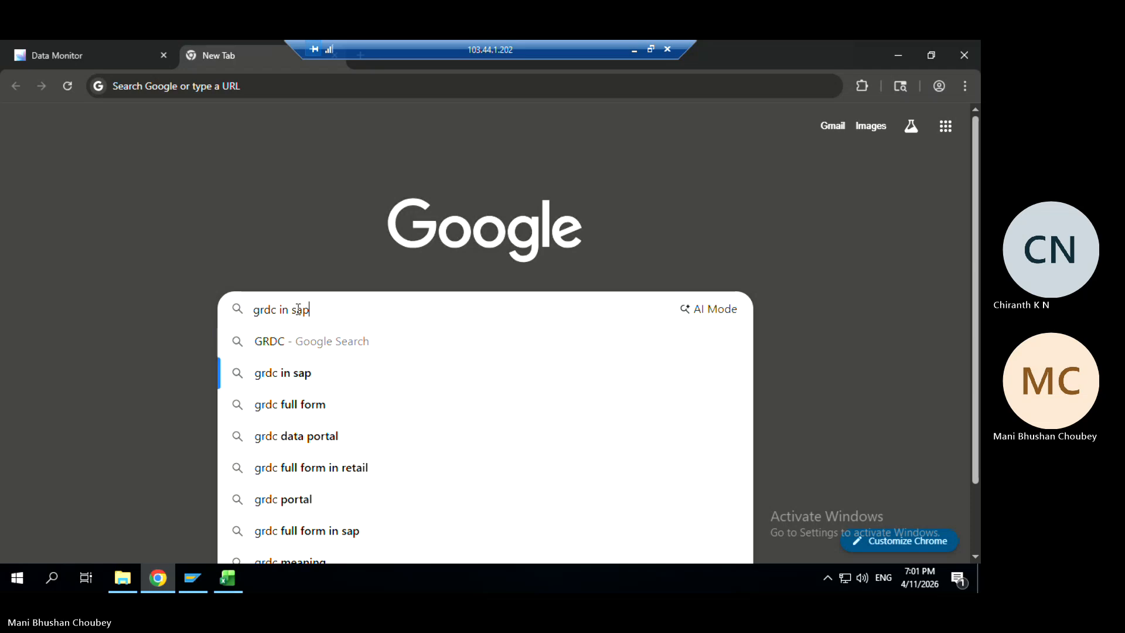
pyautogui.press('Return')
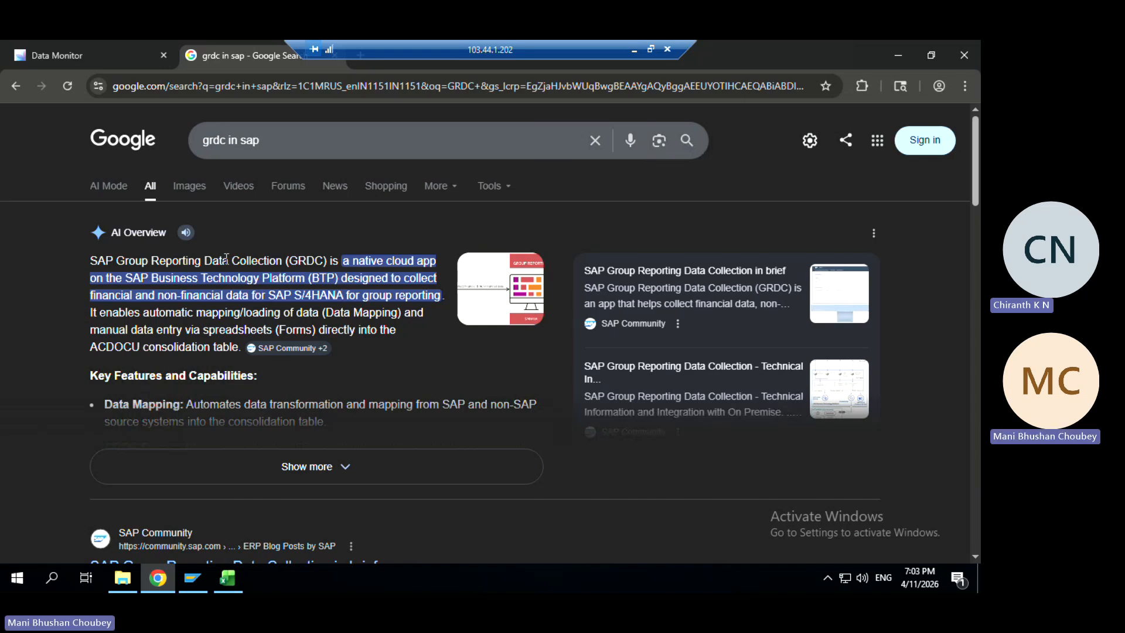
# Highlight the GRDC definition in the AI Overview, then return to the share holding sheet
pyautogui.moveTo(226, 261); pyautogui.dragTo(369, 310)
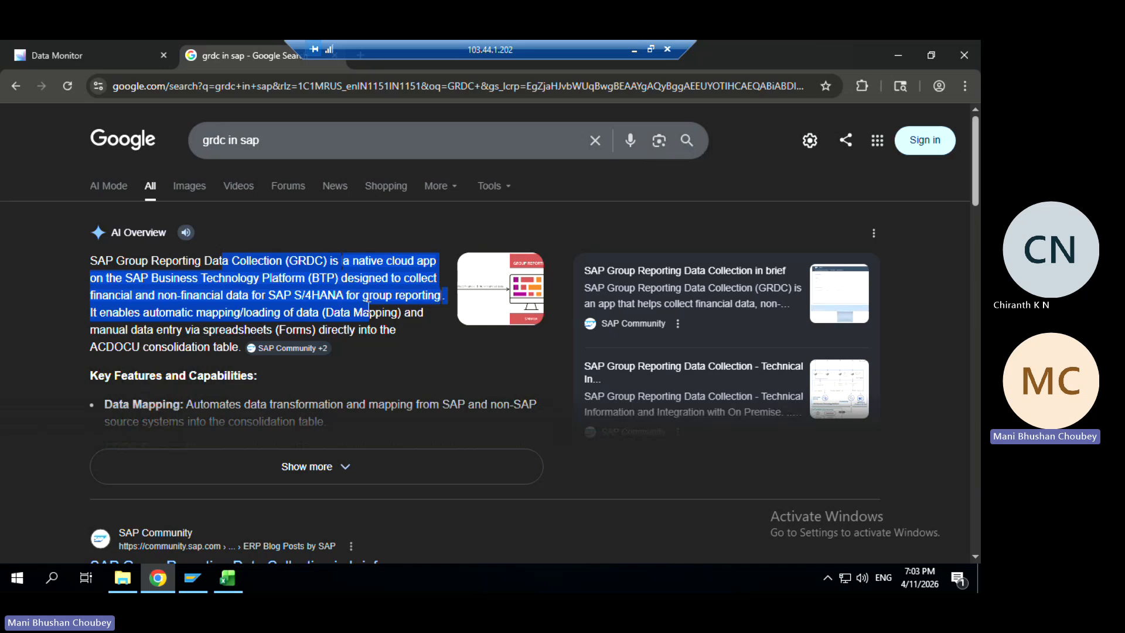
pyautogui.click(116, 52)
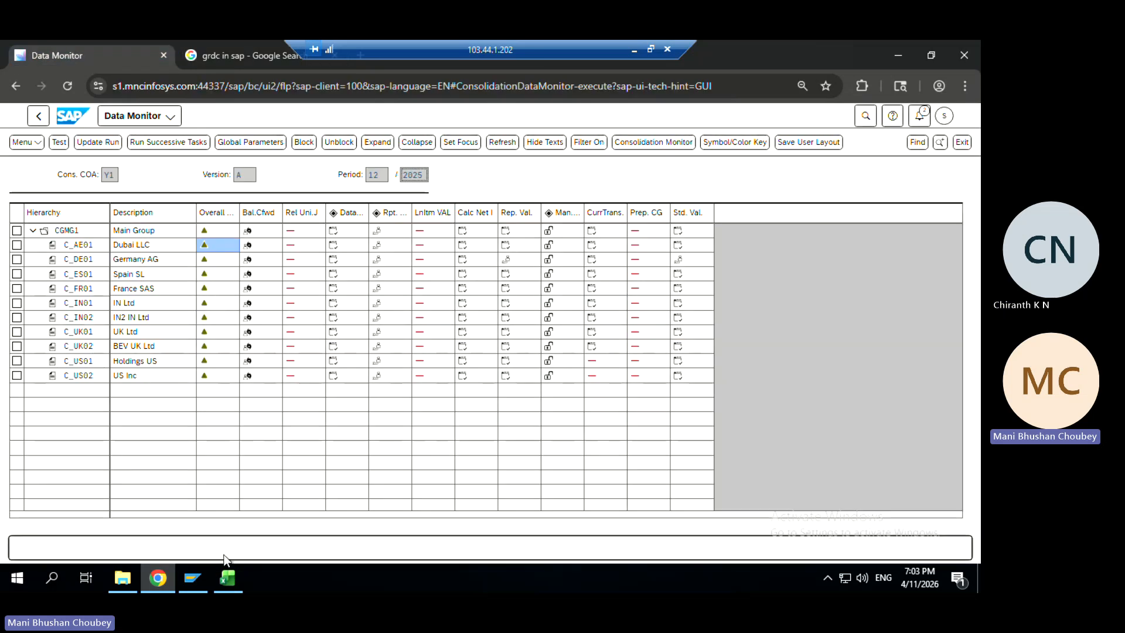
pyautogui.click(228, 579)
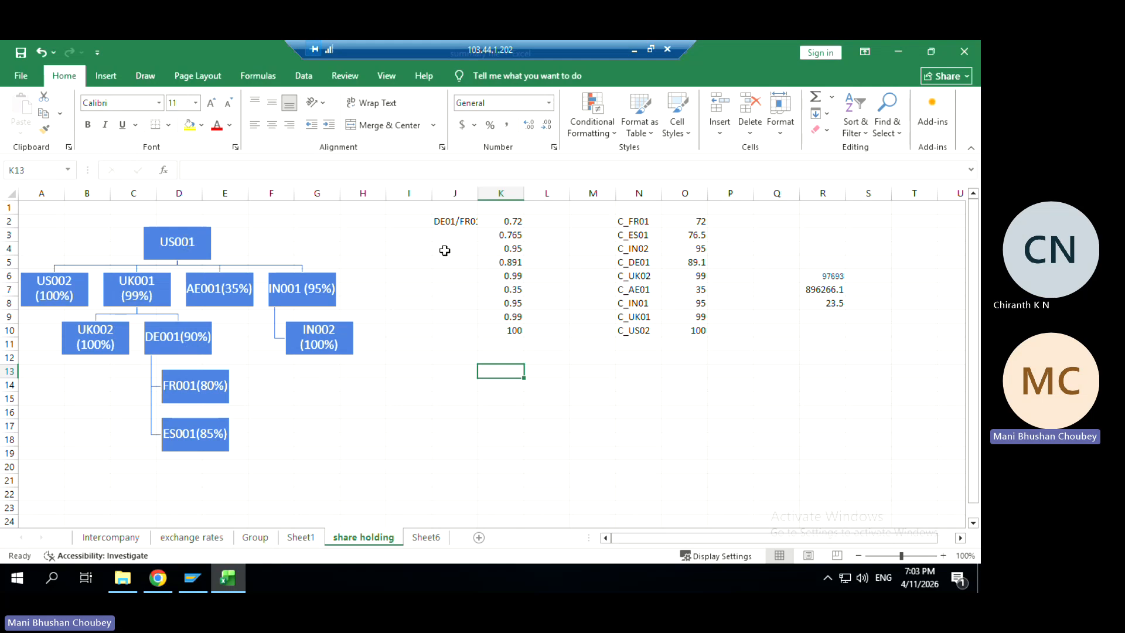
# Review K2's =0.9*0.8 formula, the column I values and the DE001 shape, then switch to Upload data files
pyautogui.click(515, 219)
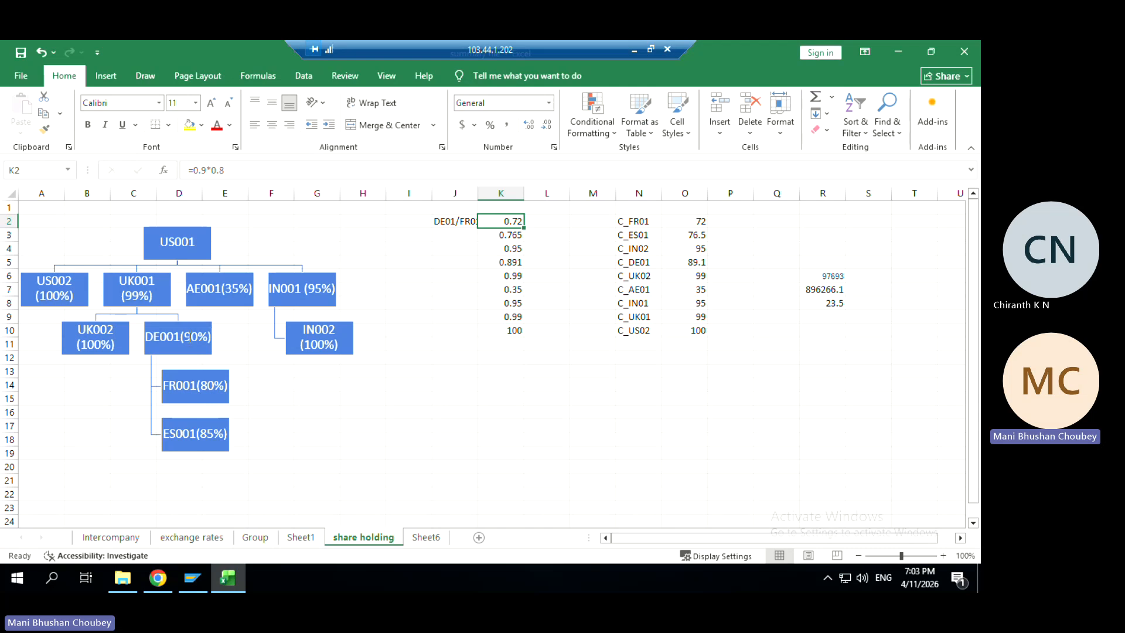
pyautogui.click(402, 343)
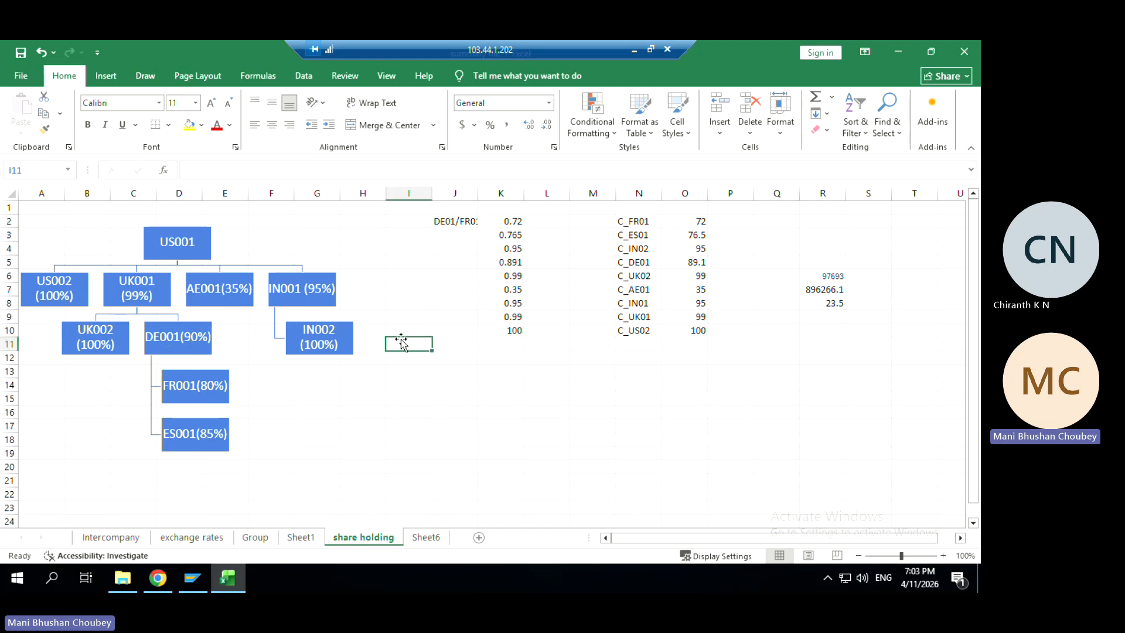
pyautogui.click(401, 290)
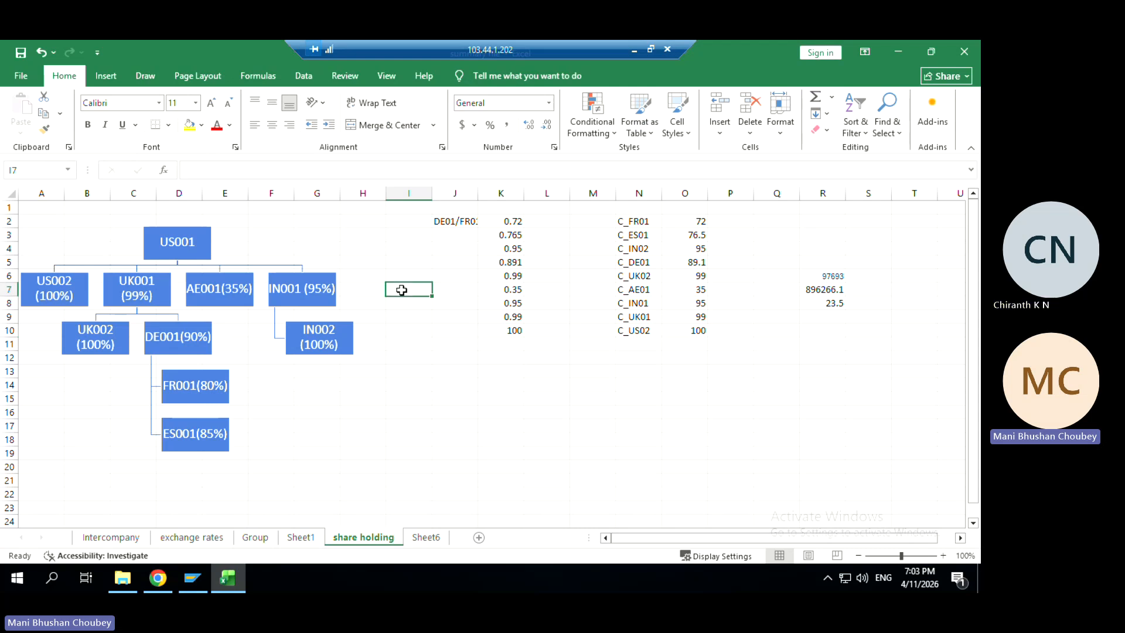
pyautogui.click(402, 248)
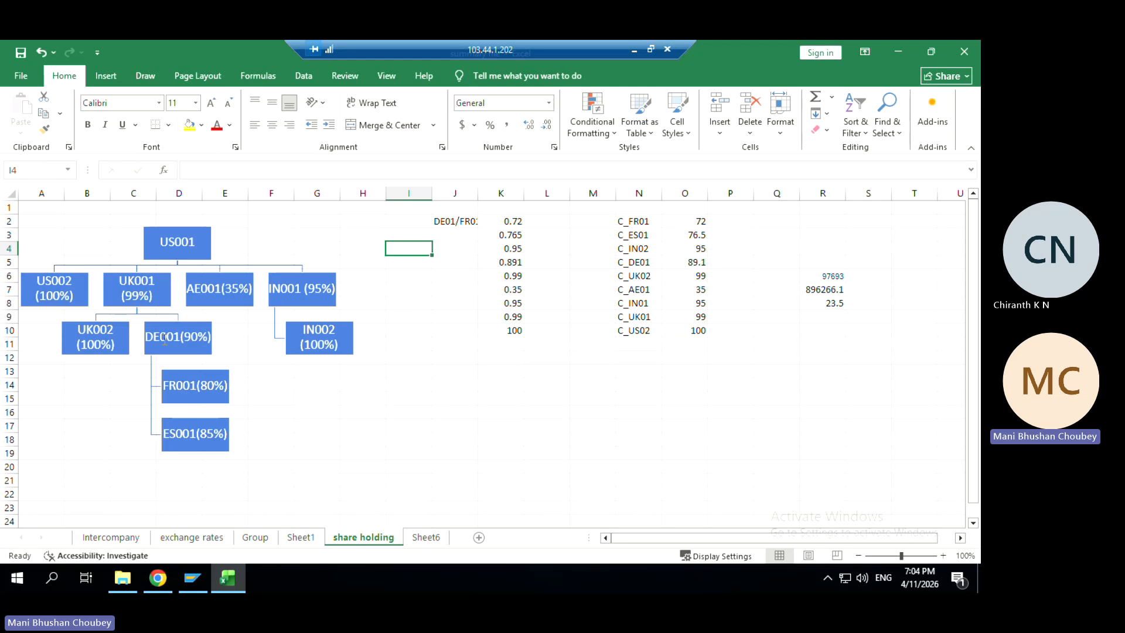
pyautogui.click(194, 338)
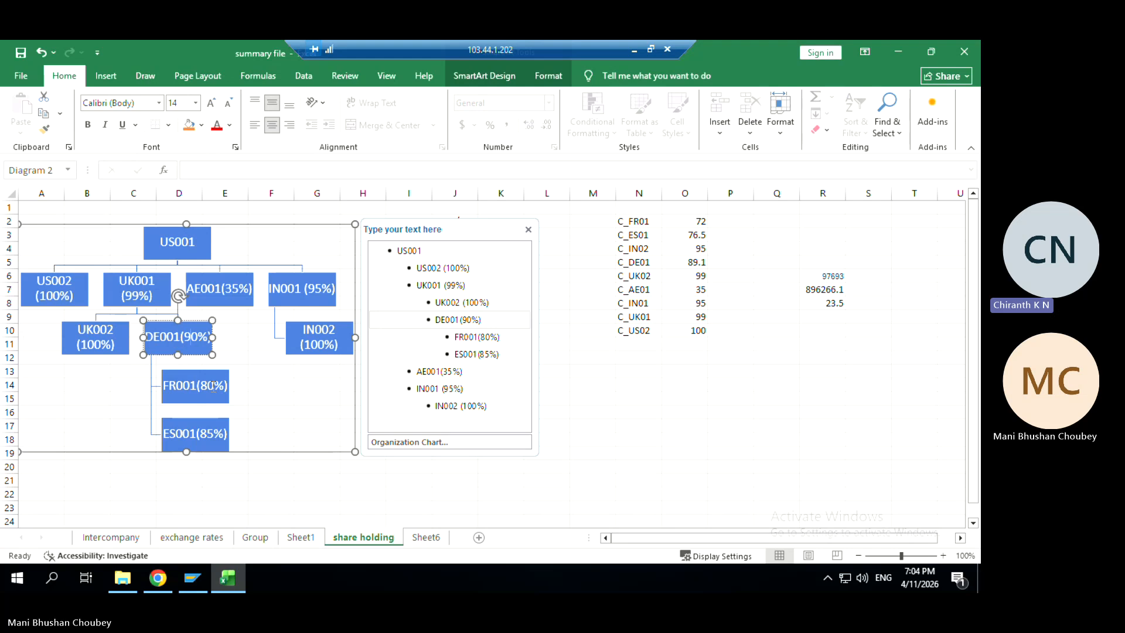
pyautogui.hotkey('alt', 'Tab')
pyautogui.hotkey('alt', 'Tab')
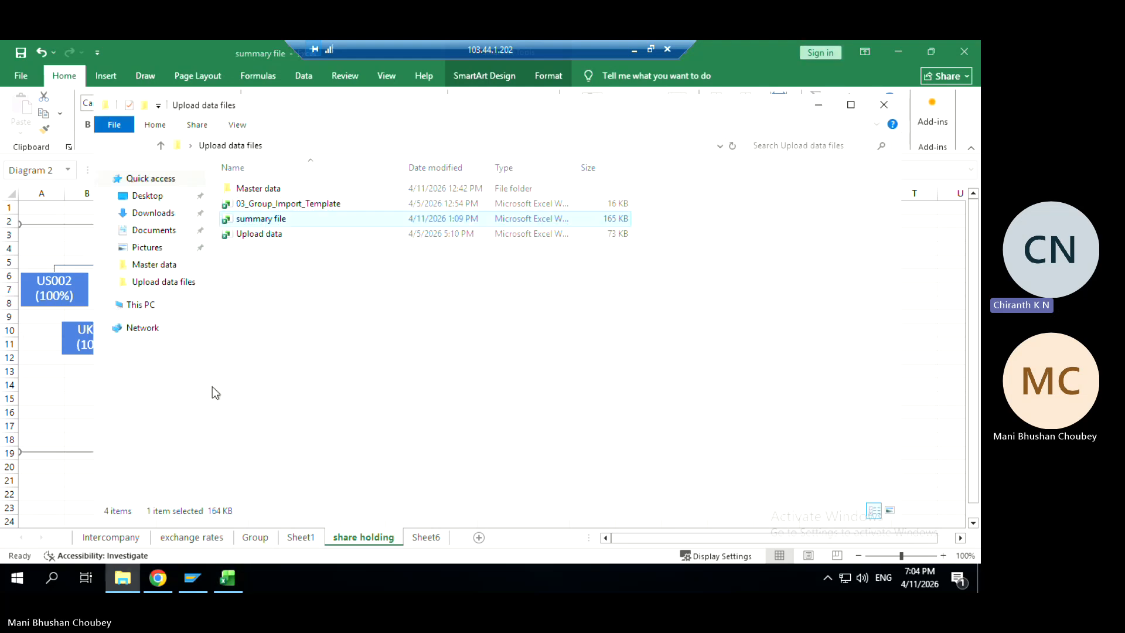
# Open Upload data, inspect the C_AE01 consolidation unit values in column F, and close it
pyautogui.doubleClick(259, 233)
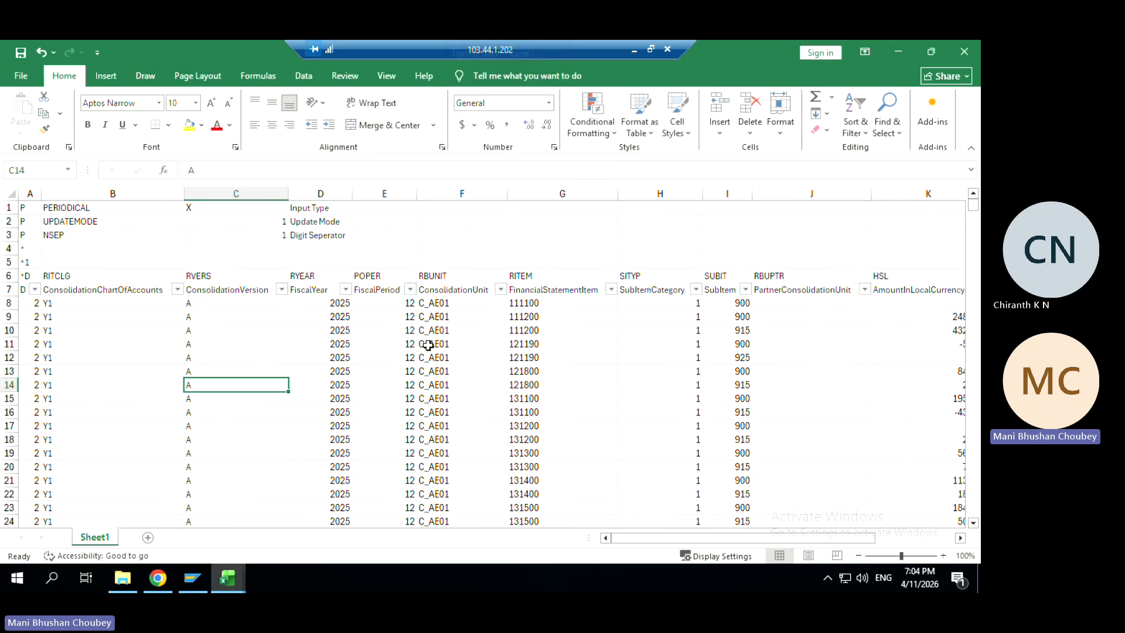
pyautogui.click(482, 326)
pyautogui.press('Down')
pyautogui.press('Down')
pyautogui.press('Down')
pyautogui.press('Down')
pyautogui.press('Down')
pyautogui.press('Down')
pyautogui.press('Down')
pyautogui.press('Down')
pyautogui.press('Down')
pyautogui.press('Down')
pyautogui.press('Down')
pyautogui.press('Down')
pyautogui.press('Down')
pyautogui.press('Down')
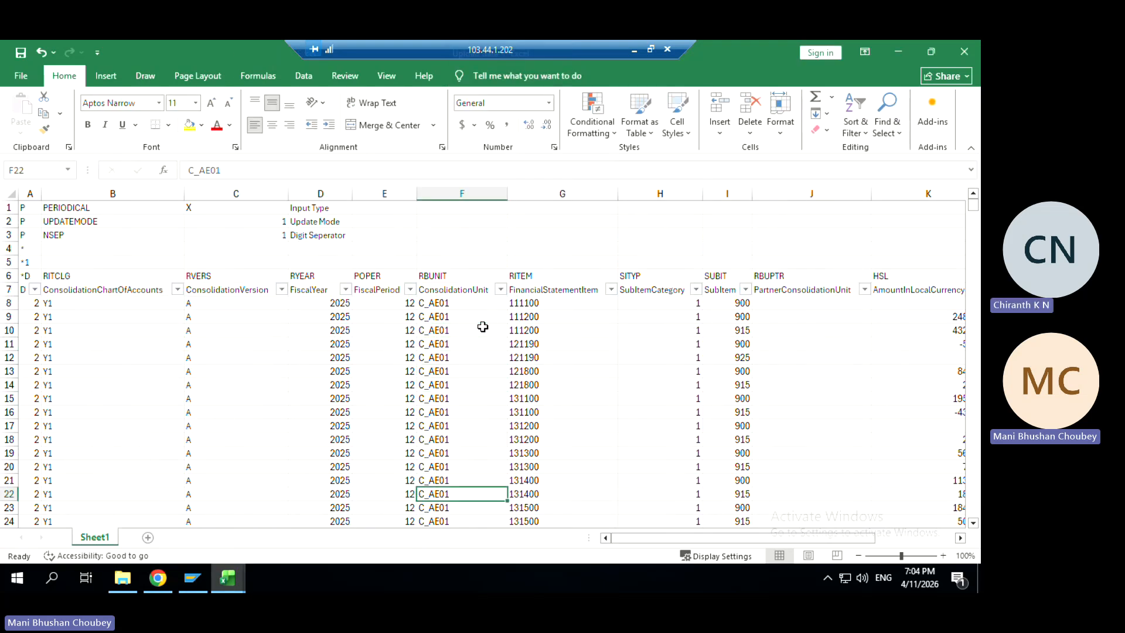
pyautogui.press('Left')
pyautogui.press('Left')
pyautogui.press('Left')
pyautogui.press('Left')
pyautogui.press('Left')
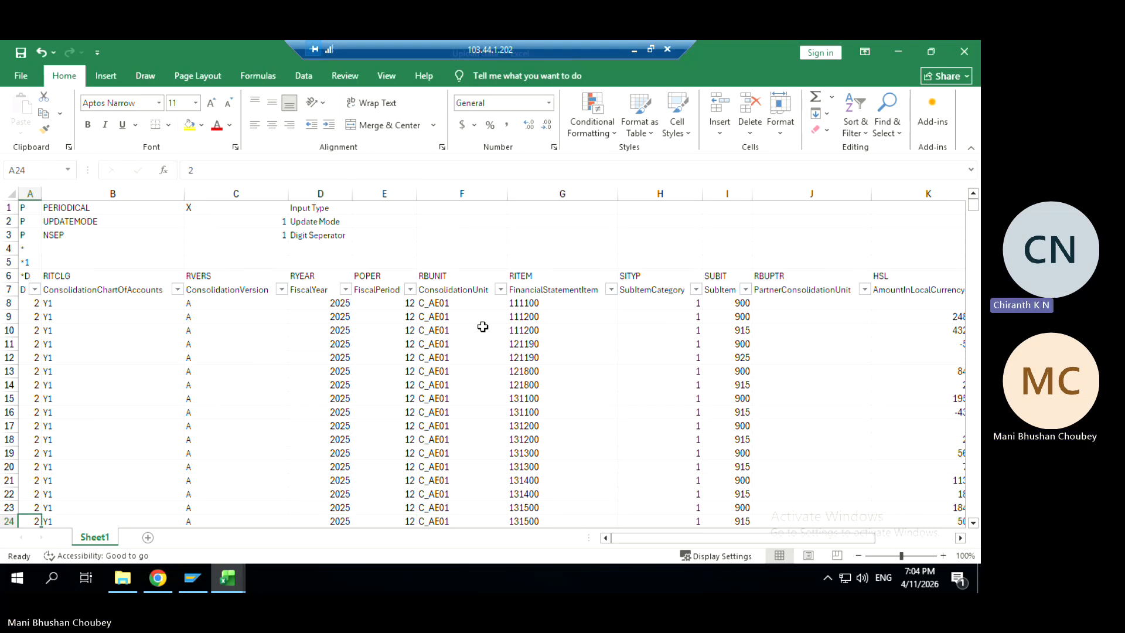
pyautogui.click(463, 387)
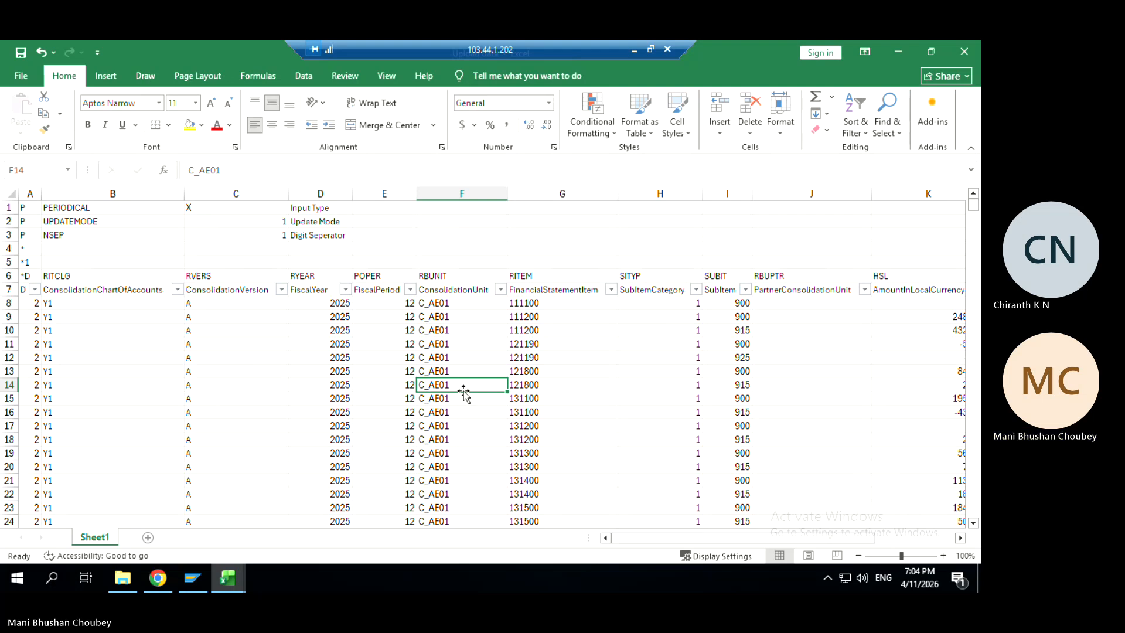
pyautogui.click(967, 52)
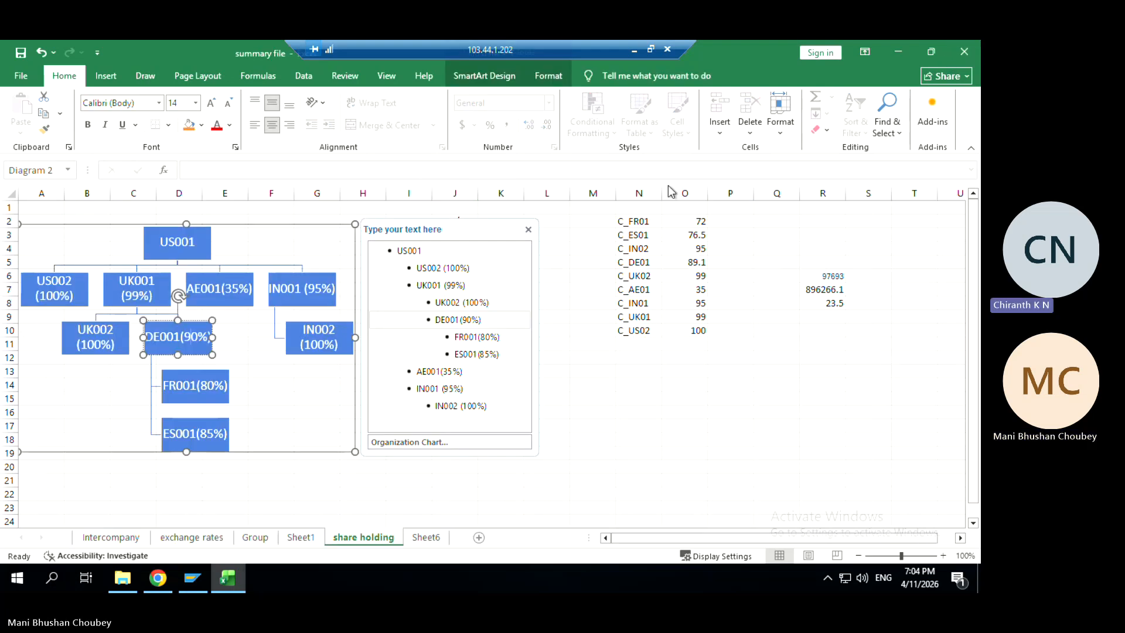
# Close the org chart's 'Type your text here' pane and minimize Excel to reveal the SAP page
pyautogui.click(526, 229)
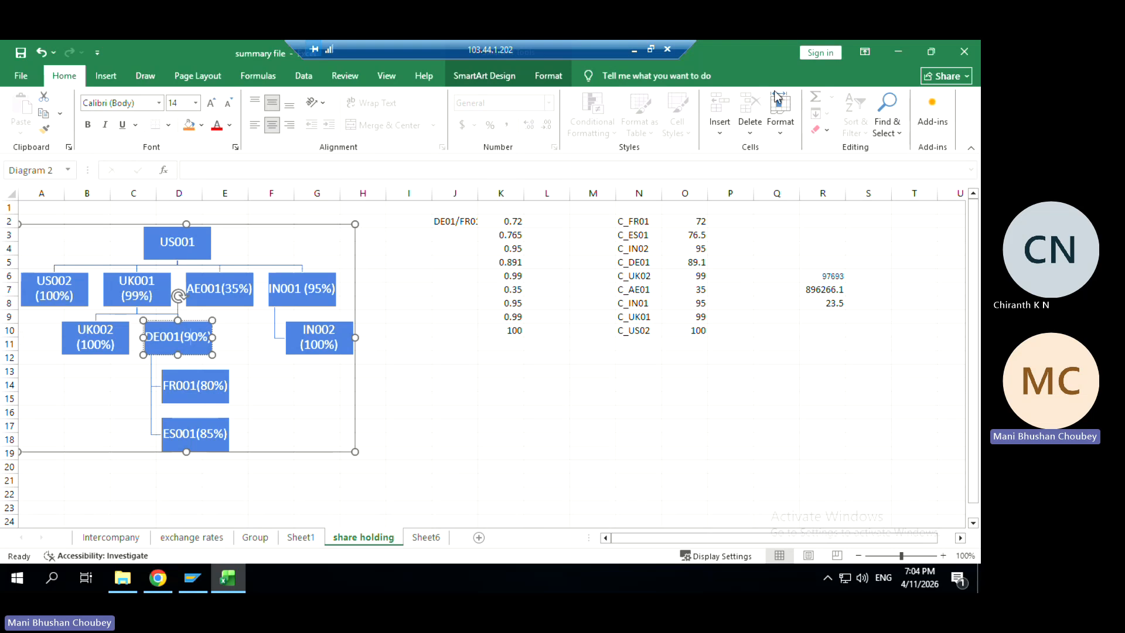
pyautogui.click(901, 52)
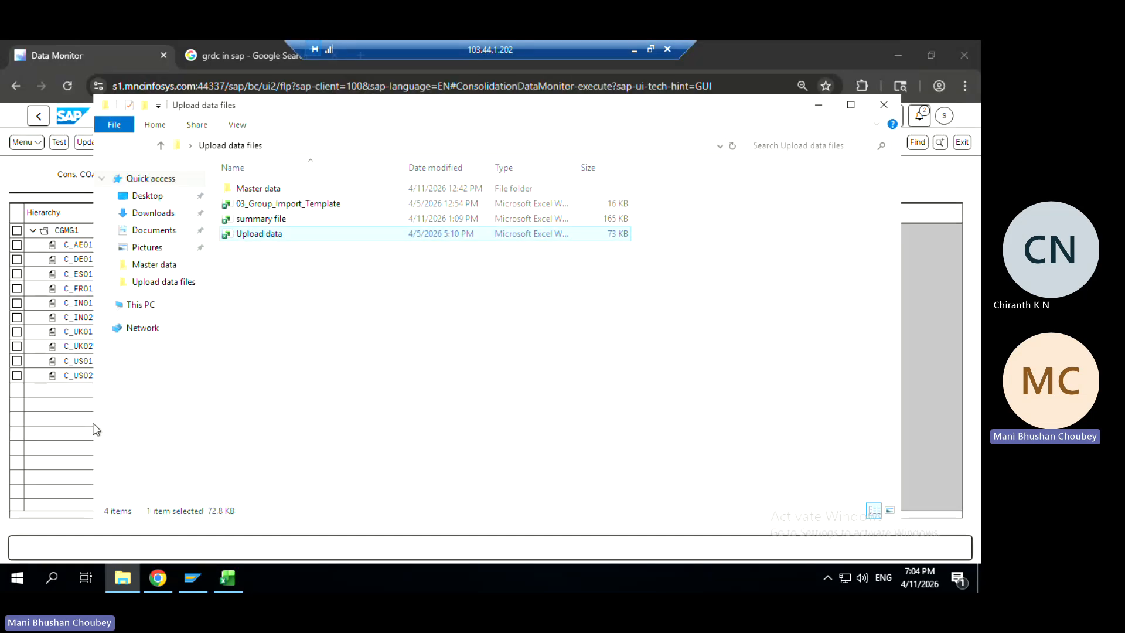
# Block CGMG1's balance carryforward task upon user request, then unblock it
pyautogui.click(69, 417)
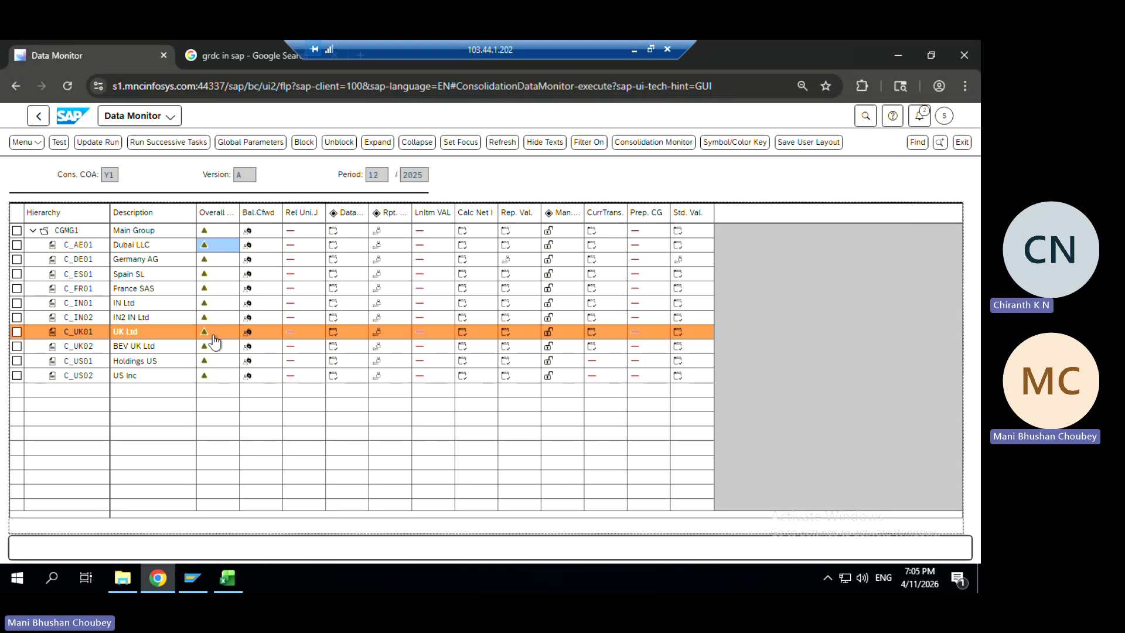
pyautogui.click(249, 233)
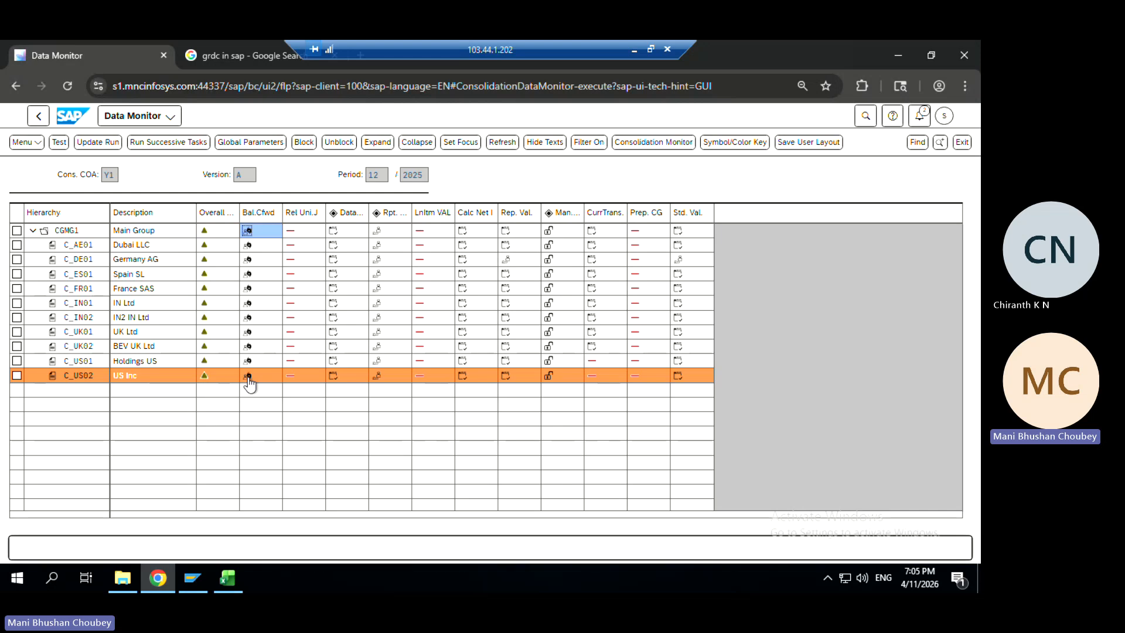
pyautogui.click(248, 232)
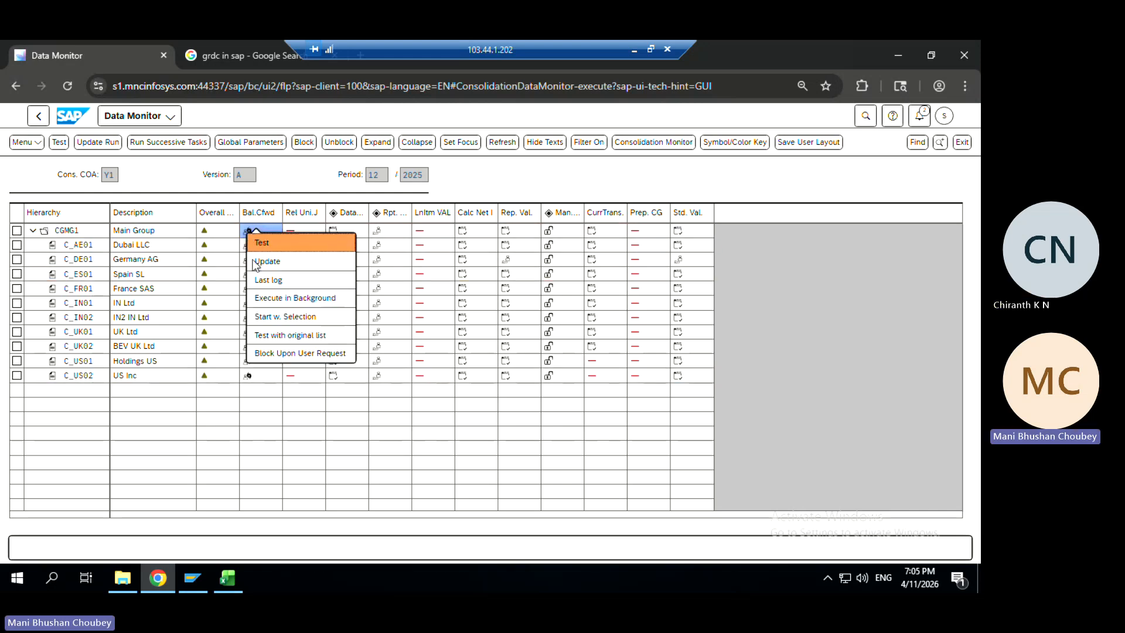
pyautogui.click(272, 354)
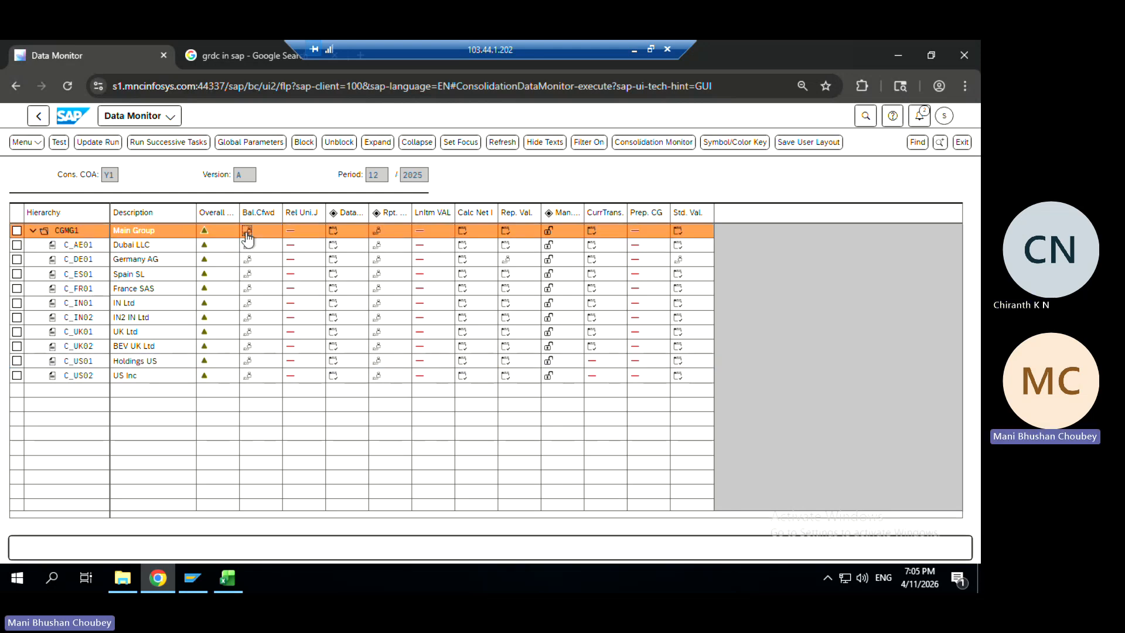
pyautogui.click(347, 146)
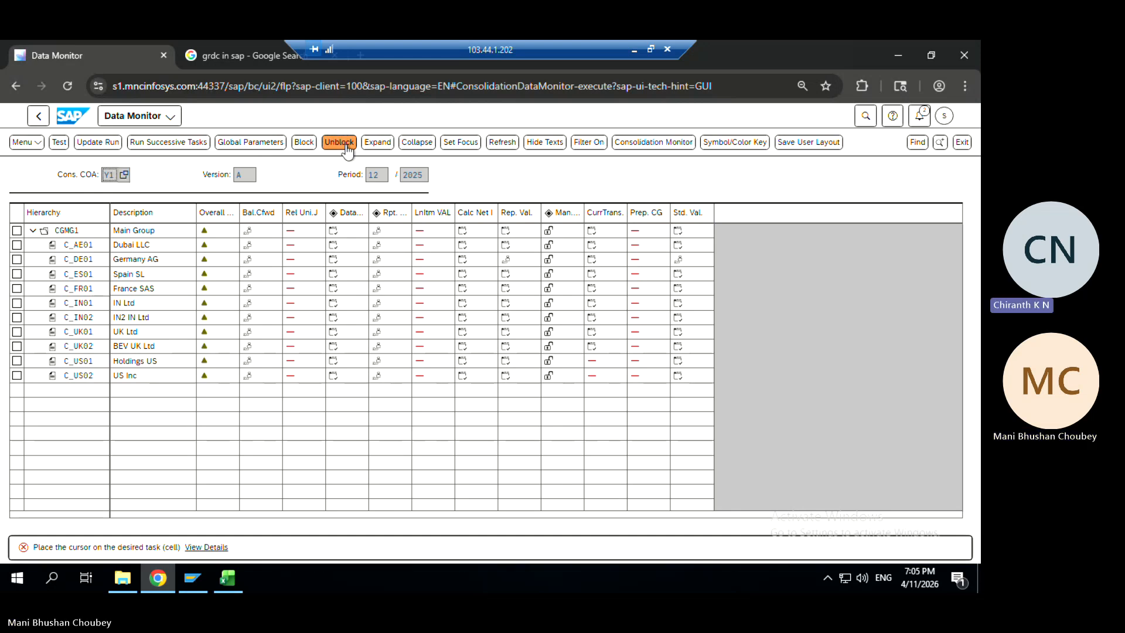
pyautogui.click(247, 230)
pyautogui.click(341, 145)
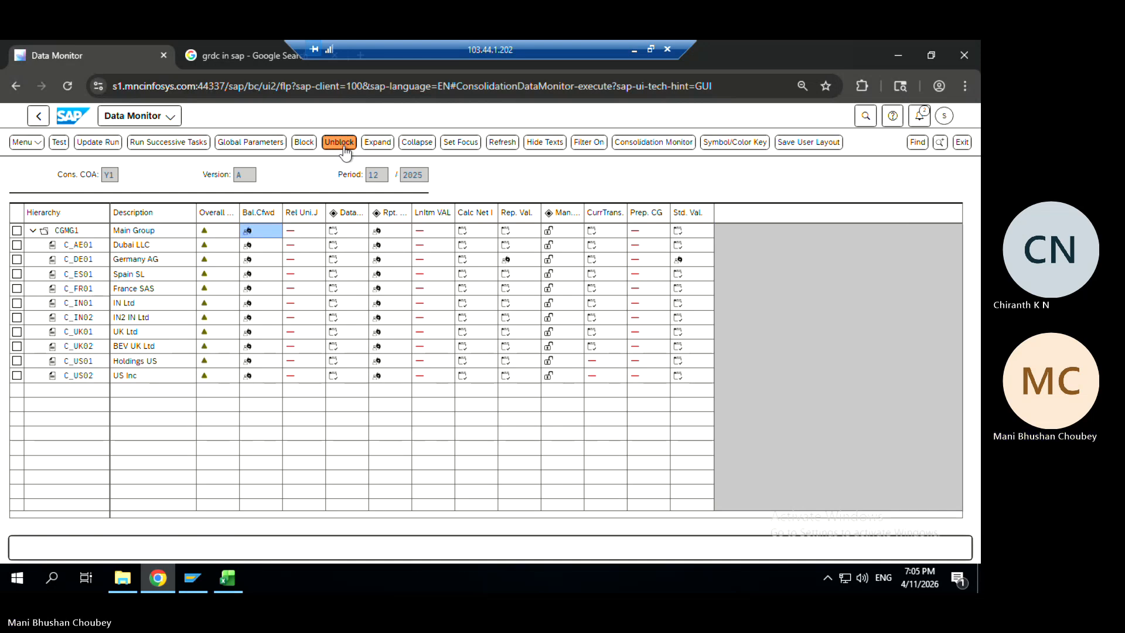
# Run the balance carryforward update for CGMG1 and return to the Data Monitor grid
pyautogui.click(249, 232)
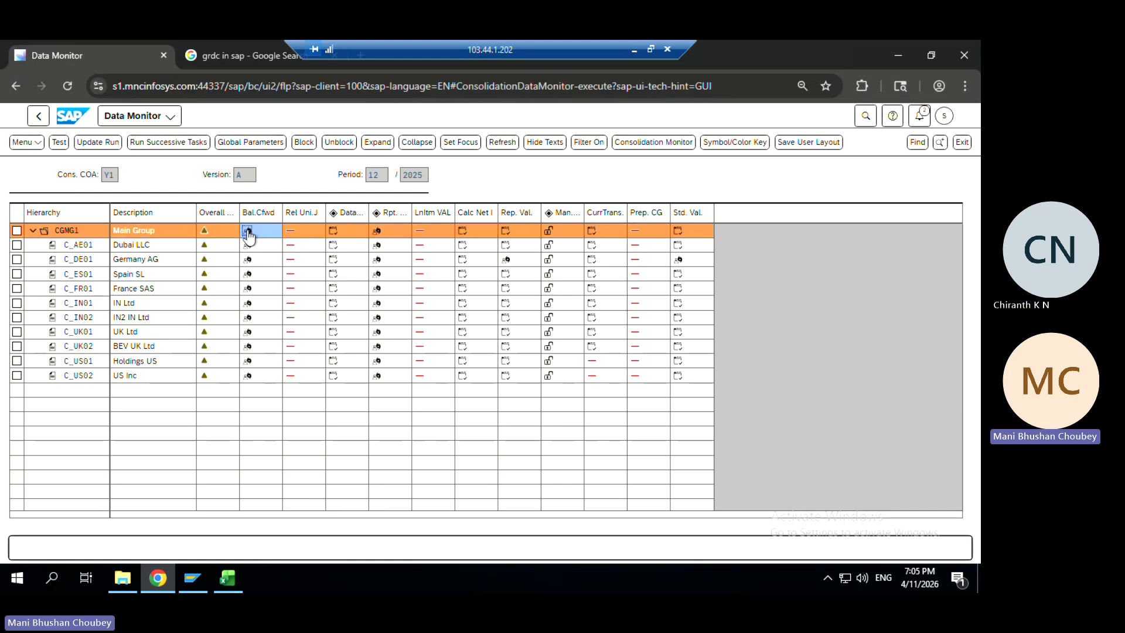
pyautogui.click(108, 143)
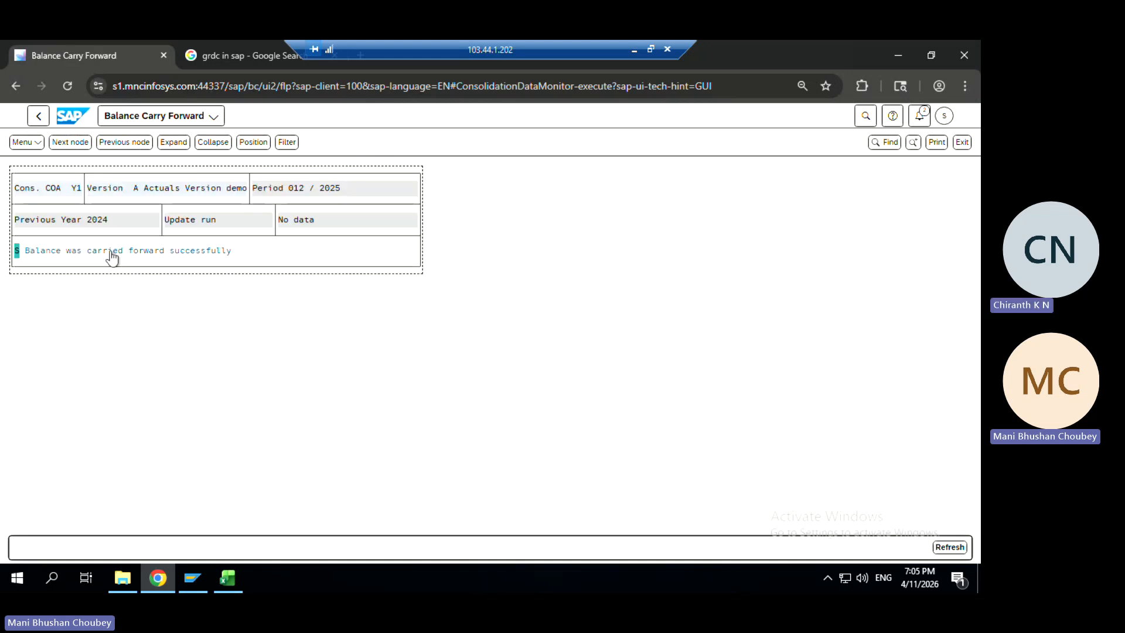
pyautogui.click(36, 121)
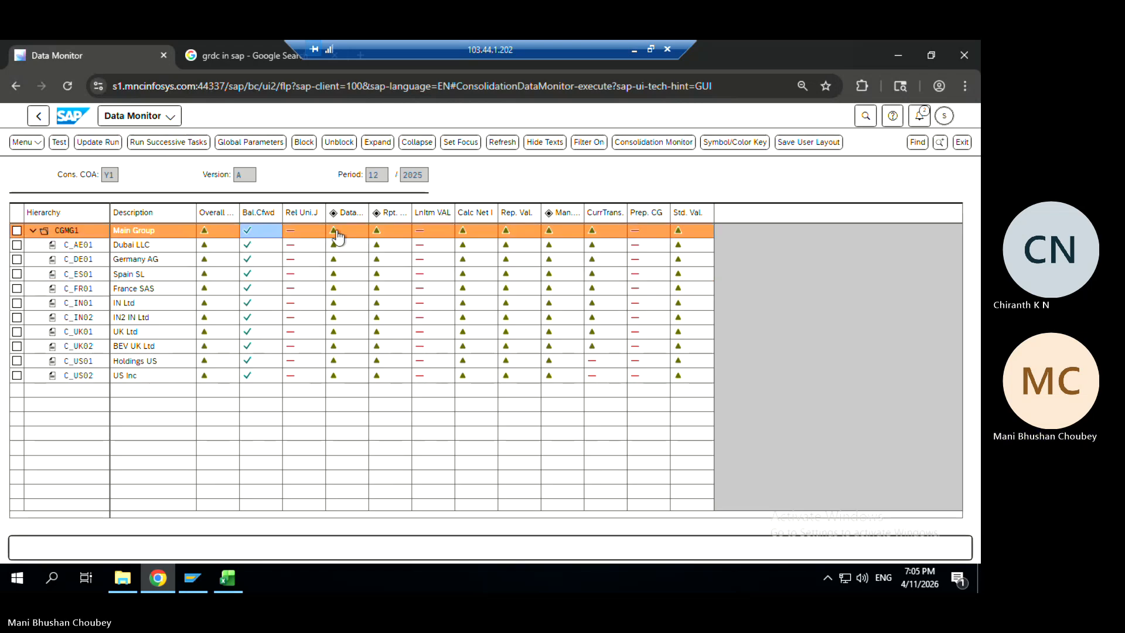
pyautogui.click(334, 230)
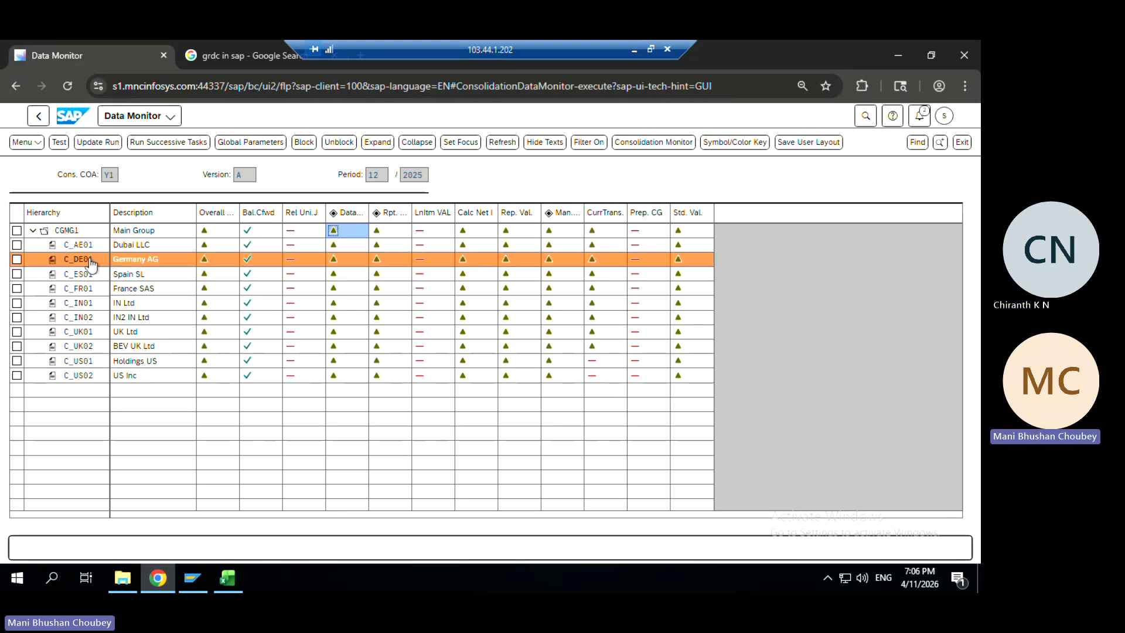
pyautogui.click(292, 263)
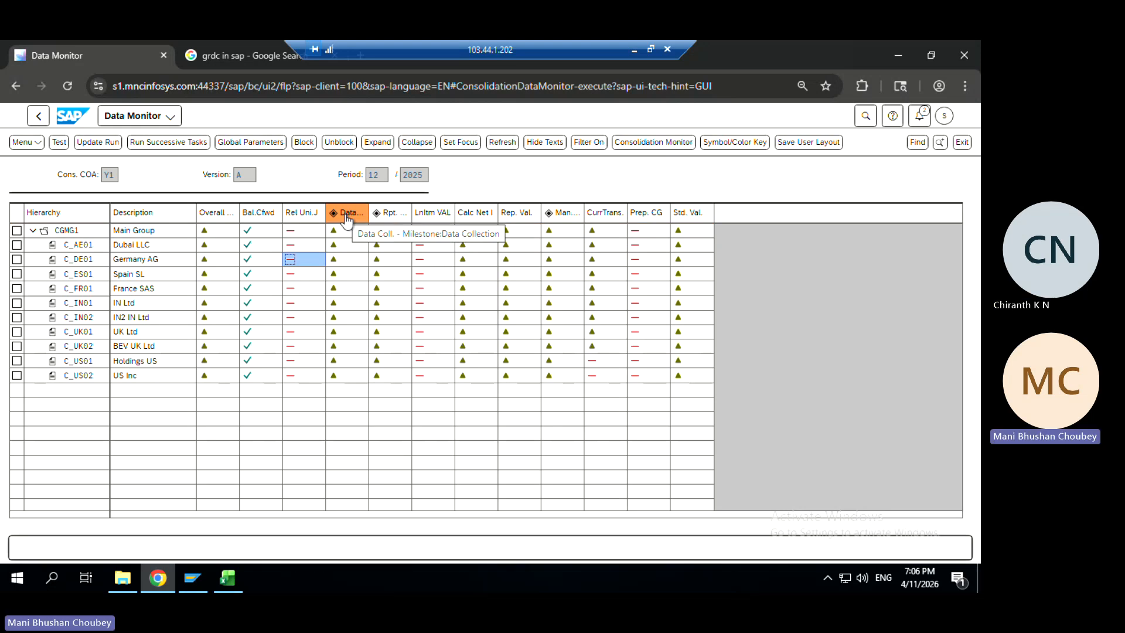
pyautogui.click(334, 231)
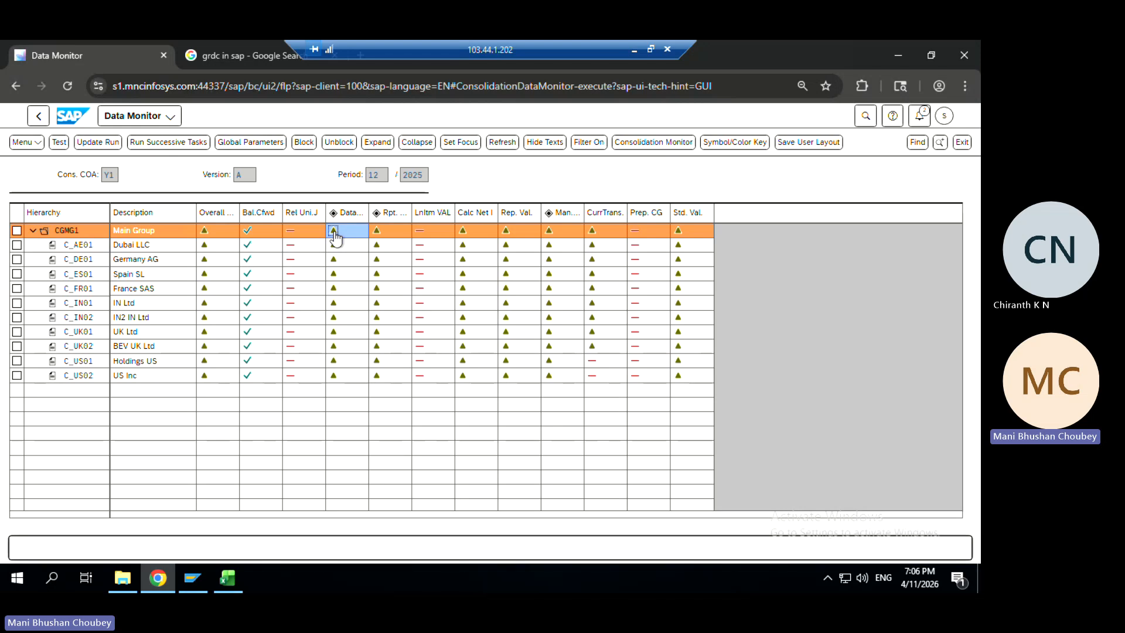
# Start CGMG1's data collection task as a Flexible Upload with upload method srd2
pyautogui.rightClick(335, 236)
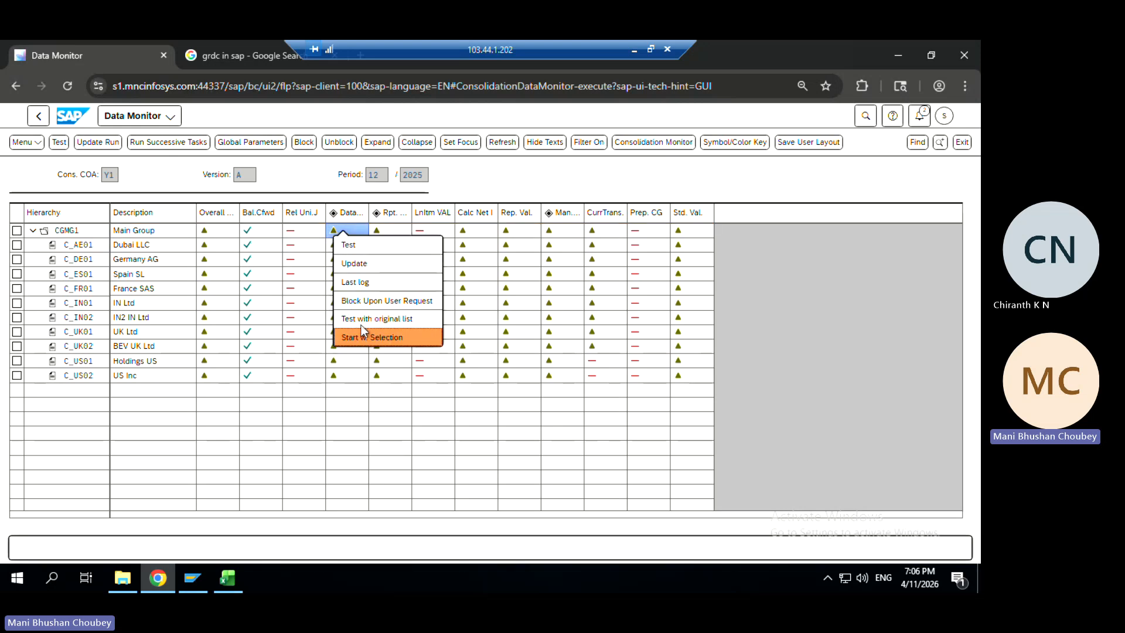
pyautogui.click(359, 252)
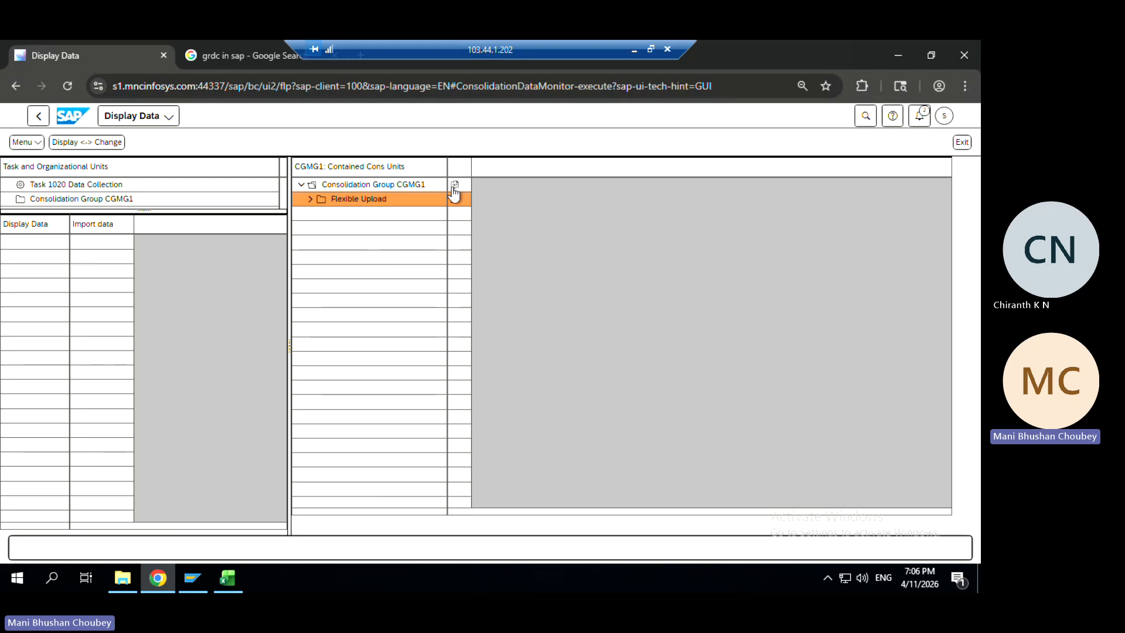
pyautogui.click(457, 183)
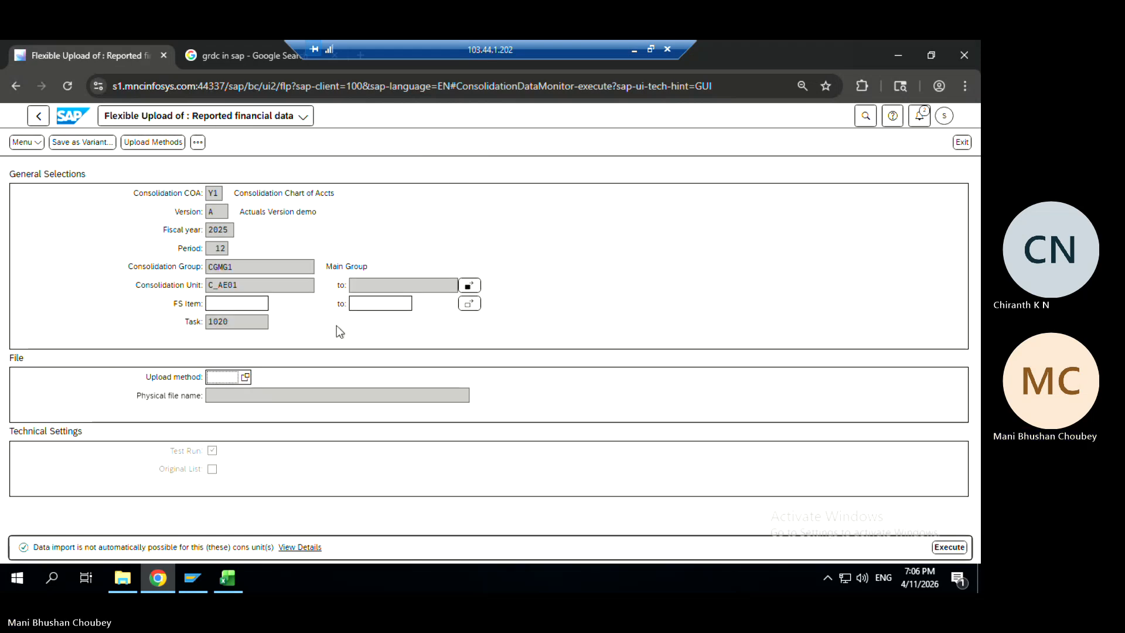
pyautogui.write('srd2')
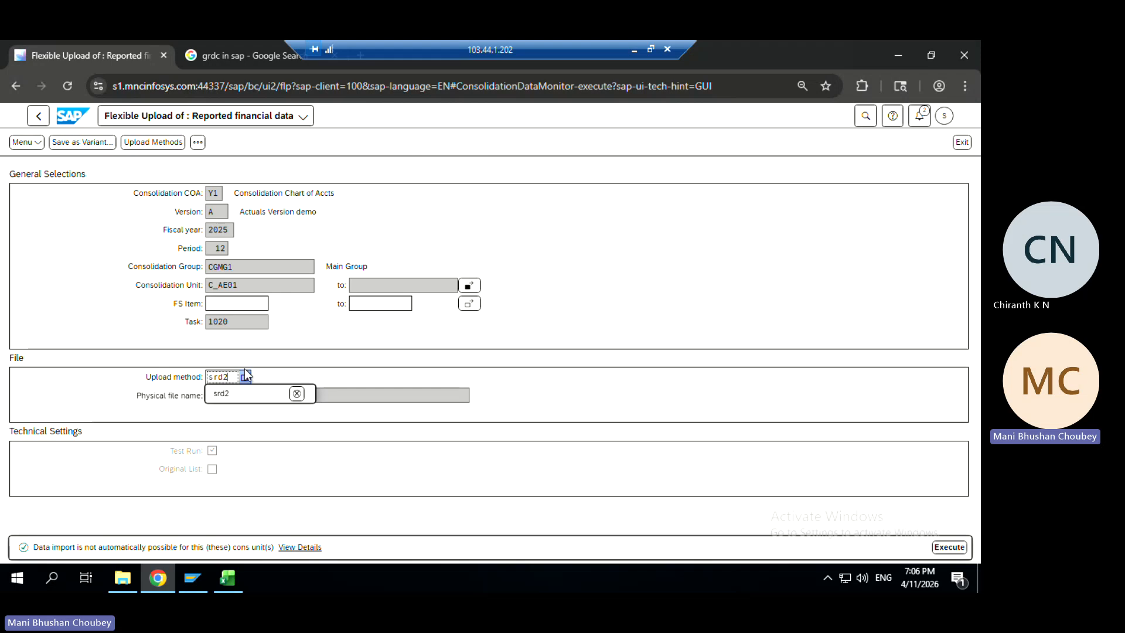
pyautogui.click(233, 393)
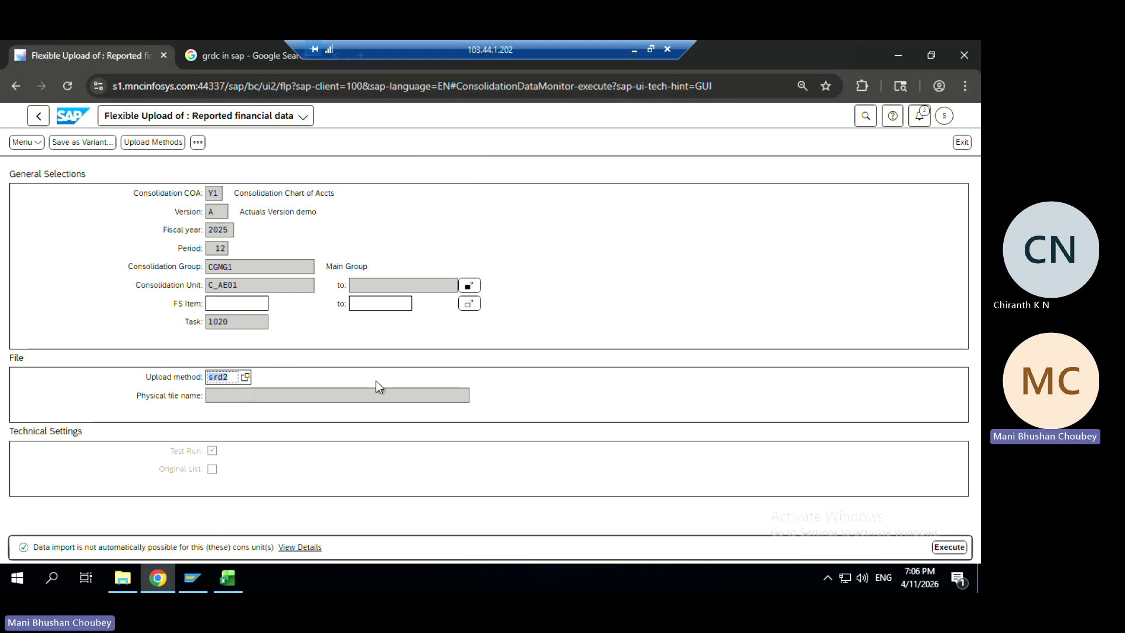
# Choose Upload data.xlsx as the physical file and execute the flexible upload
pyautogui.click(396, 396)
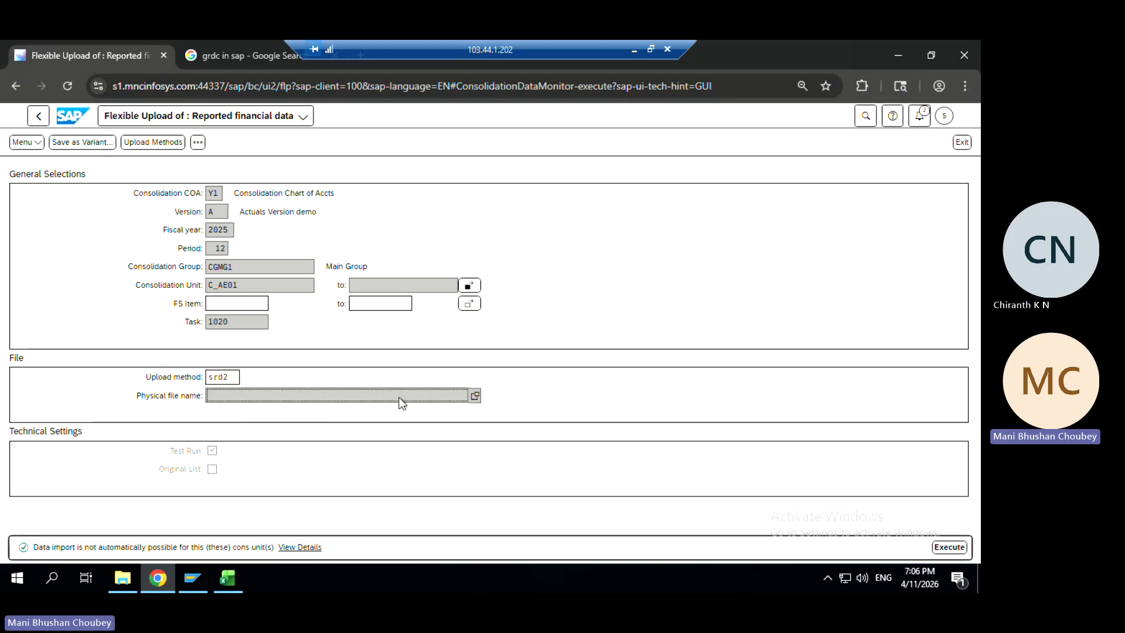
pyautogui.click(475, 396)
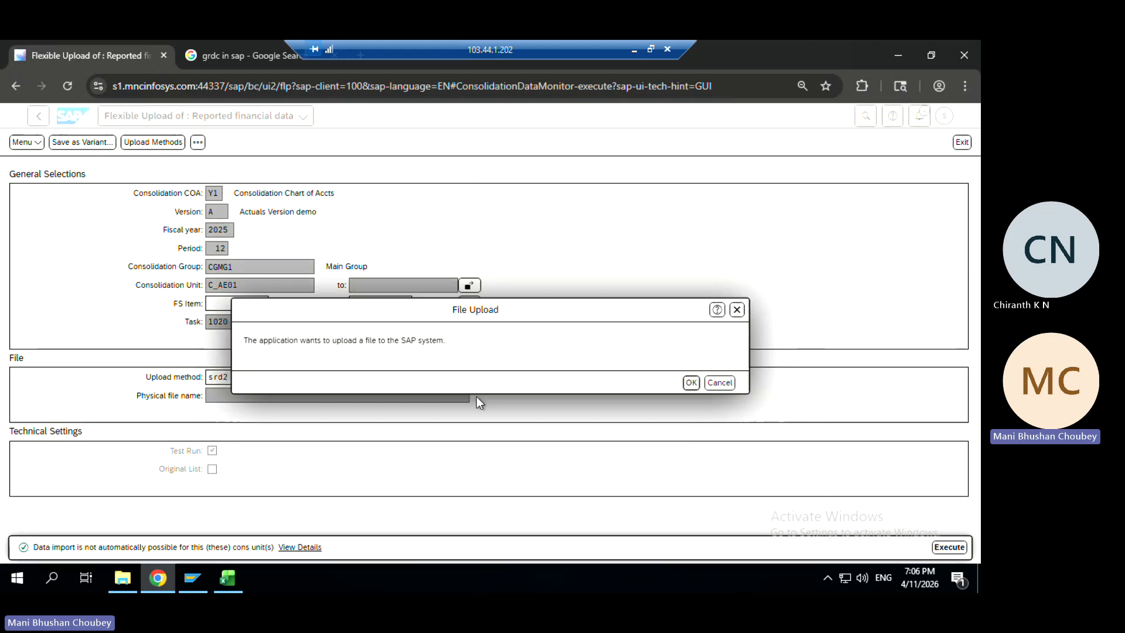
pyautogui.click(691, 383)
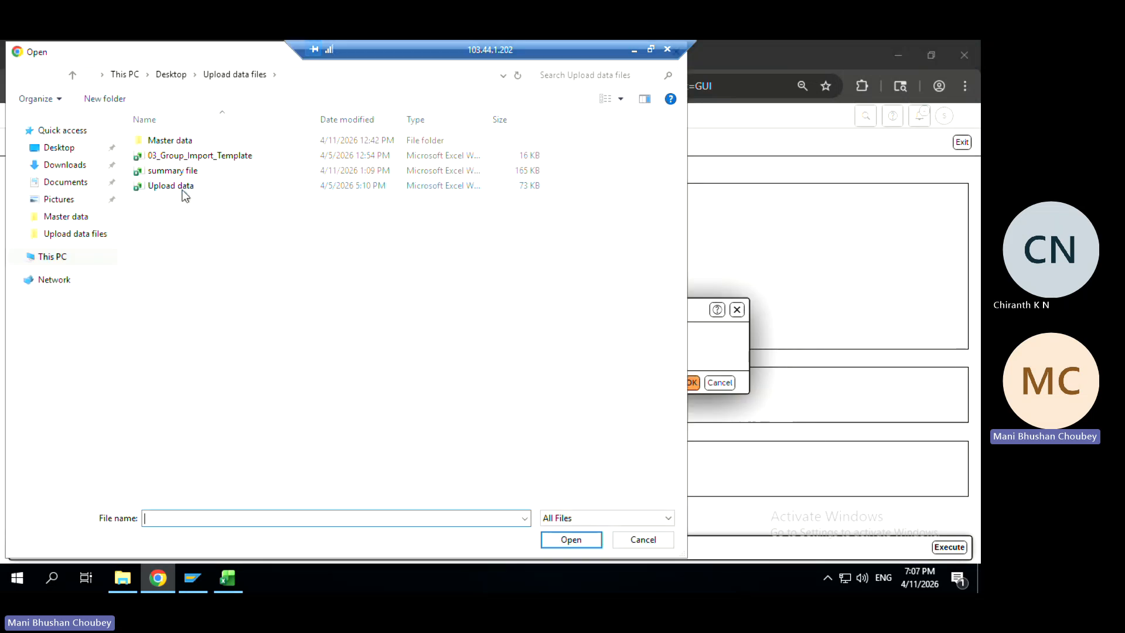
pyautogui.click(183, 188)
pyautogui.doubleClick(183, 191)
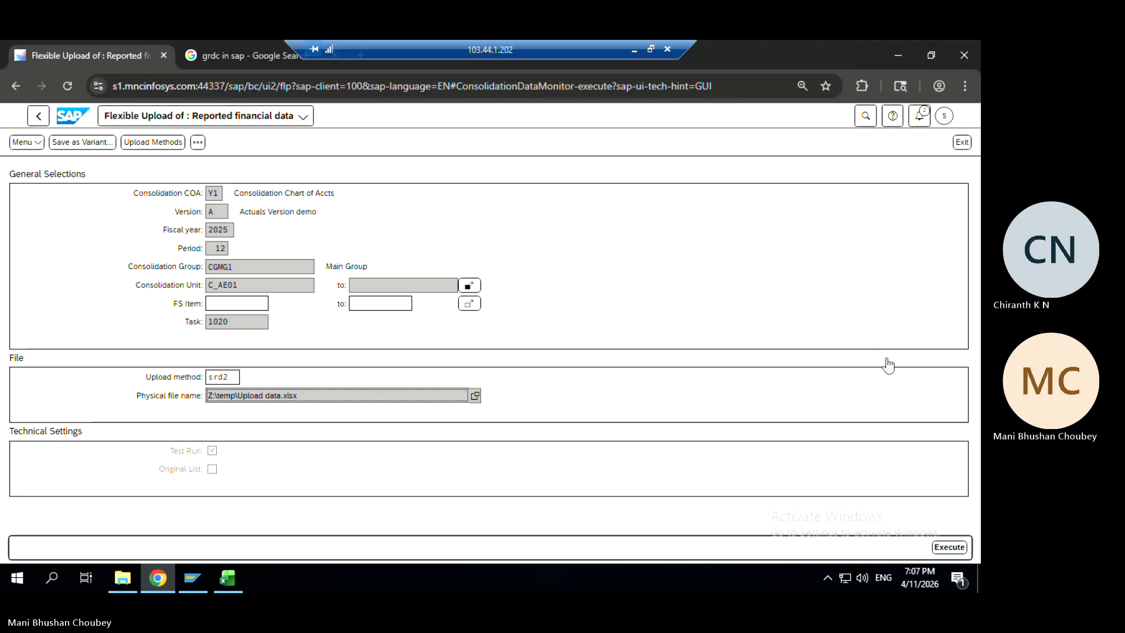
pyautogui.click(944, 551)
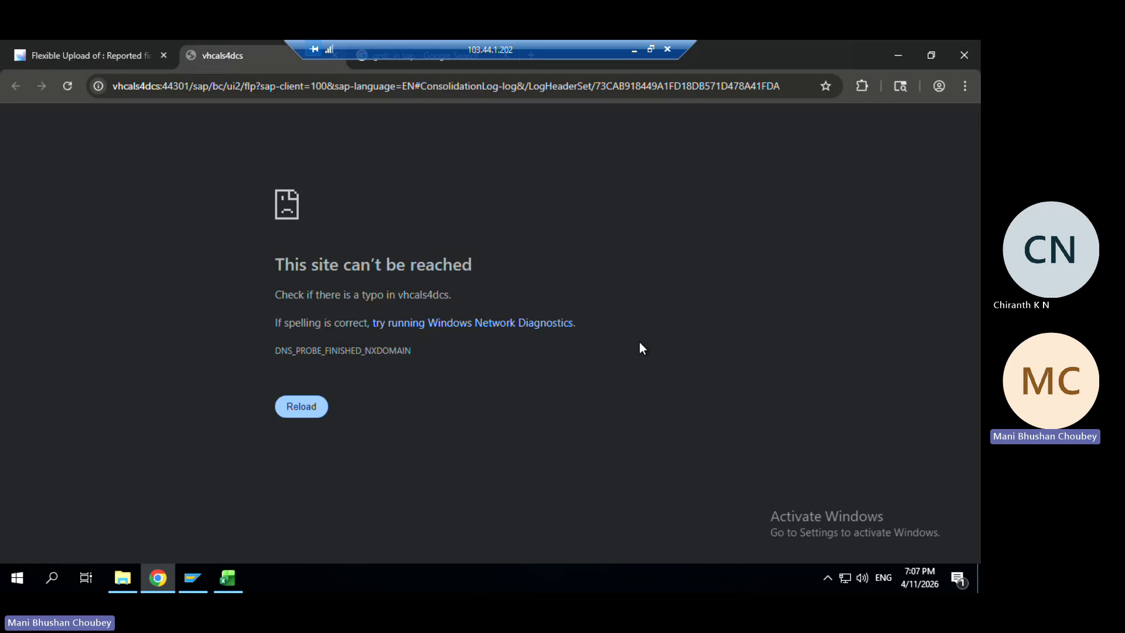
# Close the unreachable vhcals4dcs log window and navigate back to the CGMG1 Data Monitor grid
pyautogui.moveTo(255, 54); pyautogui.dragTo(353, 125)
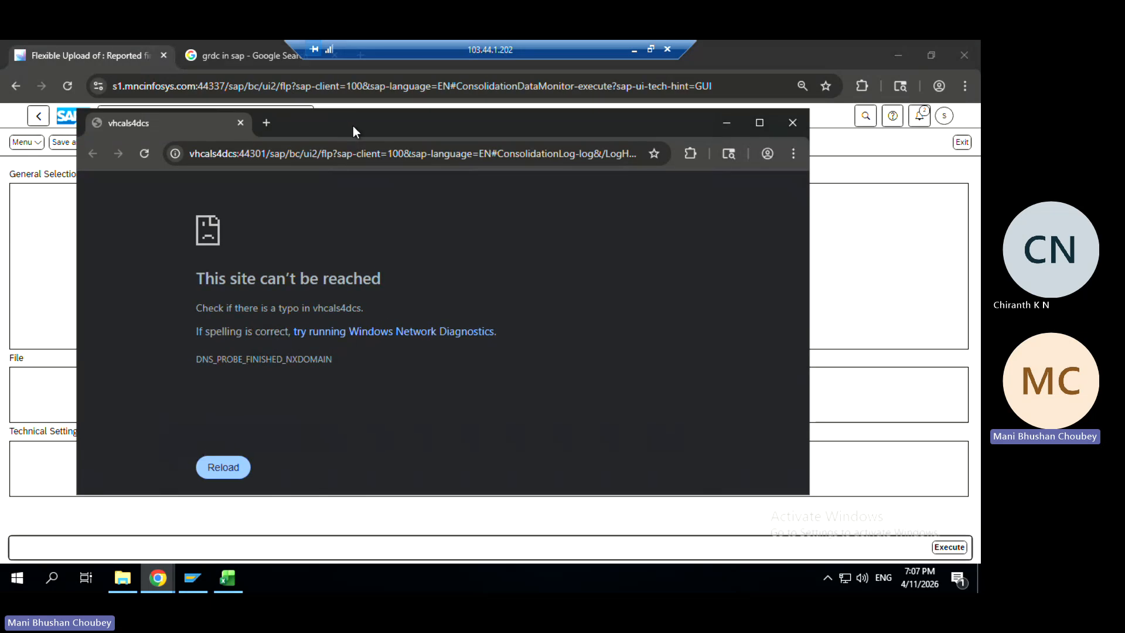
pyautogui.click(804, 123)
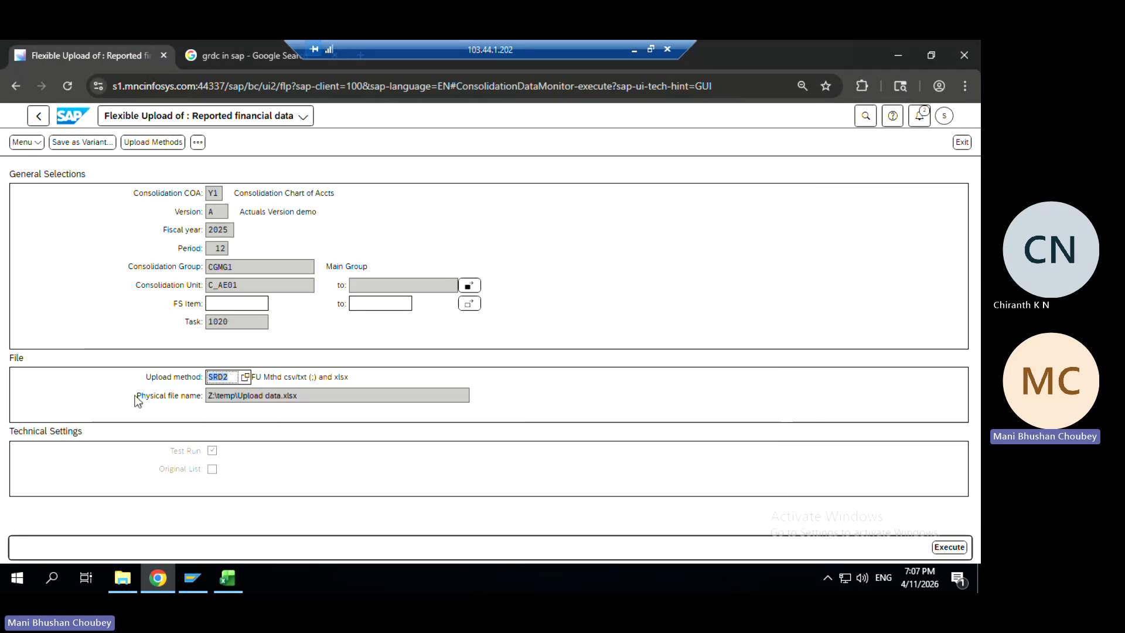
pyautogui.click(33, 117)
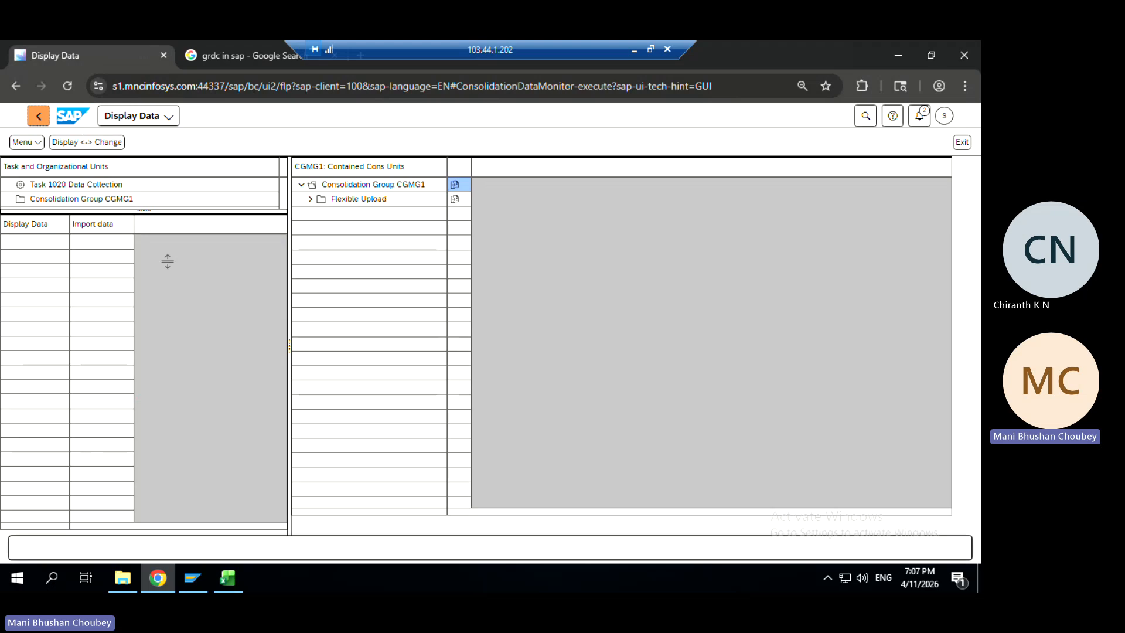
pyautogui.click(39, 122)
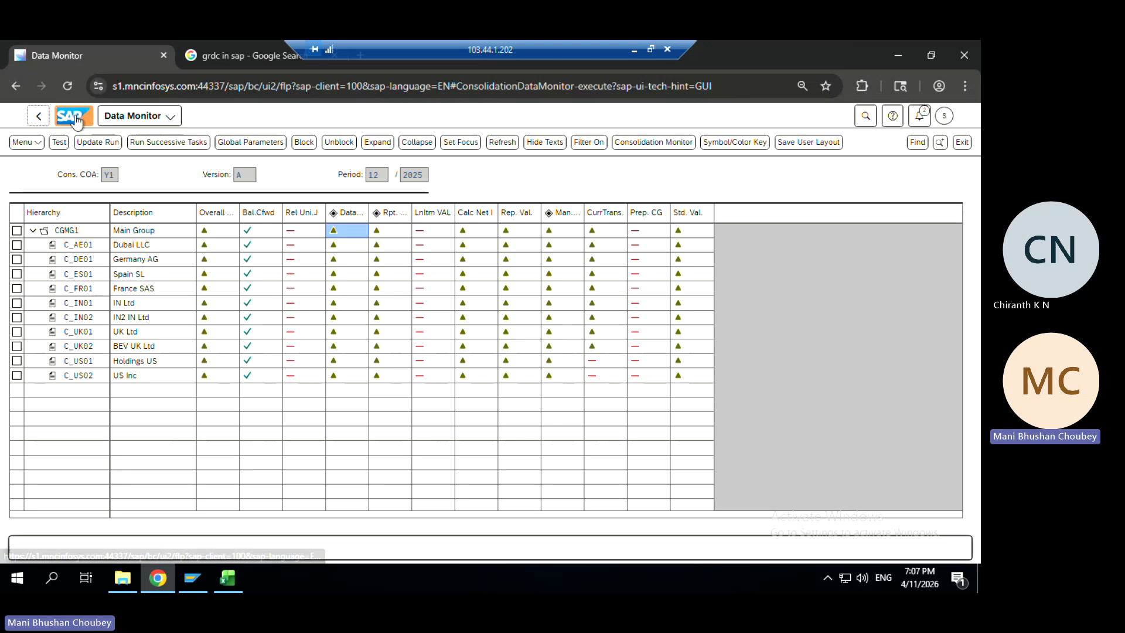
# Open the launchpad in a new tab and launch Group Reporting's Task Logs app
pyautogui.rightClick(74, 119)
pyautogui.click(123, 137)
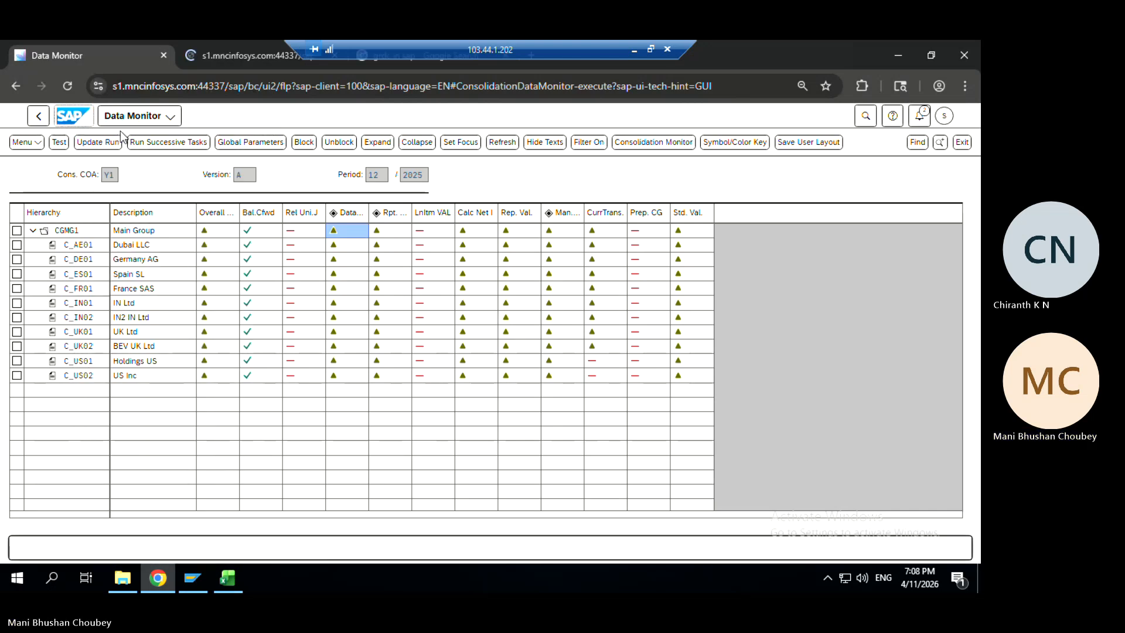
pyautogui.click(261, 54)
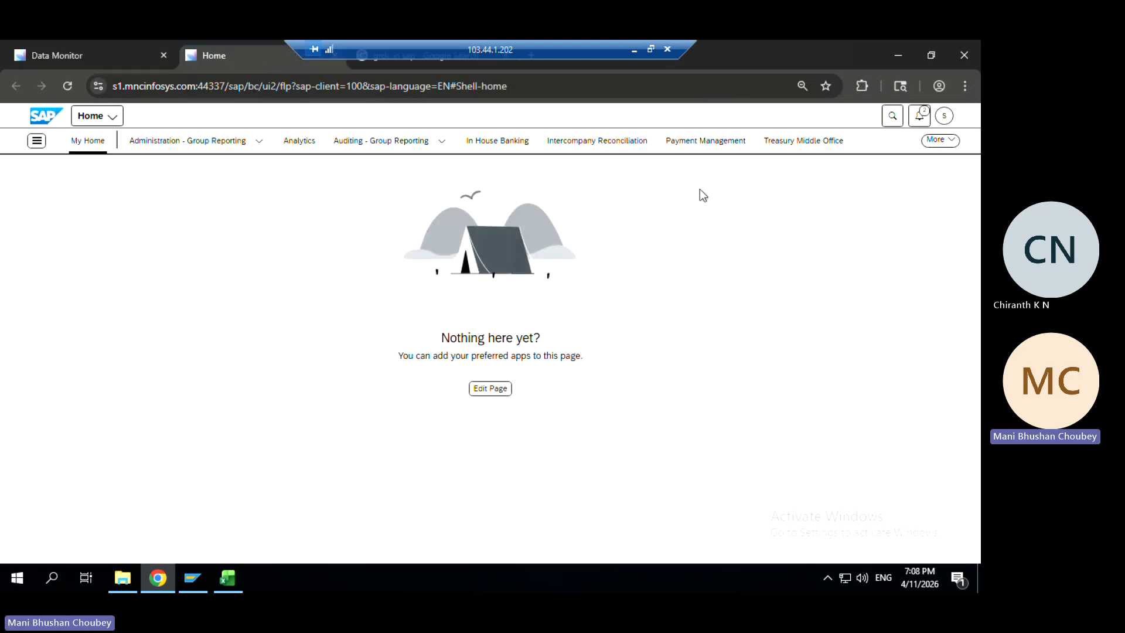
pyautogui.click(951, 137)
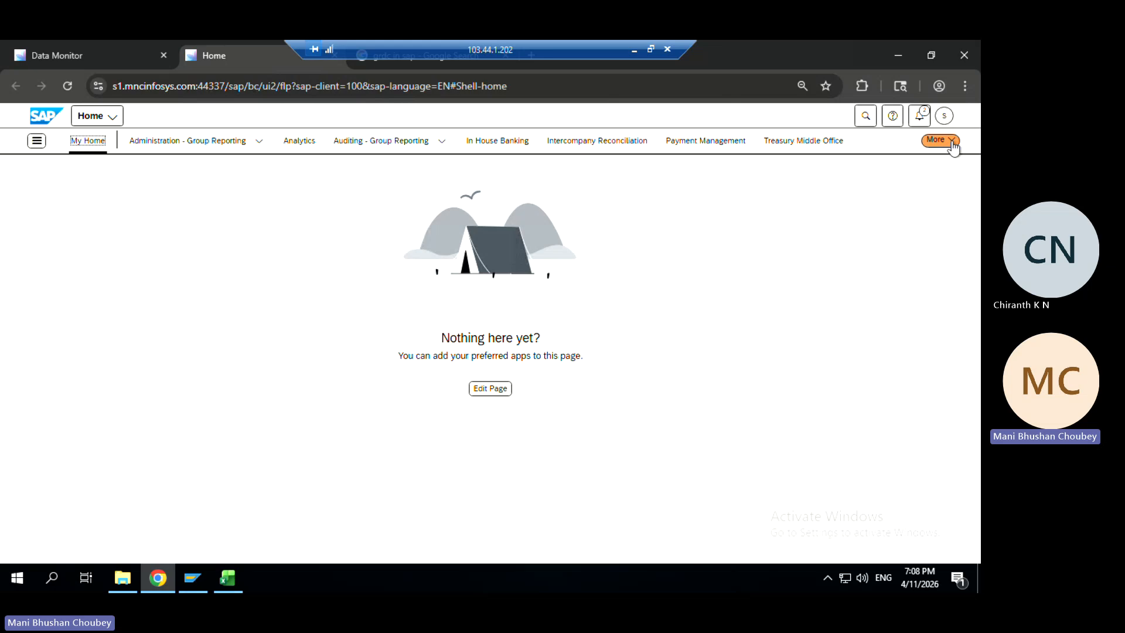
pyautogui.click(890, 243)
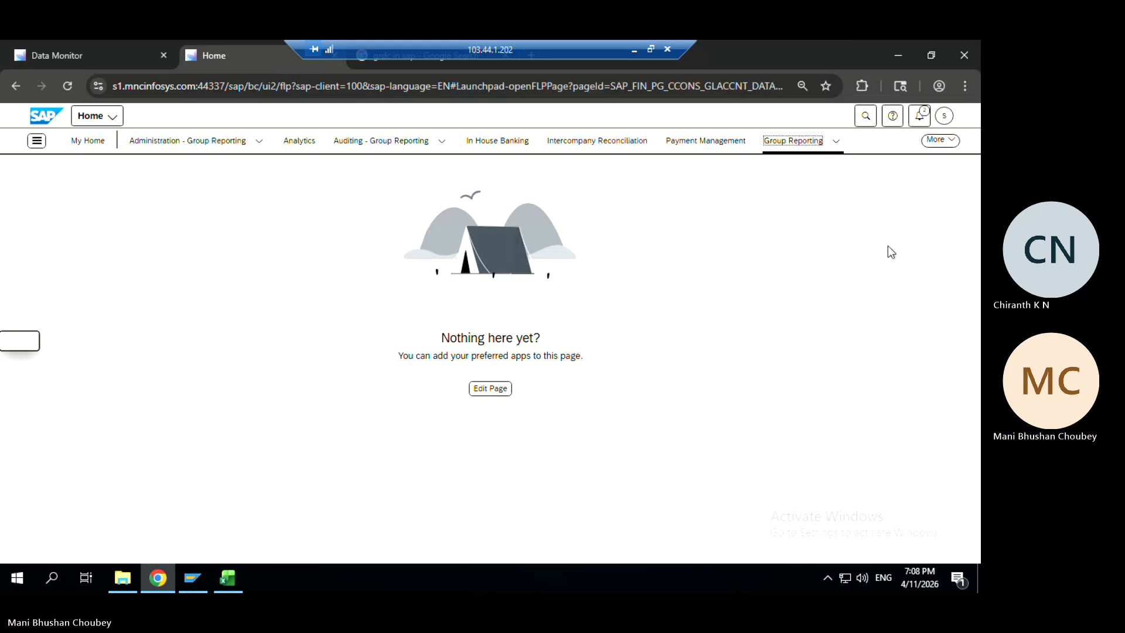
pyautogui.click(272, 258)
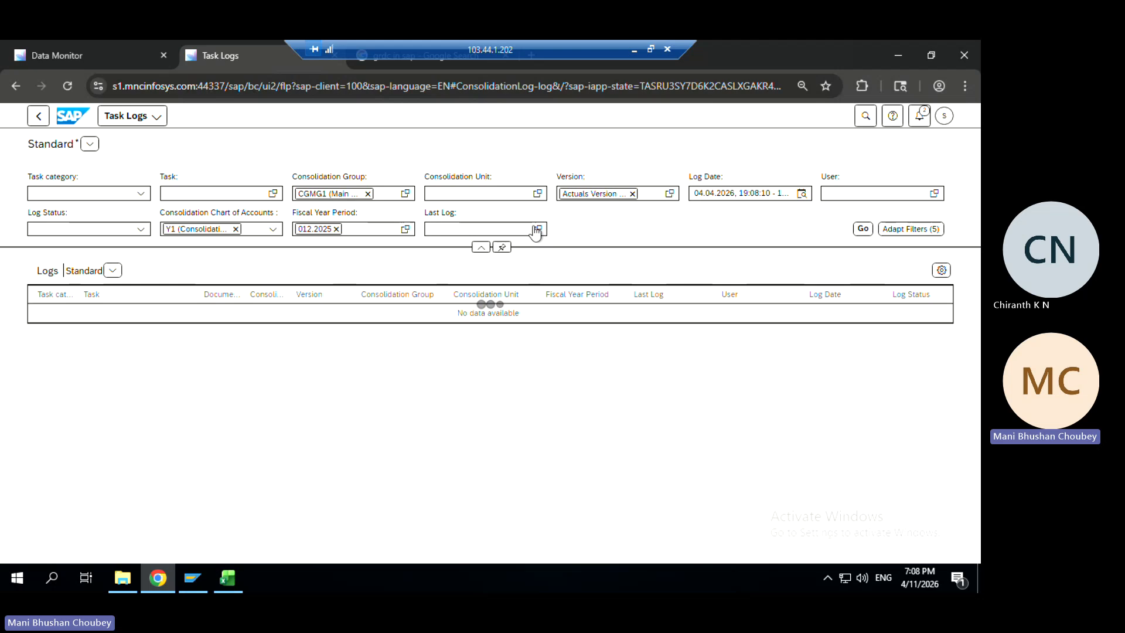
# Filter the task logs to Last Log = Yes and reload the list
pyautogui.click(537, 229)
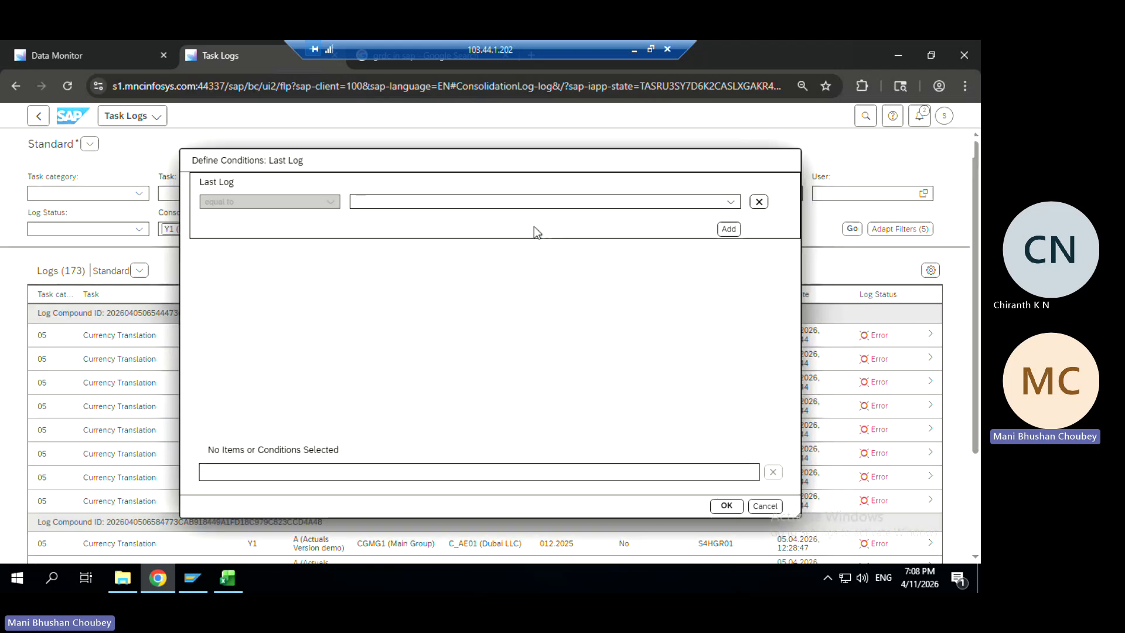
pyautogui.click(734, 204)
pyautogui.click(603, 255)
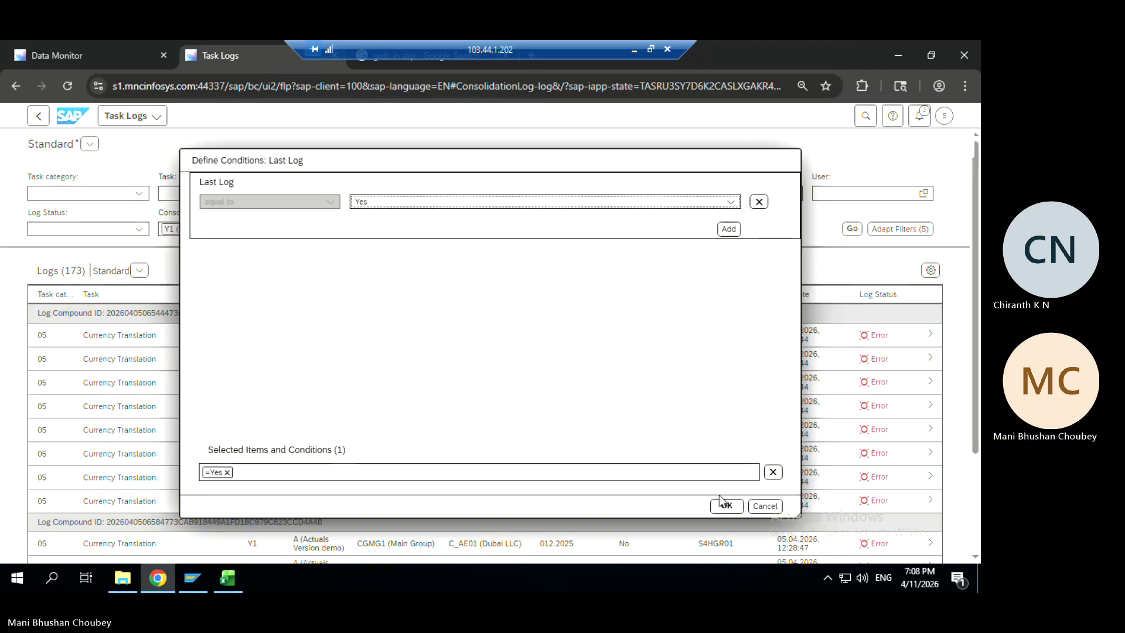
pyautogui.click(726, 505)
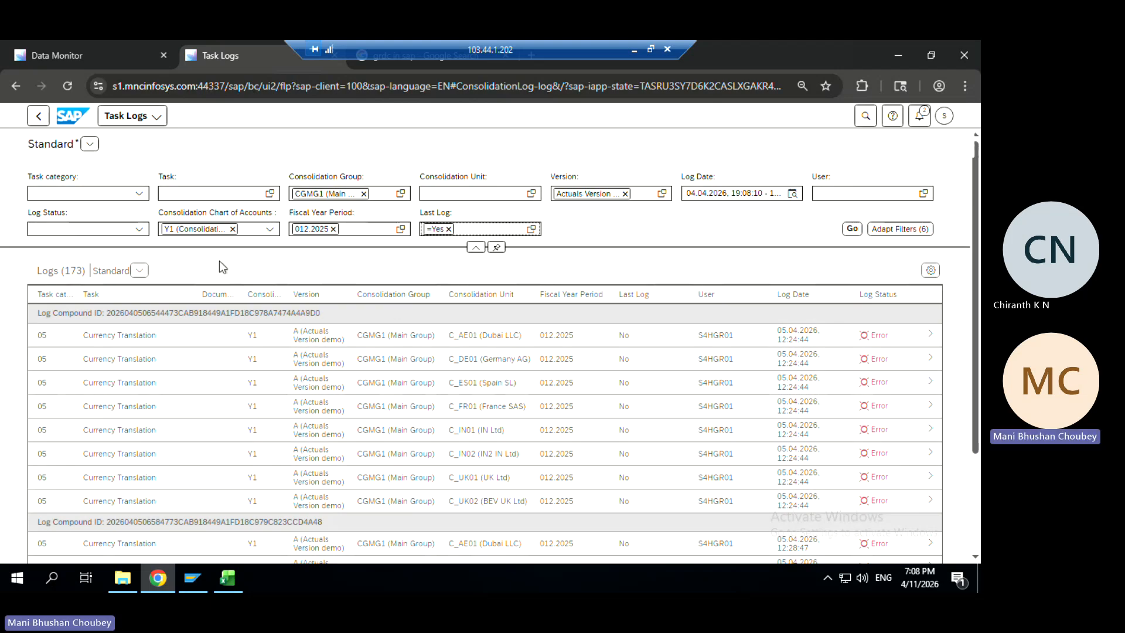
pyautogui.click(850, 229)
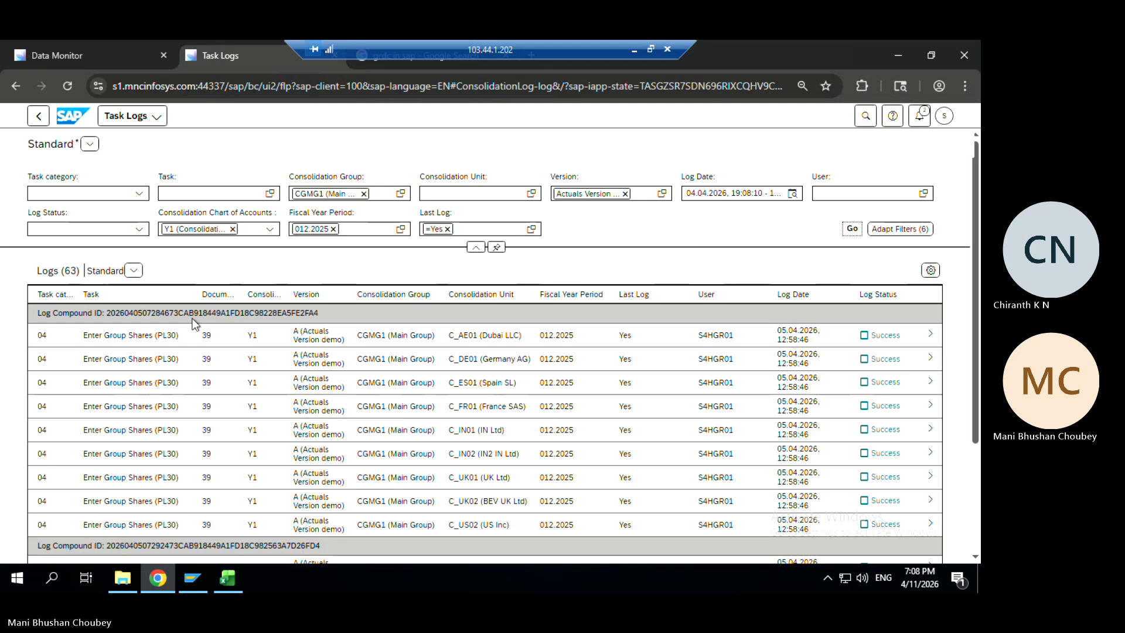
# Sort the logs by Task descending, refresh, and return to the Data Monitor
pyautogui.click(139, 296)
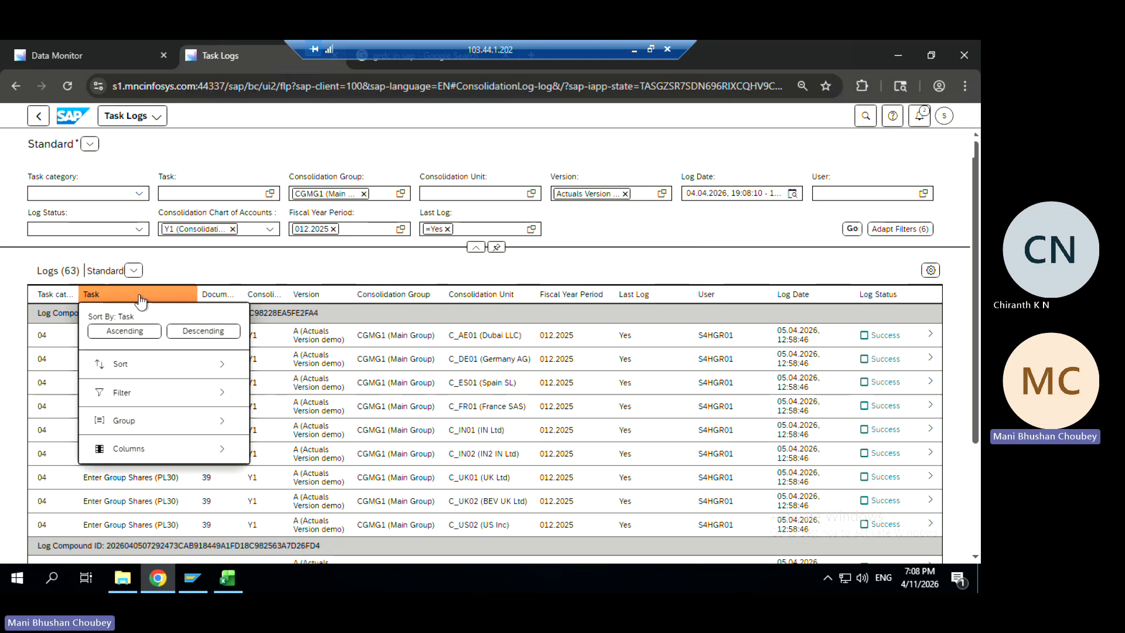
pyautogui.click(187, 333)
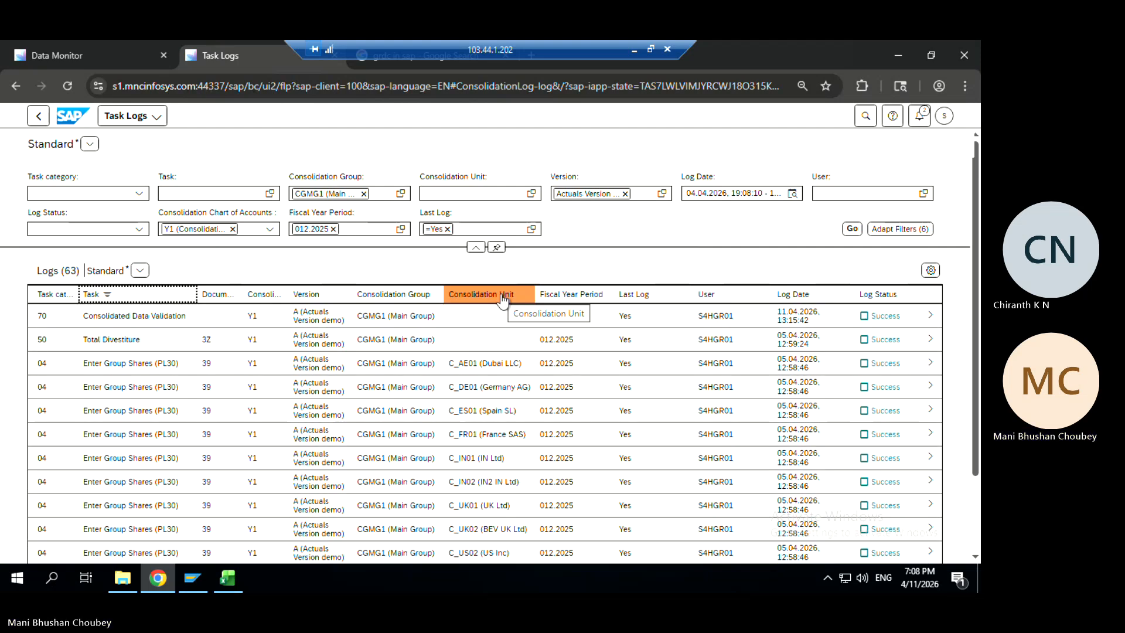
pyautogui.click(852, 229)
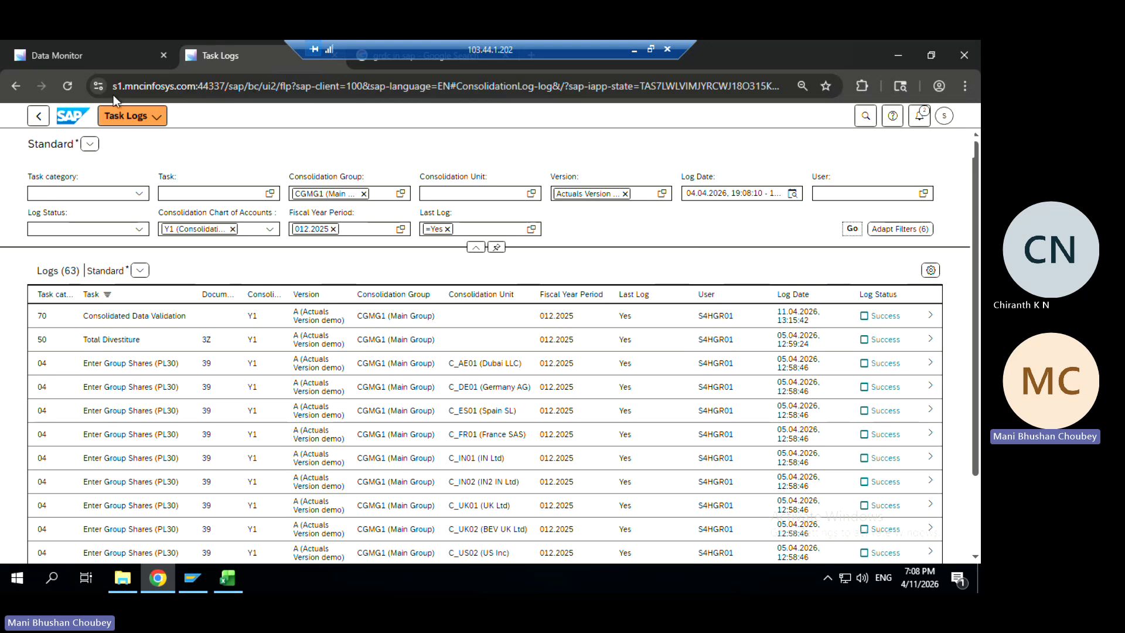
pyautogui.click(108, 63)
# Start an update run of CGMG1's data collection and open its flexible upload
pyautogui.click(332, 231)
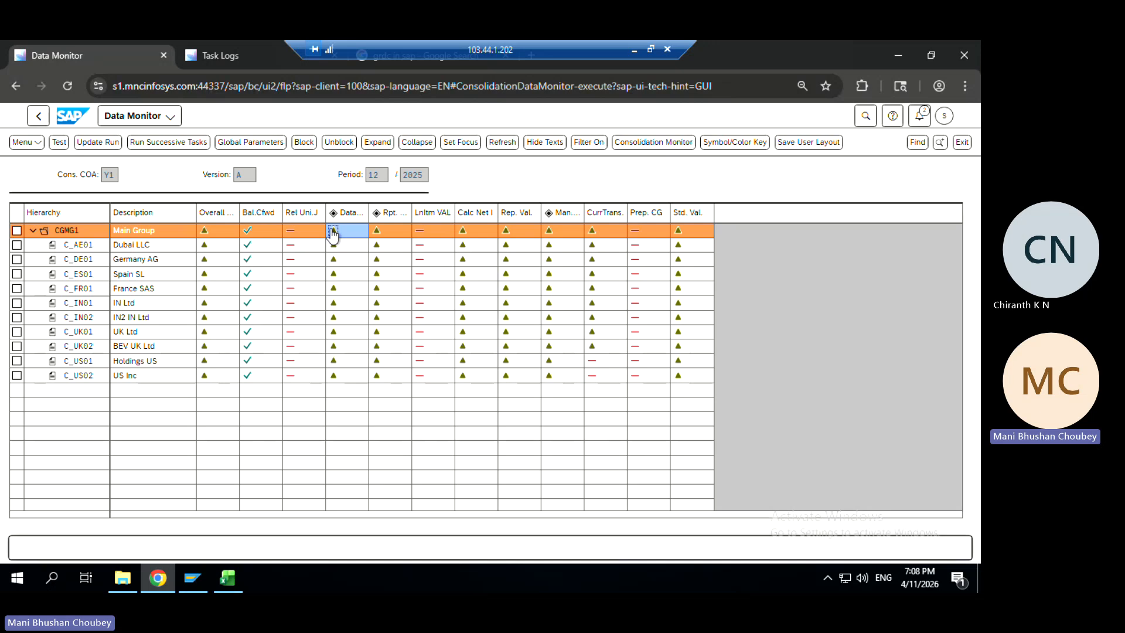
pyautogui.click(333, 232)
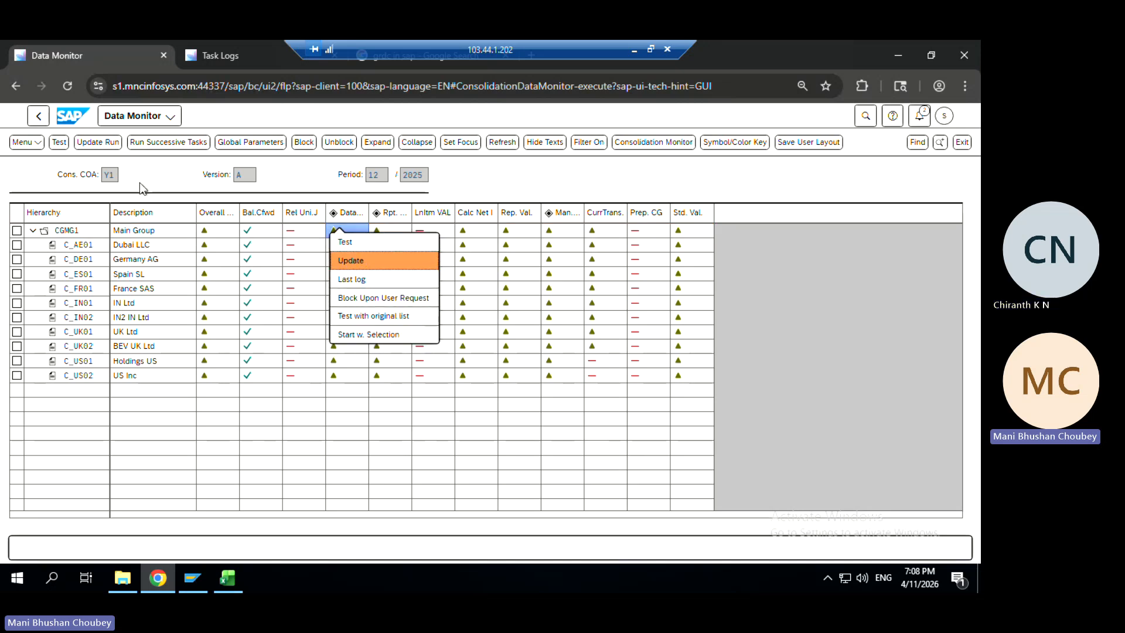
pyautogui.click(99, 144)
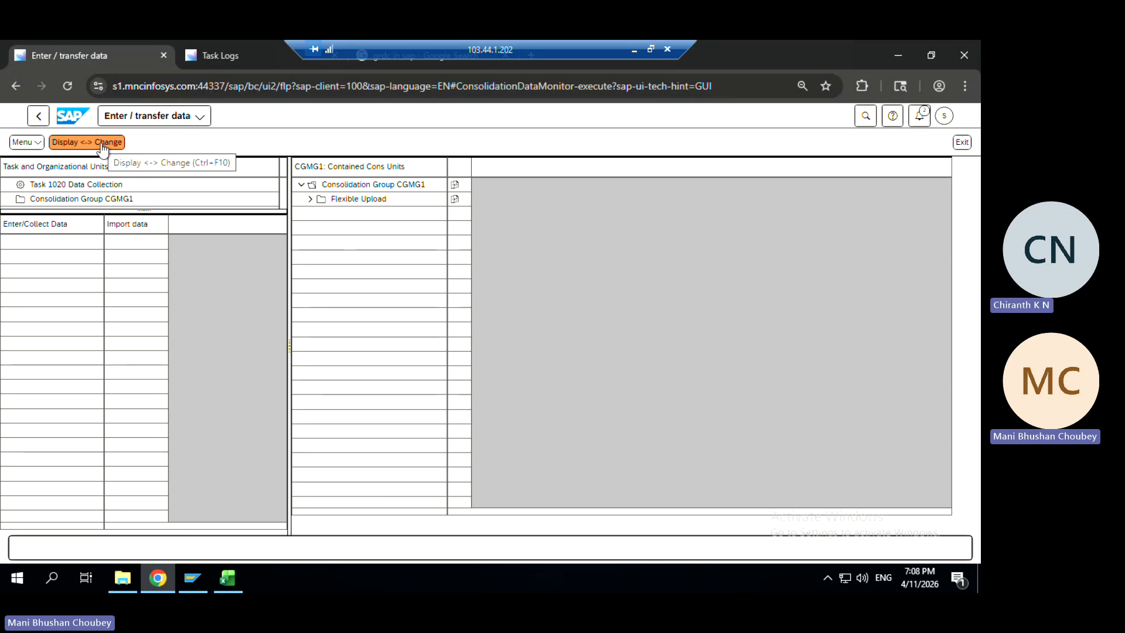
pyautogui.click(455, 185)
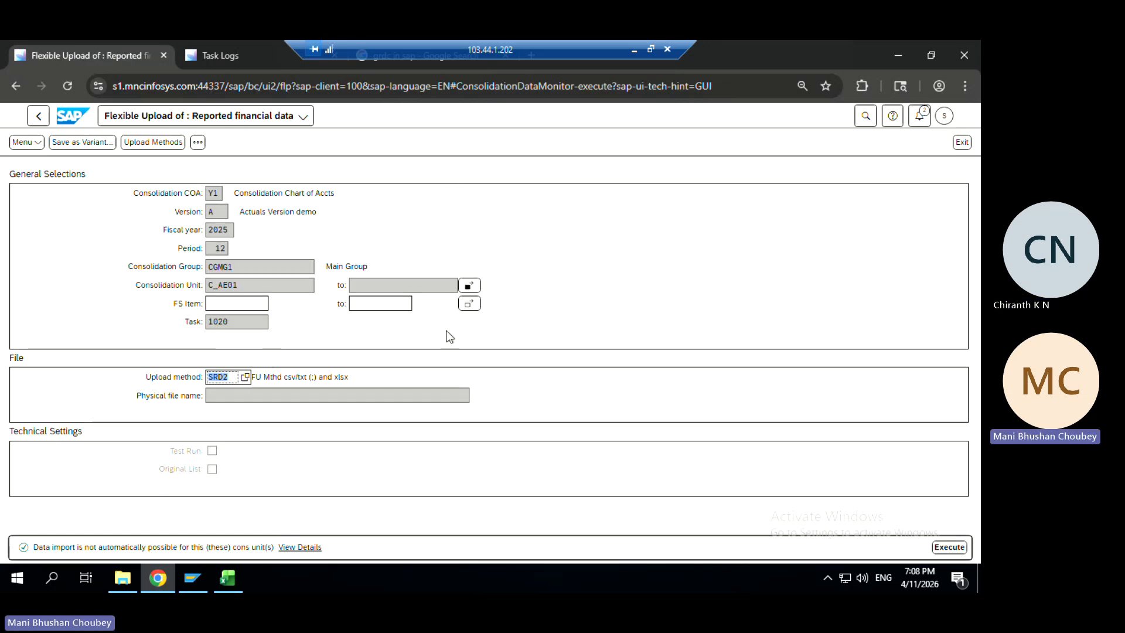
# Upload the 'Upload data' file as the physical file, execute, then close the log and go back
pyautogui.click(448, 396)
pyautogui.click(475, 395)
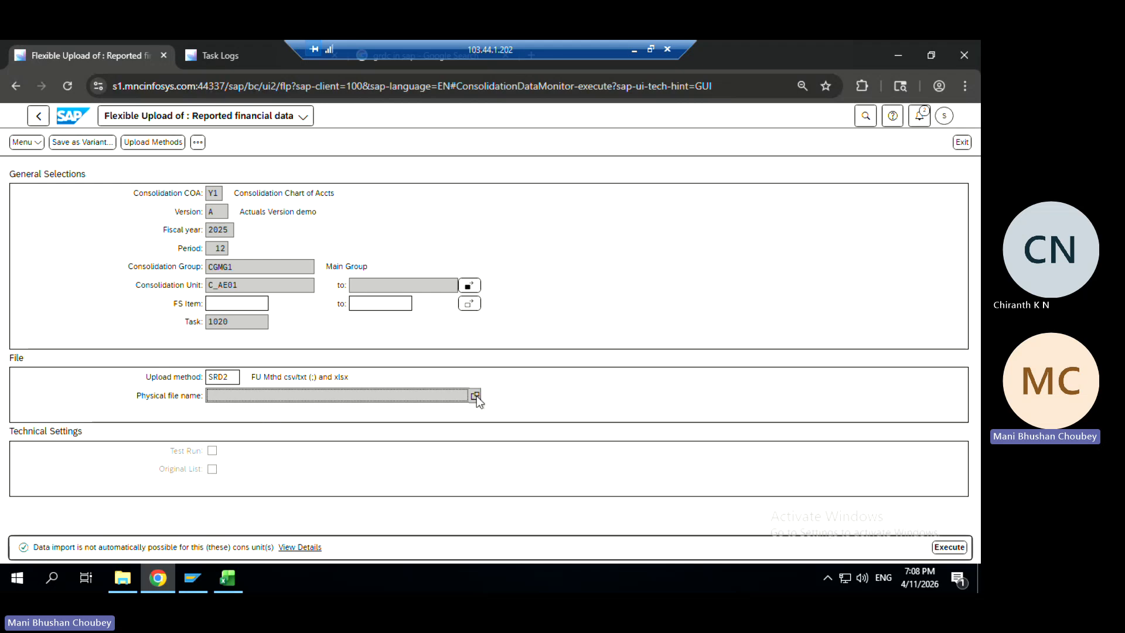
pyautogui.click(692, 383)
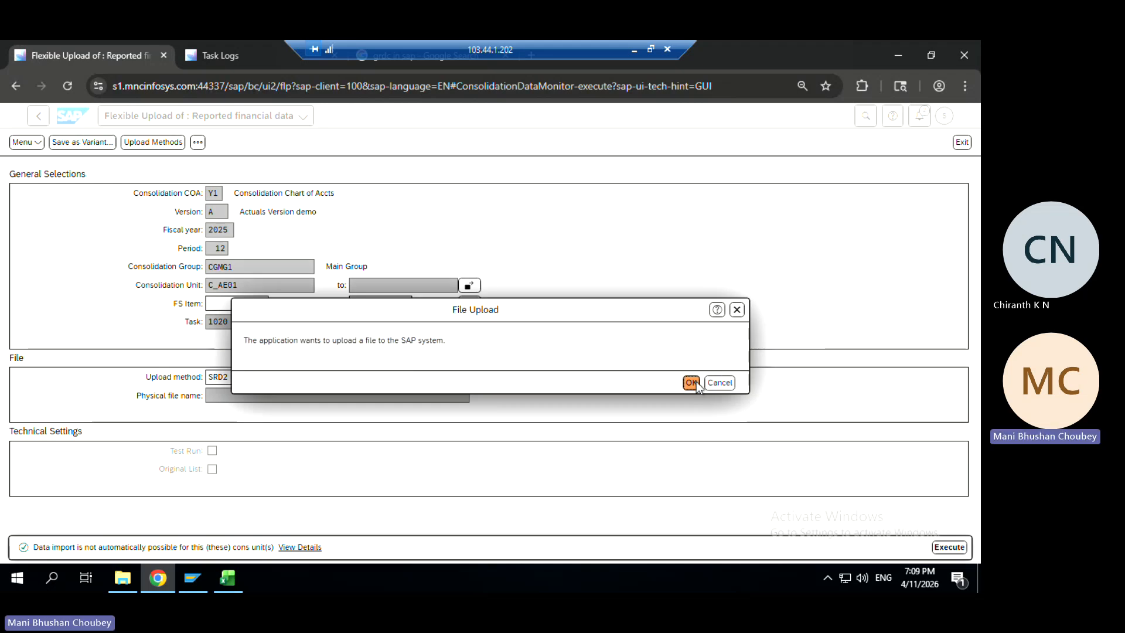
pyautogui.click(171, 185)
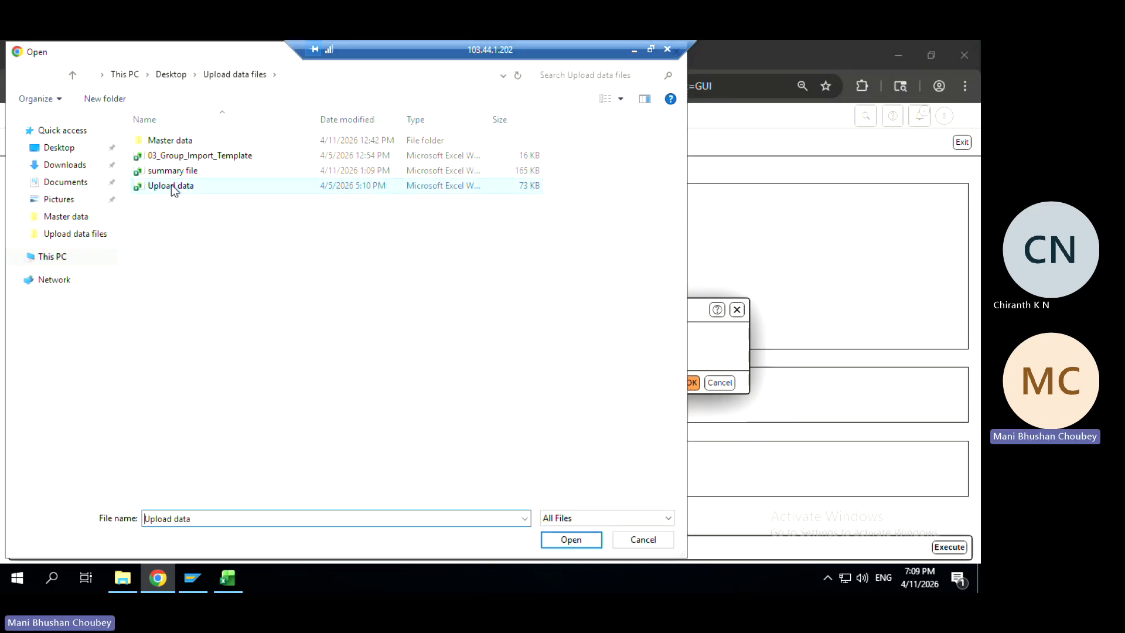
pyautogui.click(552, 538)
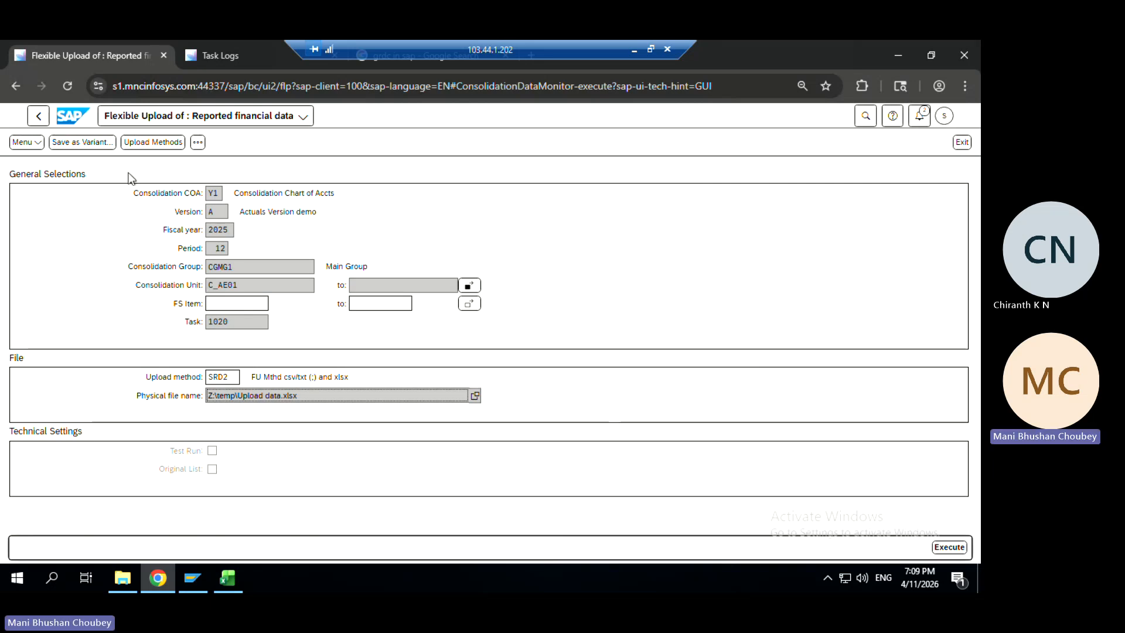
pyautogui.click(953, 549)
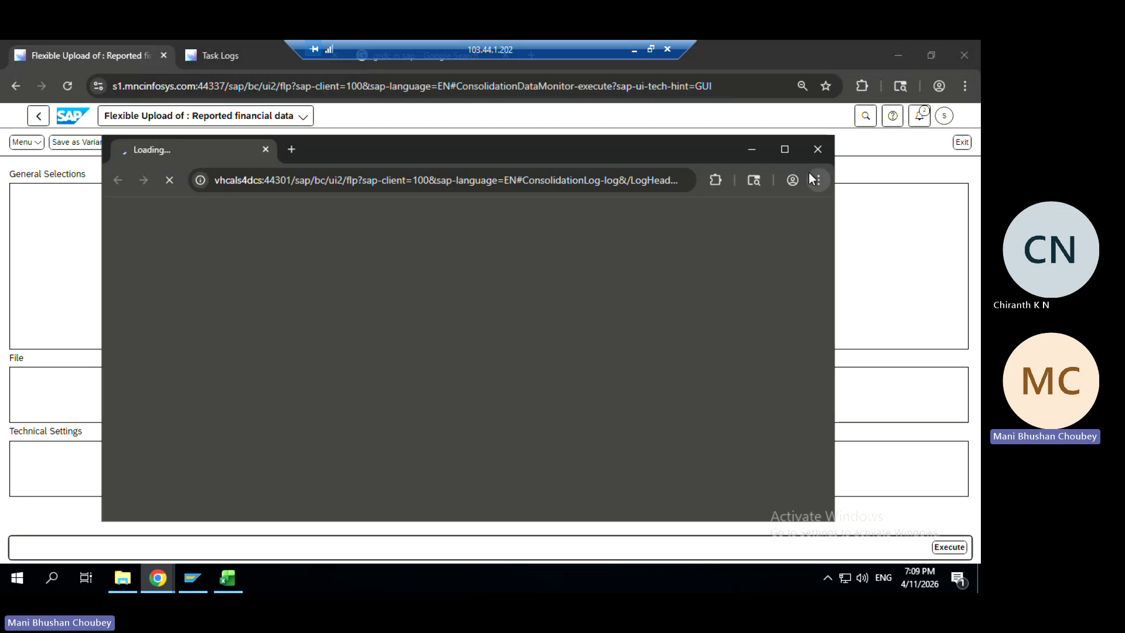
pyautogui.click(813, 158)
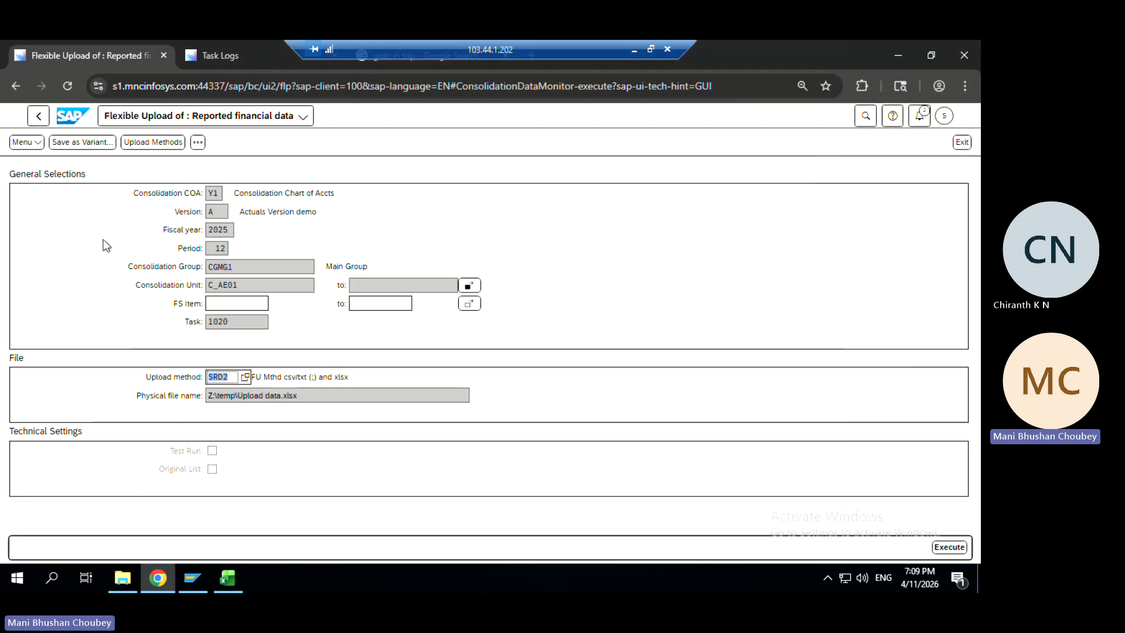
pyautogui.click(37, 117)
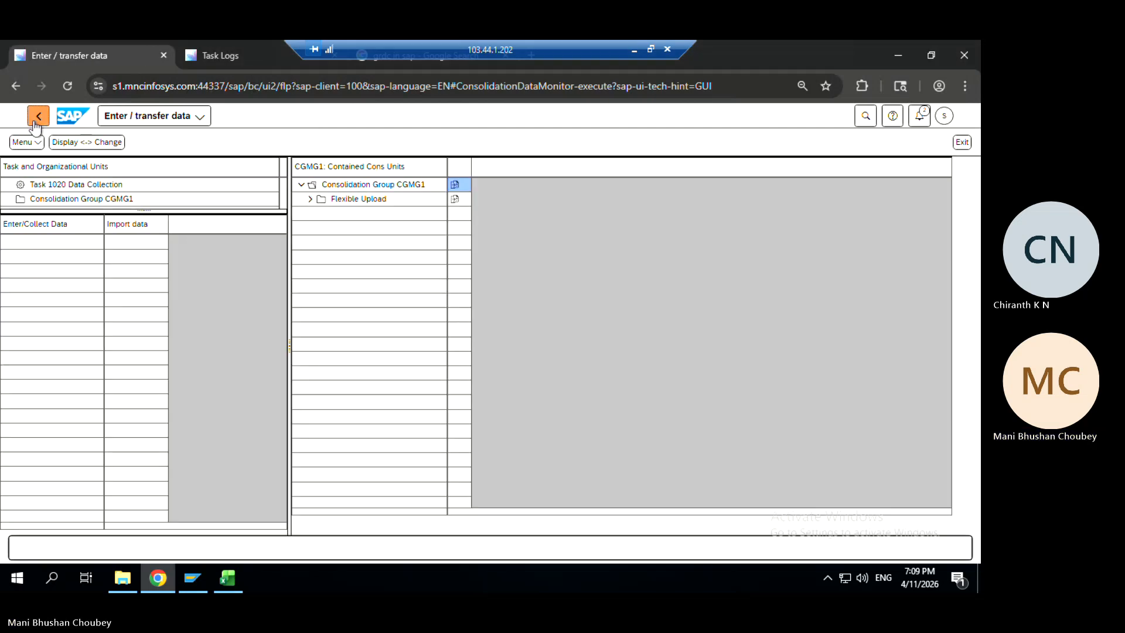
# Return to the CGMG1 Data Monitor for 12/2025, then bring up the Task Logs tab
pyautogui.click(37, 120)
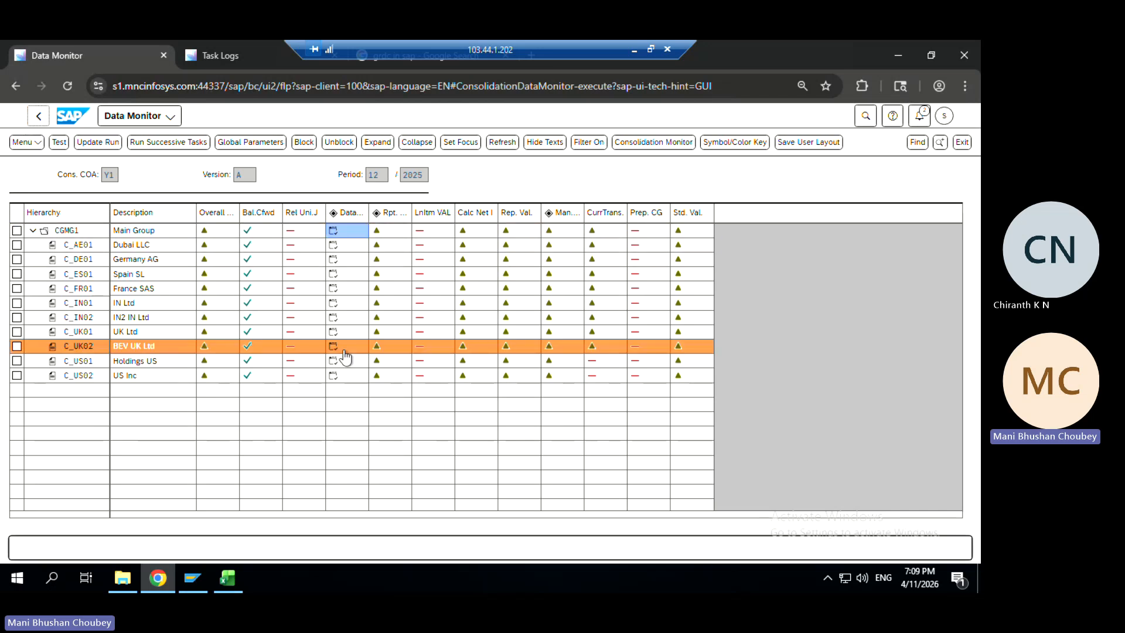
pyautogui.hotkey('alt', 'Tab')
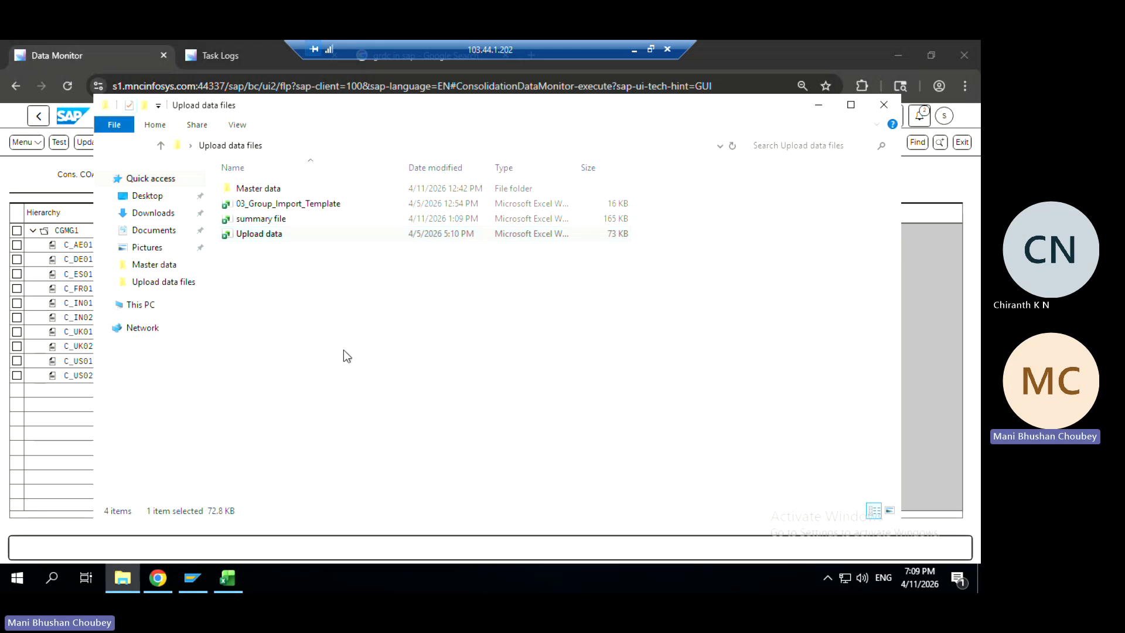
pyautogui.hotkey('alt', 'Tab')
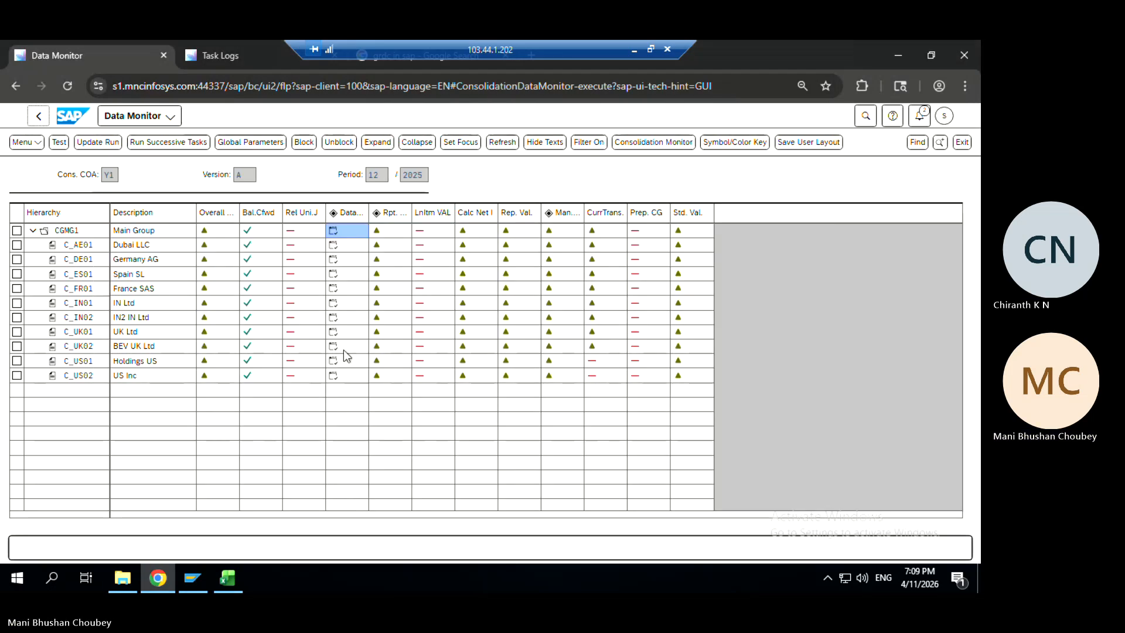
pyautogui.hotkey('ctrl', 'Tab')
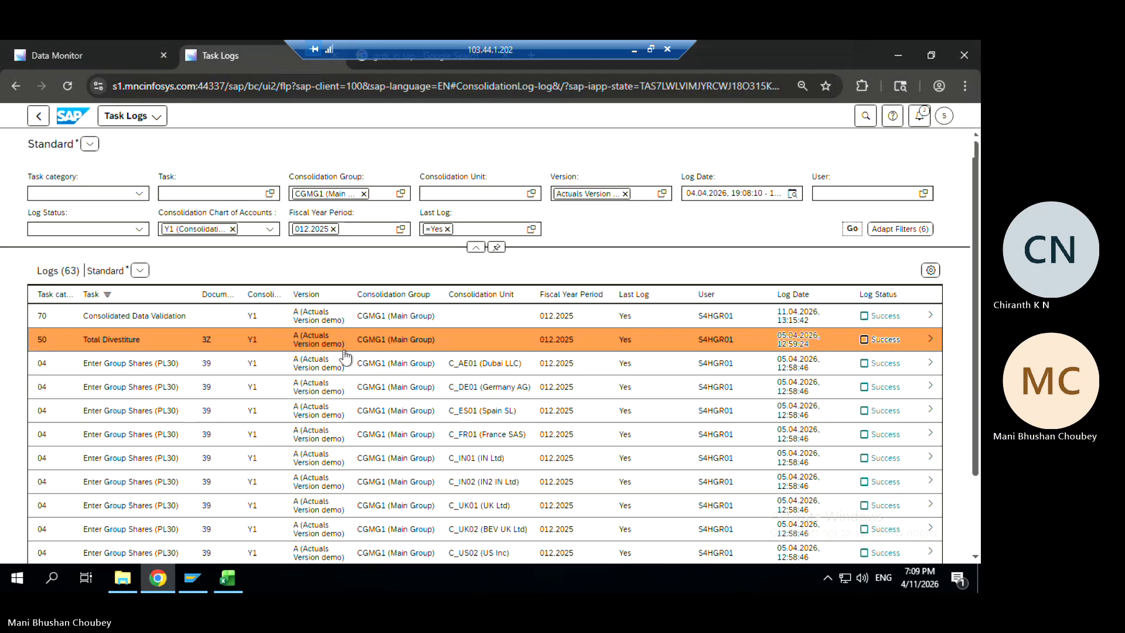
# Refresh the 63 CGMG1 logs and sort them by Log Date descending
pyautogui.click(856, 234)
pyautogui.click(856, 234)
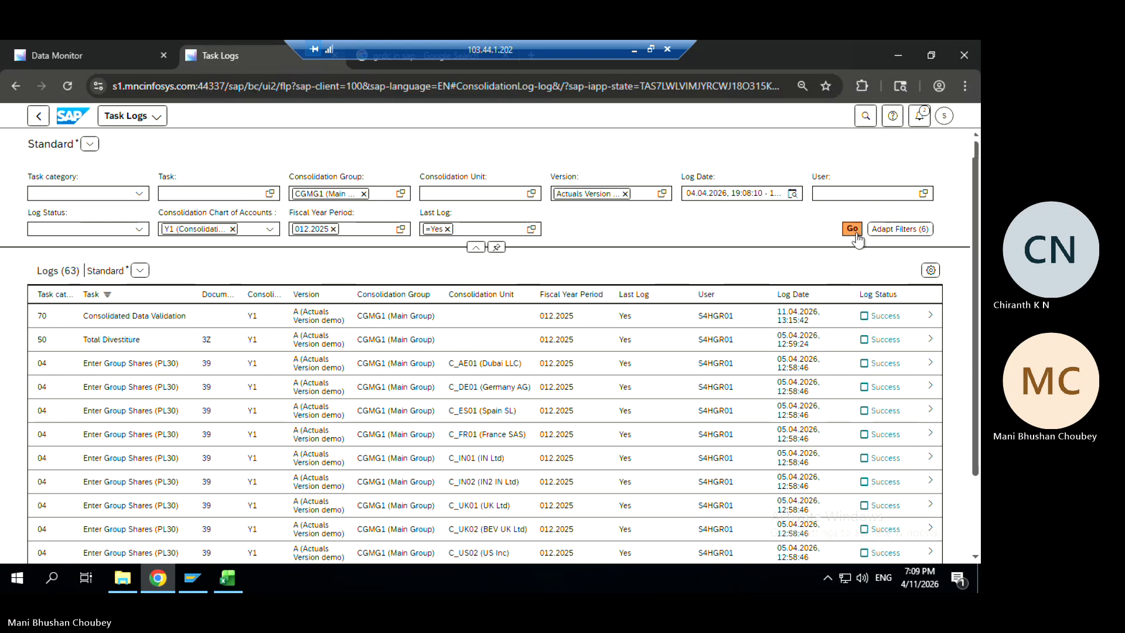
pyautogui.click(170, 298)
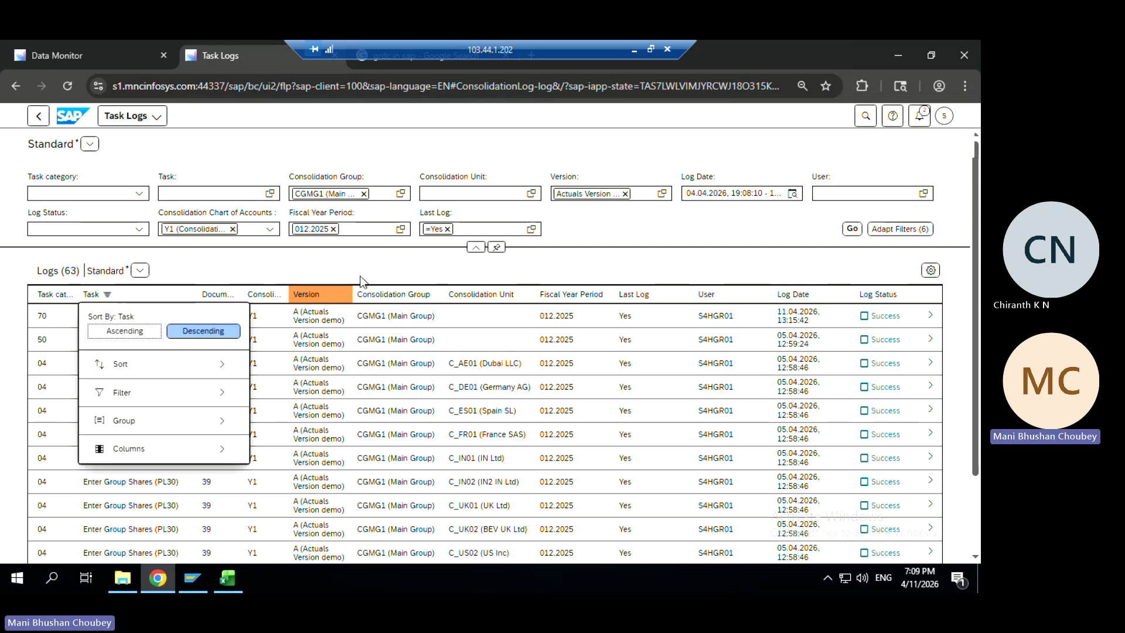
pyautogui.click(377, 267)
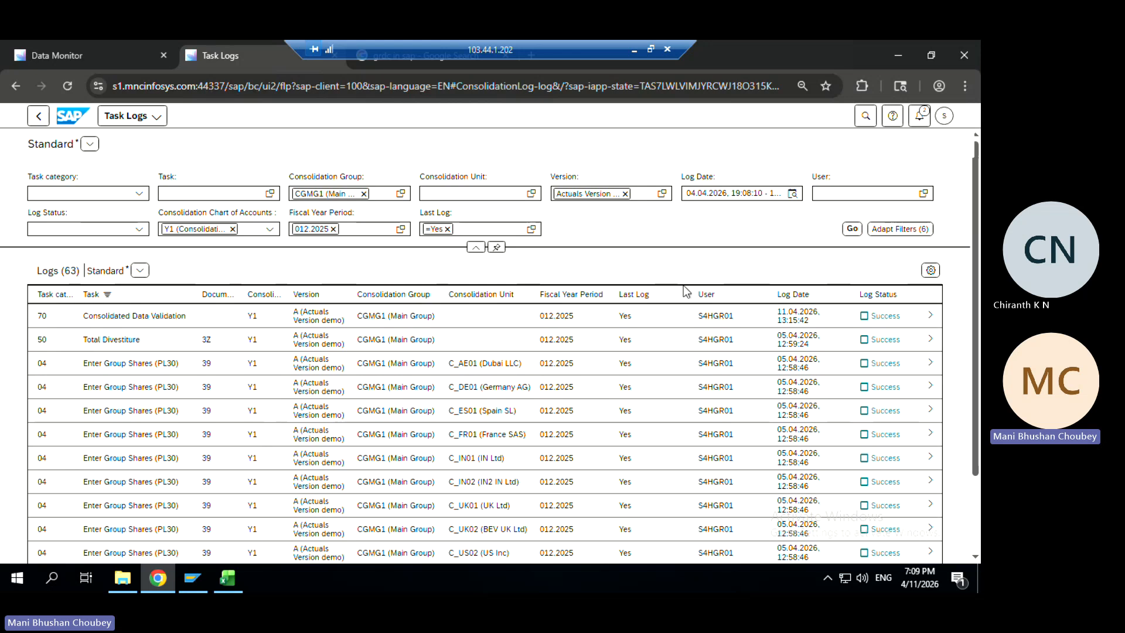
pyautogui.click(794, 295)
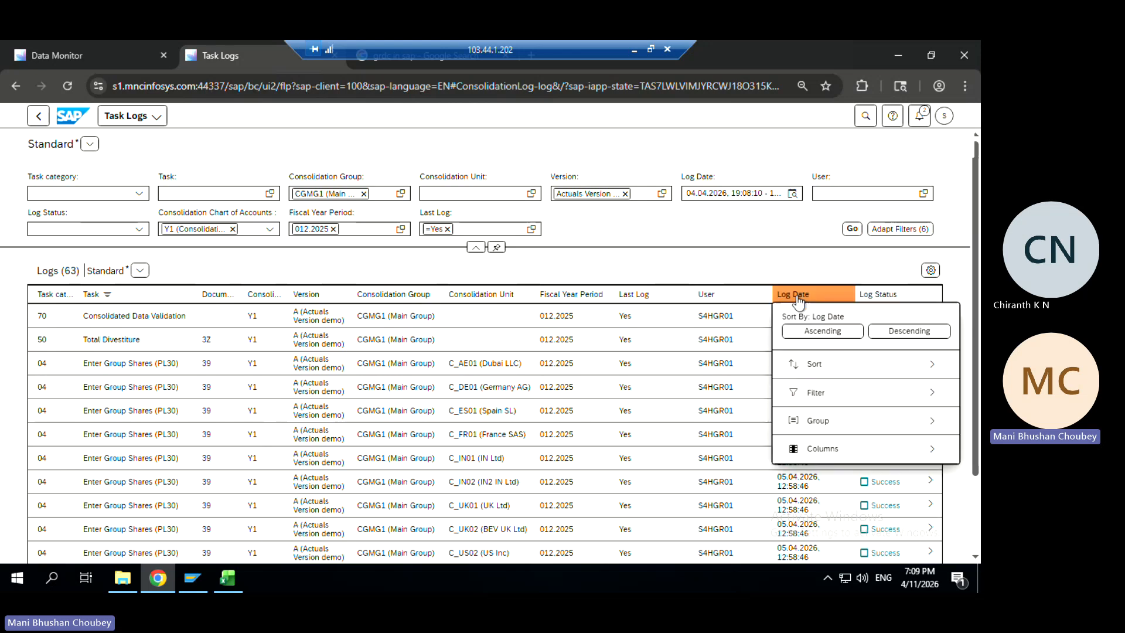
pyautogui.click(886, 333)
pyautogui.click(887, 337)
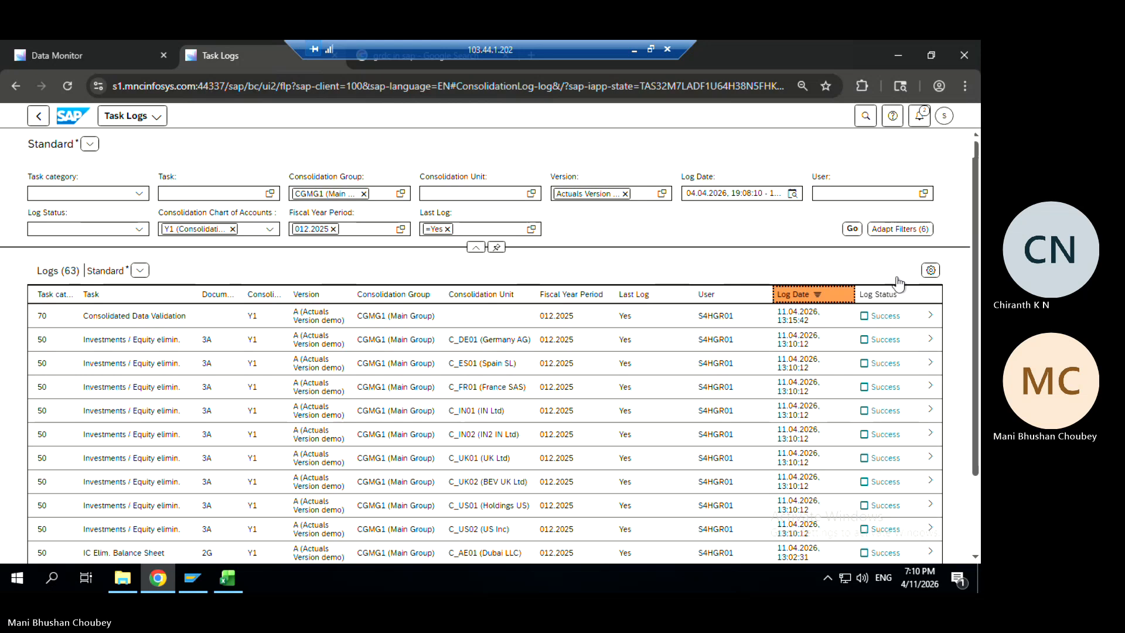
# Scroll through the sorted logs, checking the C_UK02 Currency Translation entry
pyautogui.scroll(-3, 979, 287)
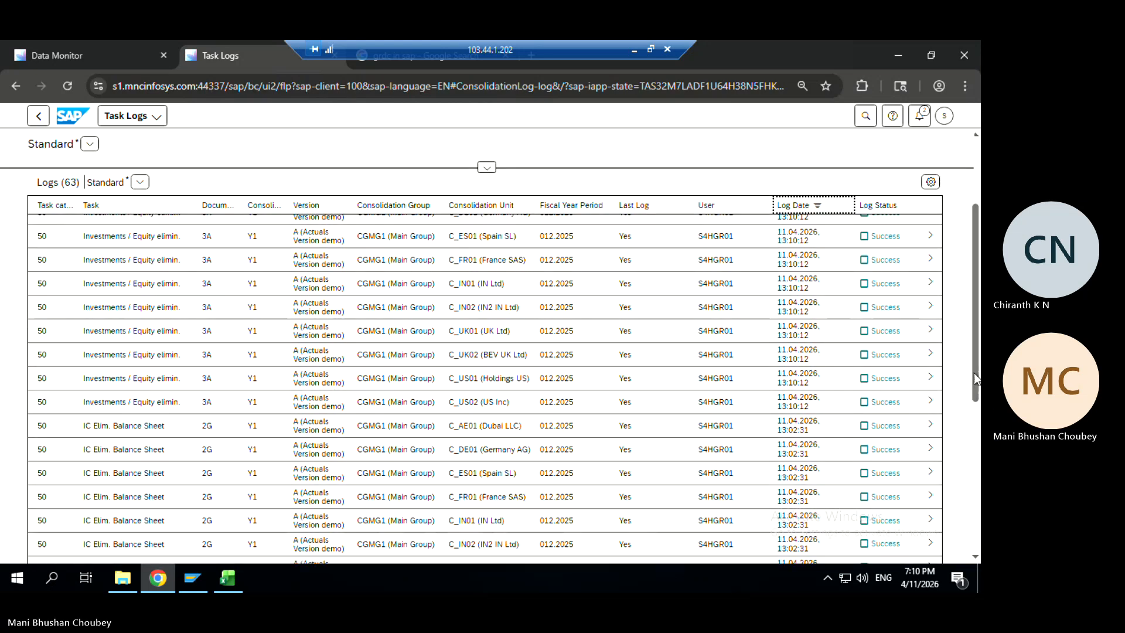
pyautogui.moveTo(974, 373); pyautogui.dragTo(980, 537)
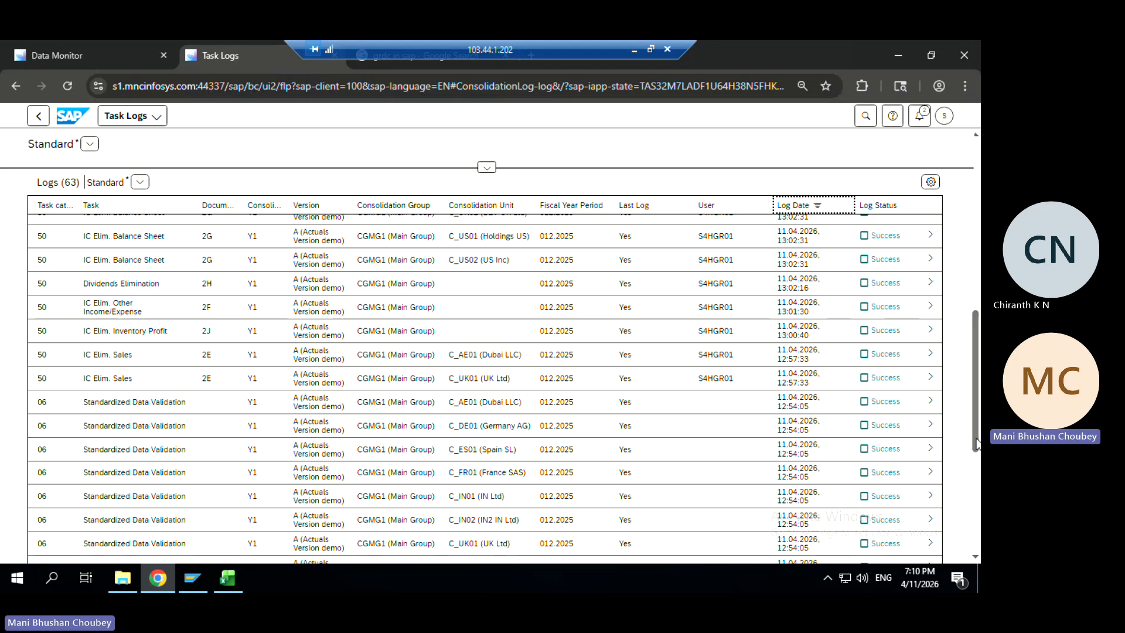
pyautogui.moveTo(977, 435); pyautogui.dragTo(980, 545)
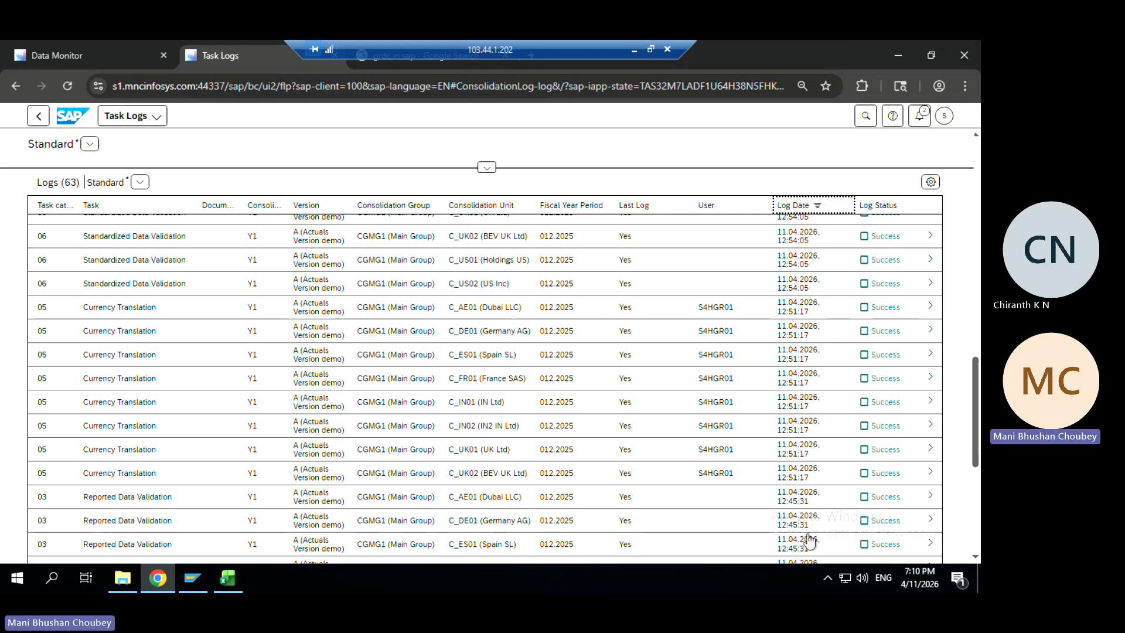
pyautogui.click(802, 479)
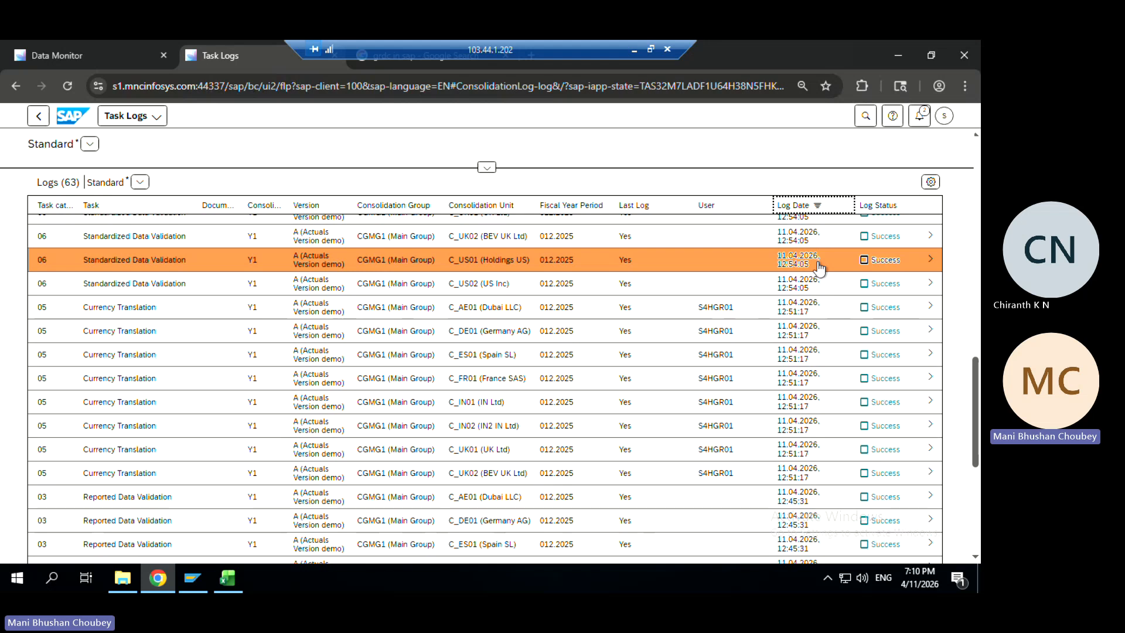
pyautogui.click(811, 206)
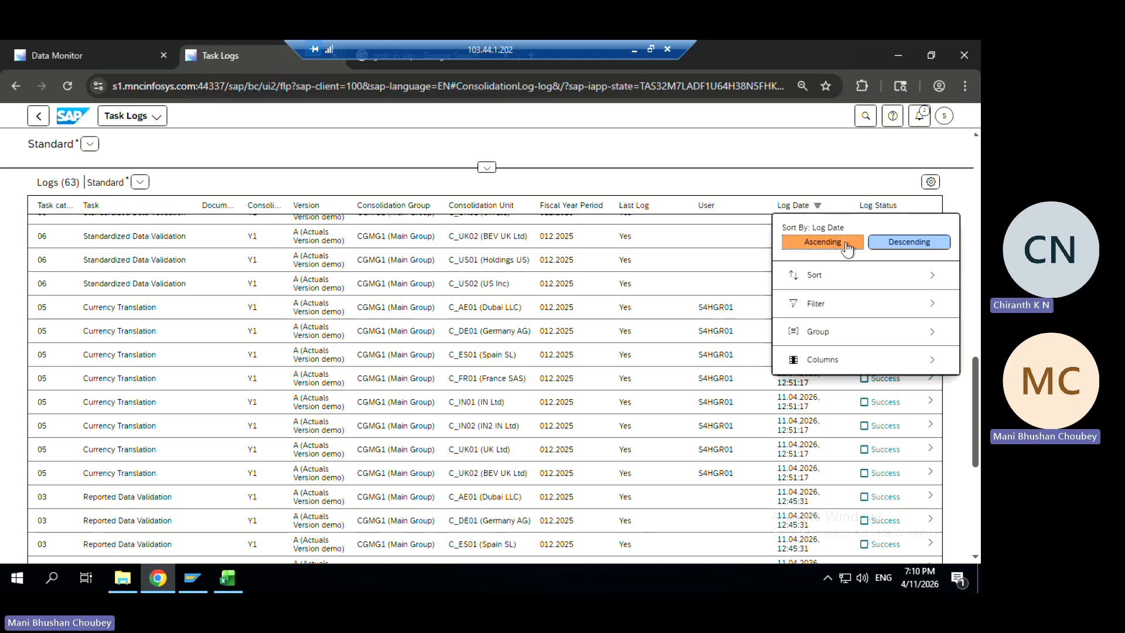
pyautogui.moveTo(975, 384); pyautogui.dragTo(969, 139)
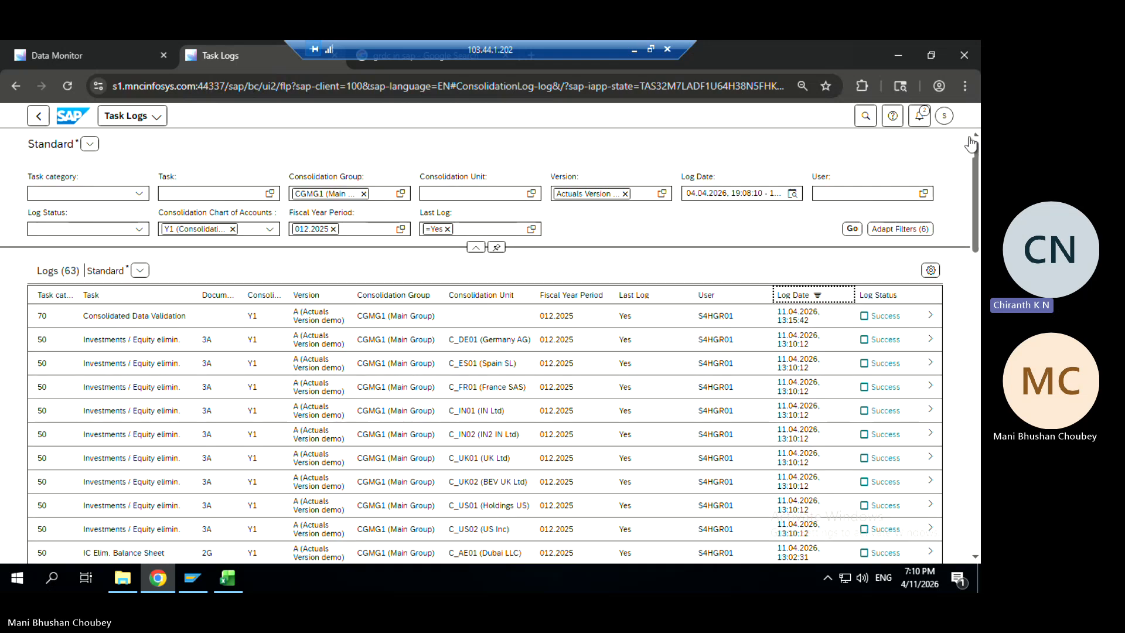
pyautogui.click(854, 229)
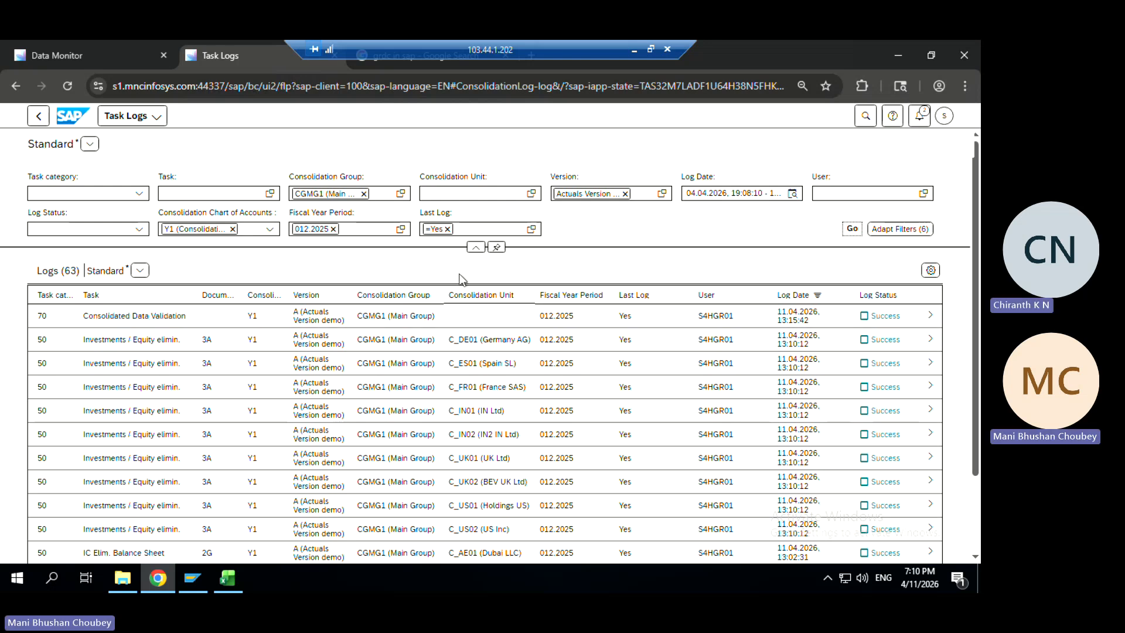
pyautogui.click(115, 54)
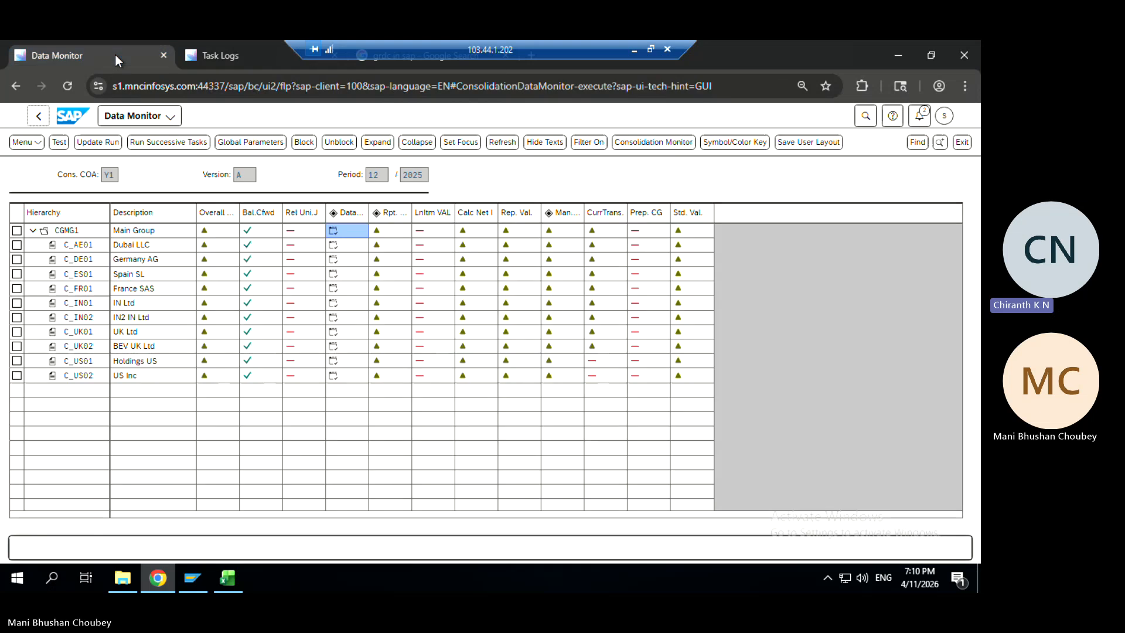
pyautogui.click(238, 57)
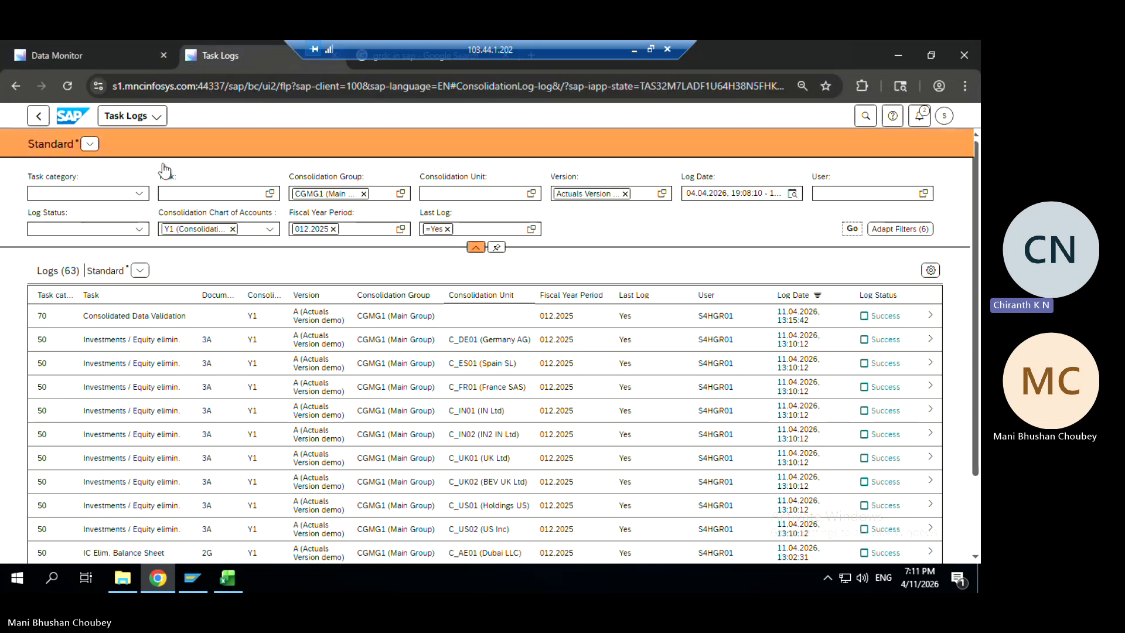
pyautogui.click(853, 230)
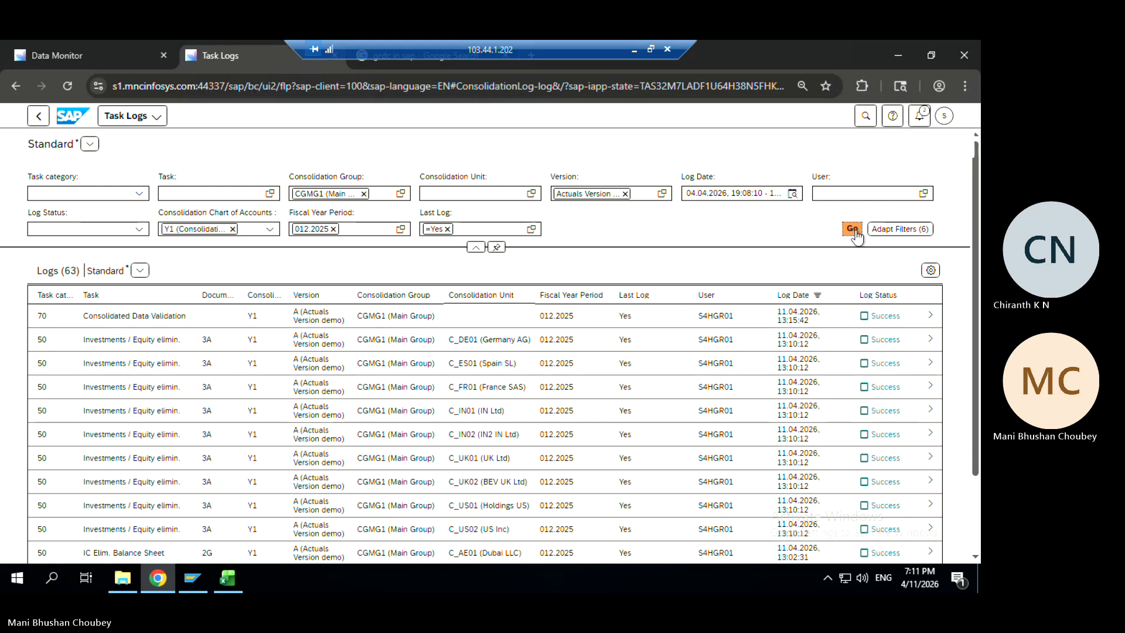
pyautogui.click(854, 230)
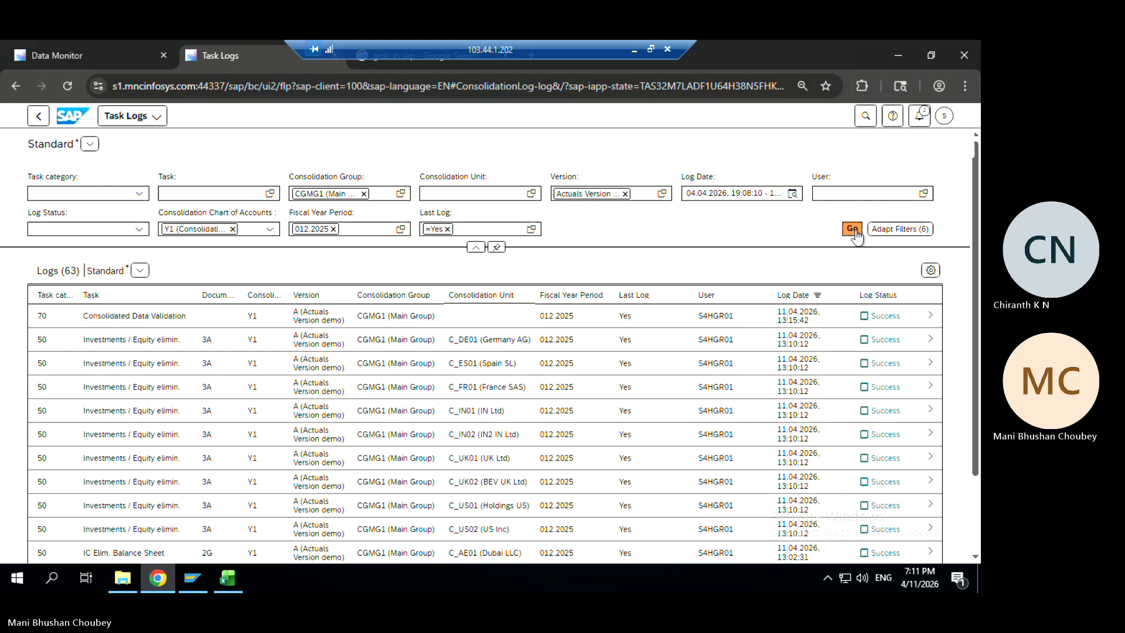
pyautogui.click(857, 235)
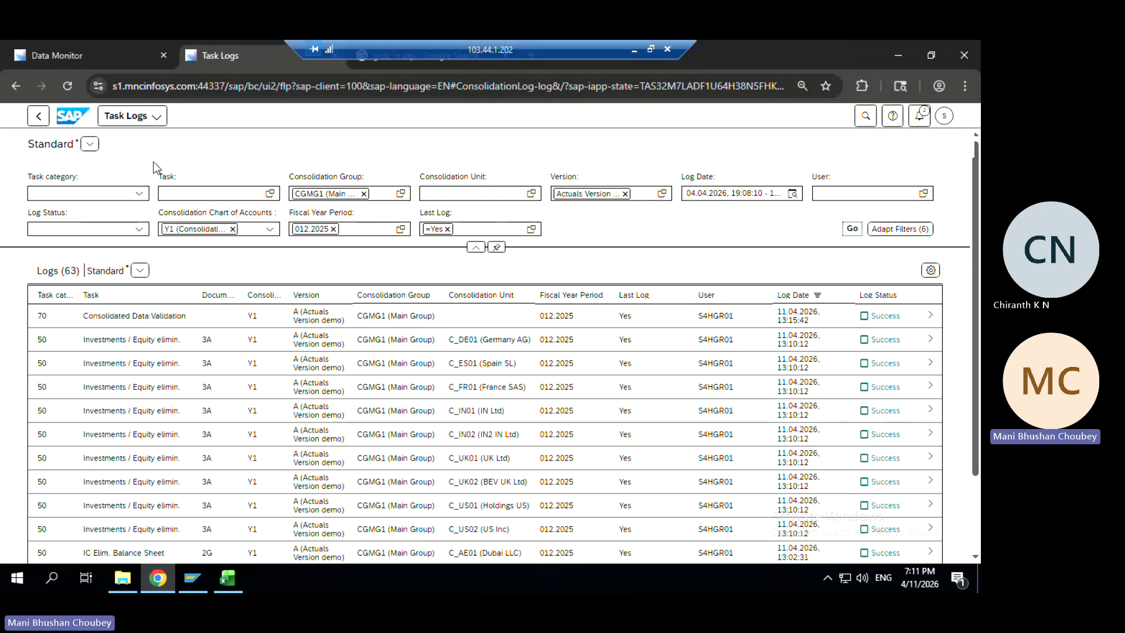
pyautogui.click(102, 58)
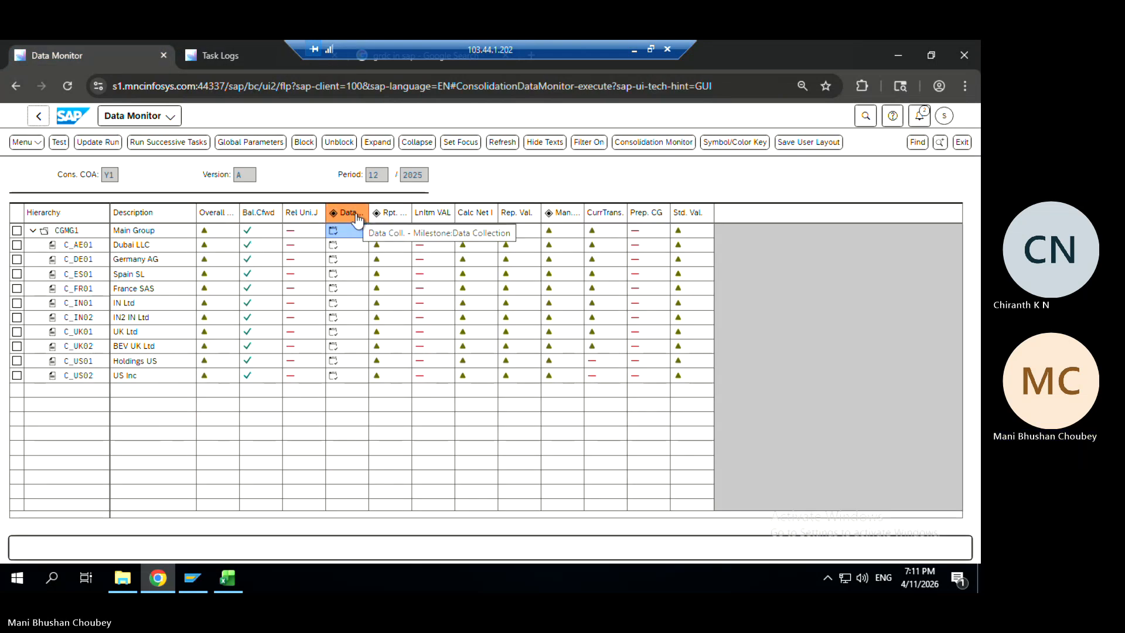
# Filter the task logs to tasks 1020, 1021 and 1022 Data Collection
pyautogui.click(228, 54)
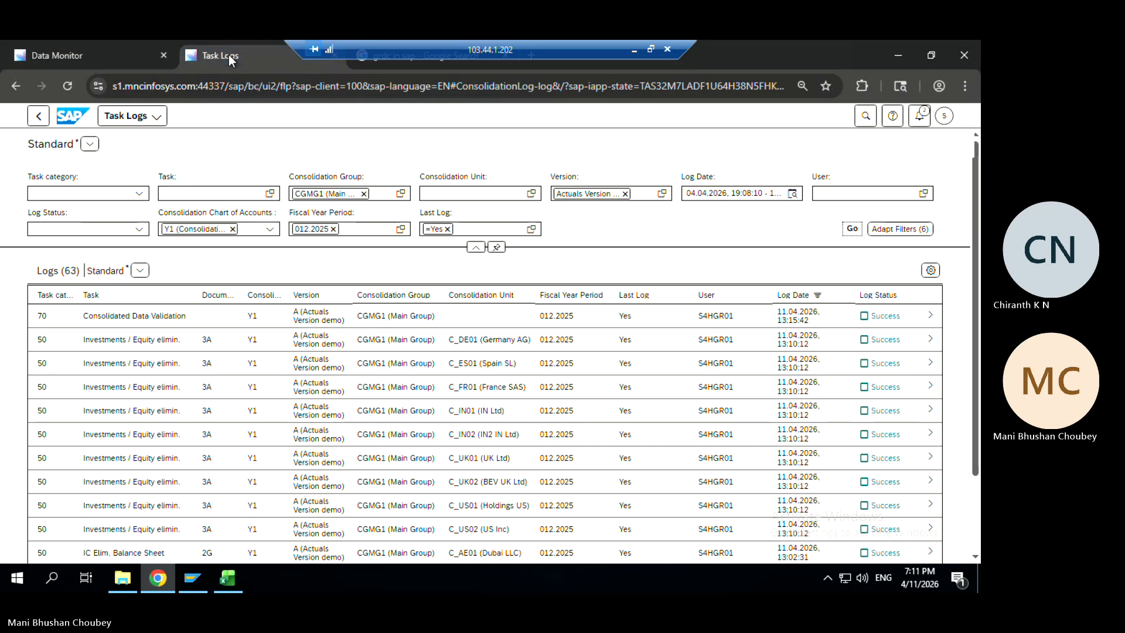
pyautogui.click(140, 194)
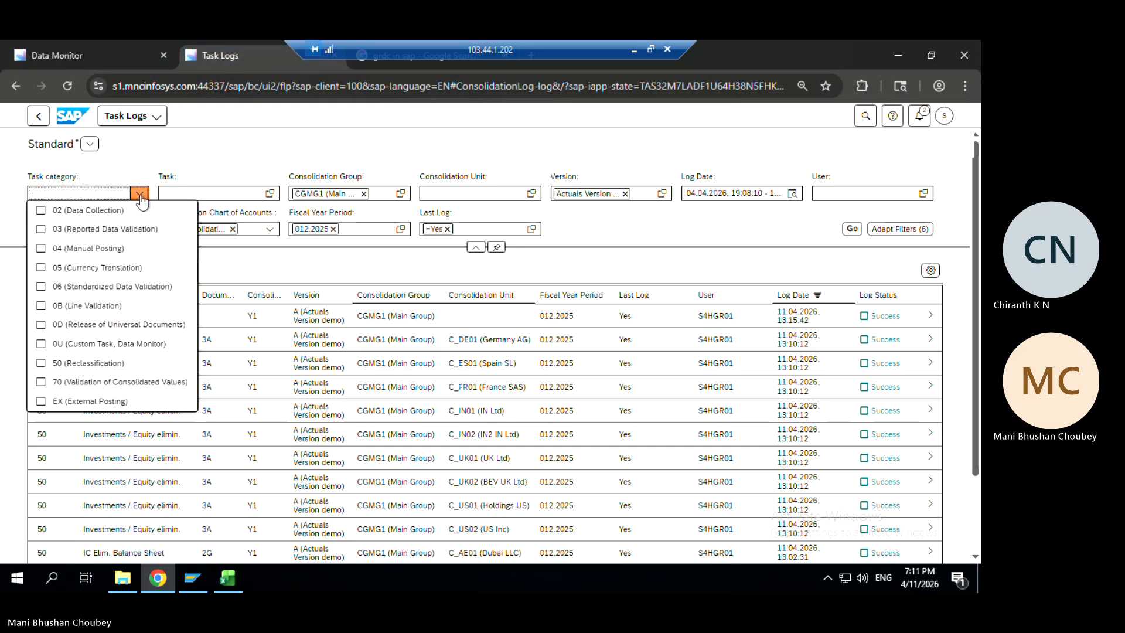
pyautogui.click(140, 193)
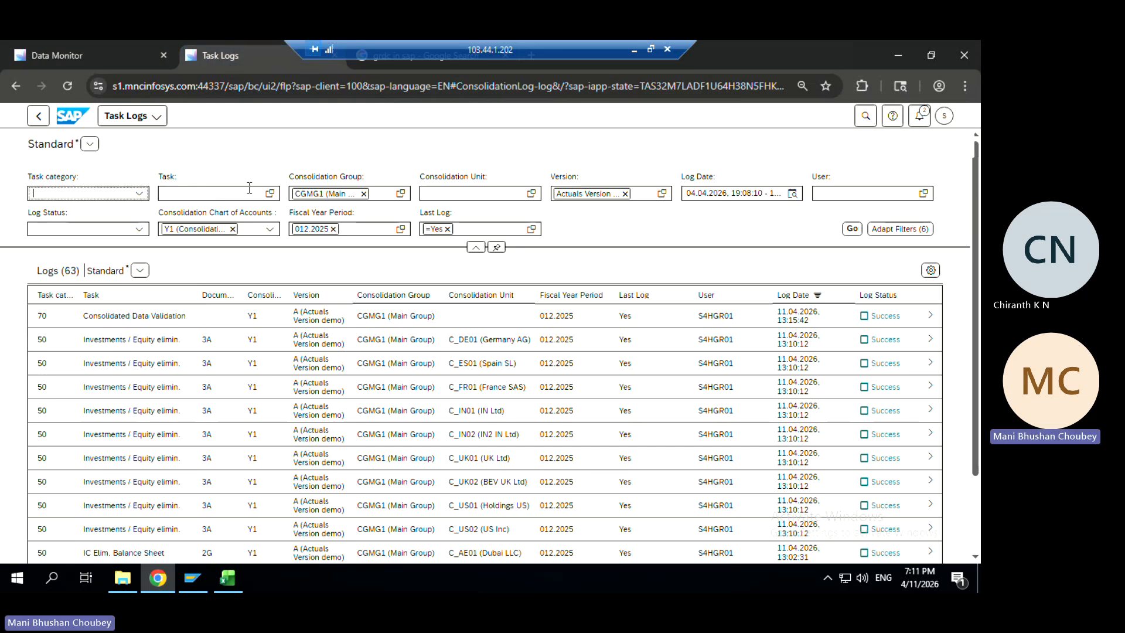
pyautogui.click(270, 194)
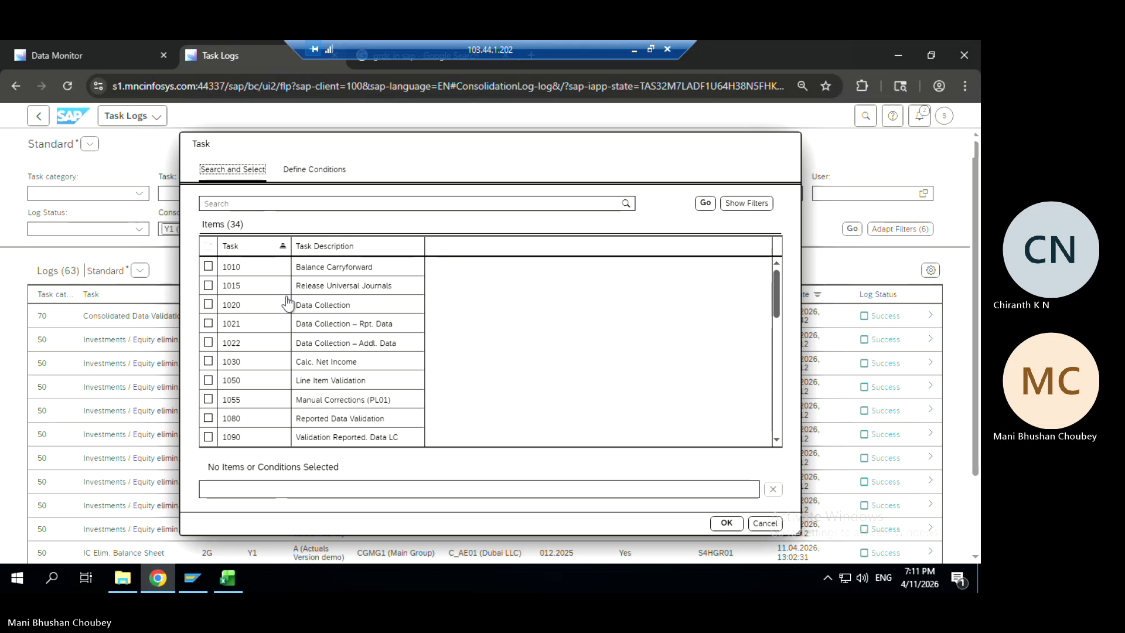
pyautogui.click(209, 304)
pyautogui.click(209, 323)
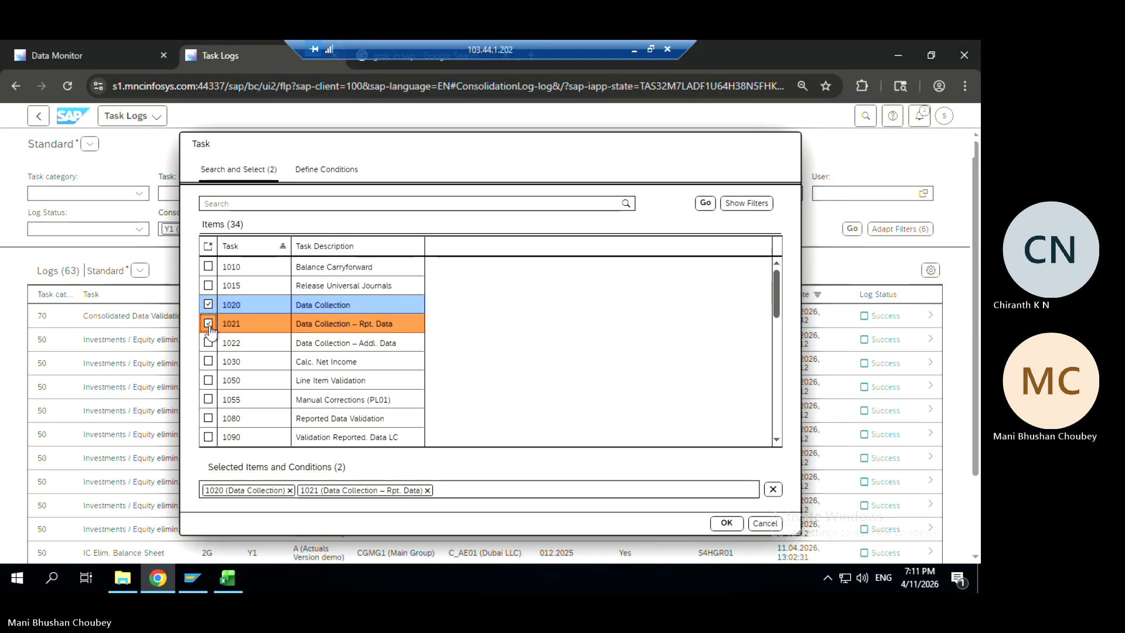
pyautogui.click(208, 342)
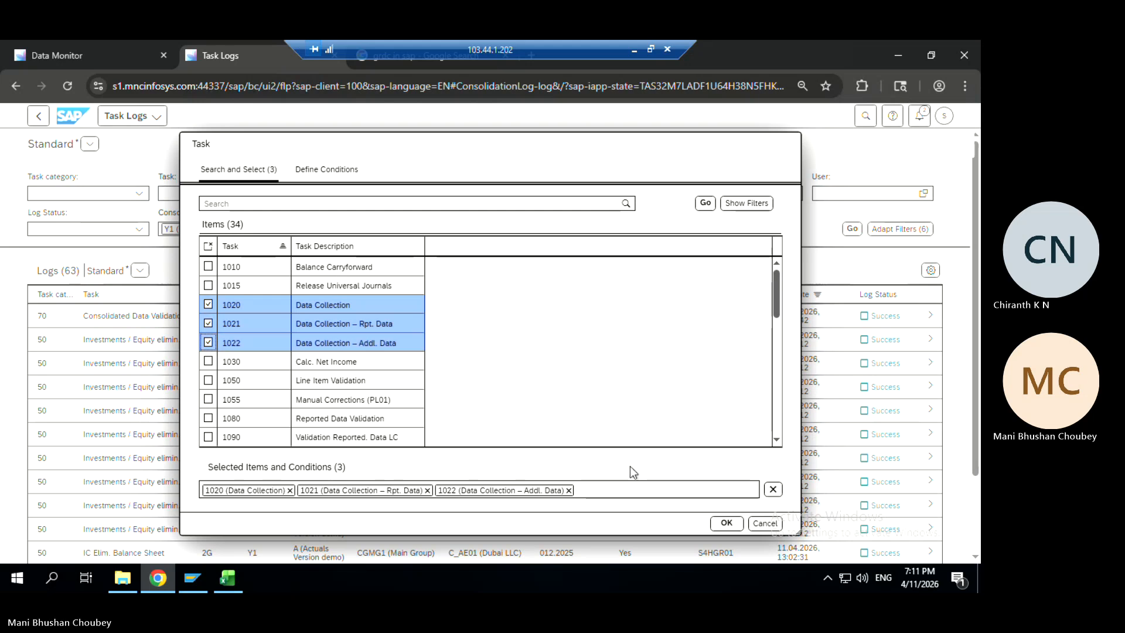
pyautogui.click(724, 523)
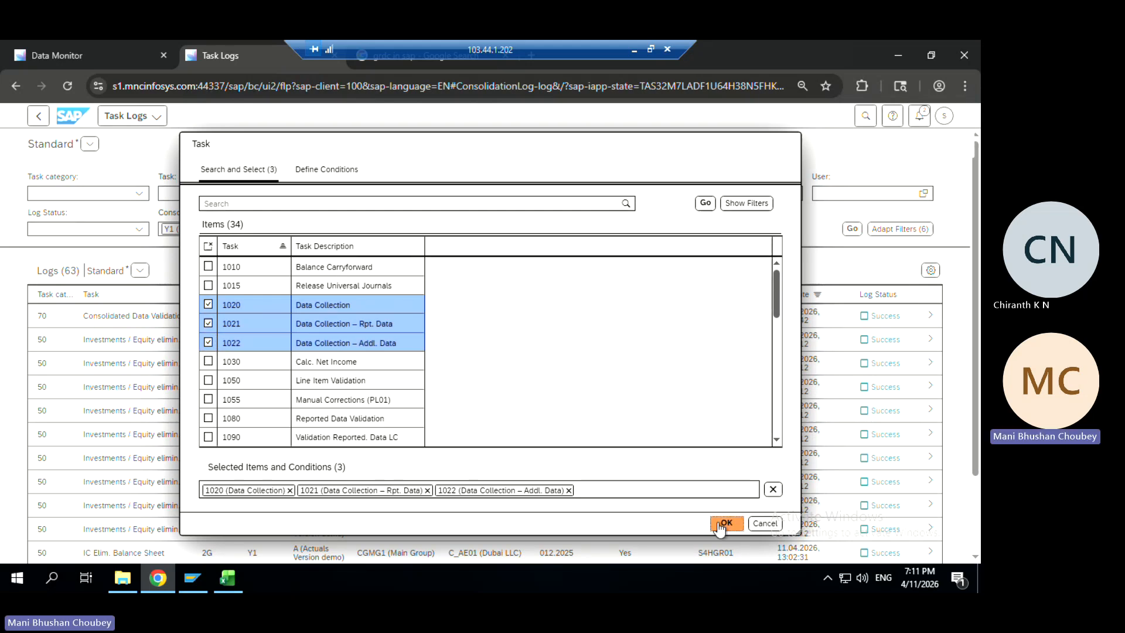
pyautogui.click(852, 229)
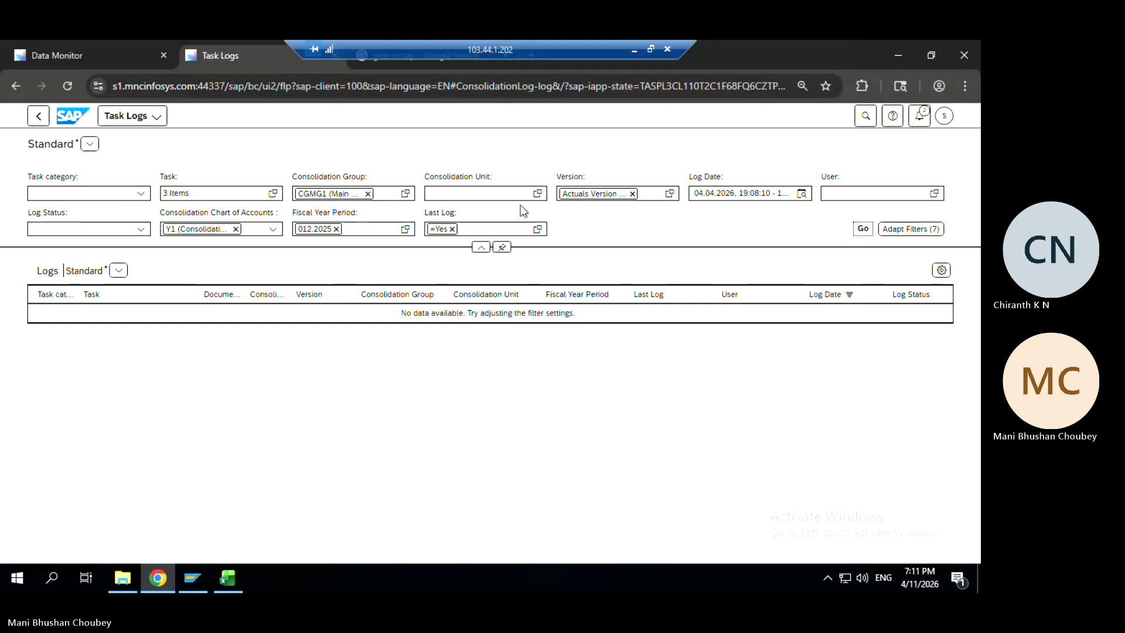
# Remove the task filter and reload all 63 CGMG1 logs
pyautogui.click(250, 193)
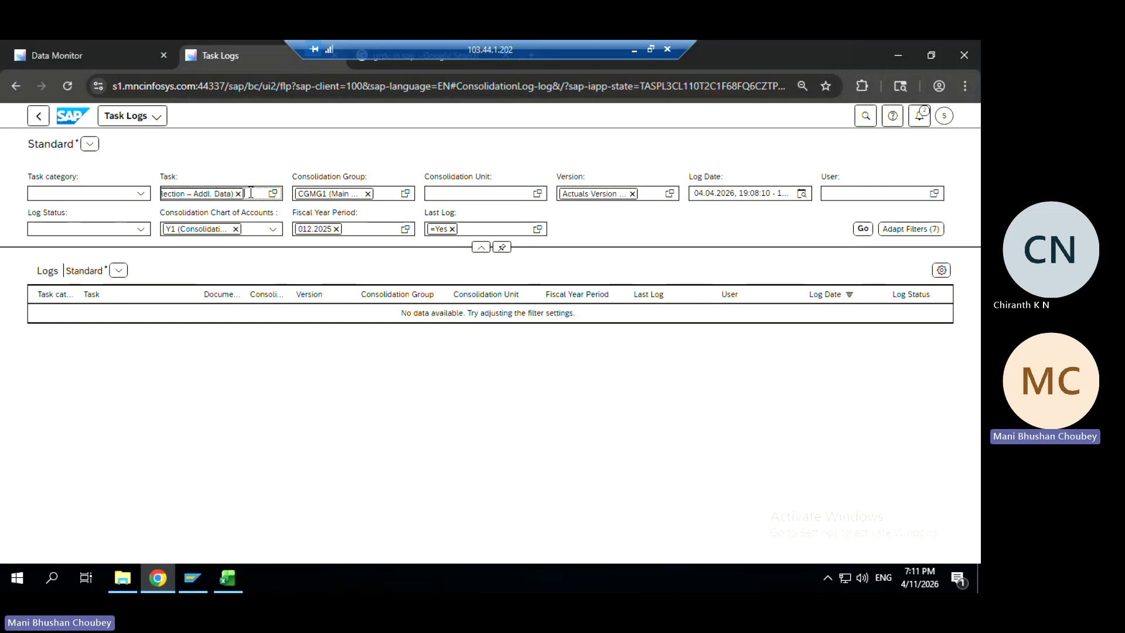
pyautogui.press('BackSpace')
pyautogui.press('BackSpace')
pyautogui.press('BackSpace')
pyautogui.press('BackSpace')
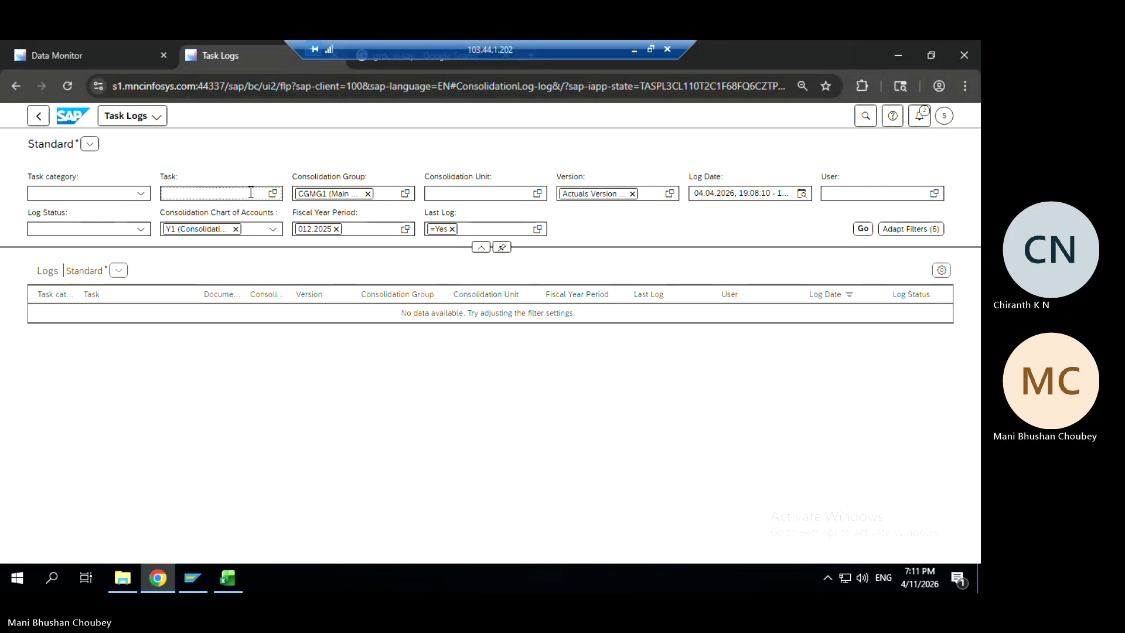
pyautogui.click(863, 233)
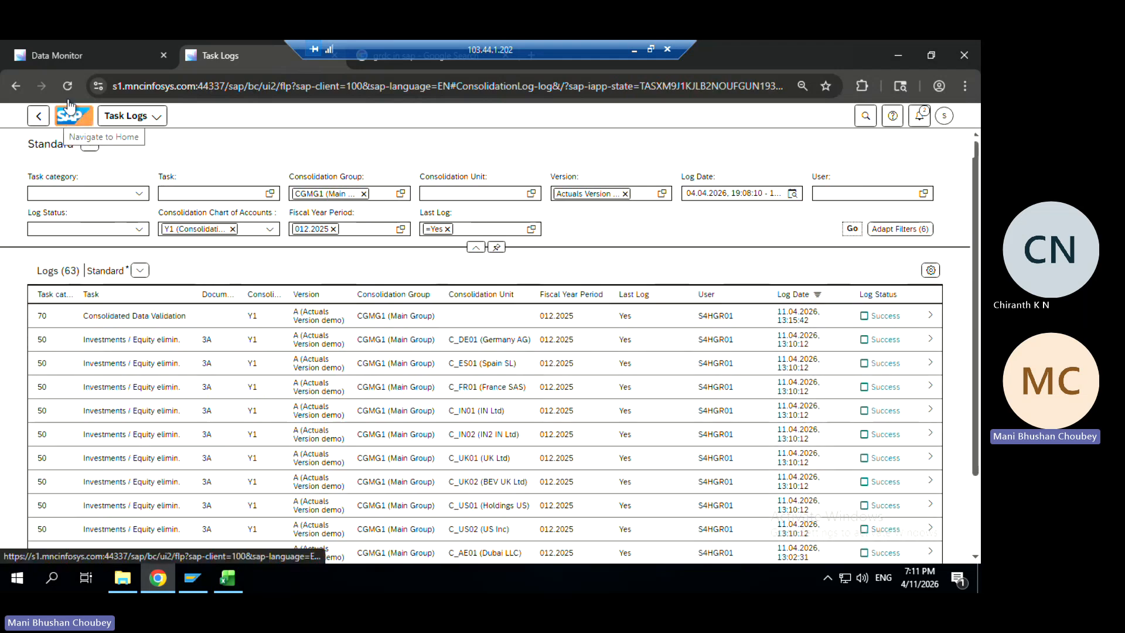
# Open the top Consolidated Data Validation log, showing CGMG1 as Failed
pyautogui.click(90, 53)
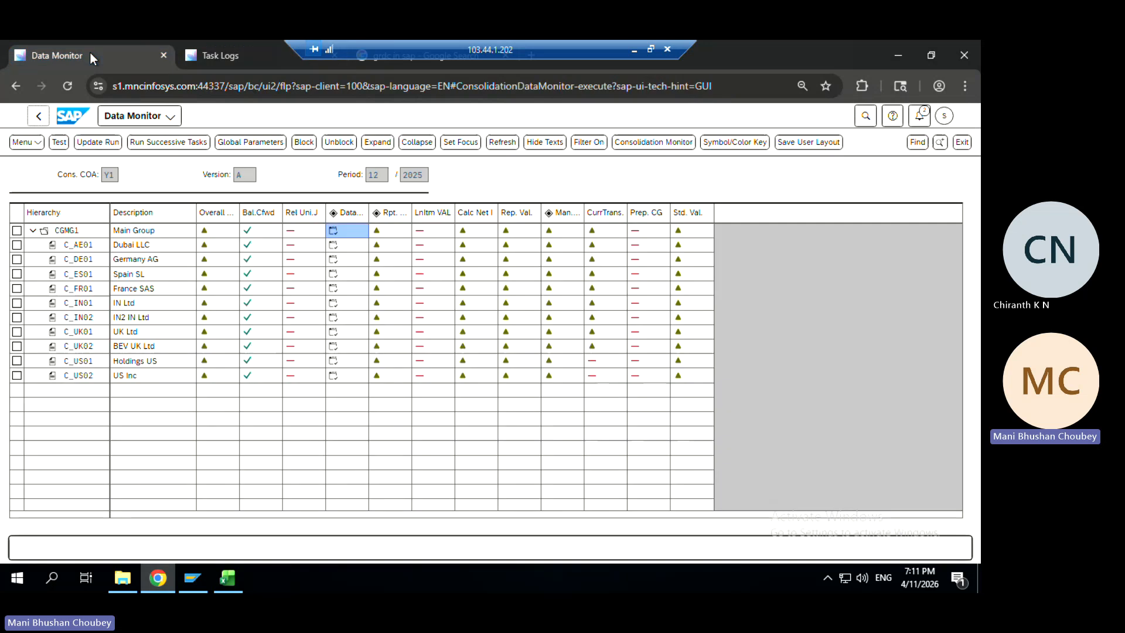
pyautogui.click(223, 57)
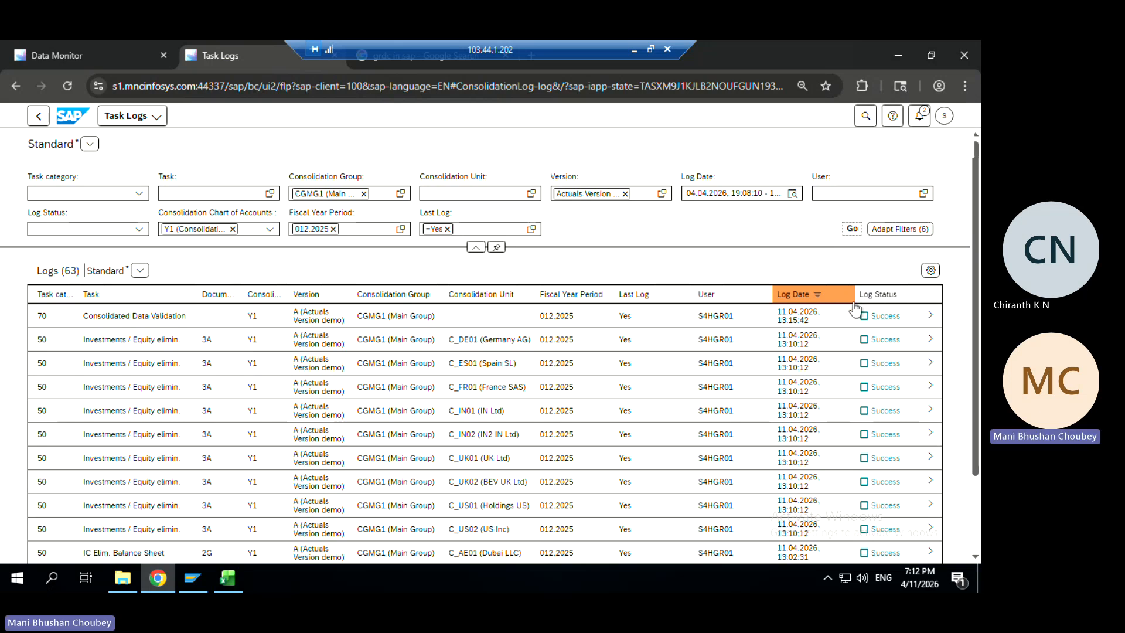
pyautogui.click(931, 316)
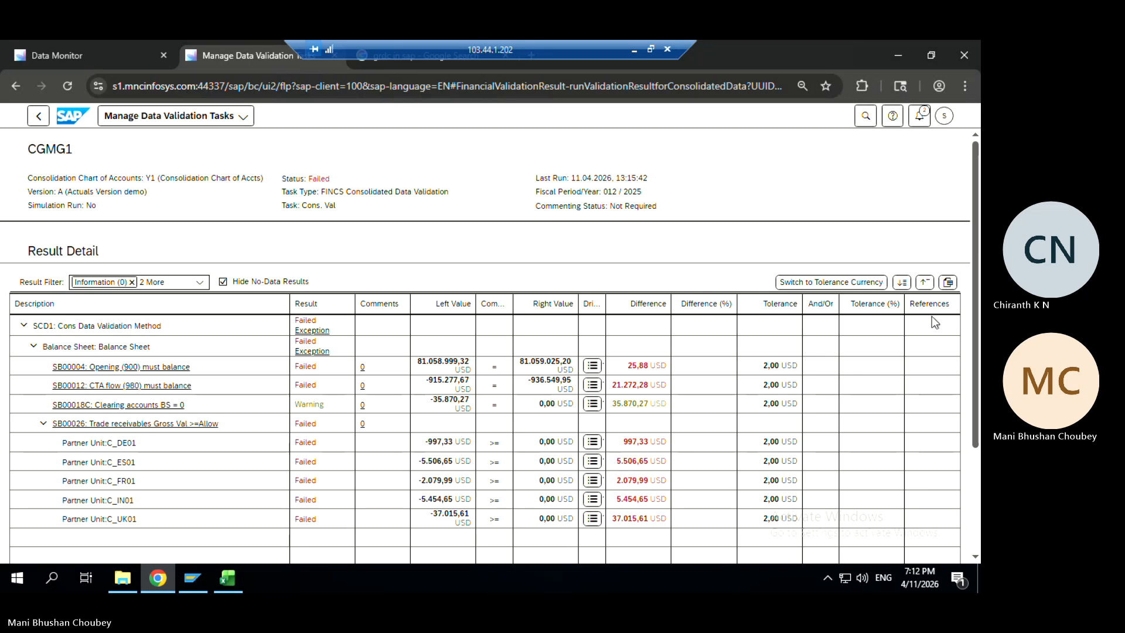
# Go back to the log list and browse the Task value help, cancelling without a selection
pyautogui.click(40, 117)
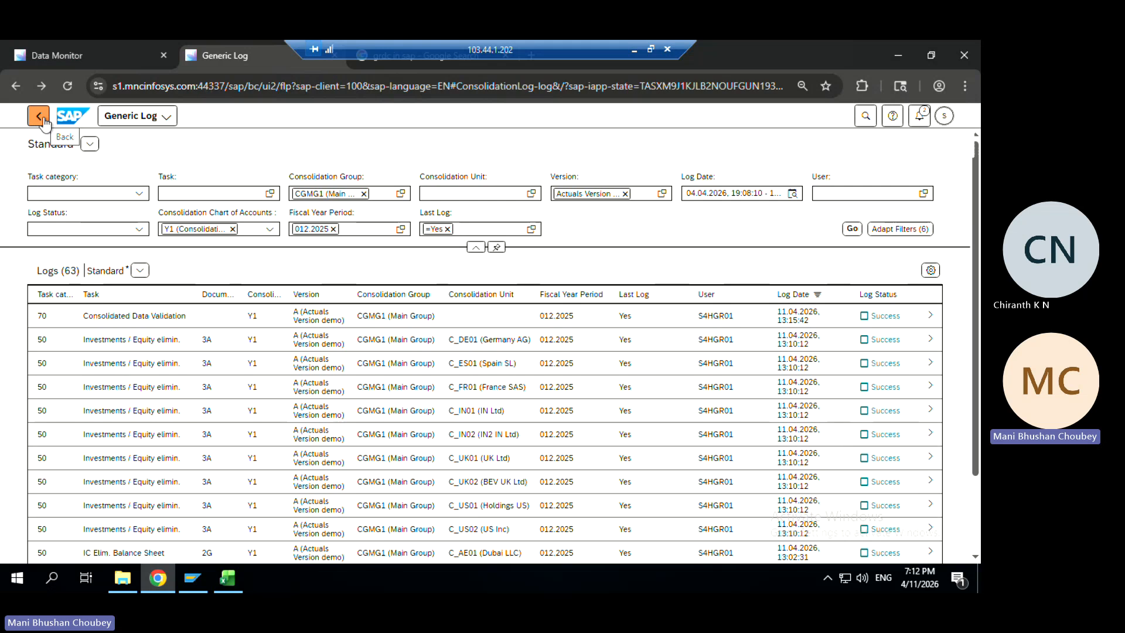
pyautogui.click(270, 193)
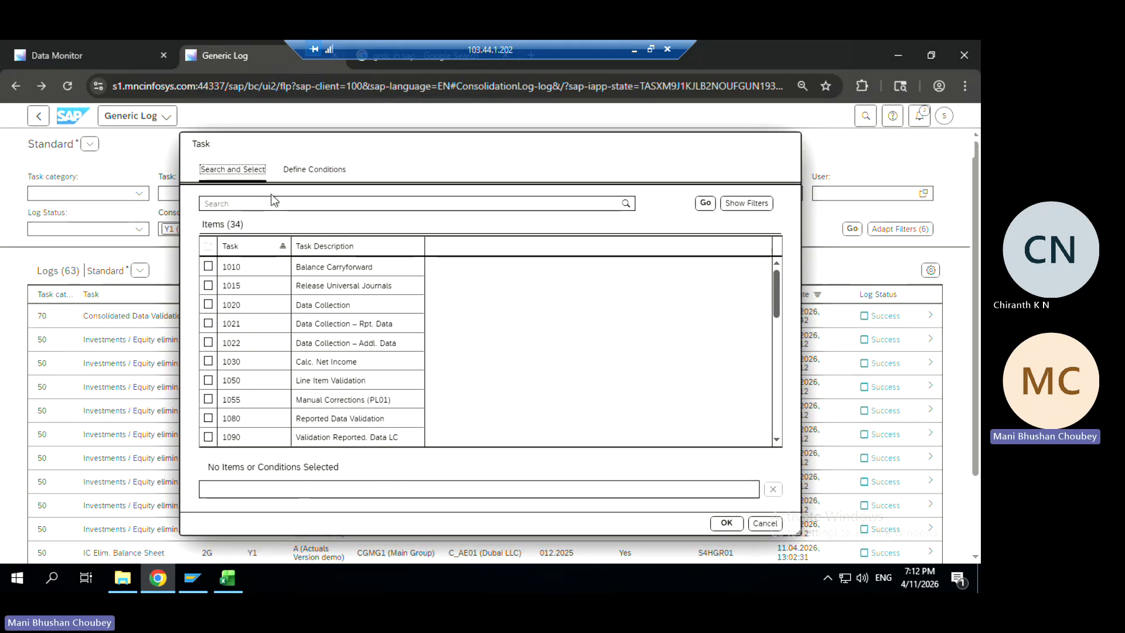
pyautogui.click(777, 360)
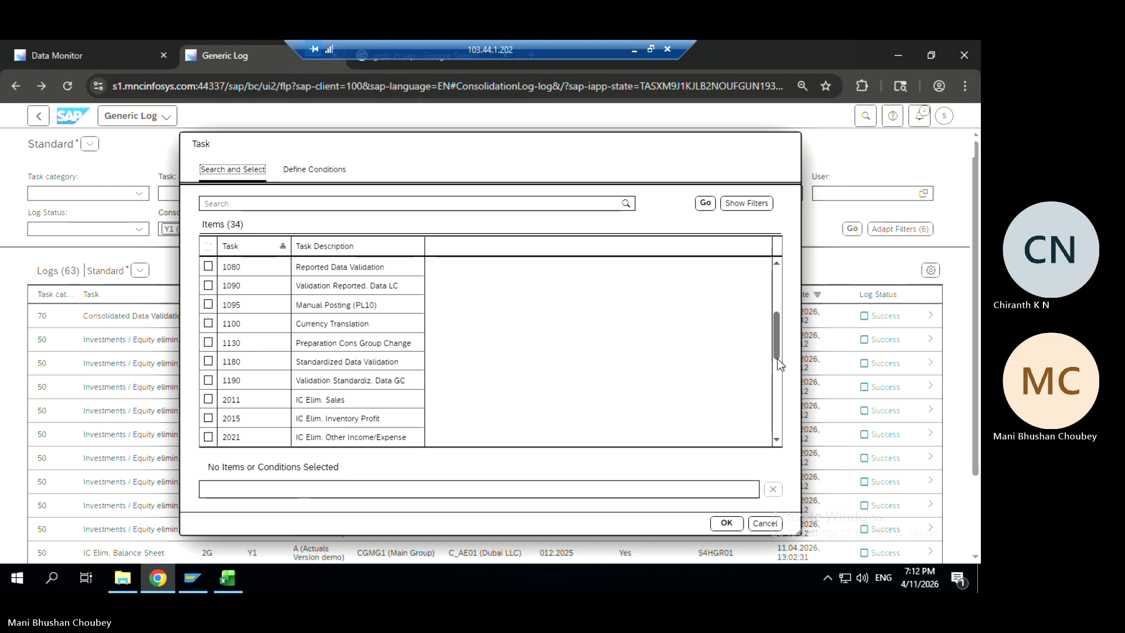
pyautogui.moveTo(777, 357); pyautogui.dragTo(790, 446)
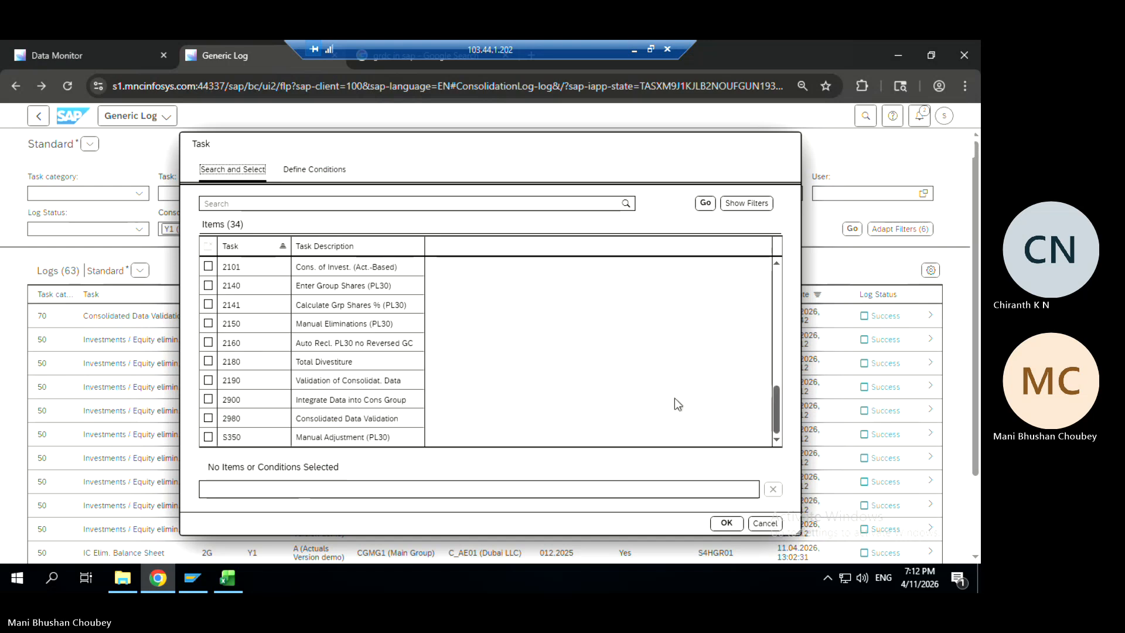
pyautogui.click(779, 274)
pyautogui.click(778, 274)
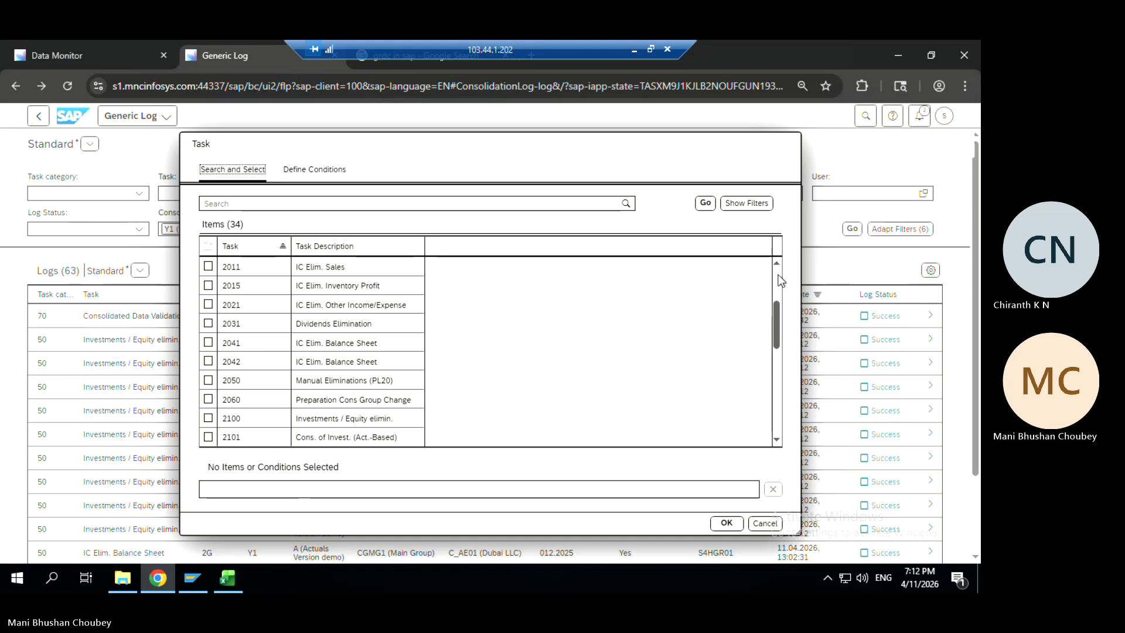
pyautogui.click(765, 523)
# In the Data Monitor, select the Main Group's Rpt. Data cell for CGMG1, 12/2025
pyautogui.click(110, 58)
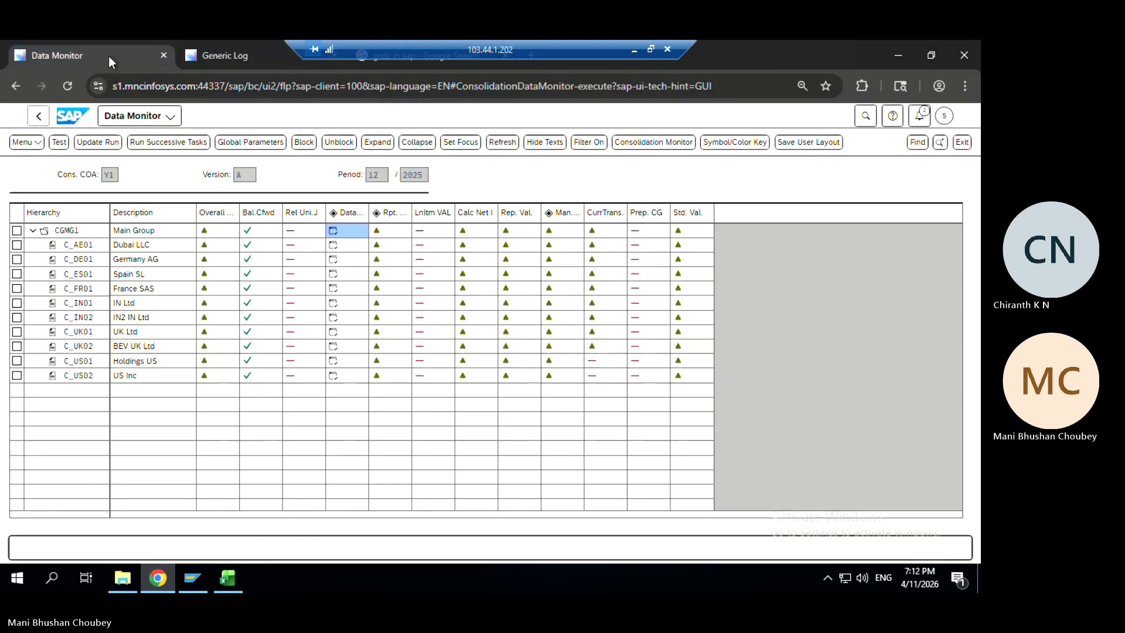
pyautogui.click(357, 230)
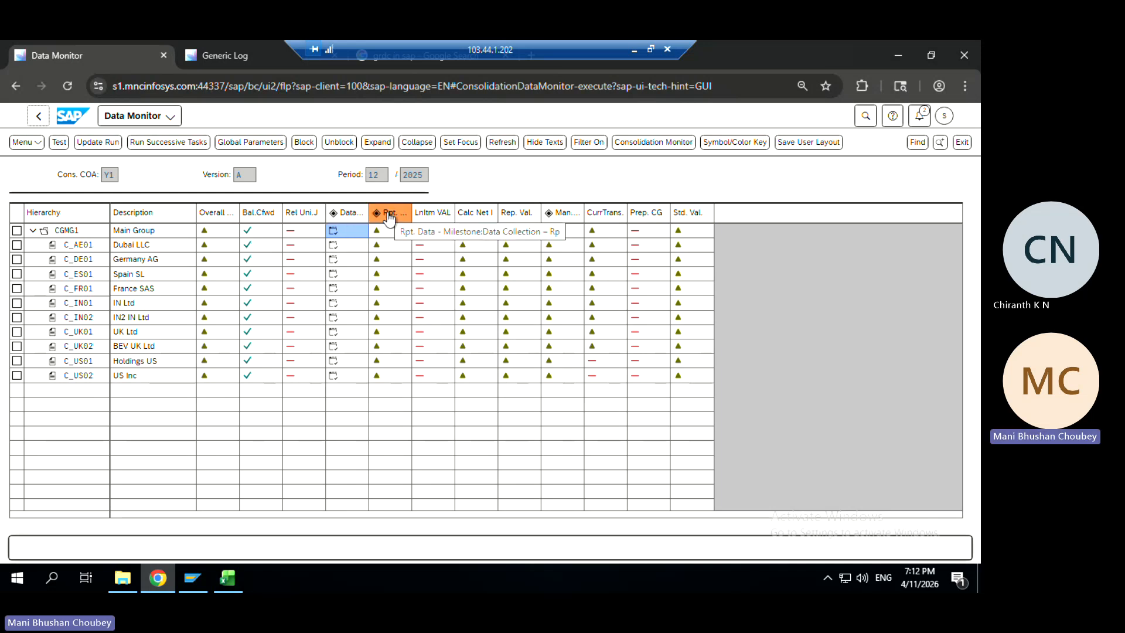
pyautogui.click(377, 232)
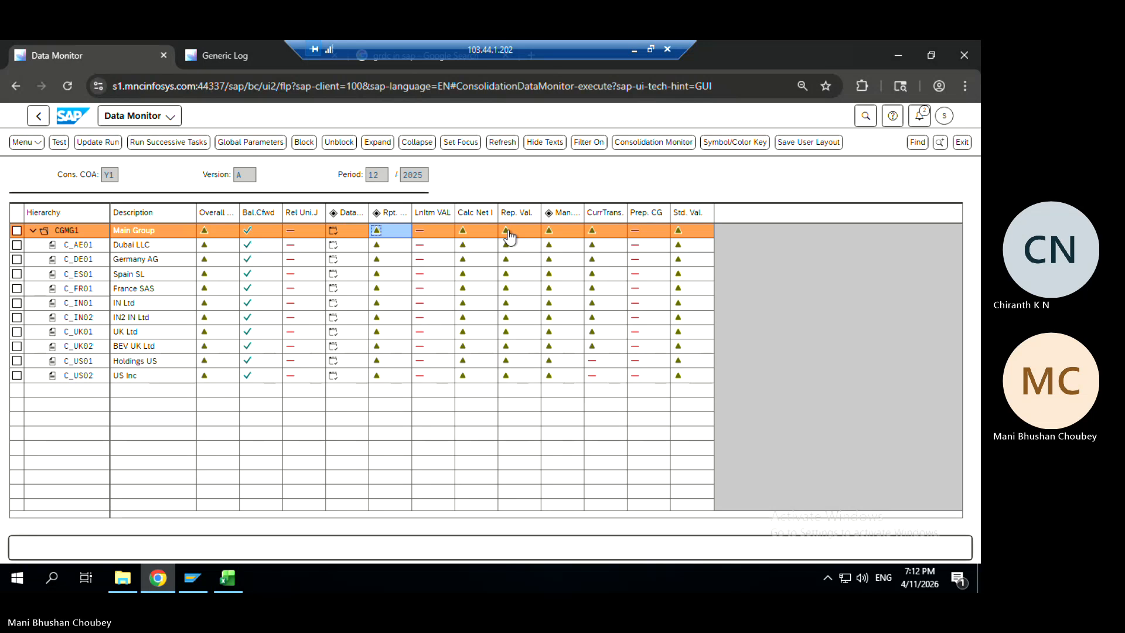
pyautogui.click(389, 216)
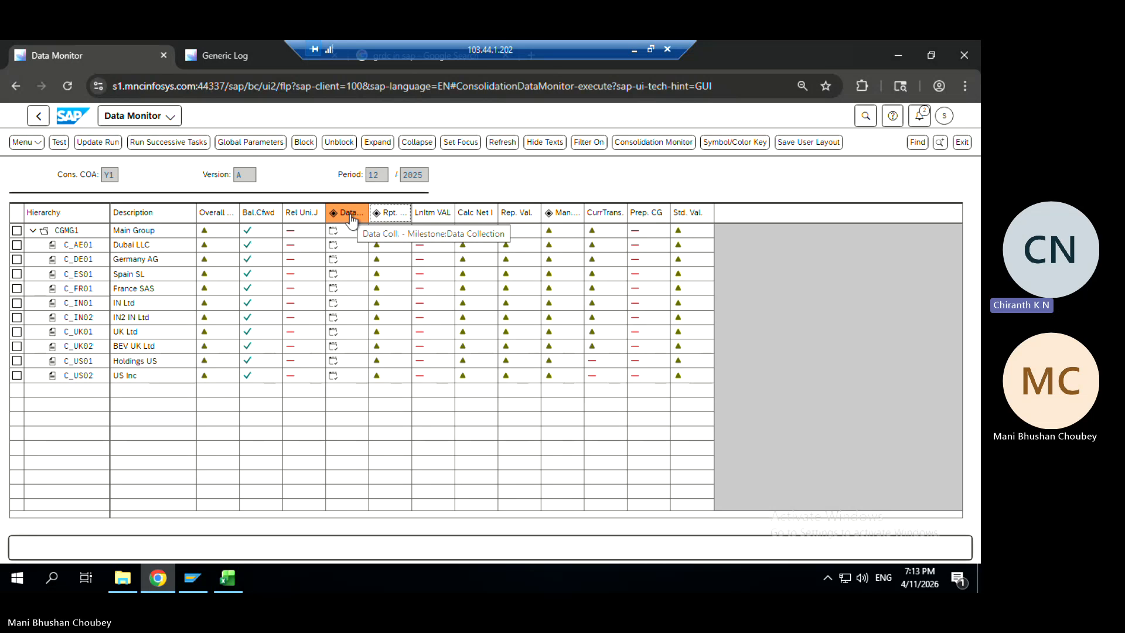
pyautogui.click(376, 230)
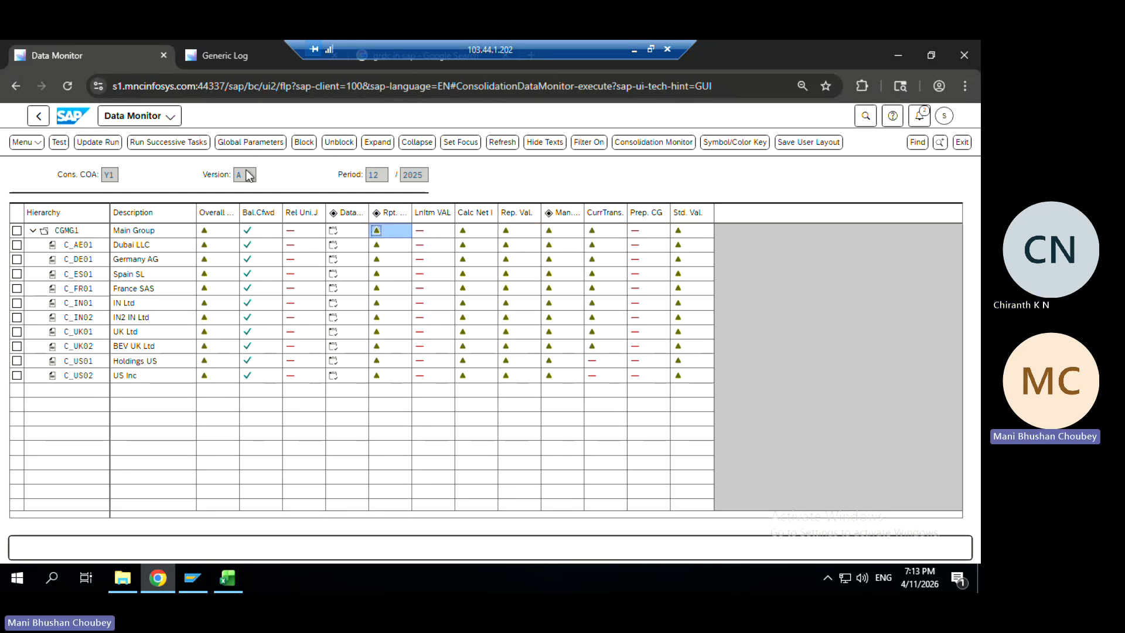
# Test-run Rpt. Data's flexible upload, then start a task 1020 Data Collection update run for CGMG1
pyautogui.click(65, 145)
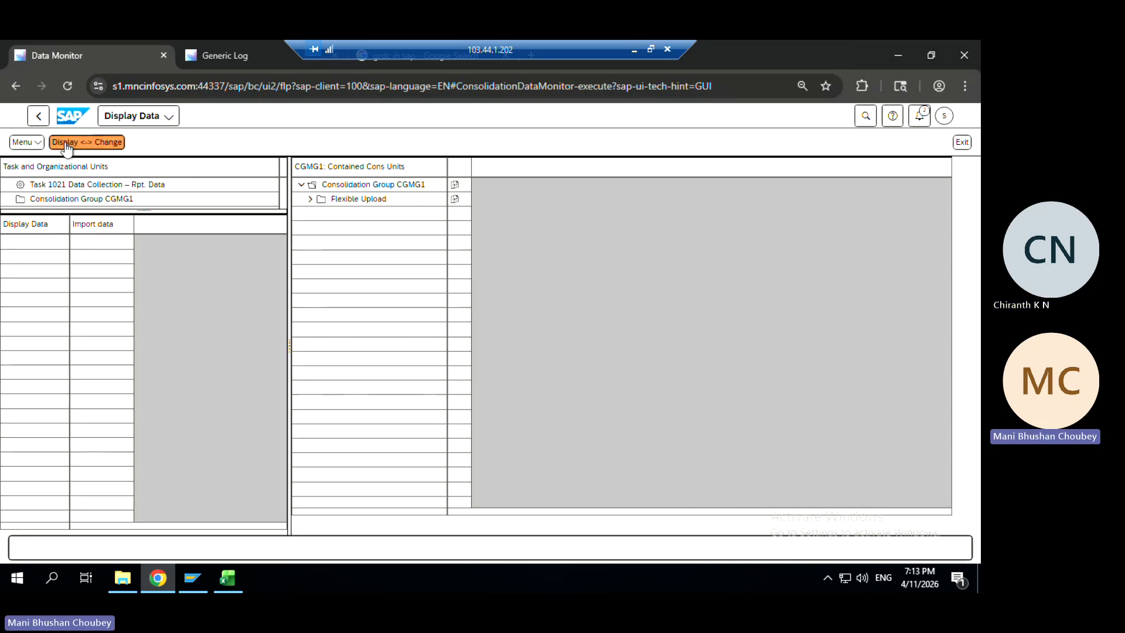
pyautogui.click(456, 184)
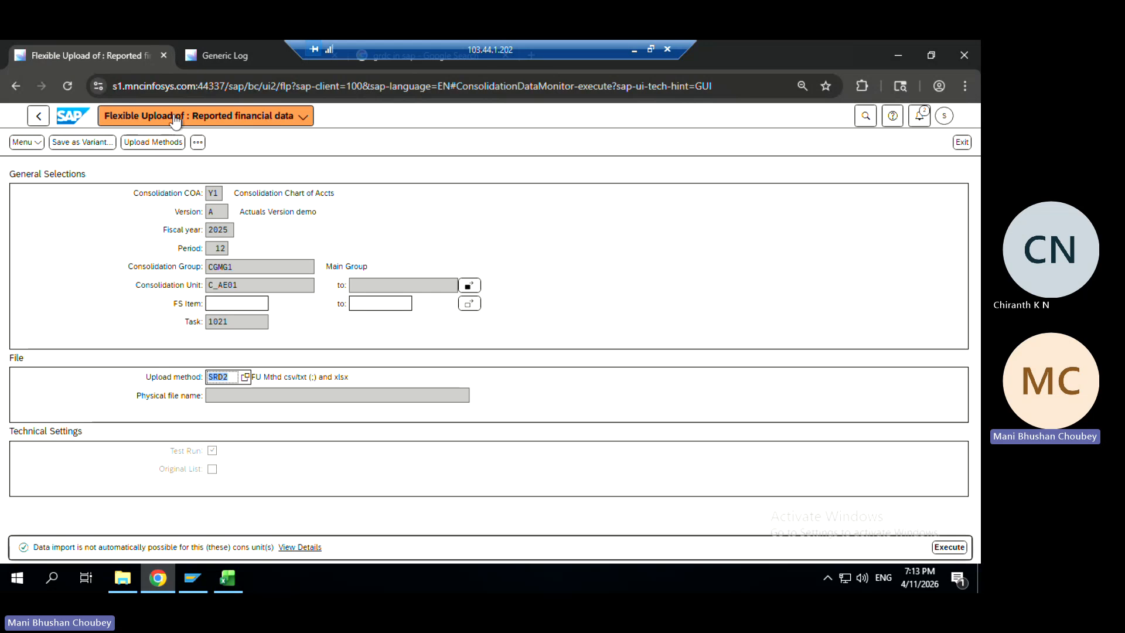
pyautogui.click(39, 116)
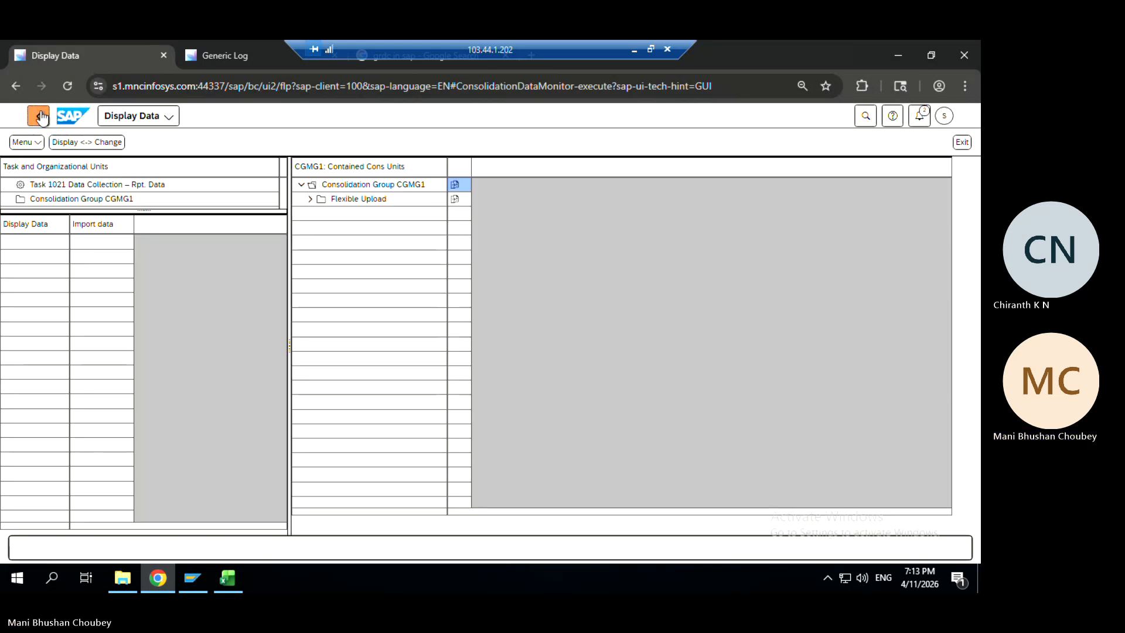
pyautogui.click(38, 116)
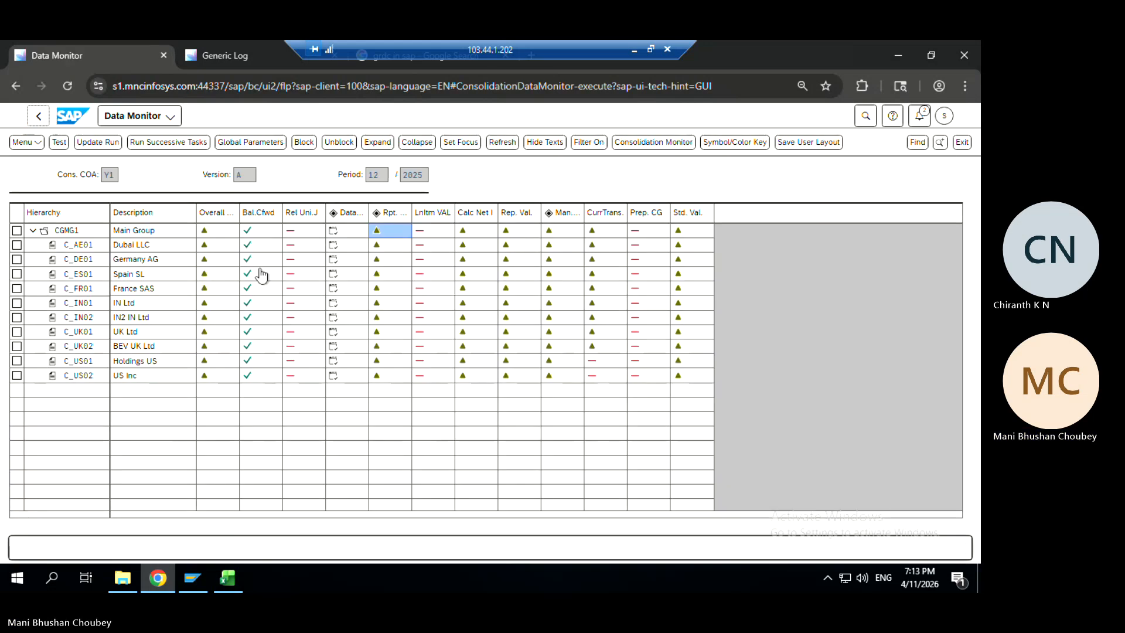
pyautogui.click(334, 233)
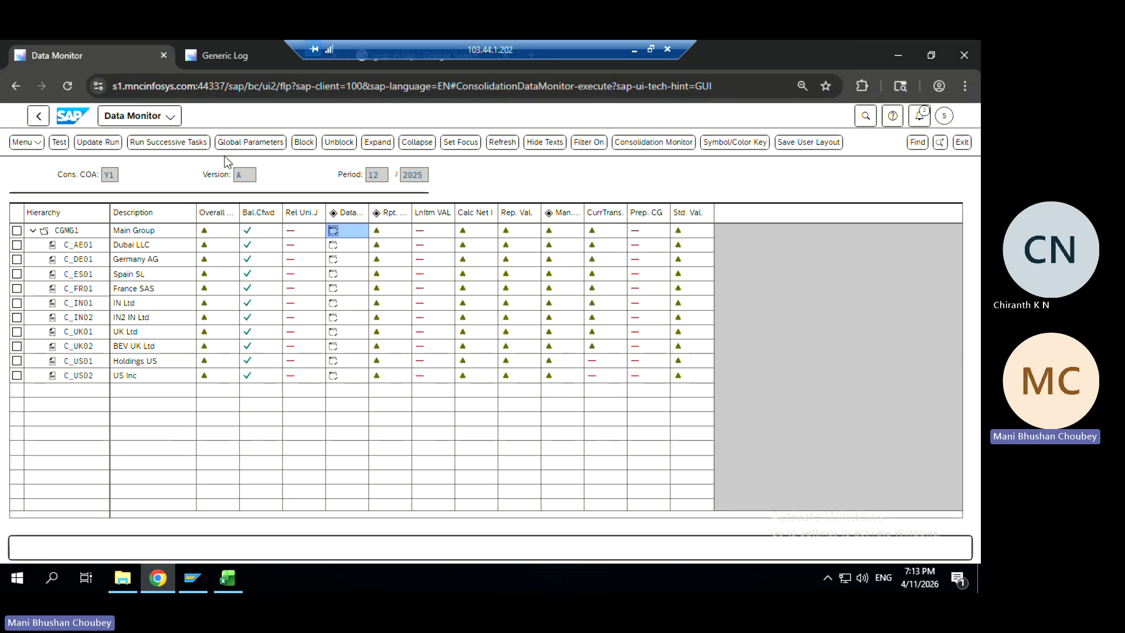
pyautogui.click(101, 142)
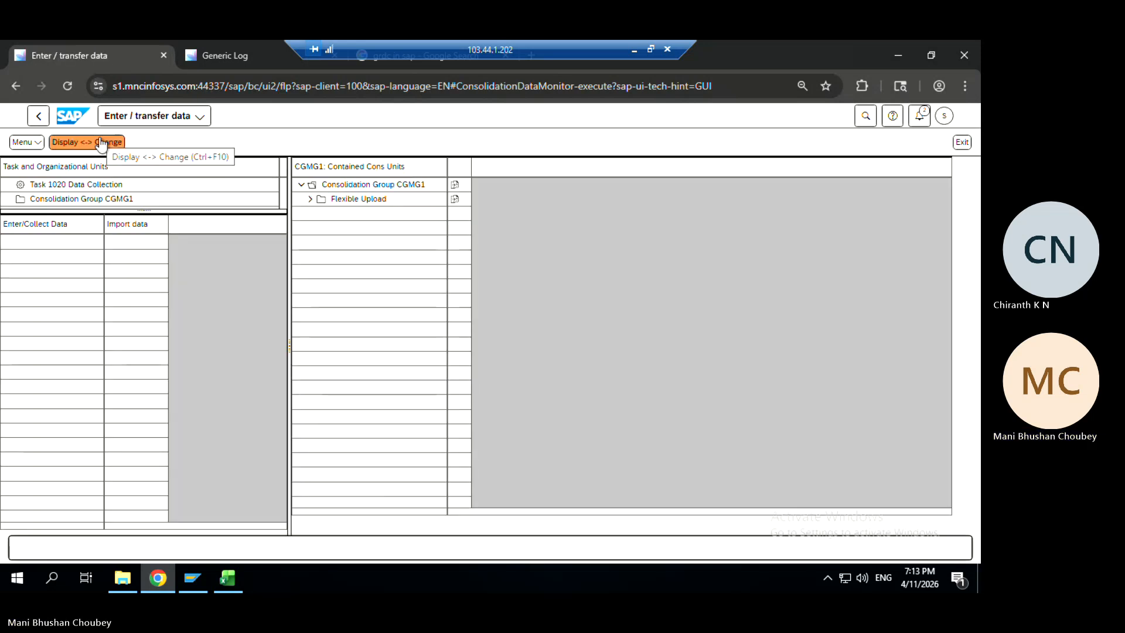
# Check the consolidation unit selection, return to the grid, and start a task 1021 Rpt. Data update run
pyautogui.click(455, 186)
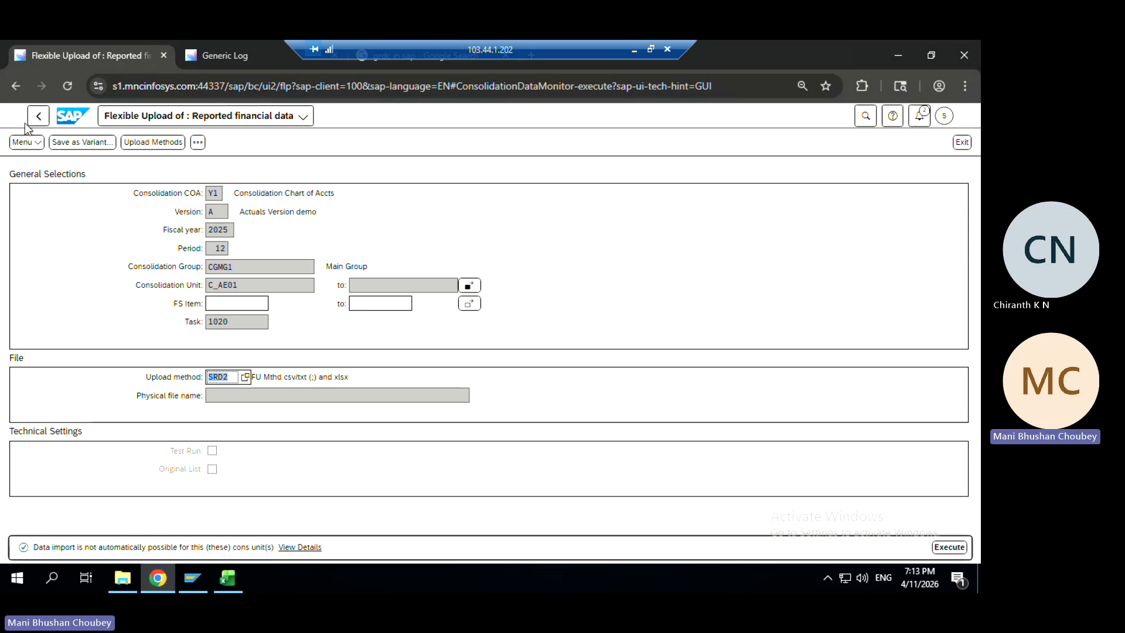
pyautogui.click(469, 285)
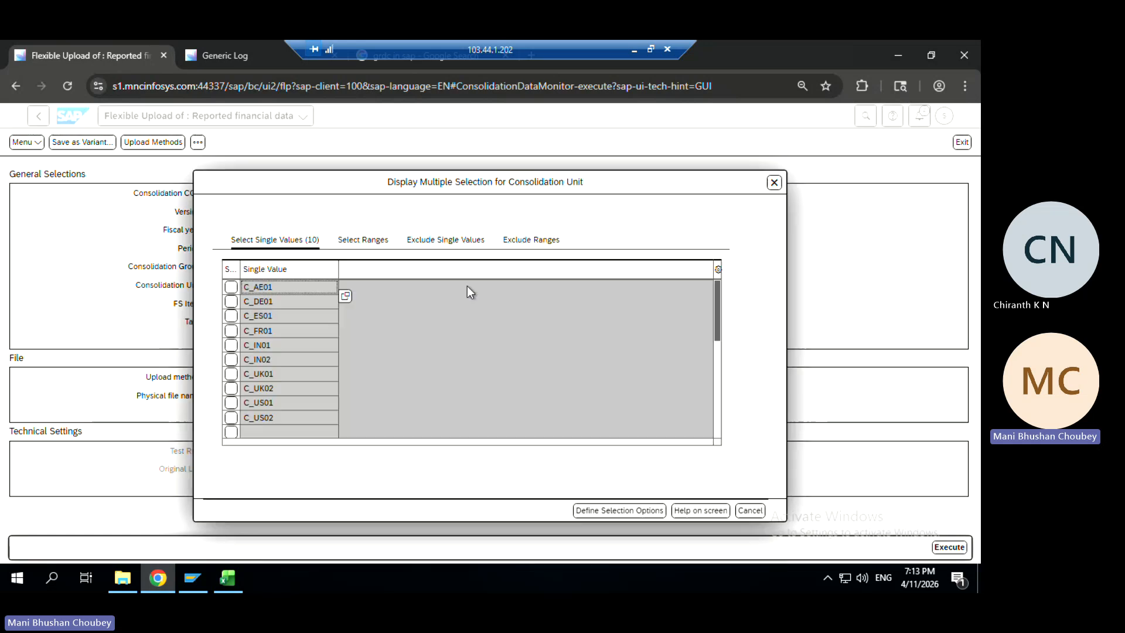
pyautogui.click(773, 182)
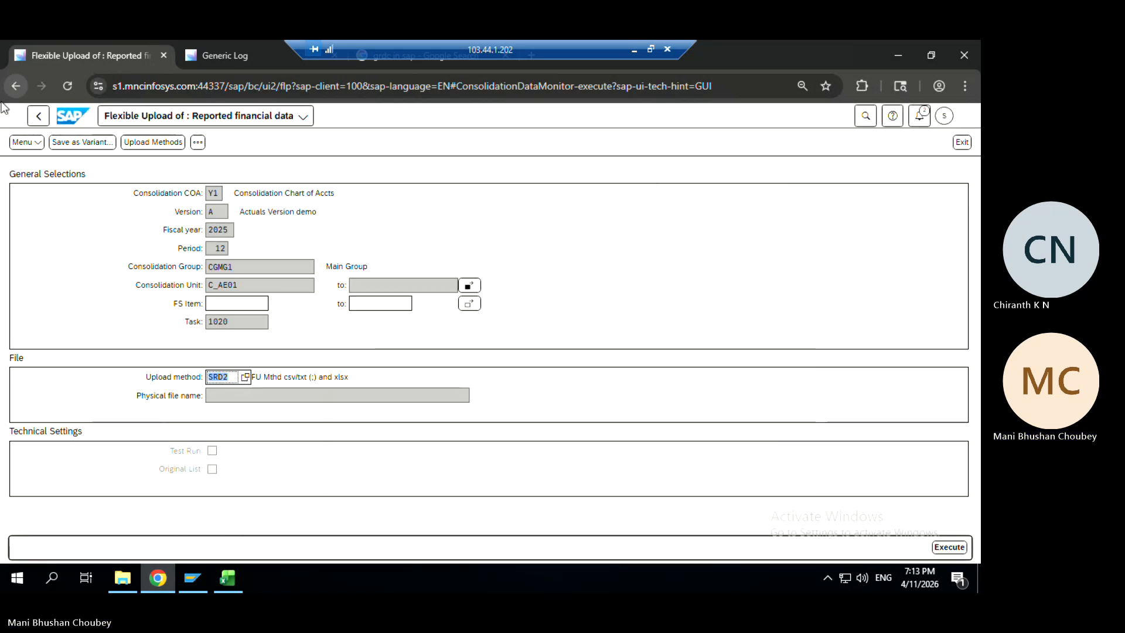
pyautogui.click(36, 117)
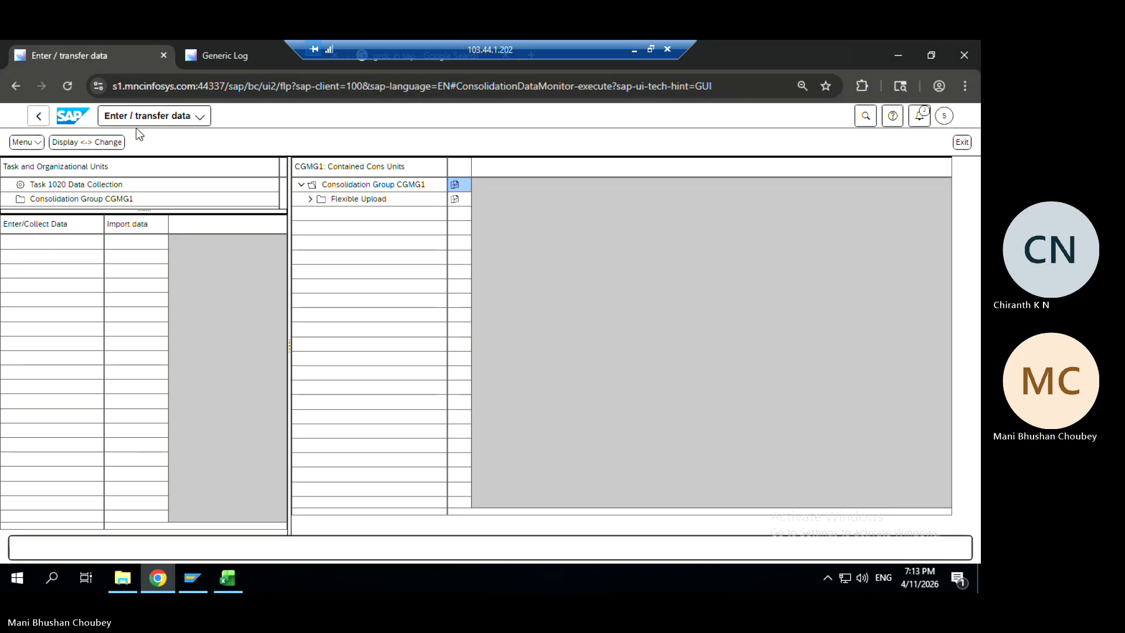
pyautogui.click(39, 117)
pyautogui.click(387, 230)
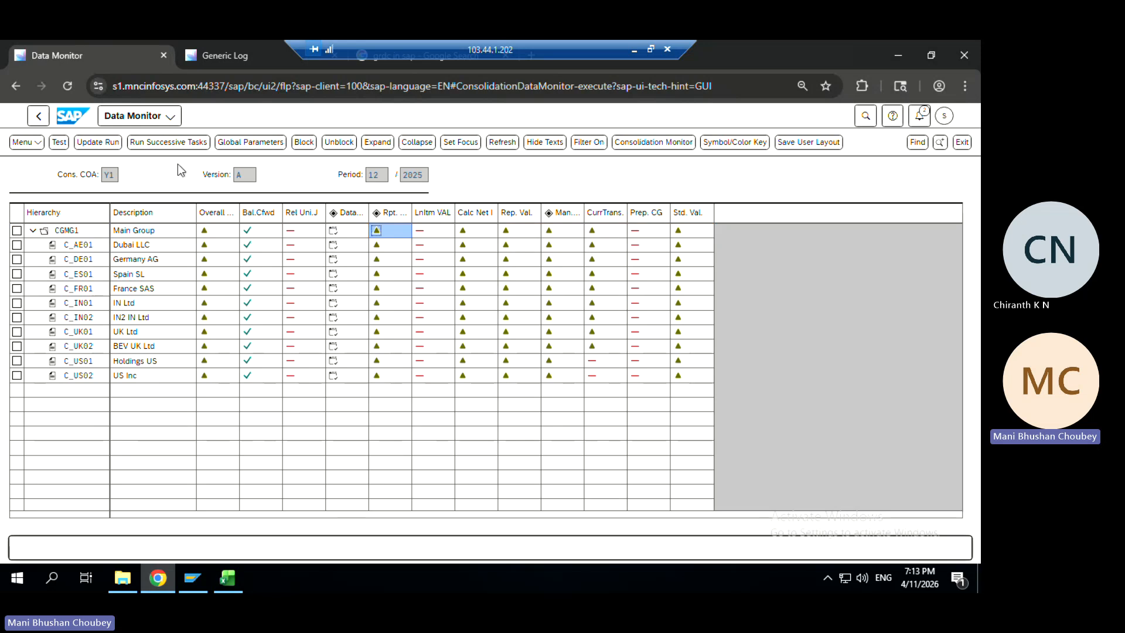
pyautogui.click(88, 143)
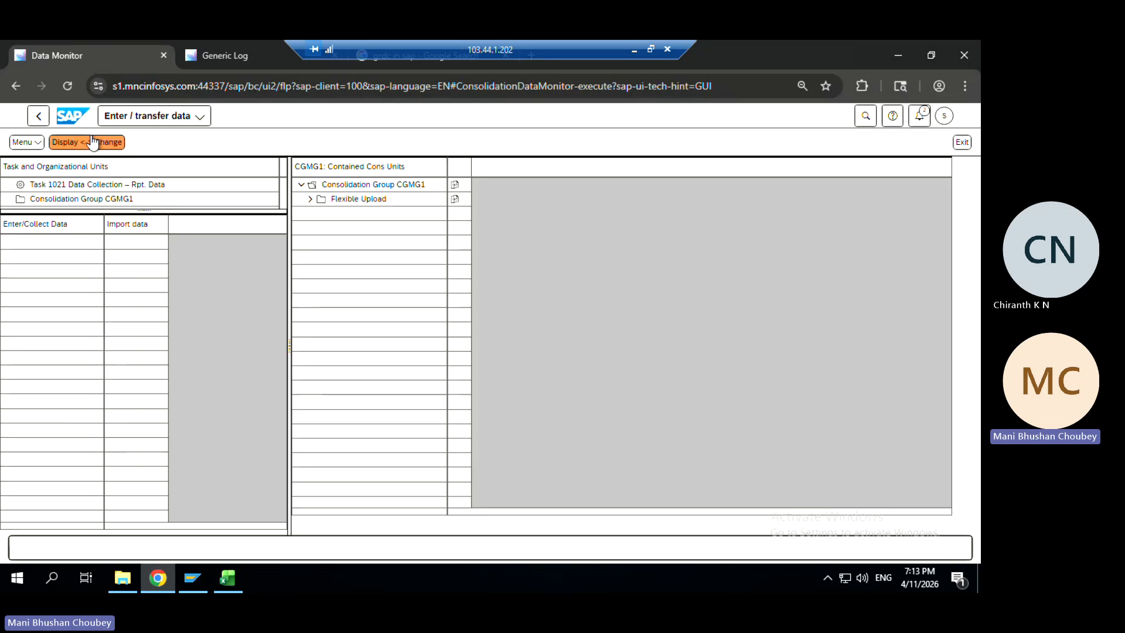
# Run CGMG1's flexible upload for task 1021 with Z:\temp\Upload data.xlsx as the physical file
pyautogui.click(455, 184)
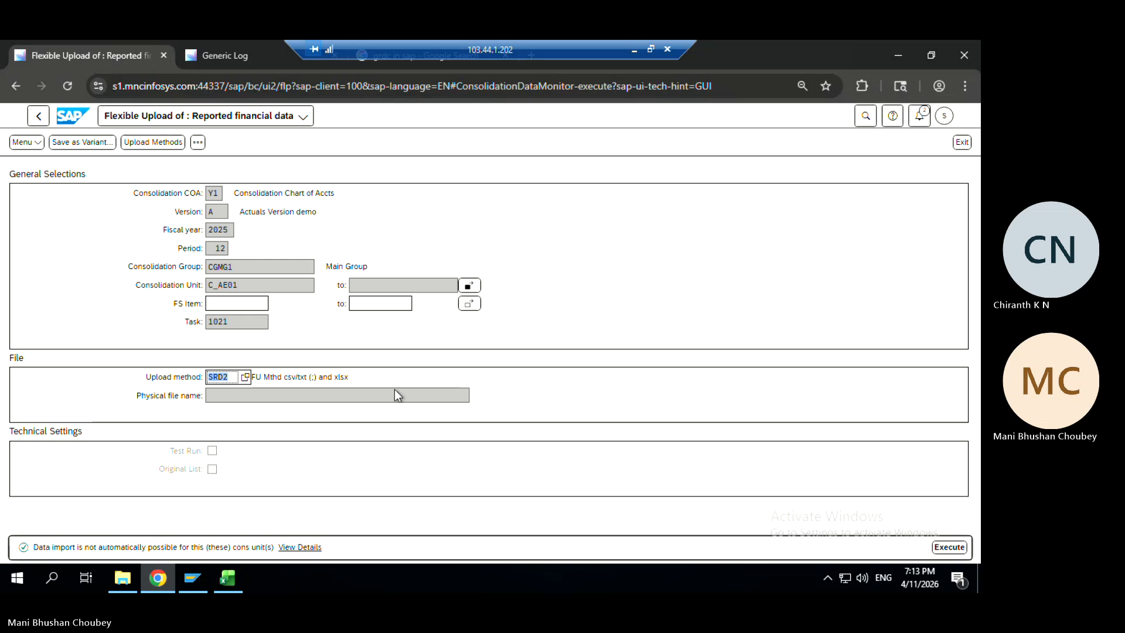
pyautogui.click(422, 395)
pyautogui.click(476, 397)
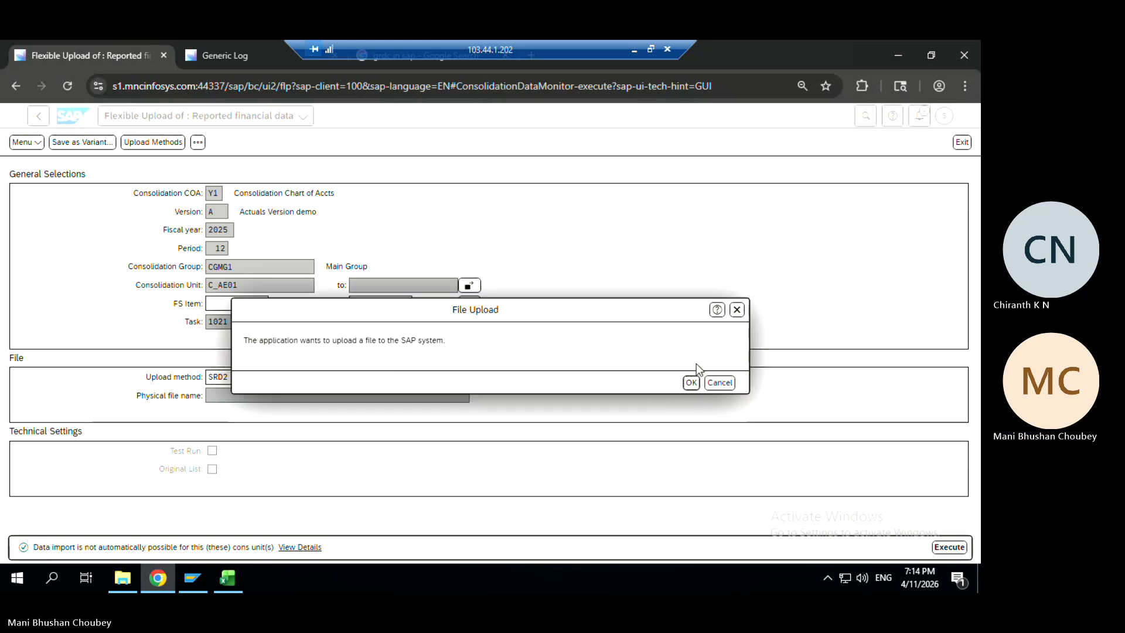
pyautogui.click(691, 382)
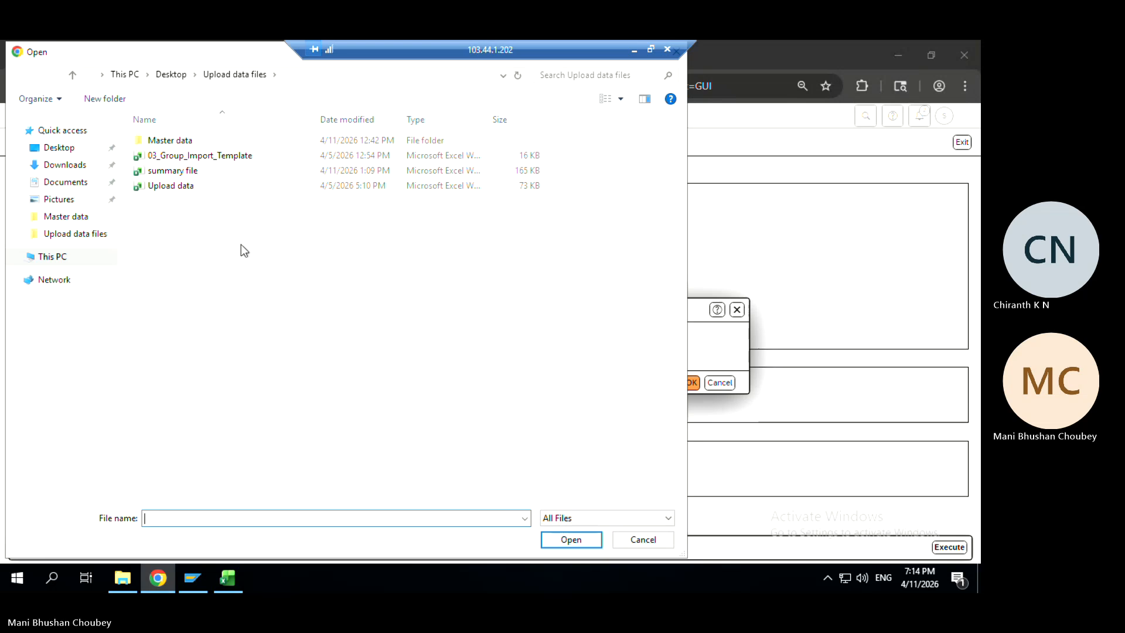
pyautogui.click(170, 187)
pyautogui.doubleClick(170, 187)
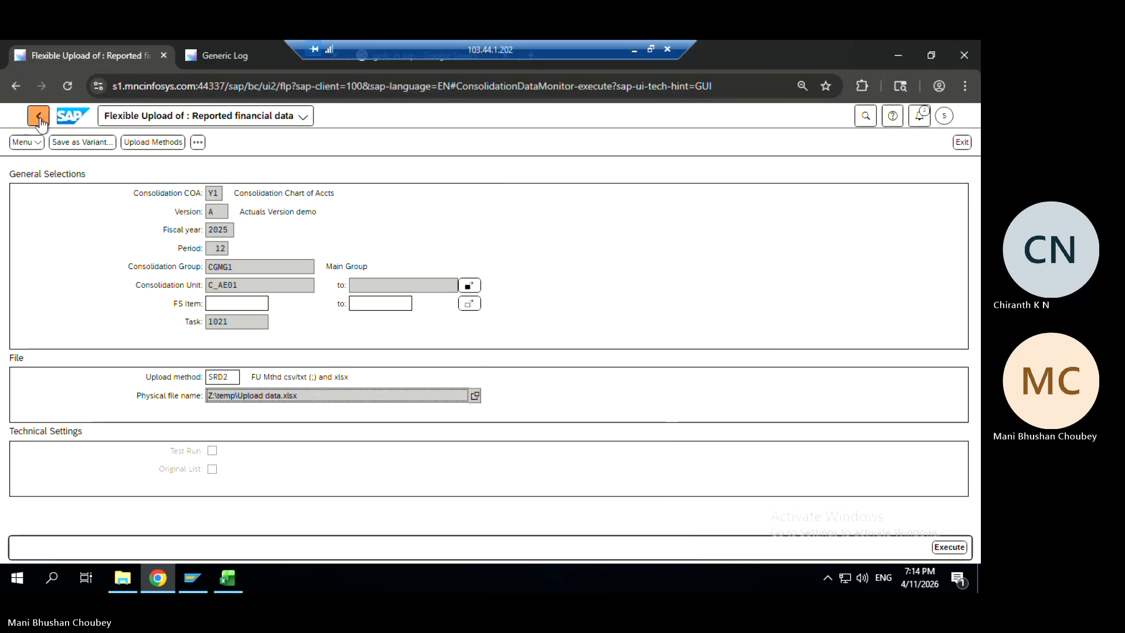
pyautogui.click(946, 548)
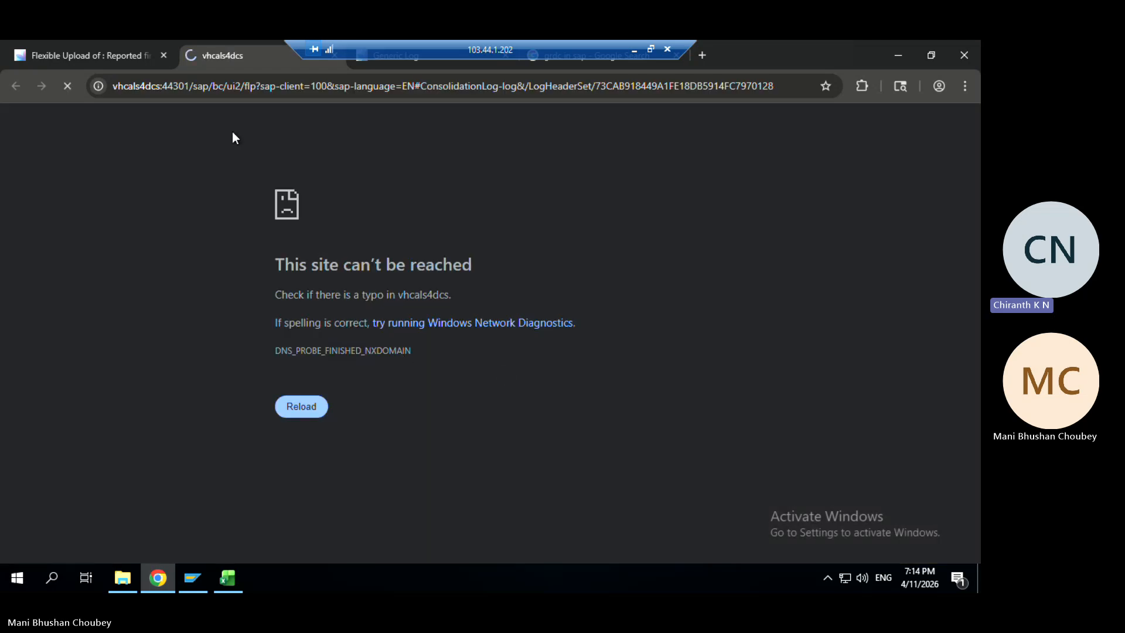
# Close the unreachable log page and refresh the Generic Log list, which shows 63 entries
pyautogui.moveTo(225, 58); pyautogui.dragTo(234, 189)
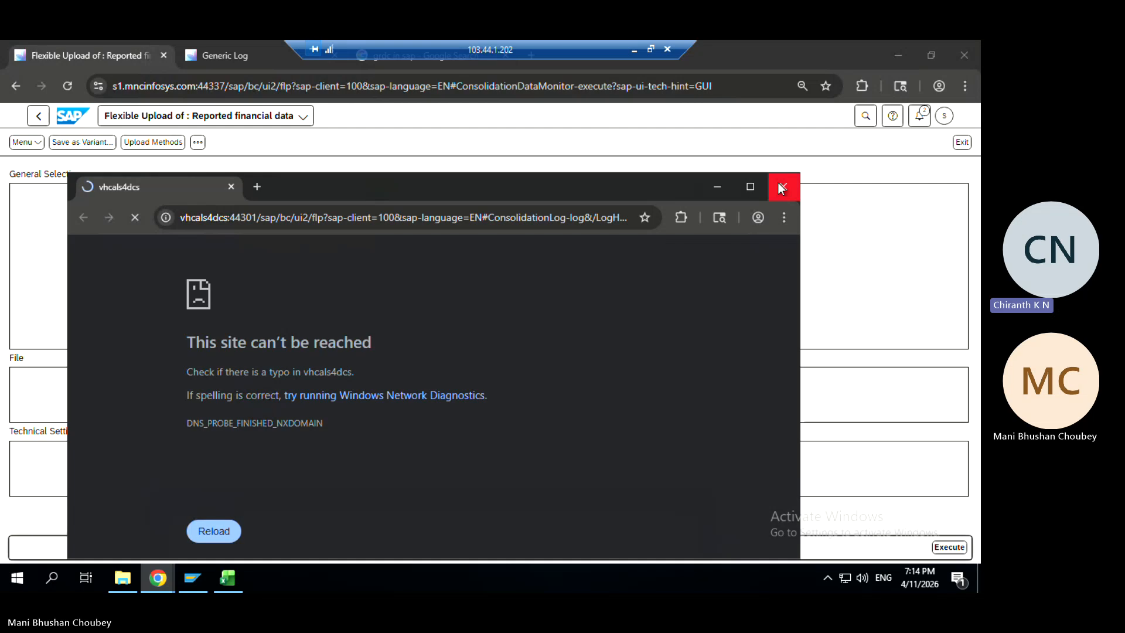
pyautogui.click(781, 186)
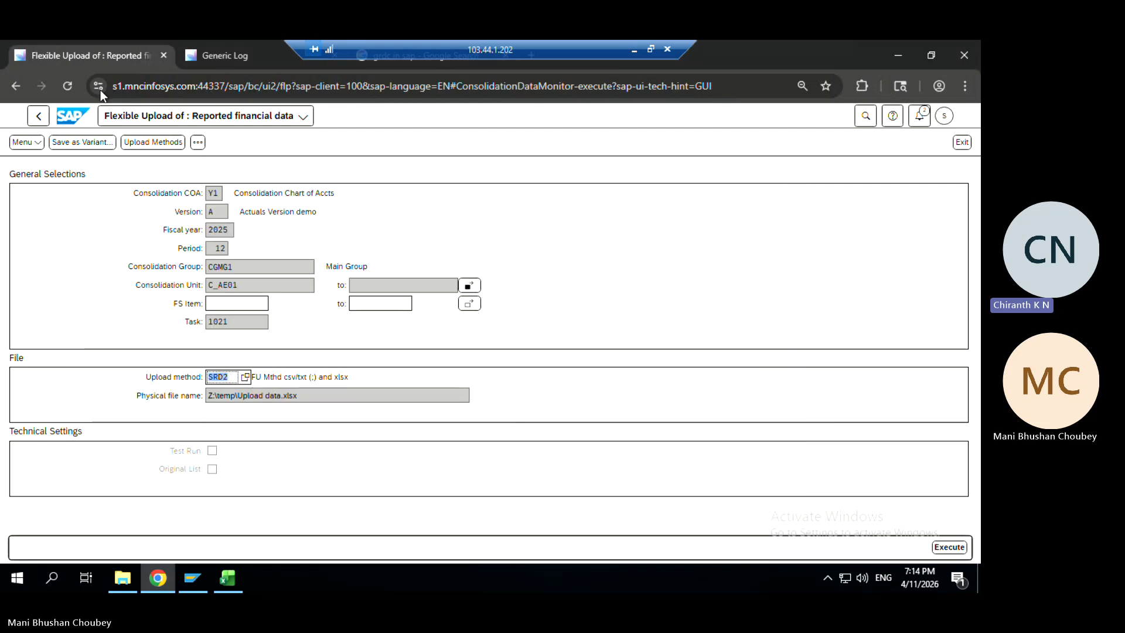
pyautogui.click(227, 53)
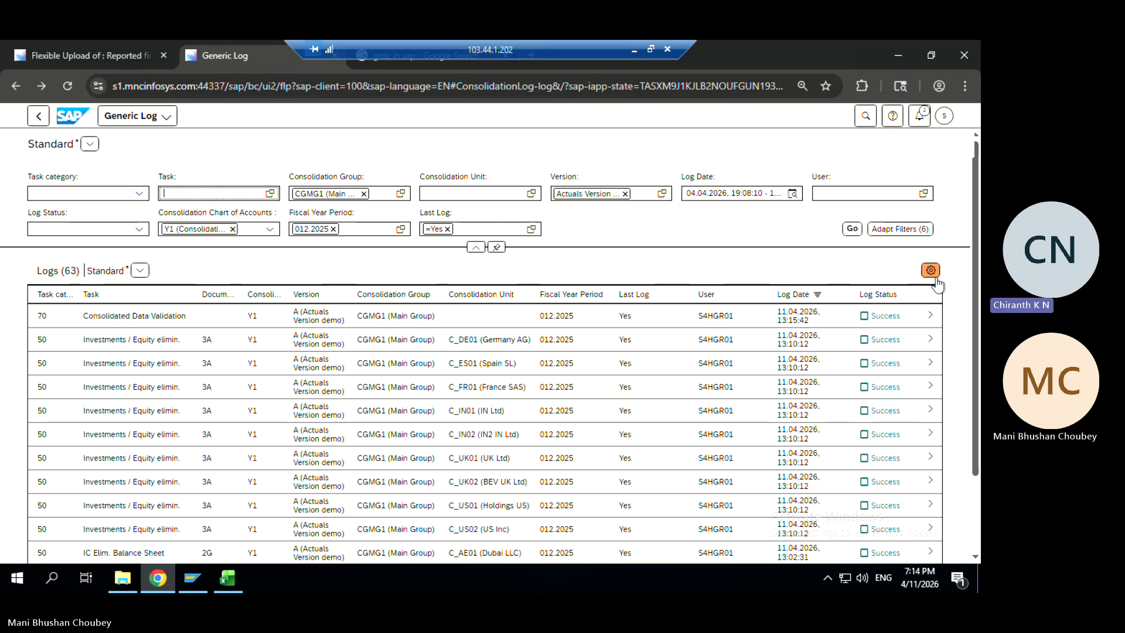
pyautogui.click(853, 229)
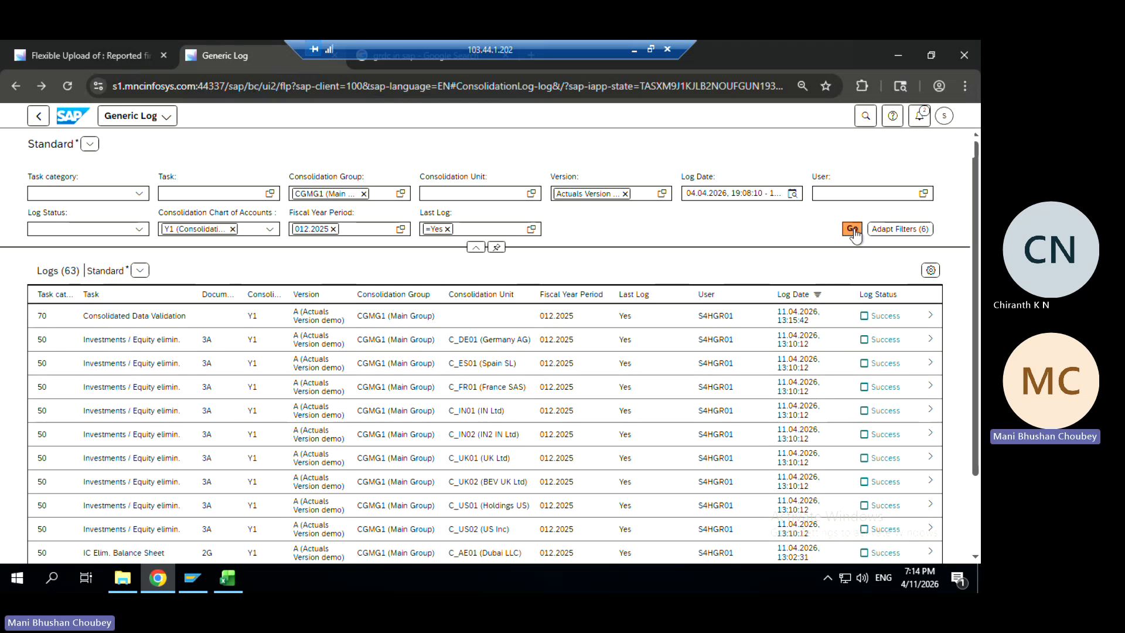
# Return from Flexible Upload to the Data Monitor grid for CGMG1, version A, period 12/2025
pyautogui.click(96, 54)
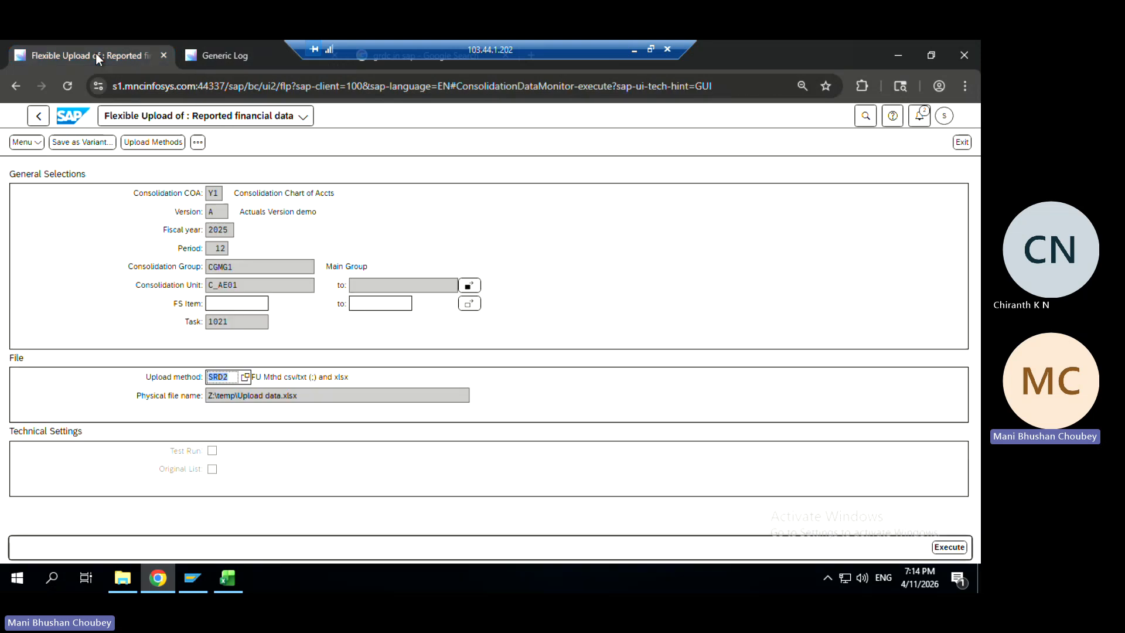
pyautogui.click(39, 118)
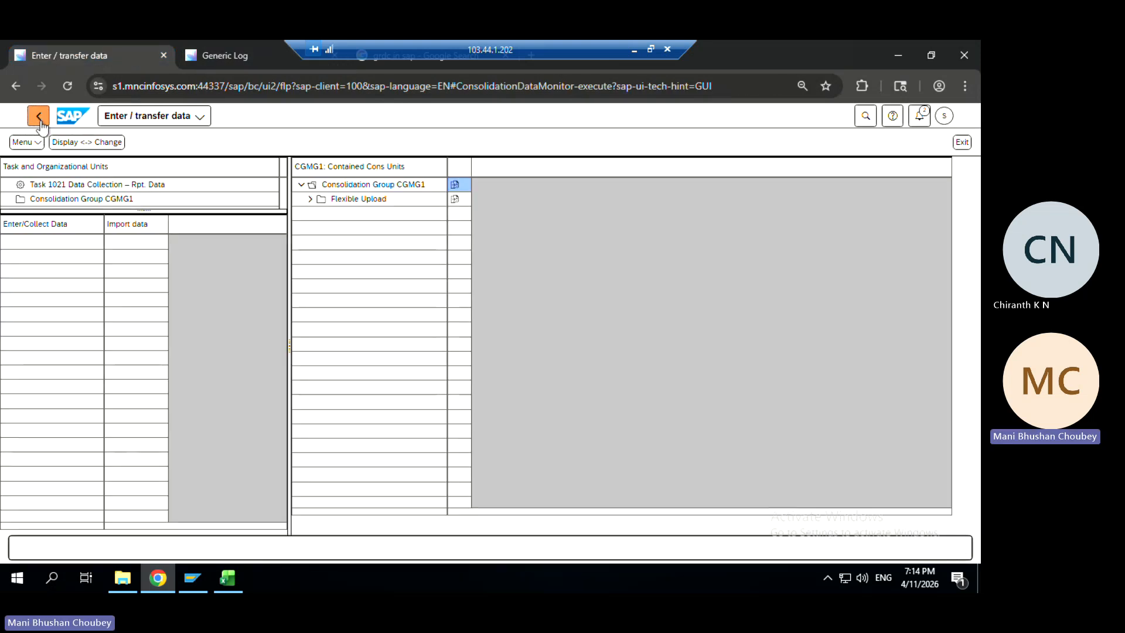
pyautogui.click(39, 118)
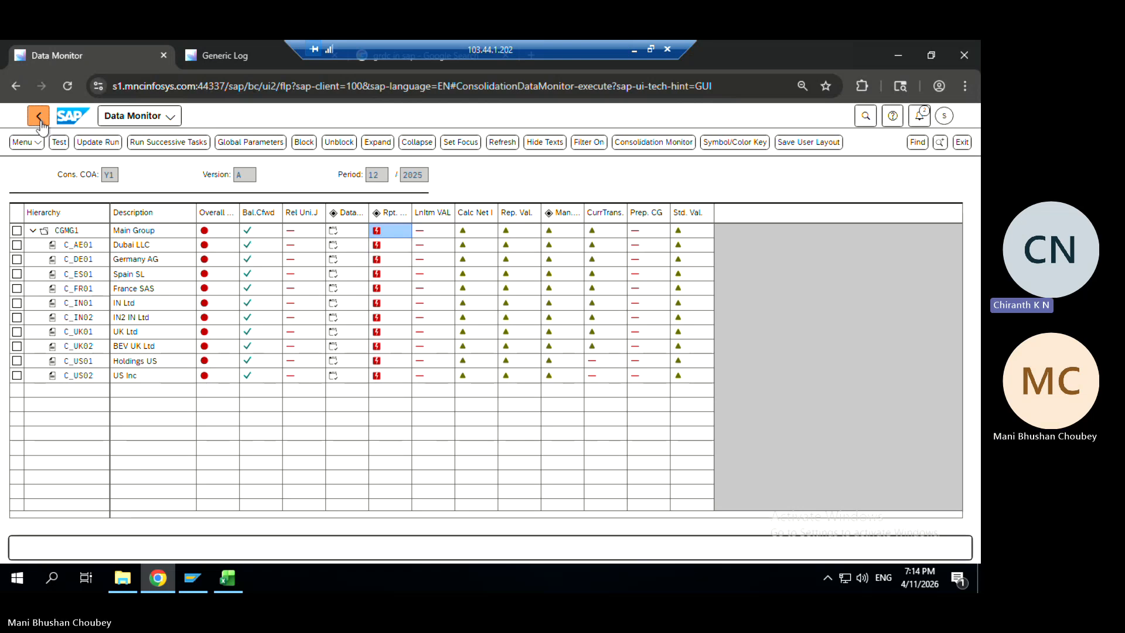
# Block Main Group's reported-data task upon user request, then update-run Calc Net Income
pyautogui.click(376, 233)
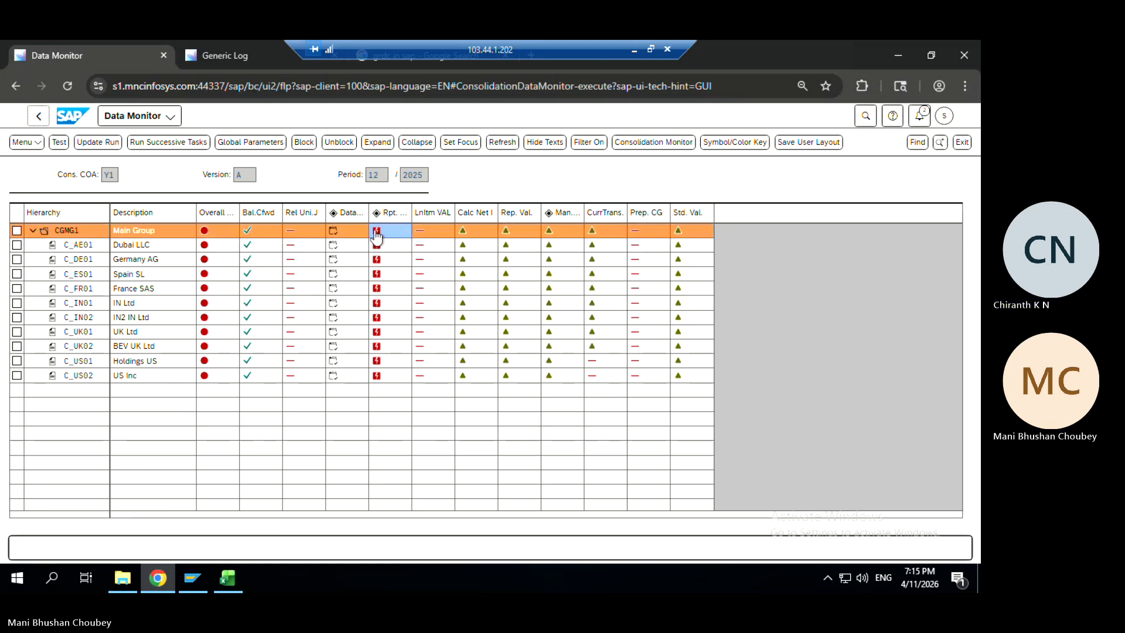
pyautogui.click(376, 235)
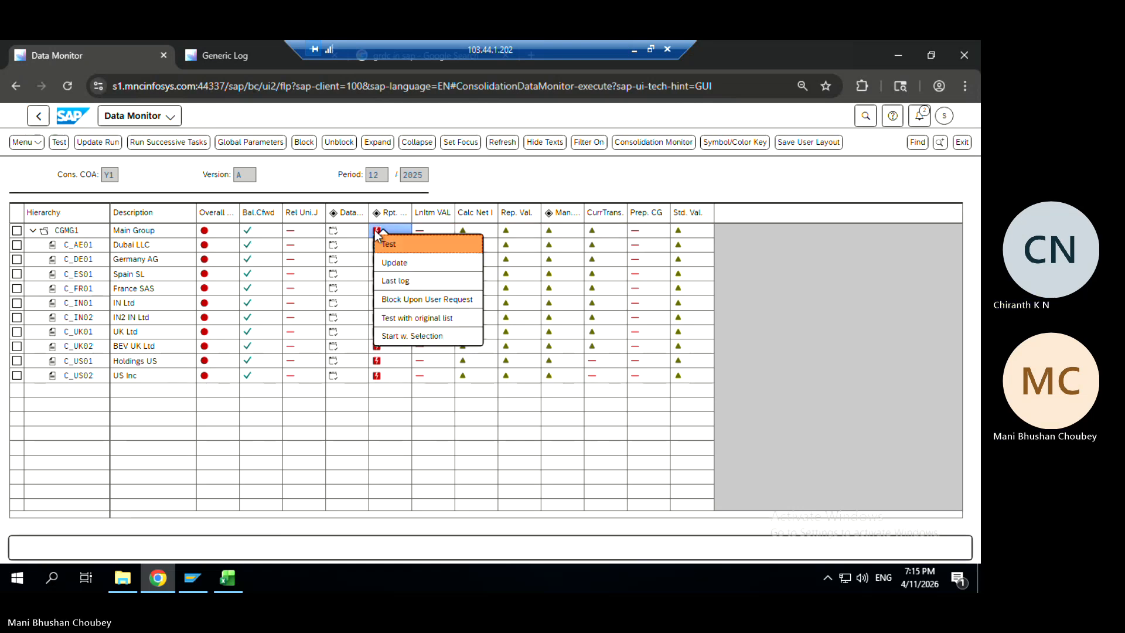
pyautogui.click(408, 300)
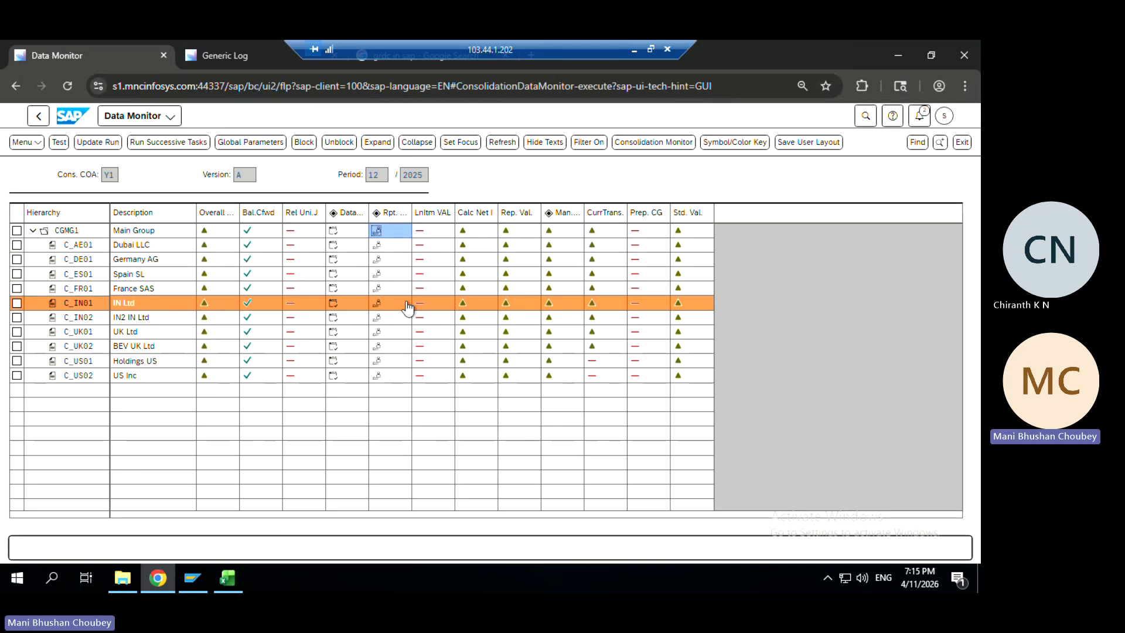
pyautogui.click(465, 234)
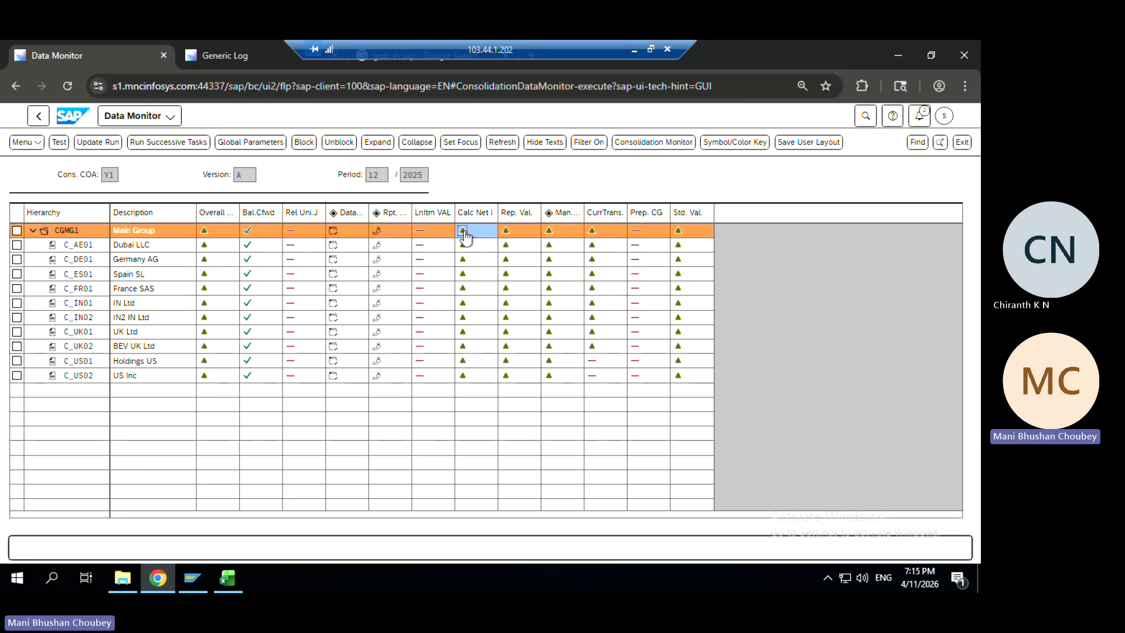
pyautogui.click(92, 144)
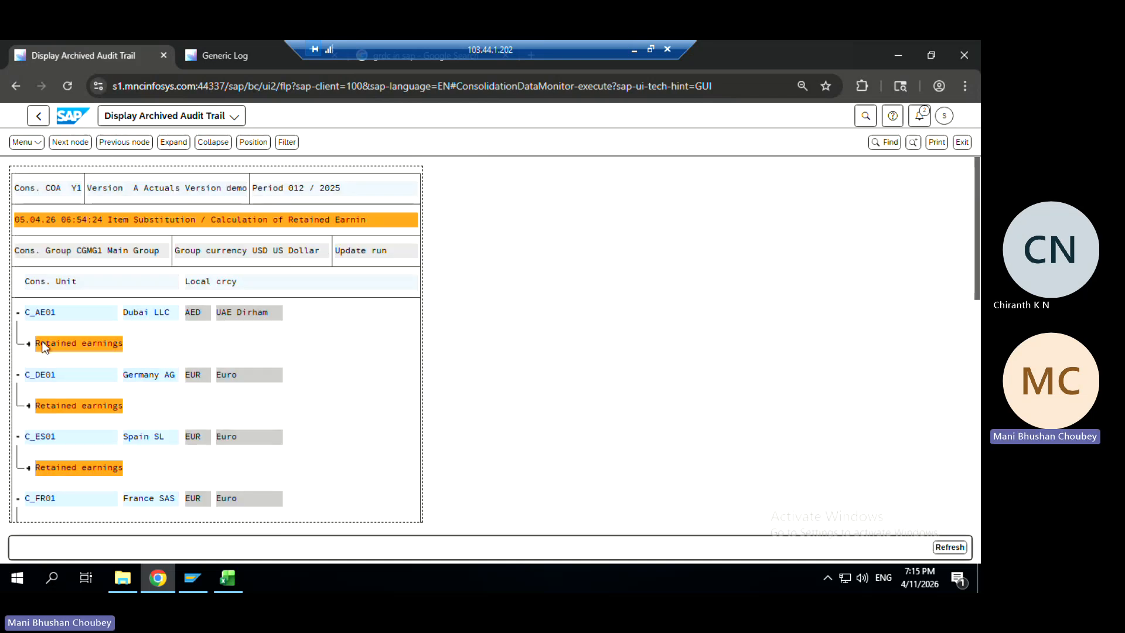
# Expand C_AE01's retained earnings: Net income 317000 and Net income/loss 799000 both show 3.195.829,00
pyautogui.click(28, 345)
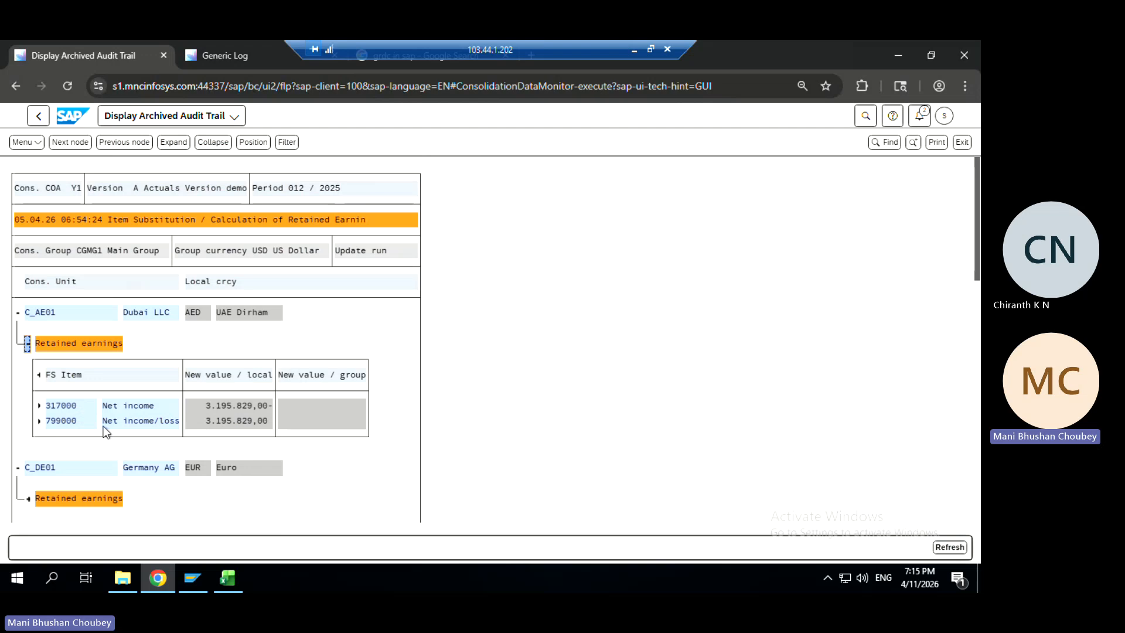
pyautogui.click(38, 406)
pyautogui.click(232, 405)
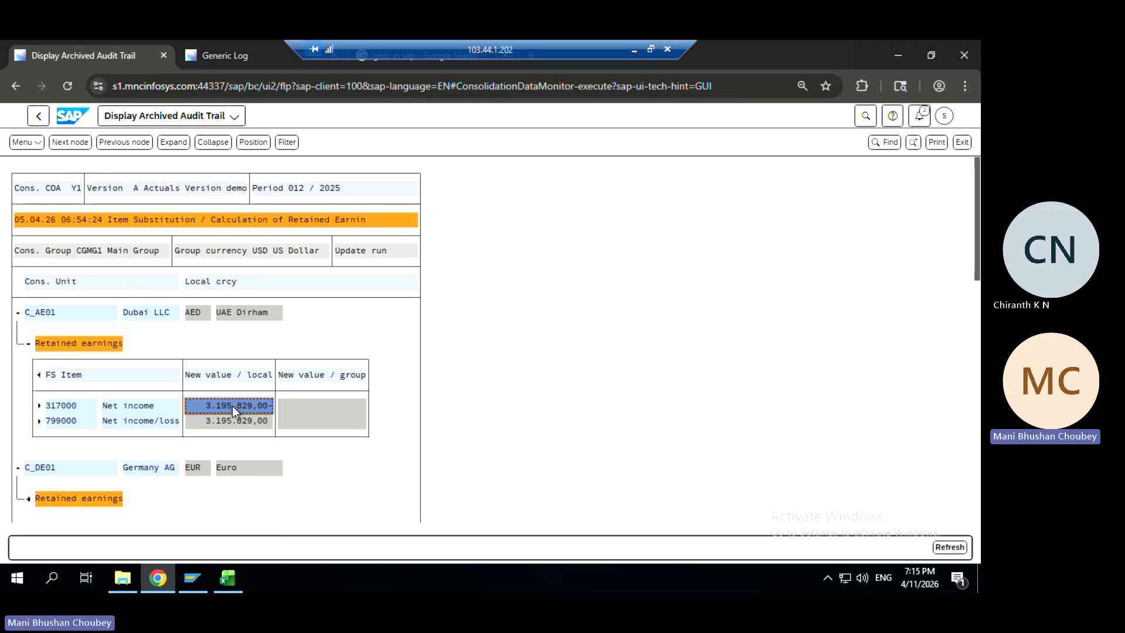
pyautogui.click(142, 421)
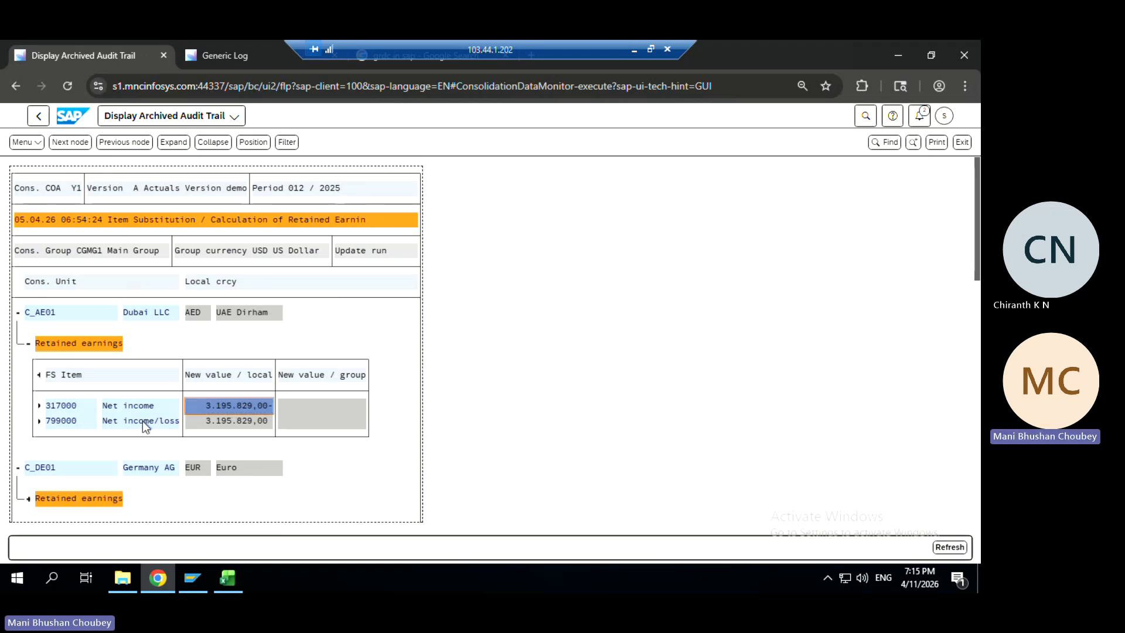
pyautogui.click(37, 421)
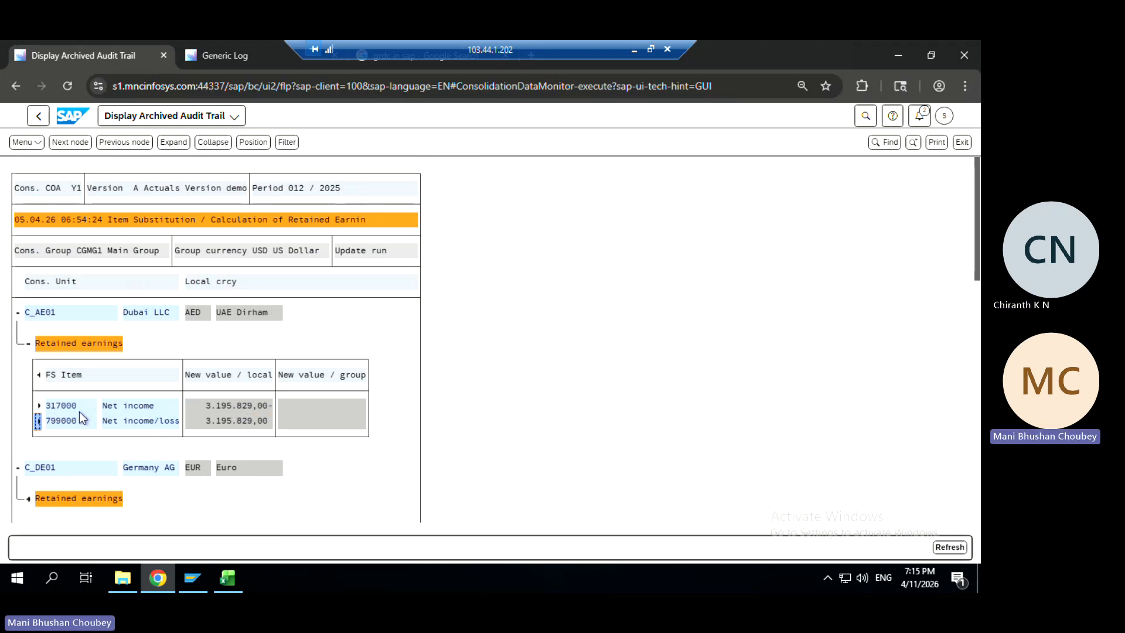
pyautogui.click(130, 407)
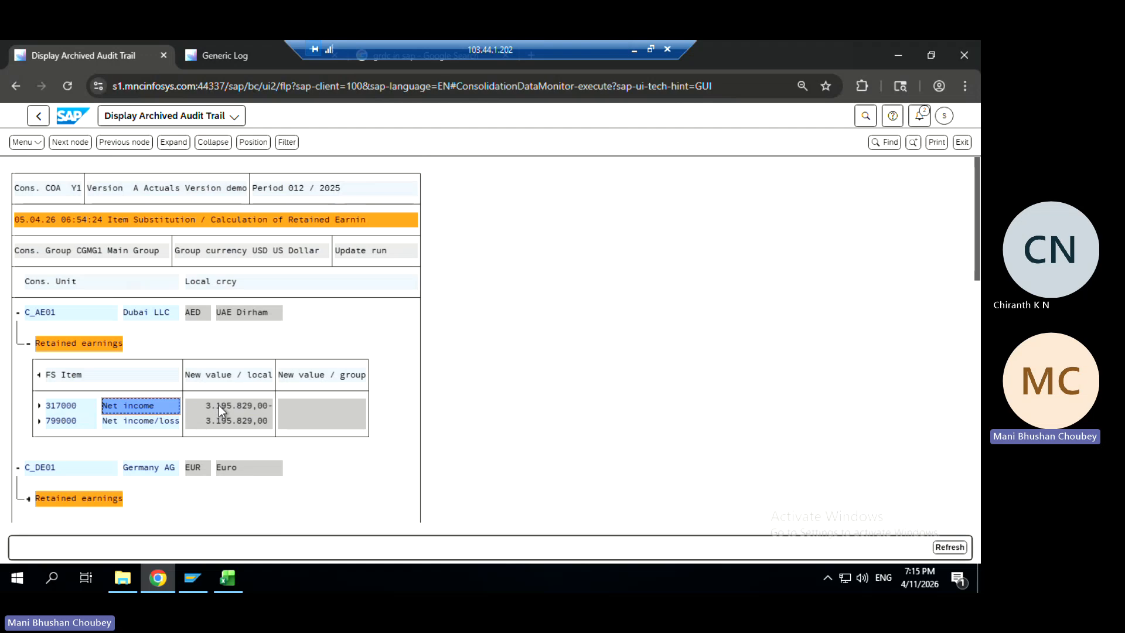
pyautogui.click(219, 406)
pyautogui.click(148, 420)
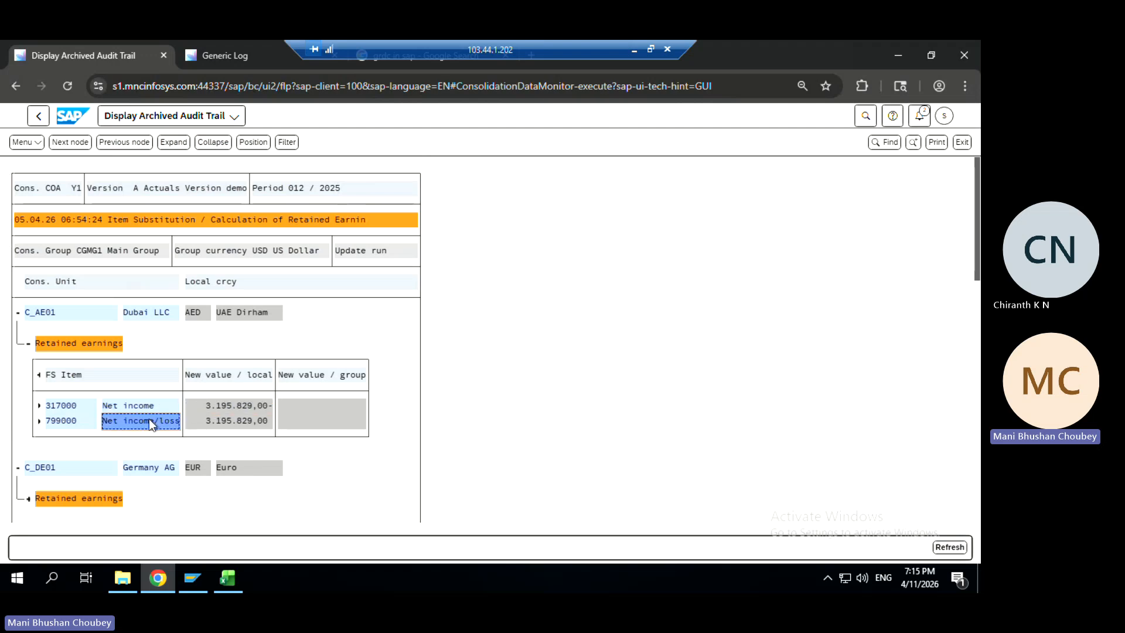
pyautogui.click(39, 421)
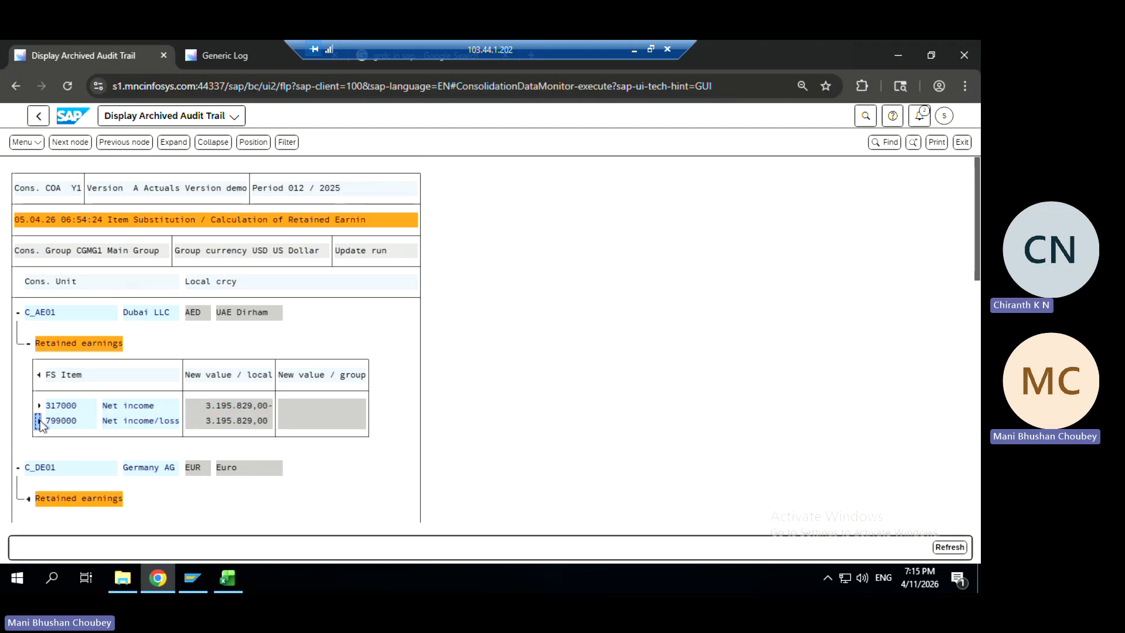
pyautogui.click(230, 405)
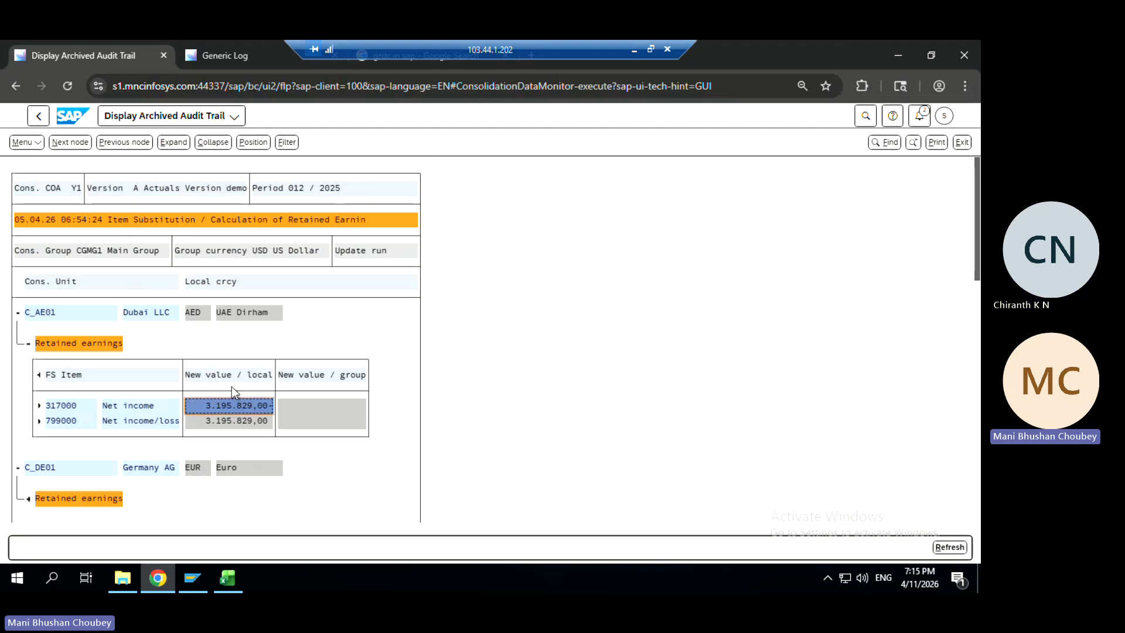
pyautogui.hotkey('alt', 'Tab')
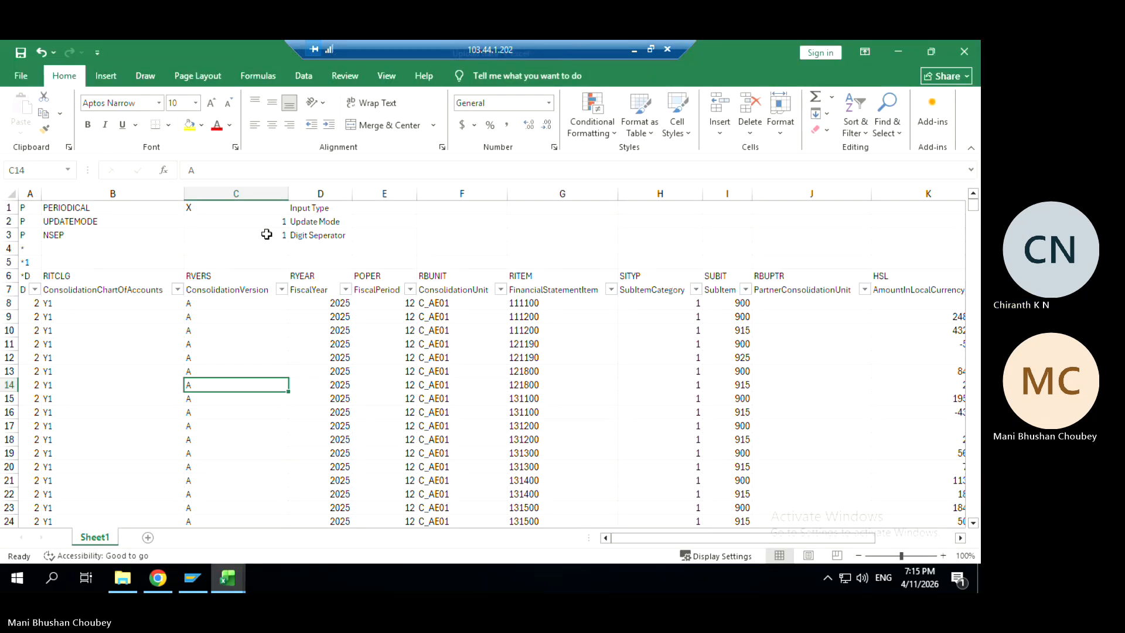
# Check cell F8 in the Upload data workbook, then return to the archived audit trail
pyautogui.click(432, 304)
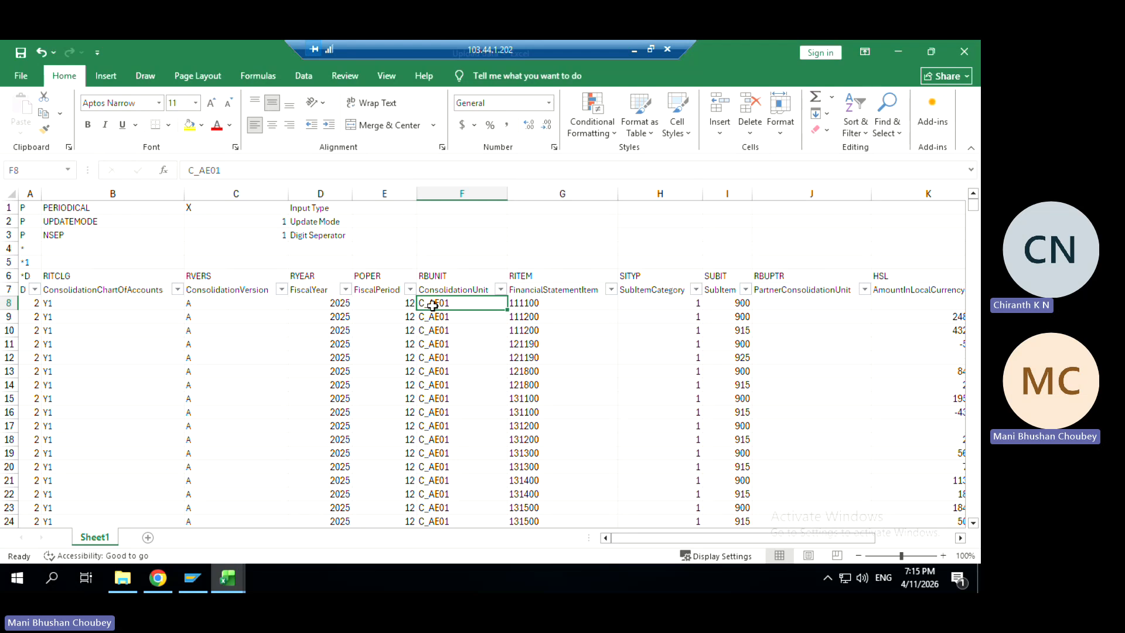
pyautogui.hotkey('alt', 'Tab')
pyautogui.hotkey('alt', 'Tab')
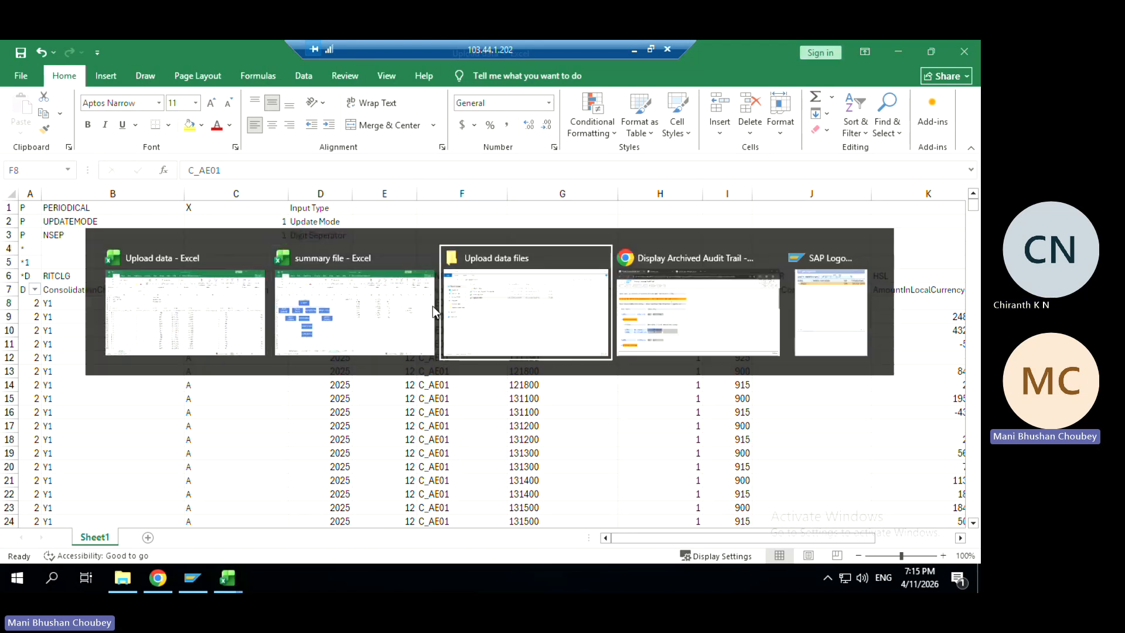
pyautogui.hotkey('alt', 'Tab')
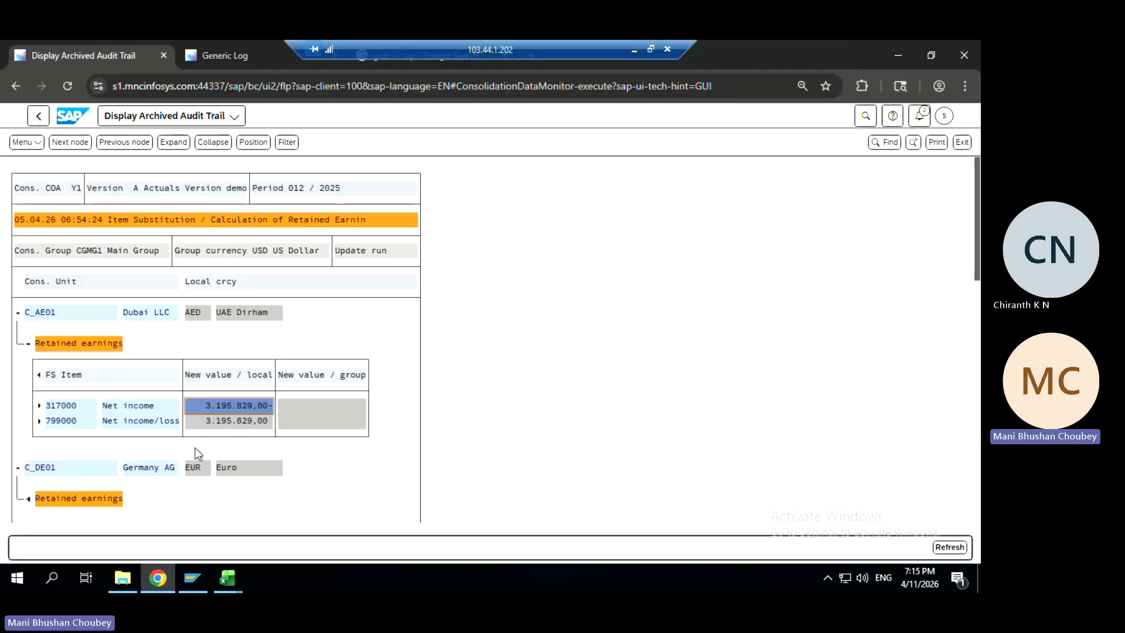
# Verify C_AE01's Net income/loss and Net income values of 3.195.829,00 before returning to Excel
pyautogui.click(258, 430)
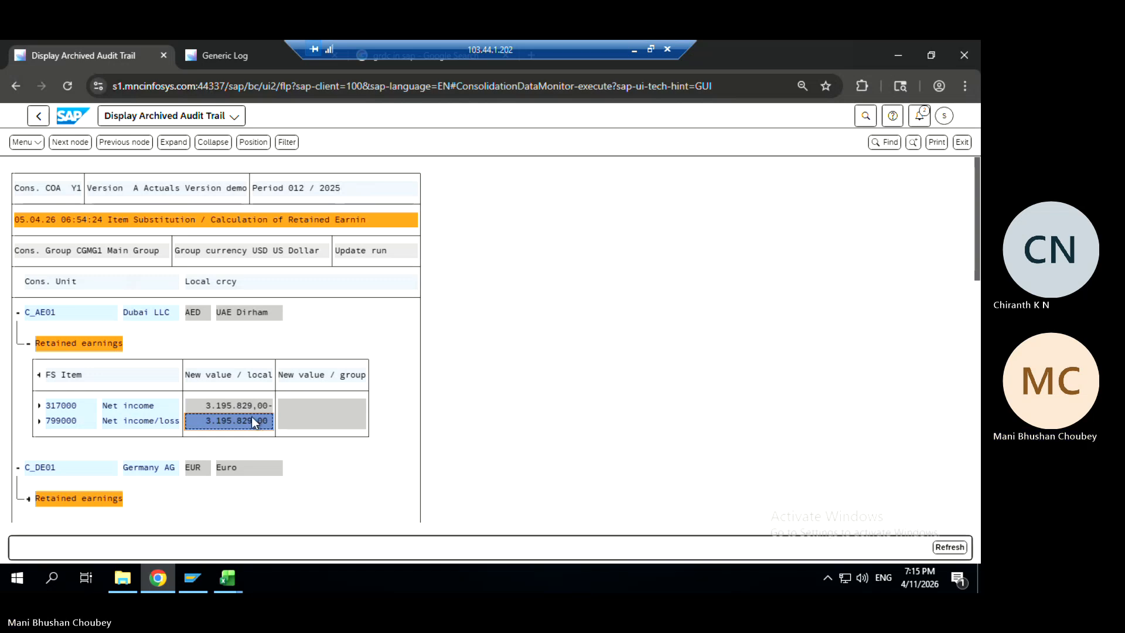
pyautogui.click(245, 408)
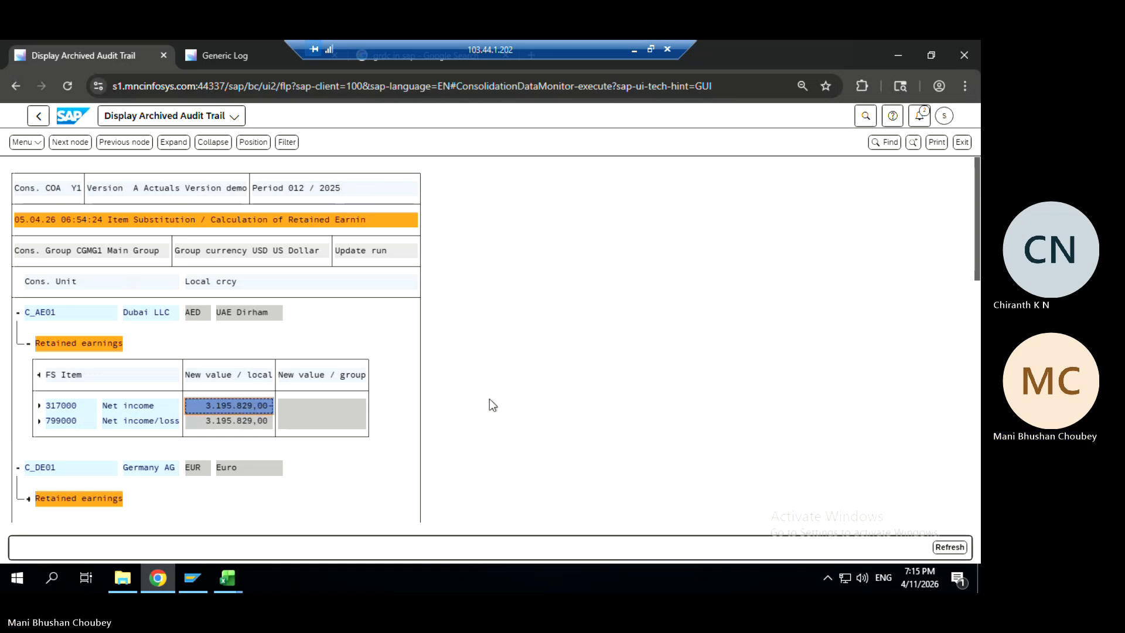
pyautogui.hotkey('alt', 'Tab')
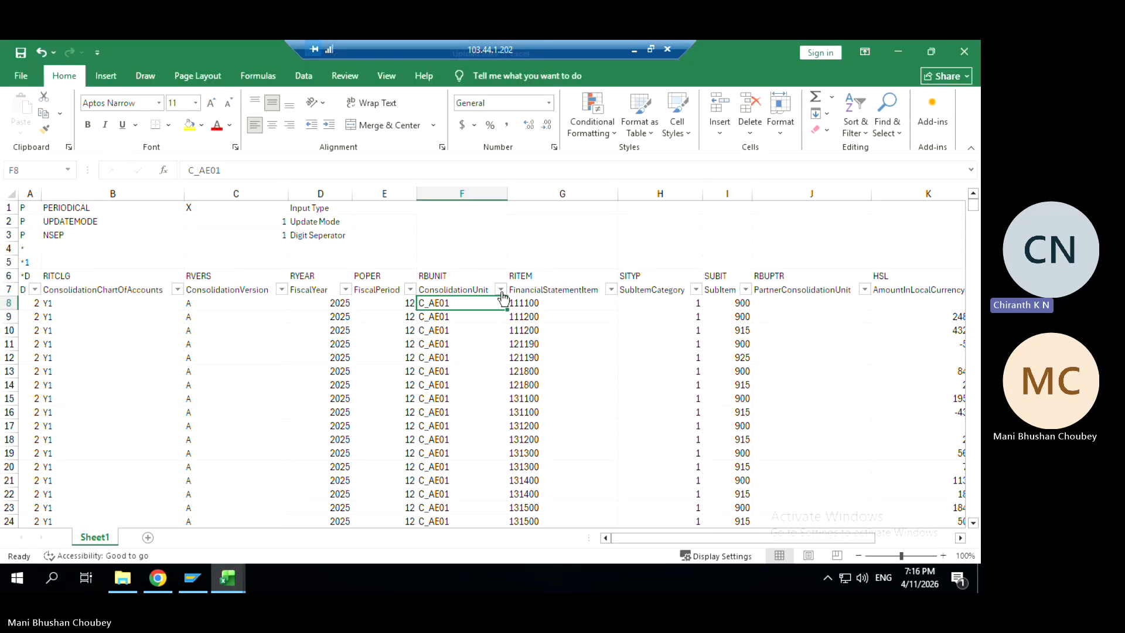
# Filter the ConsolidationUnit column to C_AE01 by searching 'ae0'
pyautogui.click(500, 290)
pyautogui.click(368, 395)
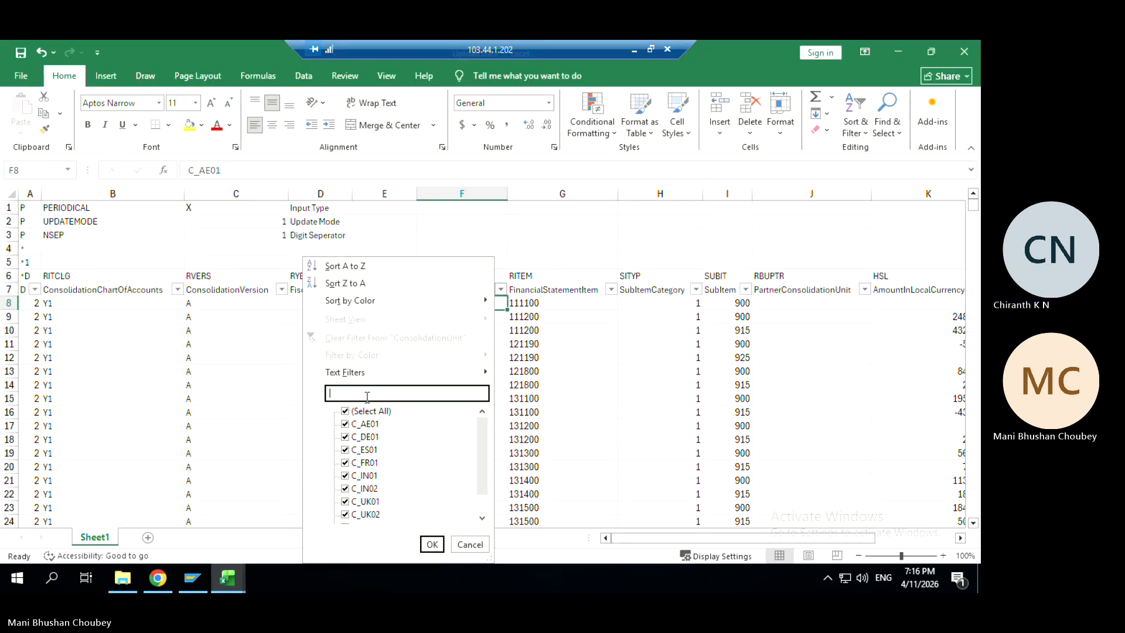
pyautogui.write('ae01')
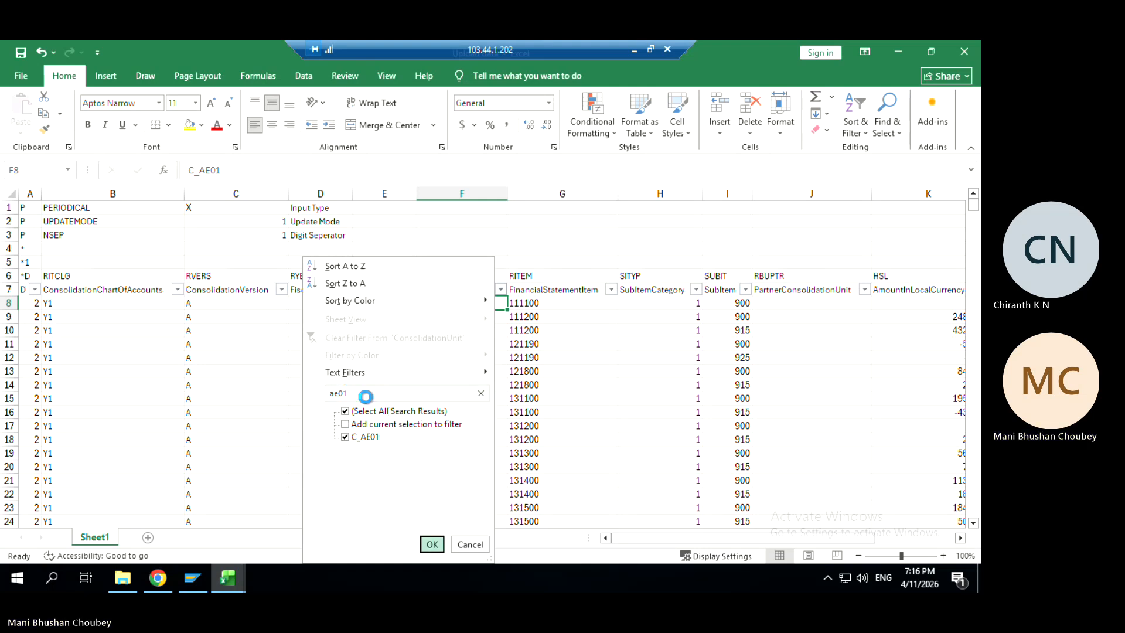
pyautogui.click(432, 544)
# Select K103:K105 to total the amounts of items 311000–316000, giving -2866680
pyautogui.click(529, 304)
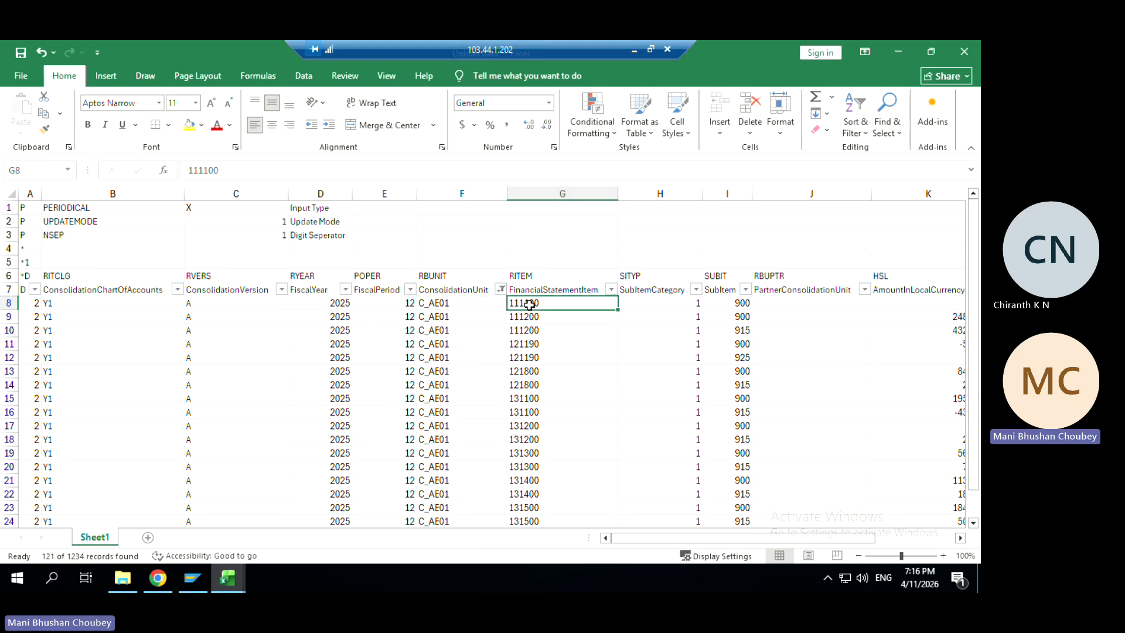
pyautogui.press('Down')
pyautogui.press('Down')
pyautogui.press('Down')
pyautogui.press('Down')
pyautogui.press('Down')
pyautogui.press('Down')
pyautogui.press('Down')
pyautogui.press('Down')
pyautogui.press('Down')
pyautogui.press('Down')
pyautogui.press('Down')
pyautogui.press('Down')
pyautogui.press('Down')
pyautogui.press('Down')
pyautogui.press('Down')
pyautogui.press('Down')
pyautogui.press('Down')
pyautogui.press('Down')
pyautogui.press('Down')
pyautogui.press('Down')
pyautogui.press('Down')
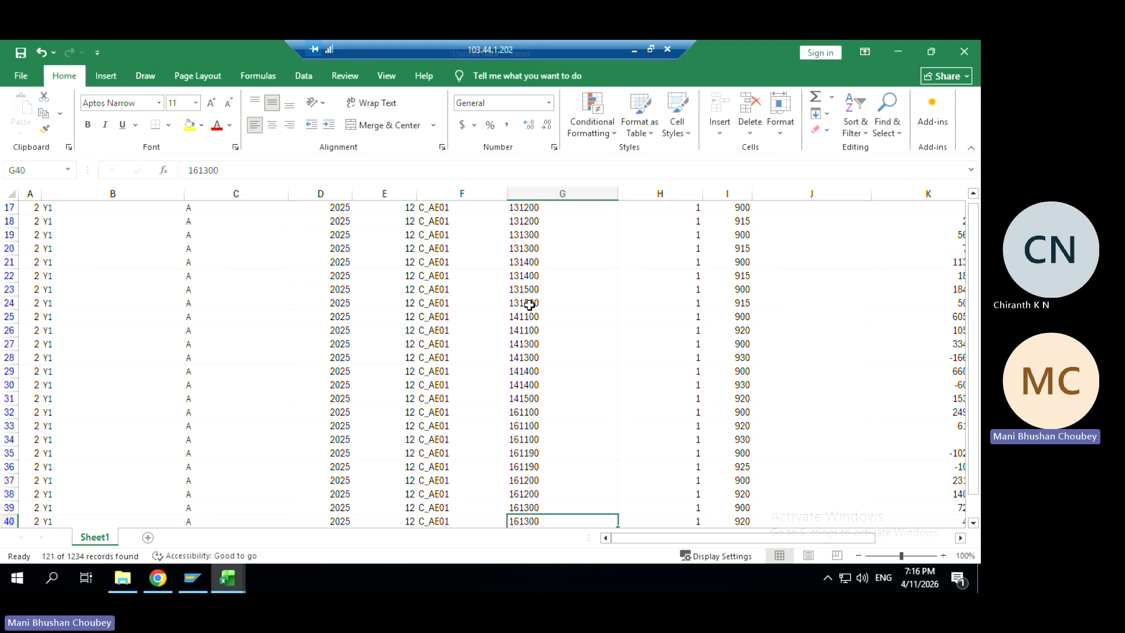
pyautogui.press('Down')
pyautogui.press('Down')
pyautogui.press('Down')
pyautogui.press('Down')
pyautogui.press('Down')
pyautogui.press('Down')
pyautogui.press('Down')
pyautogui.press('Down')
pyautogui.press('Down')
pyautogui.press('Down')
pyautogui.press('Down')
pyautogui.press('Down')
pyautogui.press('Down')
pyautogui.press('Down')
pyautogui.press('Down')
pyautogui.press('Down')
pyautogui.press('Down')
pyautogui.press('Down')
pyautogui.press('Down')
pyautogui.press('Down')
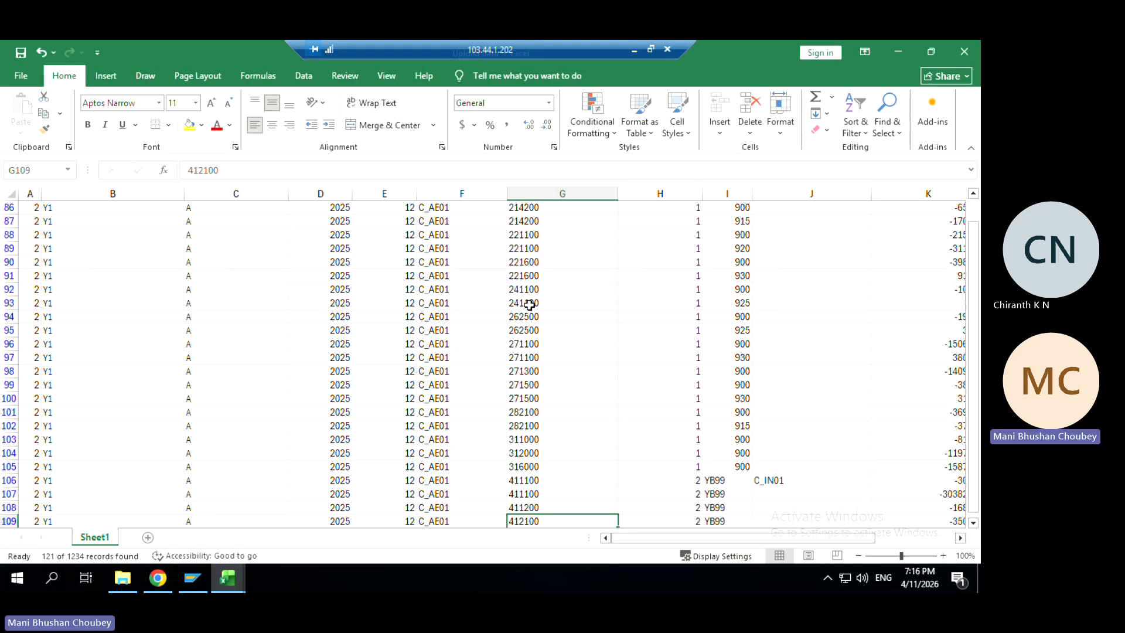
pyautogui.press('Up')
pyautogui.press('Up')
pyautogui.press('Up')
pyautogui.press('Up')
pyautogui.press('Up')
pyautogui.press('Up')
pyautogui.press('Up')
pyautogui.press('Up')
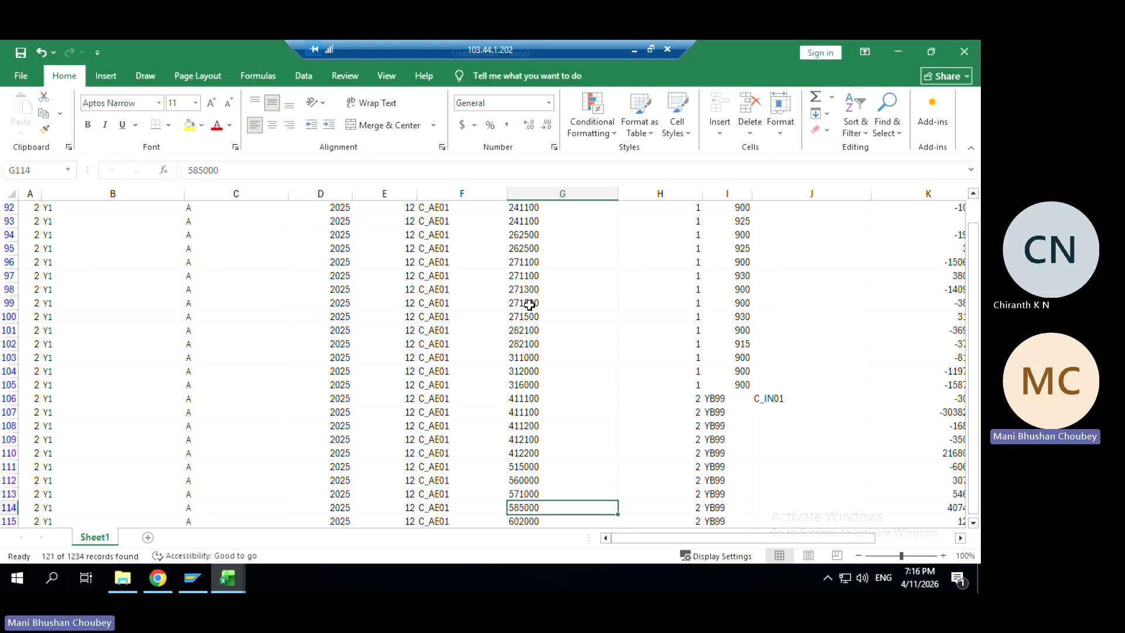
pyautogui.press('Up')
pyautogui.press('Up')
pyautogui.press('Up')
pyautogui.press('Up')
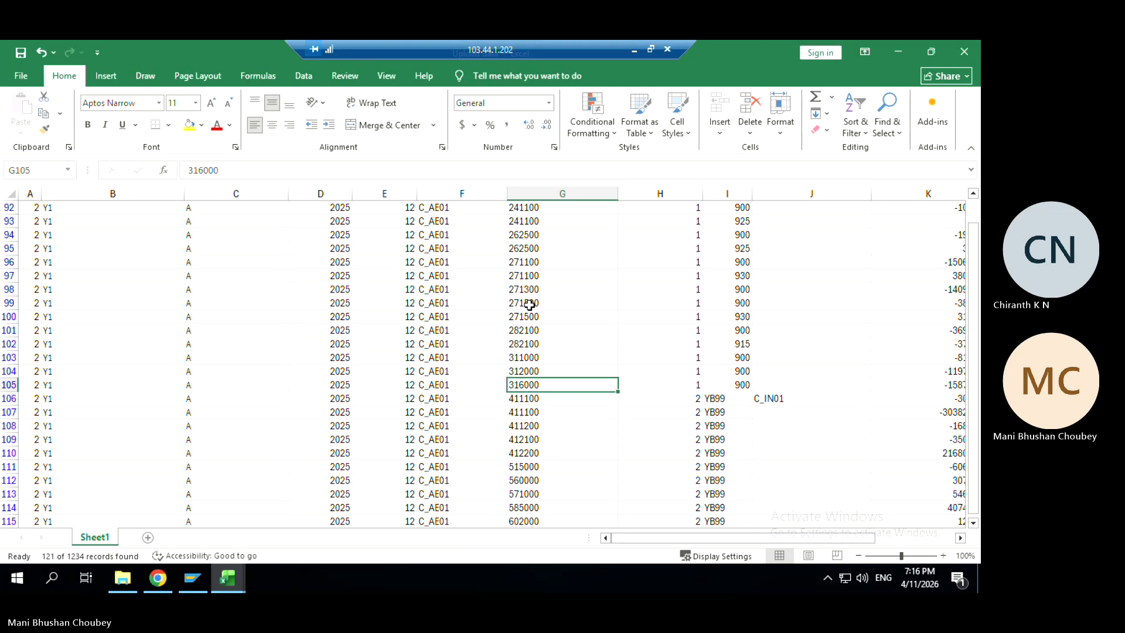
pyautogui.press('Right')
pyautogui.press('Right')
pyautogui.press('Right')
pyautogui.press('Right')
pyautogui.press('Right')
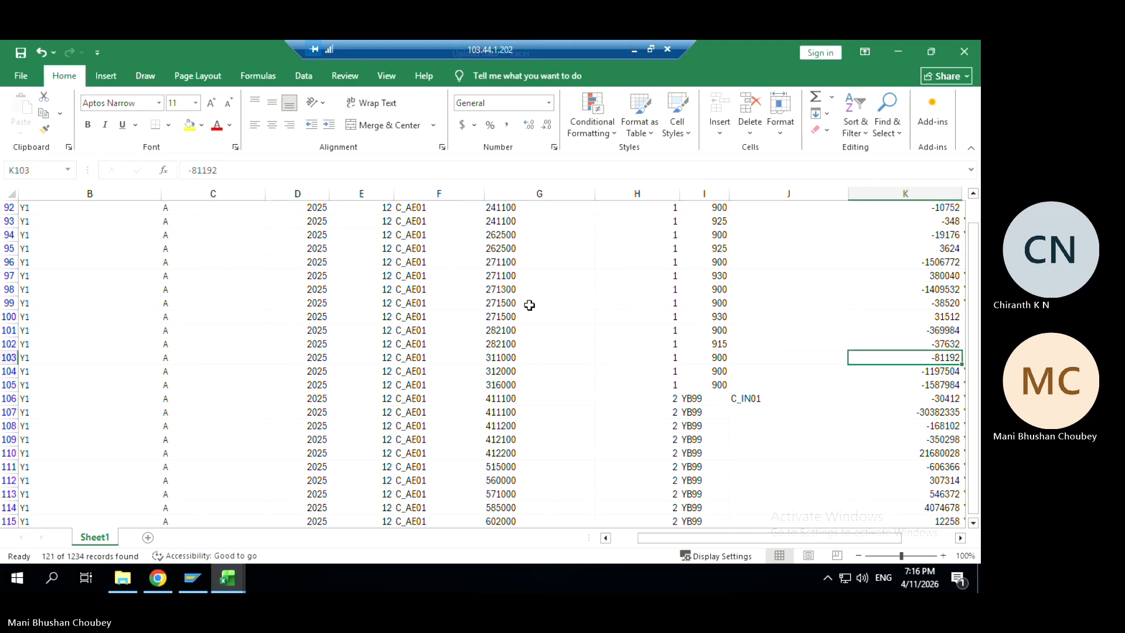
pyautogui.press('Left')
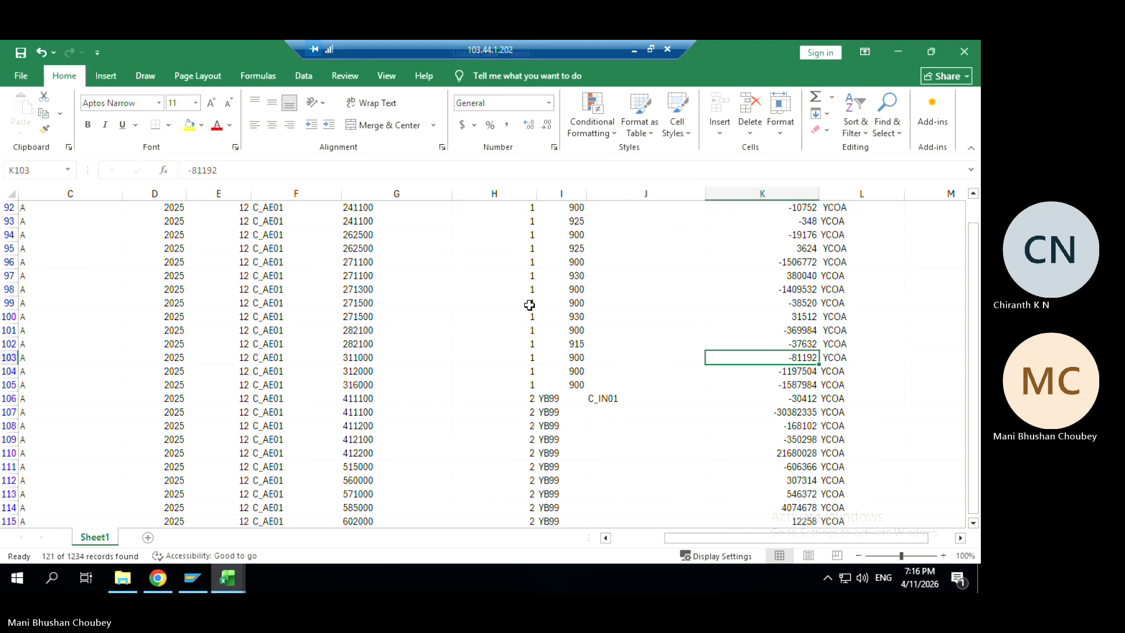
pyautogui.hotkey('shift', 'Down')
pyautogui.hotkey('shift', 'Down')
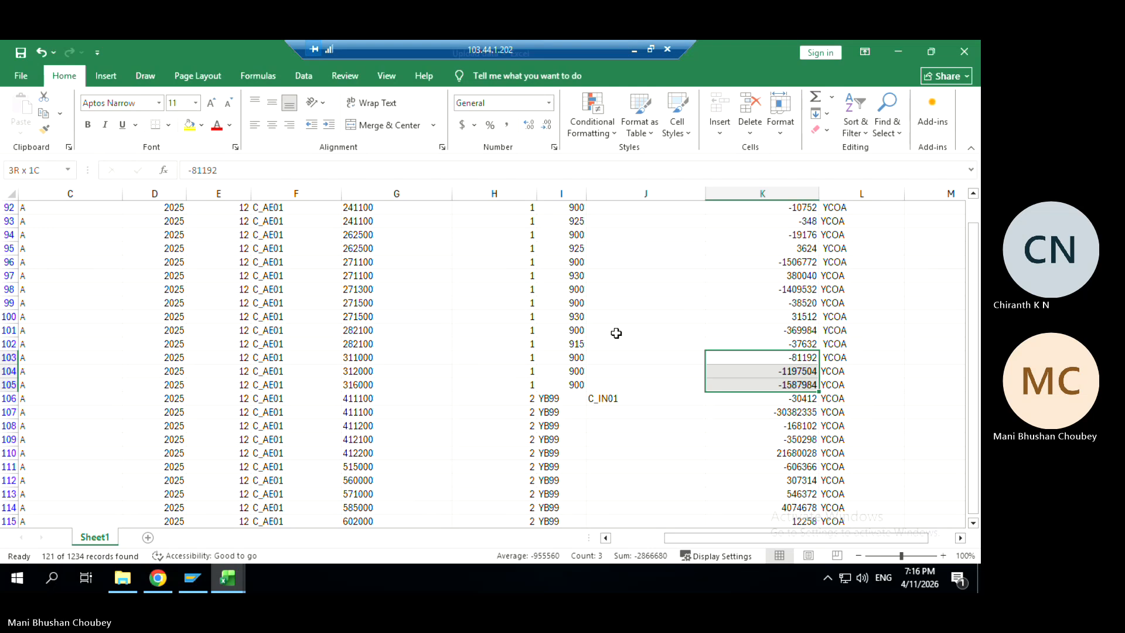
# Try several column K selections of the C_AE01 amounts to read their totals
pyautogui.click(773, 386)
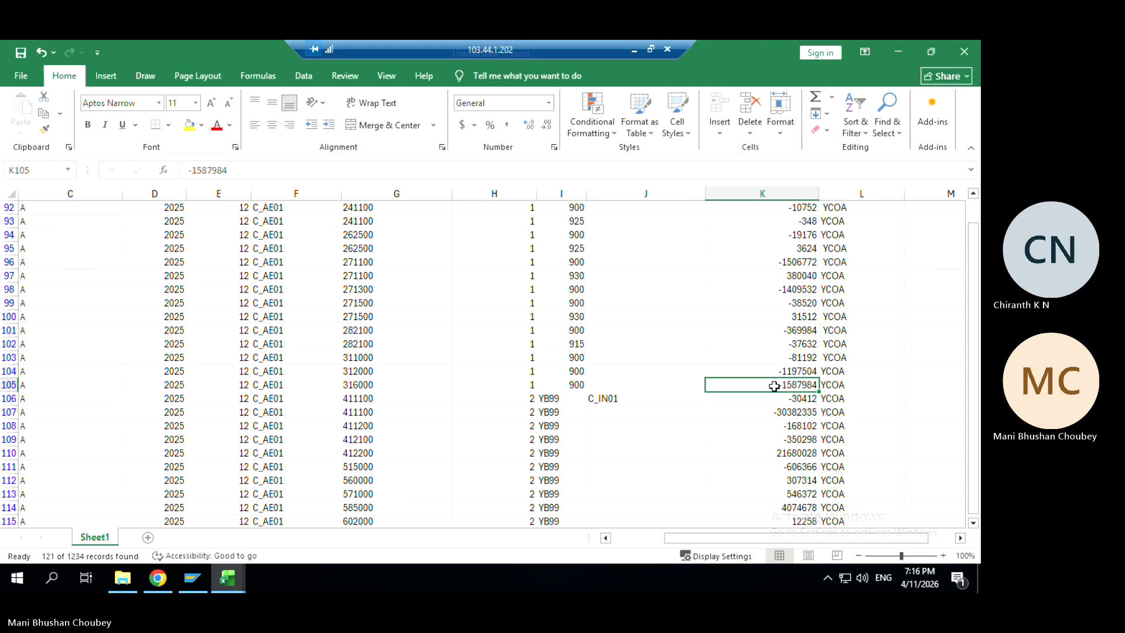
pyautogui.moveTo(774, 387)
pyautogui.mouseDown()
pyautogui.moveTo(773, 196)
pyautogui.moveTo(774, 386)
pyautogui.mouseUp()
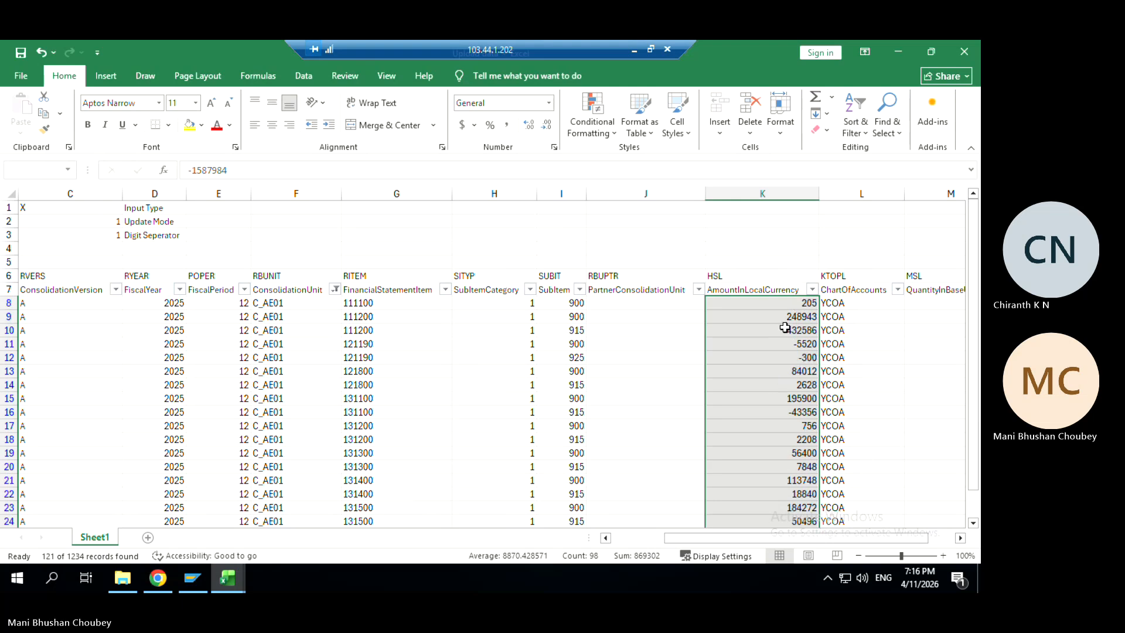
pyautogui.click(781, 303)
pyautogui.hotkey('shift', 'Down')
pyautogui.hotkey('shift', 'Down')
pyautogui.hotkey('shift', 'Down')
pyautogui.hotkey('shift', 'Down')
pyautogui.hotkey('shift', 'Down')
pyautogui.hotkey('shift', 'Down')
pyautogui.hotkey('shift', 'Down')
pyautogui.hotkey('shift', 'Down')
pyautogui.hotkey('shift', 'Down')
pyautogui.hotkey('shift', 'Down')
pyautogui.hotkey('shift', 'Down')
pyautogui.hotkey('shift', 'Down')
pyautogui.hotkey('shift', 'Down')
pyautogui.hotkey('shift', 'Down')
pyautogui.hotkey('shift', 'Down')
pyautogui.hotkey('shift', 'Down')
pyautogui.hotkey('shift', 'Down')
pyautogui.hotkey('shift', 'Down')
pyautogui.hotkey('shift', 'Down')
pyautogui.hotkey('shift', 'Down')
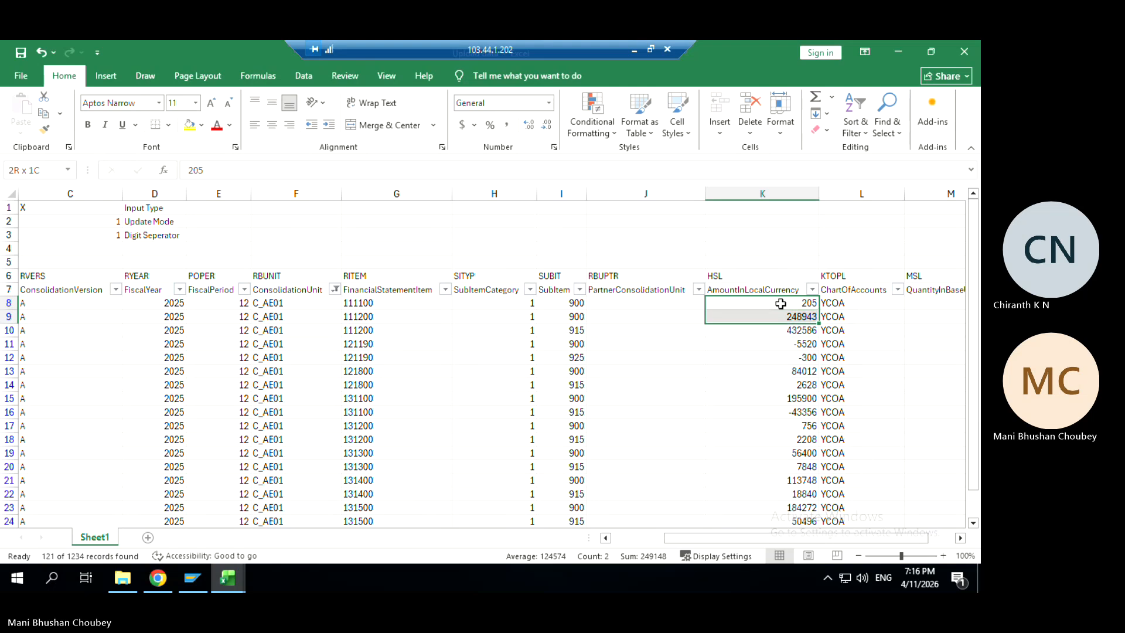
pyautogui.hotkey('shift', 'Down')
pyautogui.hotkey('shift', 'Down')
pyautogui.hotkey('shift', 'Down')
pyautogui.hotkey('shift', 'Down')
pyautogui.hotkey('shift', 'Down')
pyautogui.hotkey('shift', 'Down')
pyautogui.hotkey('shift', 'Down')
pyautogui.hotkey('shift', 'Down')
pyautogui.hotkey('shift', 'Down')
pyautogui.hotkey('shift', 'Down')
pyautogui.hotkey('shift', 'Down')
pyautogui.hotkey('shift', 'Down')
pyautogui.hotkey('shift', 'Down')
pyautogui.hotkey('shift', 'Down')
pyautogui.hotkey('shift', 'Down')
pyautogui.hotkey('shift', 'Down')
pyautogui.hotkey('shift', 'Down')
pyautogui.hotkey('shift', 'Down')
pyautogui.hotkey('shift', 'Down')
pyautogui.hotkey('shift', 'Down')
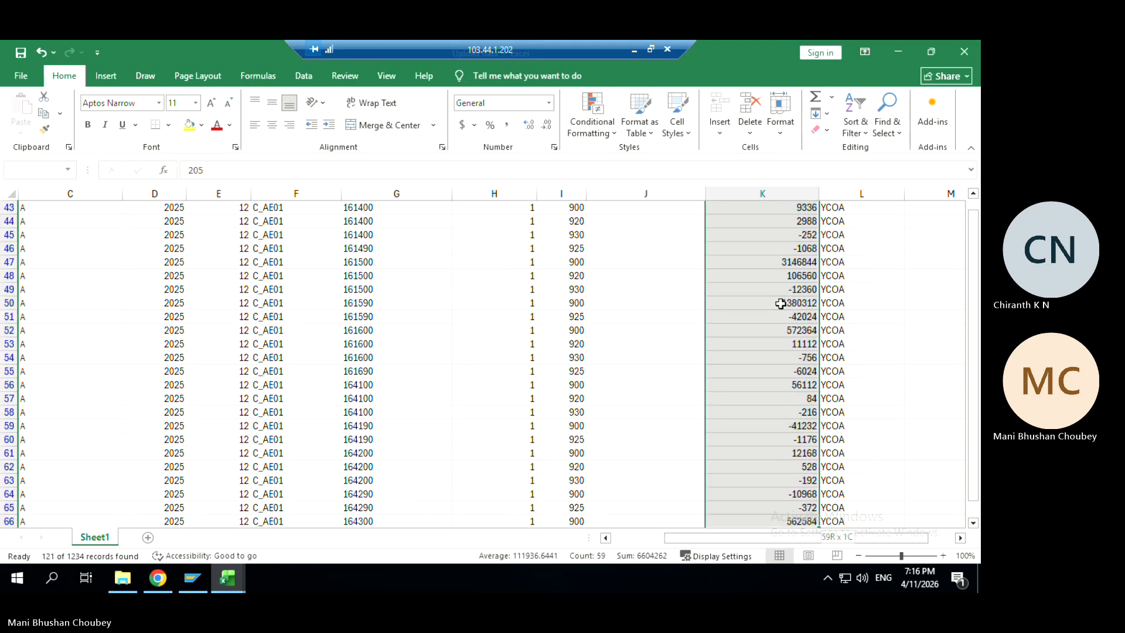
pyautogui.hotkey('shift', 'Down')
pyautogui.hotkey('shift', 'Down')
pyautogui.hotkey('shift', 'Down')
pyautogui.hotkey('shift', 'Down')
pyautogui.hotkey('shift', 'Down')
pyautogui.hotkey('shift', 'Down')
pyautogui.hotkey('shift', 'Down')
pyautogui.hotkey('shift', 'Down')
pyautogui.hotkey('shift', 'Down')
pyautogui.hotkey('shift', 'Down')
pyautogui.hotkey('shift', 'Down')
pyautogui.hotkey('shift', 'Down')
pyautogui.hotkey('shift', 'Down')
pyautogui.hotkey('shift', 'Down')
pyautogui.hotkey('shift', 'Down')
pyautogui.hotkey('shift', 'Down')
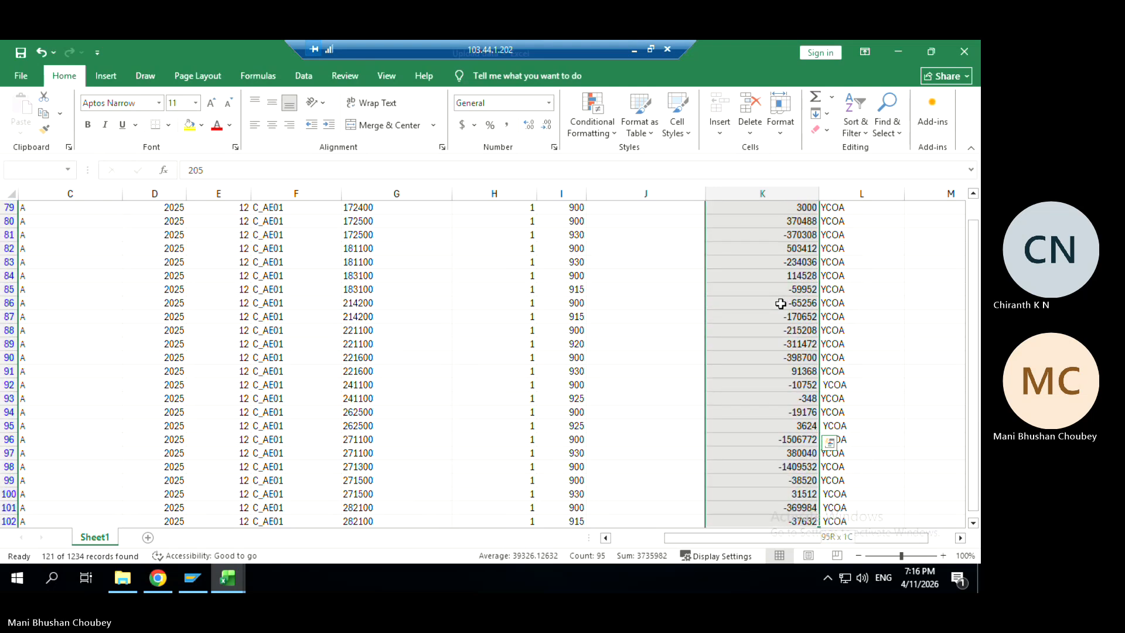
pyautogui.press('Down')
pyautogui.press('Down')
pyautogui.press('Down')
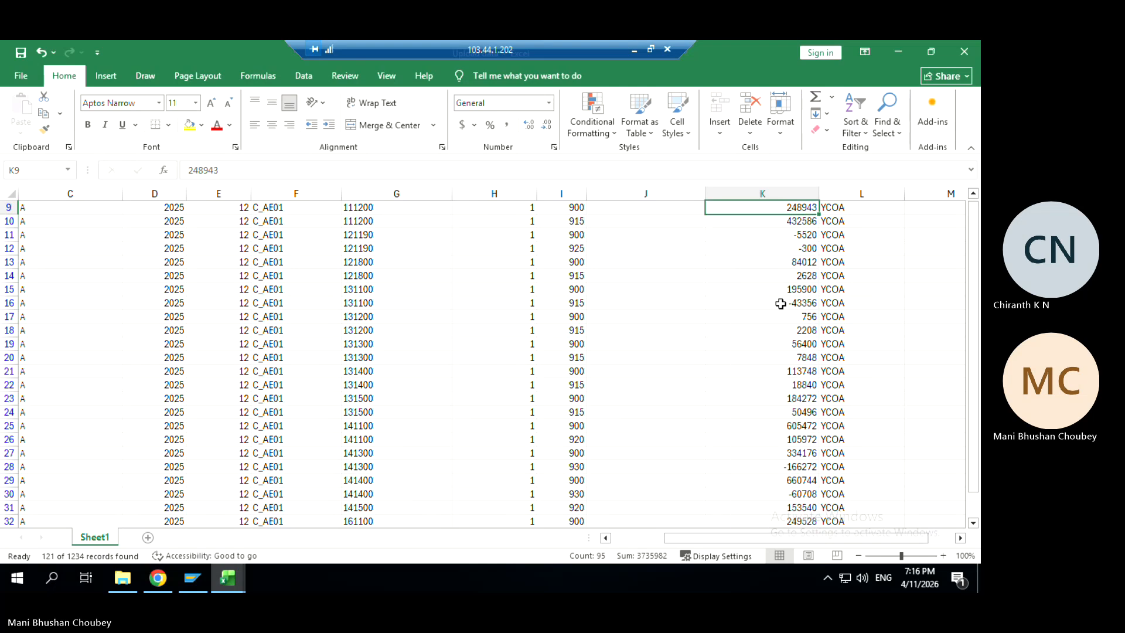
pyautogui.press('Down')
pyautogui.press('Down')
pyautogui.press('Down')
pyautogui.press('Down')
pyautogui.press('Down')
pyautogui.press('Down')
pyautogui.press('Down')
pyautogui.press('Down')
pyautogui.press('Down')
pyautogui.press('Down')
pyautogui.press('Down')
pyautogui.press('Down')
pyautogui.press('Down')
pyautogui.press('Down')
pyautogui.press('Down')
pyautogui.press('Down')
pyautogui.press('Down')
pyautogui.press('Down')
pyautogui.press('Down')
pyautogui.press('Down')
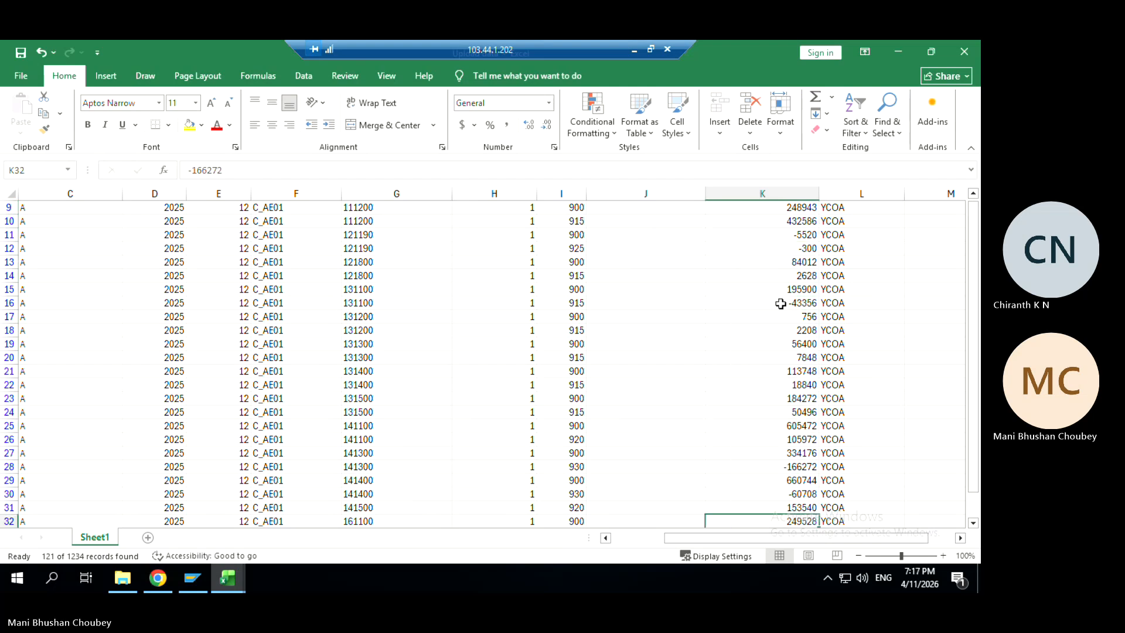
pyautogui.press('Down')
pyautogui.press('Down')
pyautogui.press('Down')
pyautogui.press('Down')
pyautogui.press('Down')
pyautogui.press('Down')
pyautogui.press('Down')
pyautogui.press('Down')
pyautogui.press('Down')
pyautogui.press('Down')
pyautogui.press('Down')
pyautogui.press('Down')
pyautogui.press('Down')
pyautogui.press('Down')
pyautogui.press('Down')
pyautogui.press('Down')
pyautogui.press('Down')
pyautogui.press('Down')
pyautogui.press('Down')
pyautogui.press('Down')
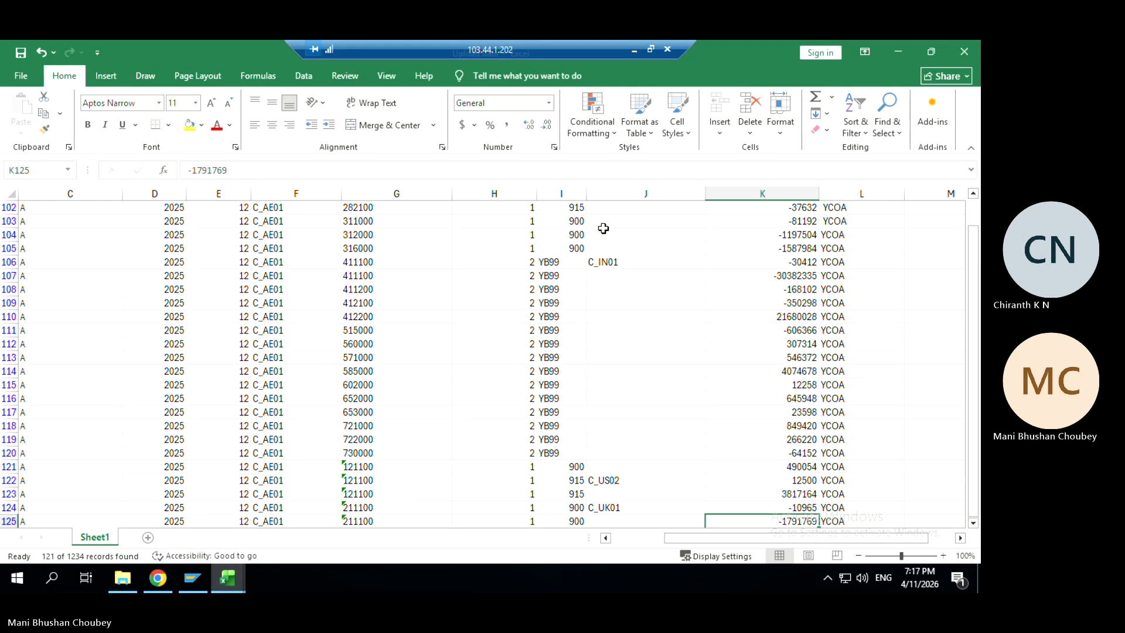
# Select K121:K128 for items 411100–730000, confirming the sum -3195829 matches the audit trail
pyautogui.click(572, 246)
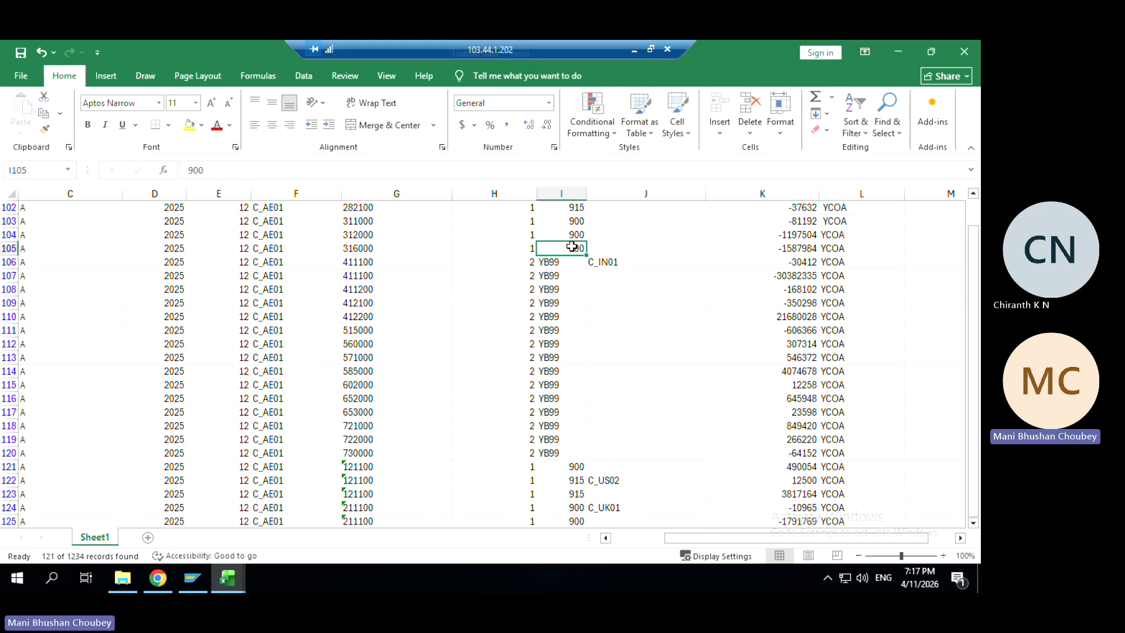
pyautogui.click(574, 466)
pyautogui.press('Down')
pyautogui.press('Down')
pyautogui.press('Down')
pyautogui.press('Down')
pyautogui.press('Down')
pyautogui.press('Down')
pyautogui.press('Down')
pyautogui.press('Down')
pyautogui.press('Down')
pyautogui.press('Down')
pyautogui.press('Down')
pyautogui.press('Down')
pyautogui.press('Down')
pyautogui.press('Down')
pyautogui.press('Down')
pyautogui.press('Down')
pyautogui.press('Down')
pyautogui.press('Down')
pyautogui.press('Down')
pyautogui.press('Down')
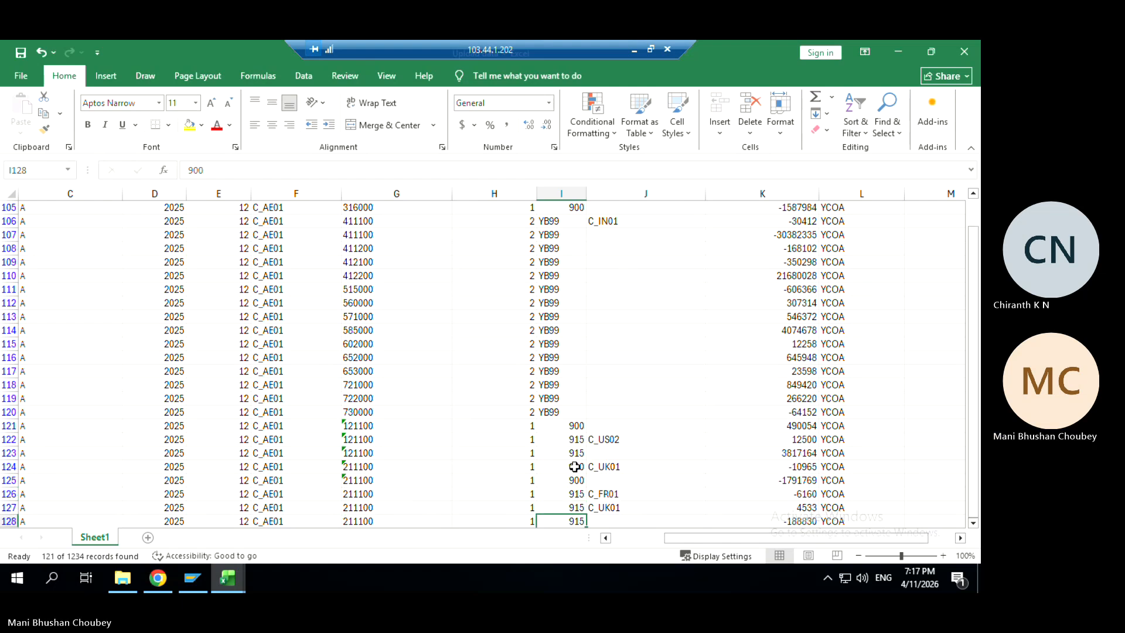
pyautogui.press('Down')
pyautogui.press('Down')
pyautogui.press('Down')
pyautogui.press('Down')
pyautogui.press('Up')
pyautogui.press('Up')
pyautogui.press('Up')
pyautogui.press('Up')
pyautogui.press('Up')
pyautogui.press('Up')
pyautogui.press('Up')
pyautogui.press('Up')
pyautogui.press('Up')
pyautogui.press('Up')
pyautogui.press('Up')
pyautogui.press('Up')
pyautogui.press('Up')
pyautogui.press('Up')
pyautogui.press('Up')
pyautogui.press('Up')
pyautogui.press('Up')
pyautogui.press('Up')
pyautogui.press('Up')
pyautogui.press('Up')
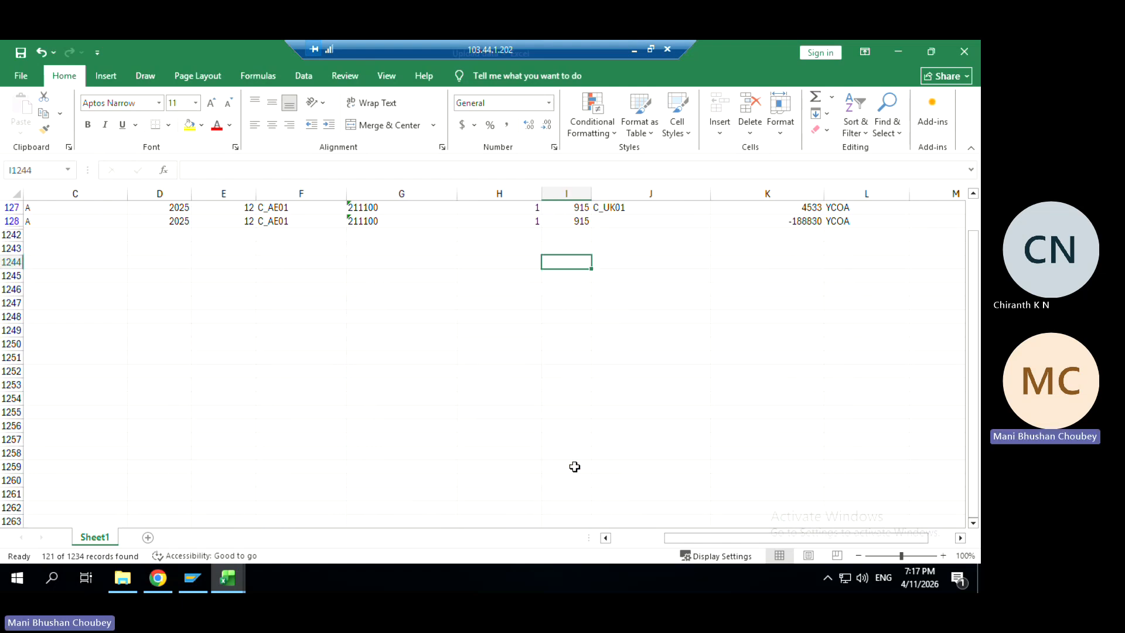
pyautogui.press('Up')
pyautogui.press('Up')
pyautogui.press('Up')
pyautogui.press('Up')
pyautogui.press('Up')
pyautogui.press('Up')
pyautogui.press('Up')
pyautogui.press('Up')
pyautogui.press('Up')
pyautogui.press('Up')
pyautogui.press('Up')
pyautogui.press('Up')
pyautogui.press('Up')
pyautogui.press('Up')
pyautogui.press('Up')
pyautogui.press('Up')
pyautogui.press('Up')
pyautogui.press('Up')
pyautogui.press('Up')
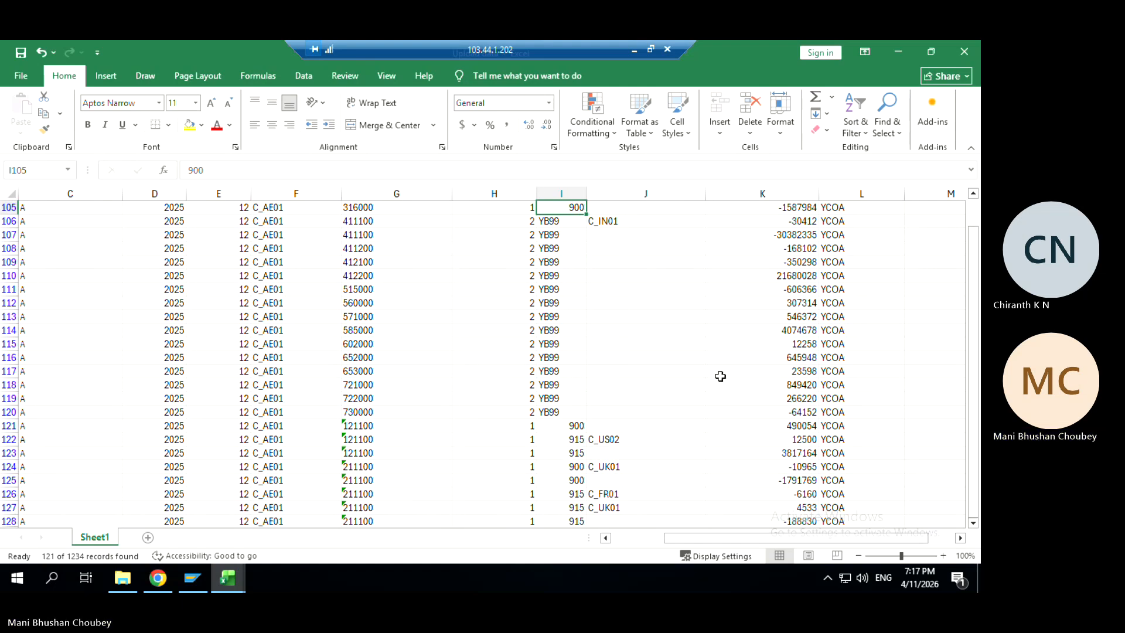
pyautogui.moveTo(797, 221); pyautogui.dragTo(802, 412)
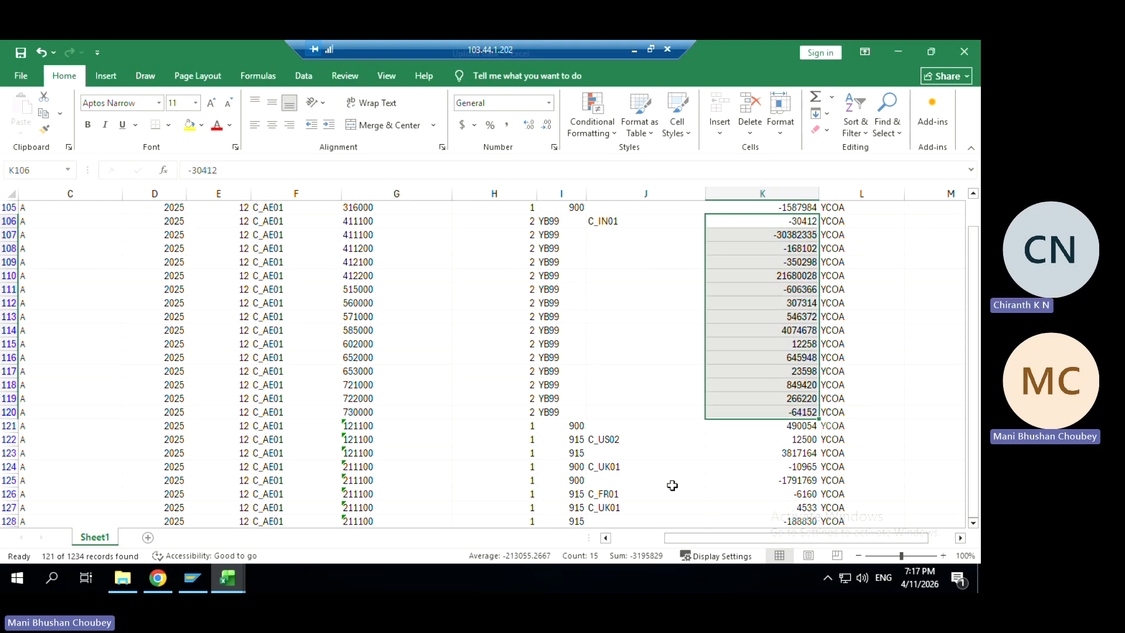
pyautogui.hotkey('alt', 'Tab')
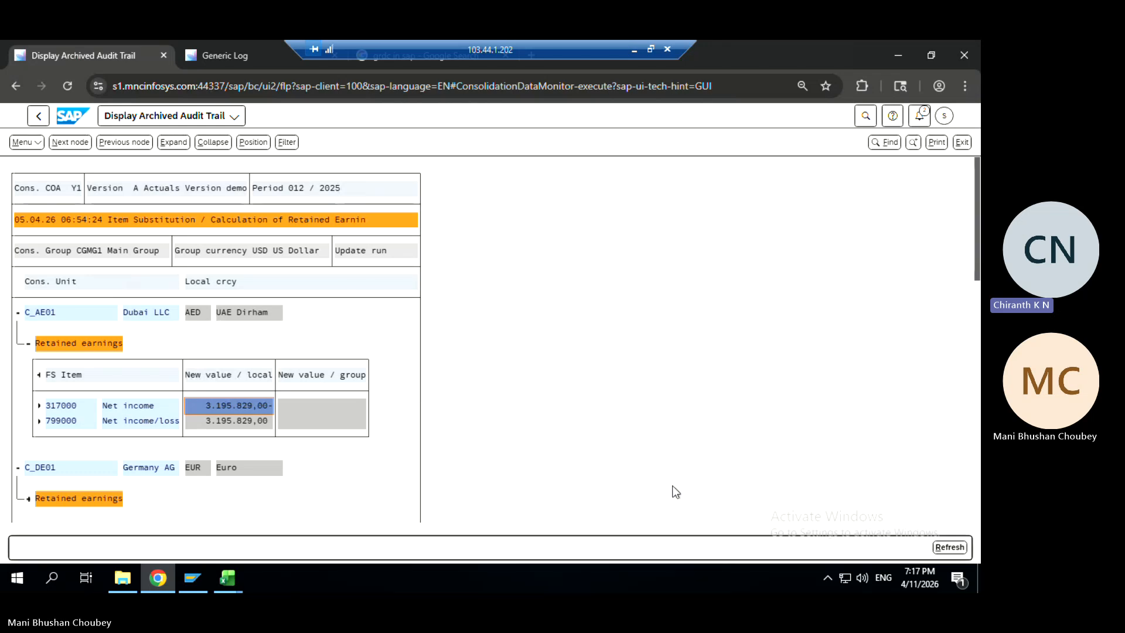
pyautogui.hotkey('alt', 'Tab')
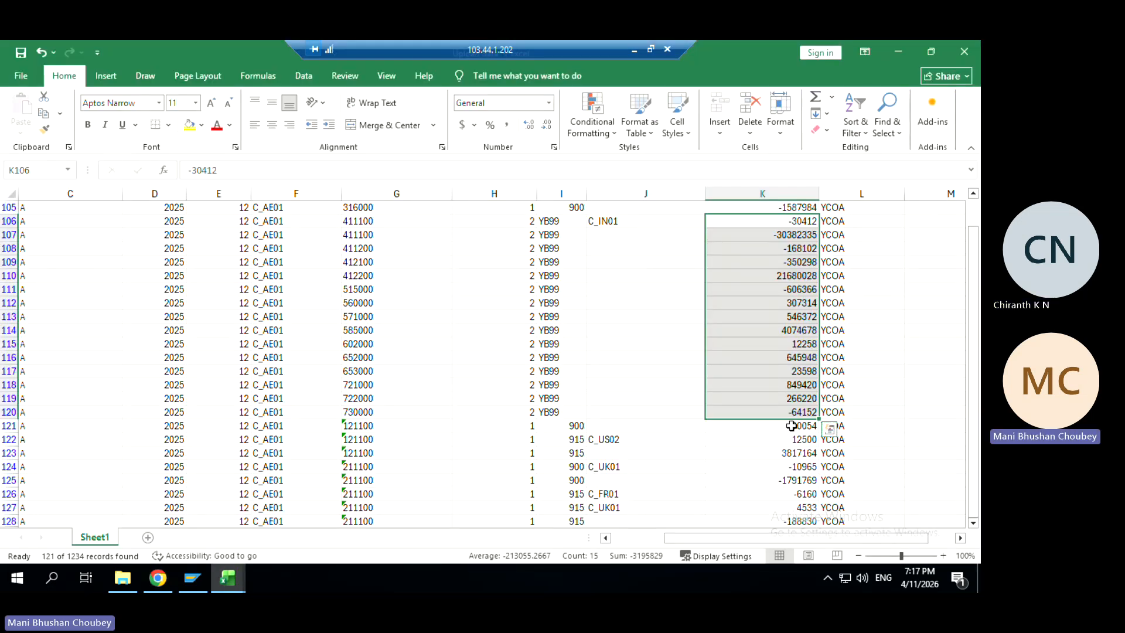
pyautogui.moveTo(791, 426); pyautogui.dragTo(794, 521)
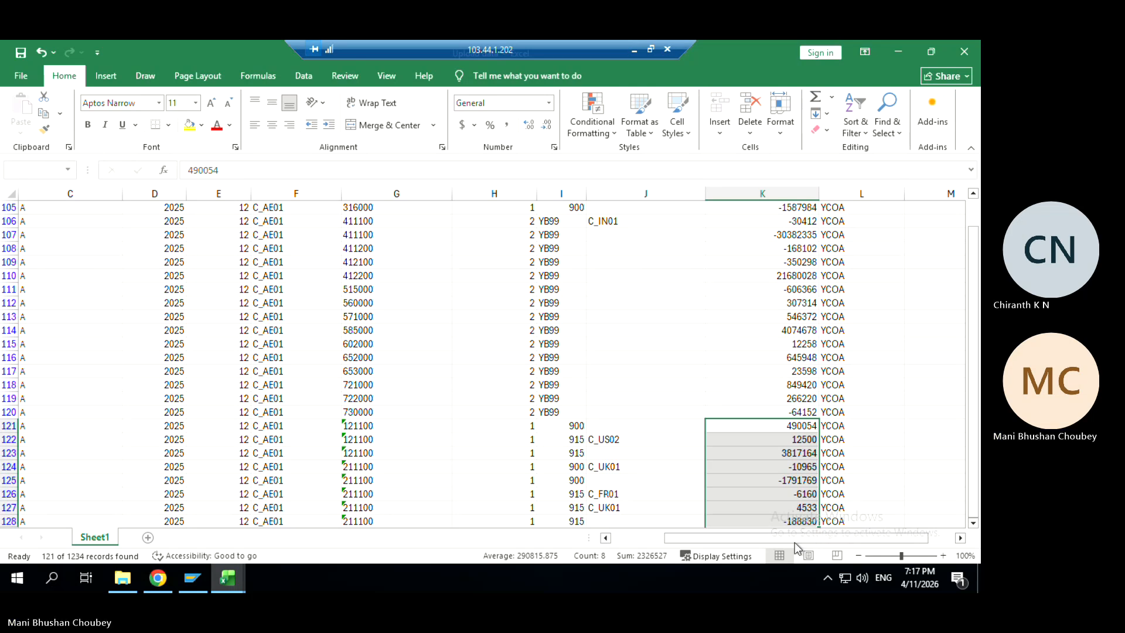
pyautogui.click(545, 317)
# Exclude YB99 in the SubItem filter (106 of 1234 records) and select column K from K8, totalling 3195829
pyautogui.hotkey('ctrl', 'Up')
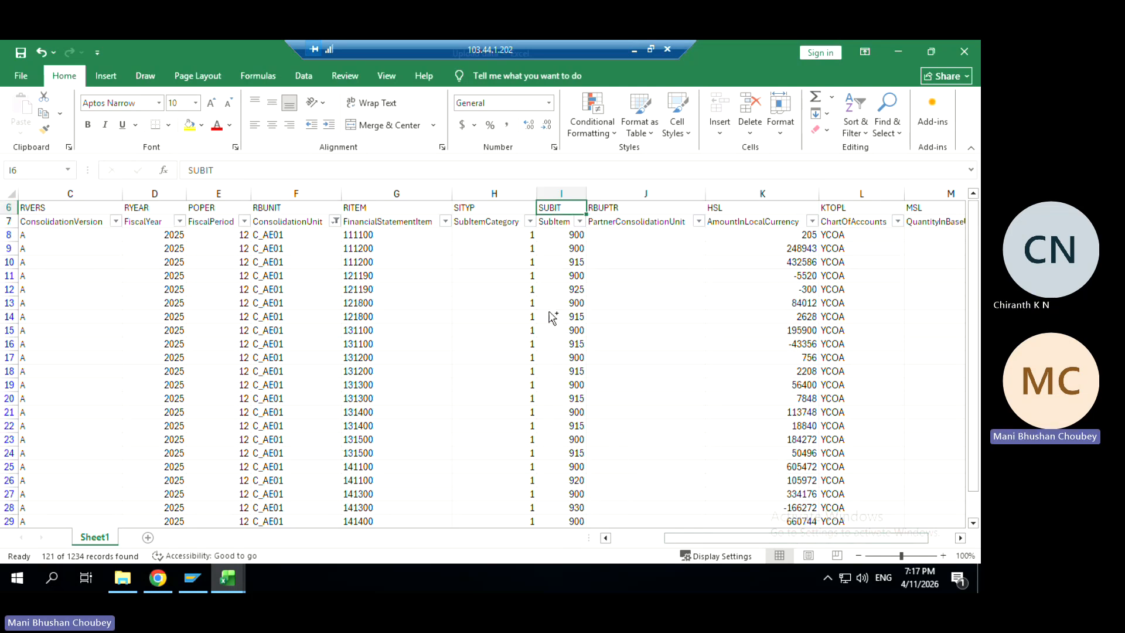
pyautogui.hotkey('ctrl', 'Up')
pyautogui.click(579, 290)
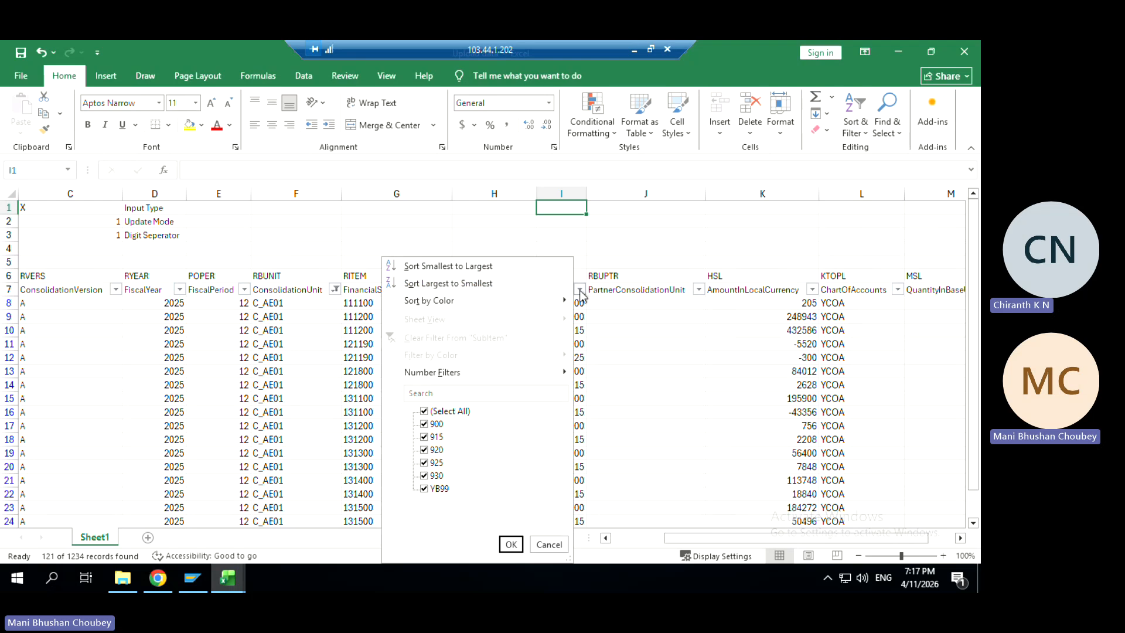
pyautogui.click(426, 490)
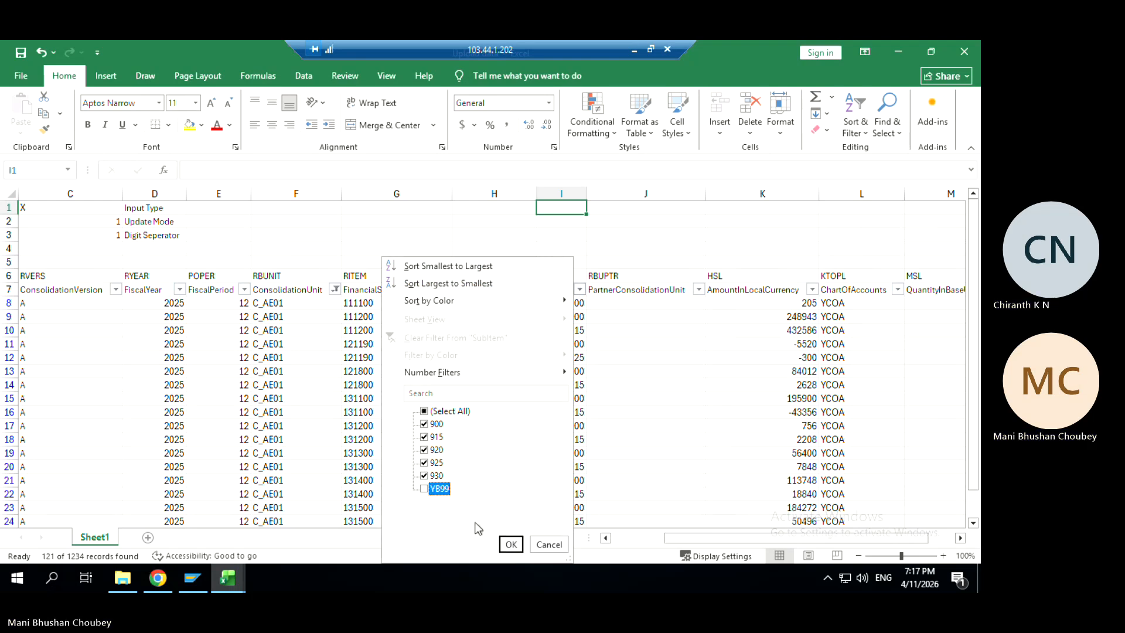
pyautogui.click(507, 545)
pyautogui.click(795, 302)
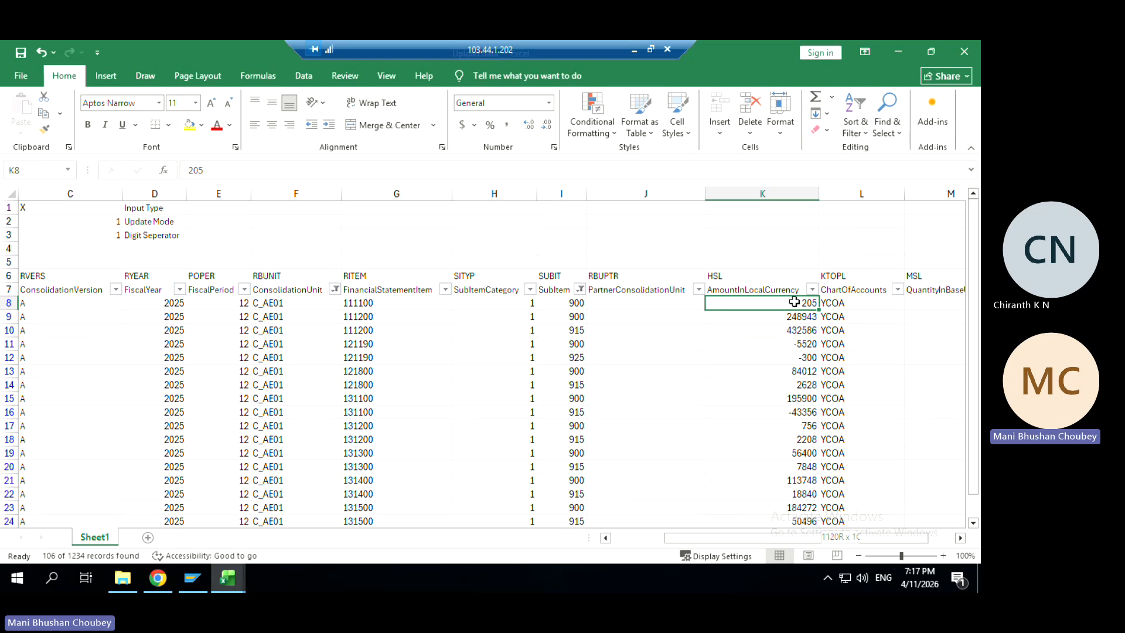
pyautogui.hotkey('ctrl', 'shift', 'Down')
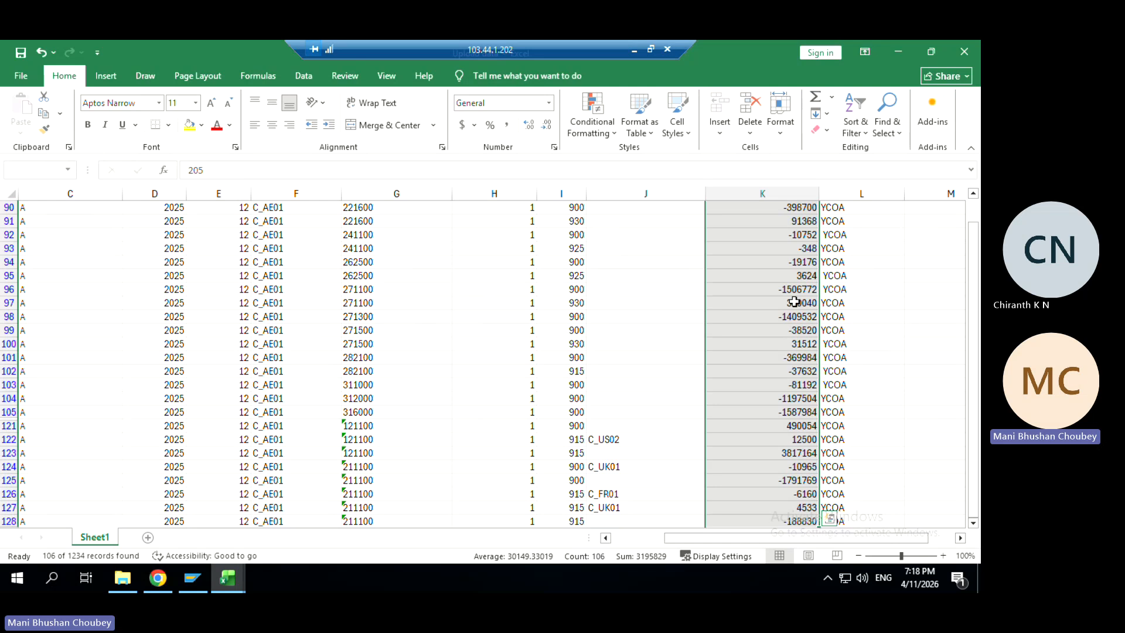
# Check the remaining sub-items in column I (900–930, no YB99) and show the SubItem filter choices
pyautogui.click(579, 384)
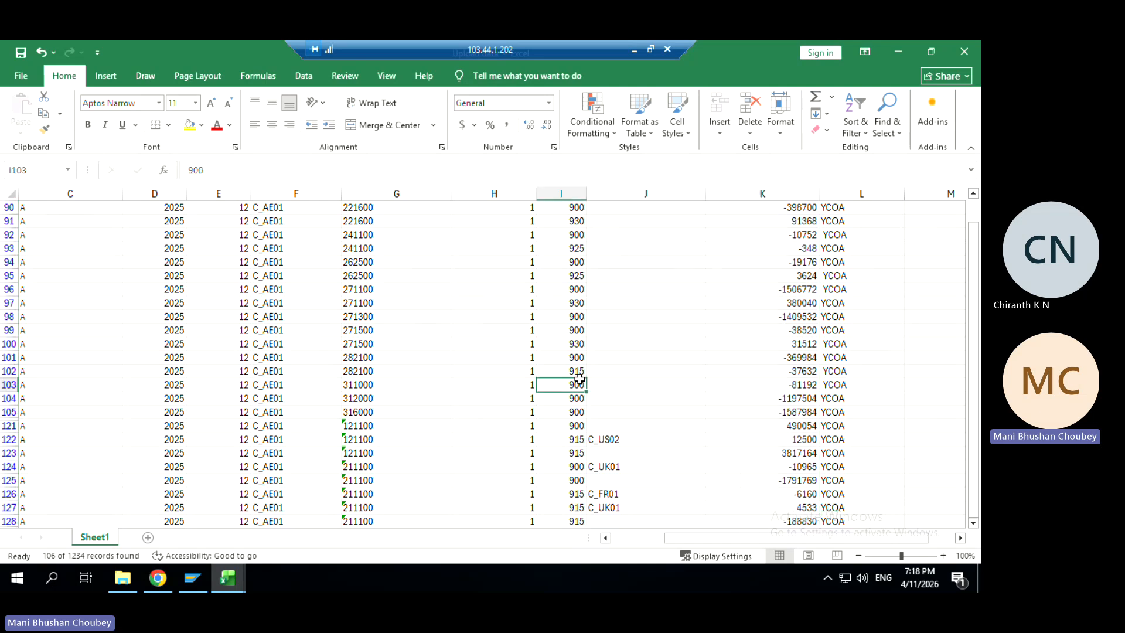
pyautogui.press('Down')
pyautogui.press('Down')
pyautogui.press('Down')
pyautogui.press('Down')
pyautogui.press('Down')
pyautogui.press('Down')
pyautogui.press('Down')
pyautogui.press('Down')
pyautogui.press('Down')
pyautogui.press('Down')
pyautogui.press('Down')
pyautogui.press('Down')
pyautogui.press('Down')
pyautogui.press('Down')
pyautogui.press('Down')
pyautogui.press('Down')
pyautogui.press('Down')
pyautogui.press('Down')
pyautogui.press('Down')
pyautogui.press('Down')
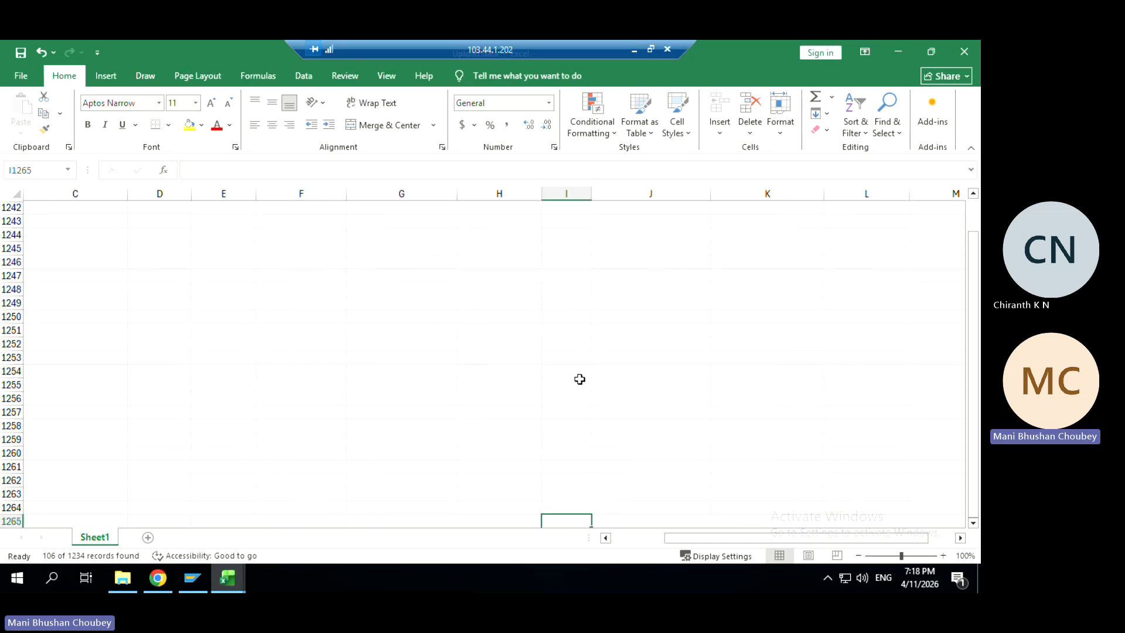
pyautogui.press('Up')
pyautogui.press('Up')
pyautogui.press('Up')
pyautogui.press('Up')
pyautogui.press('Up')
pyautogui.press('Up')
pyautogui.press('Up')
pyautogui.press('Up')
pyautogui.press('Up')
pyautogui.press('Up')
pyautogui.press('Up')
pyautogui.press('Up')
pyautogui.press('Up')
pyautogui.press('Up')
pyautogui.press('Up')
pyautogui.press('Up')
pyautogui.press('Up')
pyautogui.press('Up')
pyautogui.press('Up')
pyautogui.press('Up')
pyautogui.press('Up')
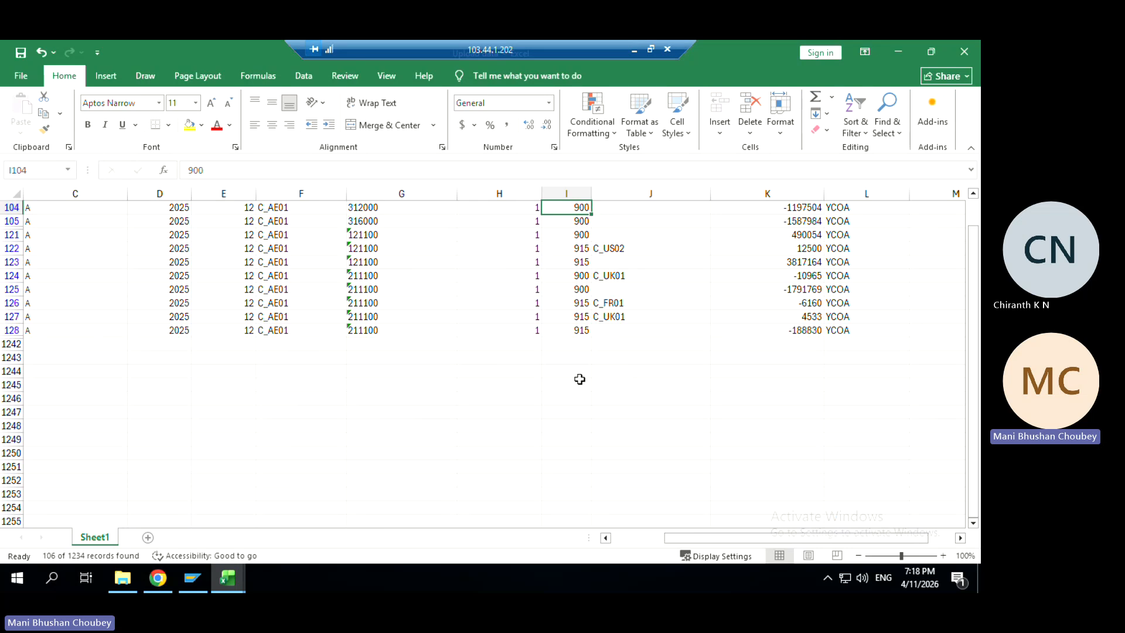
pyautogui.press('Up')
pyautogui.press('Up')
pyautogui.press('Up')
pyautogui.press('Up')
pyautogui.press('Up')
pyautogui.press('Up')
pyautogui.press('Up')
pyautogui.press('Up')
pyautogui.press('Up')
pyautogui.press('Up')
pyautogui.press('Up')
pyautogui.press('Up')
pyautogui.press('Up')
pyautogui.press('Up')
pyautogui.press('Up')
pyautogui.press('Up')
pyautogui.press('Up')
pyautogui.press('Up')
pyautogui.press('Up')
pyautogui.press('Up')
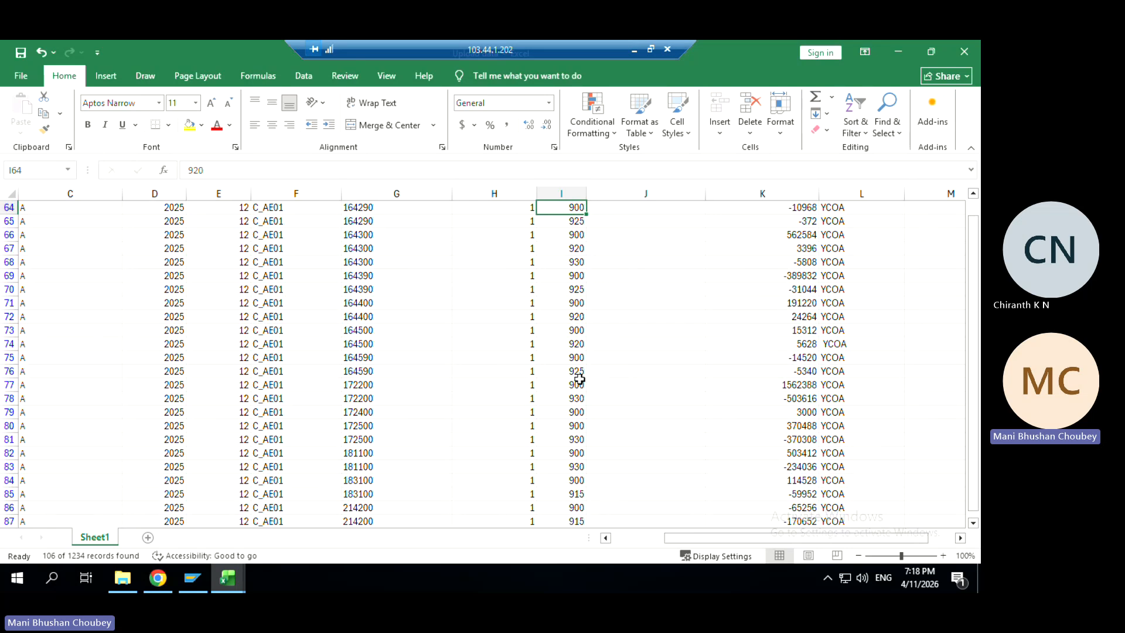
pyautogui.press('Up')
pyautogui.press('Up')
pyautogui.press('Up')
pyautogui.press('Up')
pyautogui.press('Up')
pyautogui.press('Up')
pyautogui.press('Up')
pyautogui.press('Up')
pyautogui.press('Up')
pyautogui.press('Up')
pyautogui.press('Up')
pyautogui.press('Up')
pyautogui.press('Up')
pyautogui.press('Up')
pyautogui.press('Up')
pyautogui.press('Up')
pyautogui.press('Up')
pyautogui.press('Up')
pyautogui.press('Up')
pyautogui.press('Up')
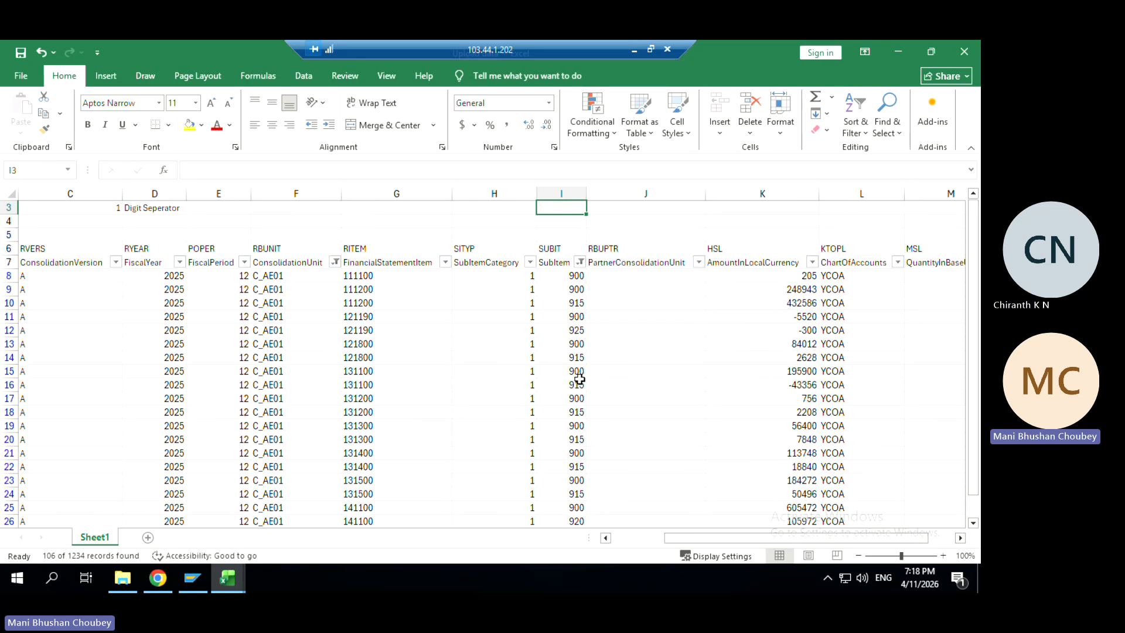
pyautogui.press('Down')
pyautogui.press('Down')
pyautogui.press('Down')
pyautogui.press('Down')
pyautogui.press('Down')
pyautogui.press('Down')
pyautogui.press('Down')
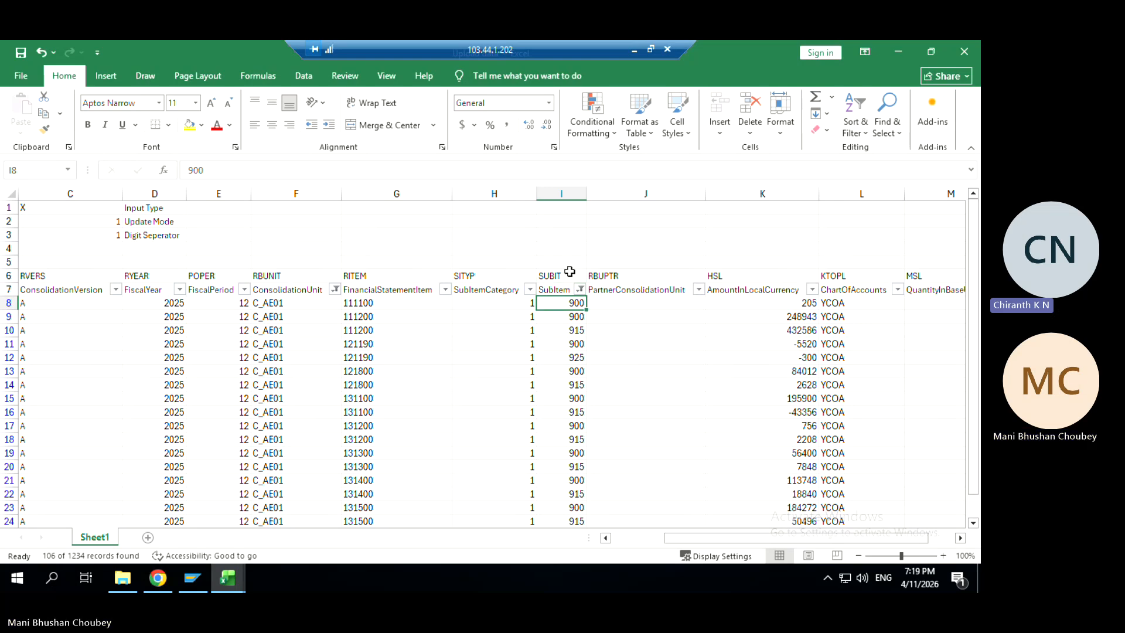
pyautogui.click(569, 331)
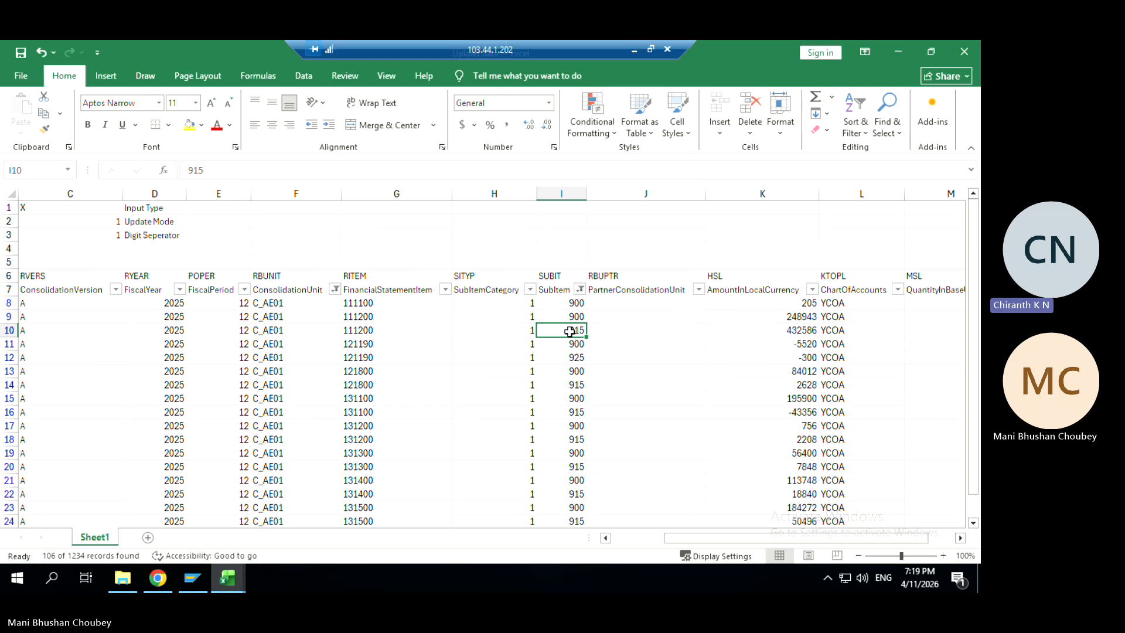
pyautogui.press('Down')
pyautogui.press('Down')
pyautogui.press('Down')
pyautogui.press('Down')
pyautogui.press('Down')
pyautogui.press('Down')
pyautogui.press('Down')
pyautogui.press('Down')
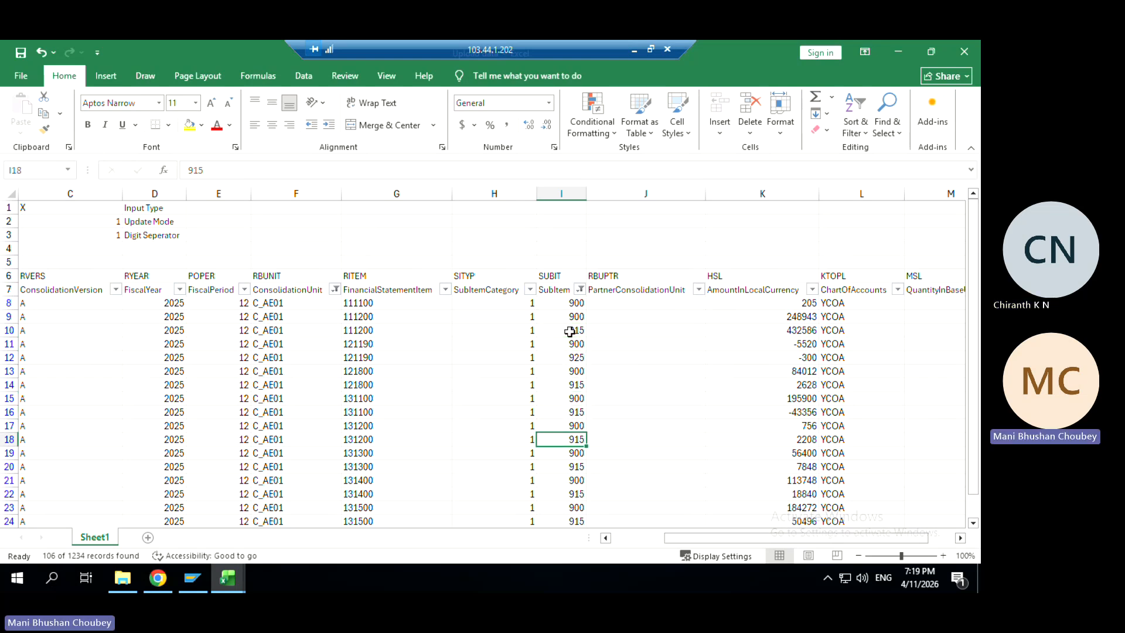
pyautogui.press('Down')
pyautogui.press('Down')
pyautogui.press('Down')
pyautogui.press('Down')
pyautogui.press('Down')
pyautogui.press('Down')
pyautogui.press('Down')
pyautogui.press('Down')
pyautogui.press('Down')
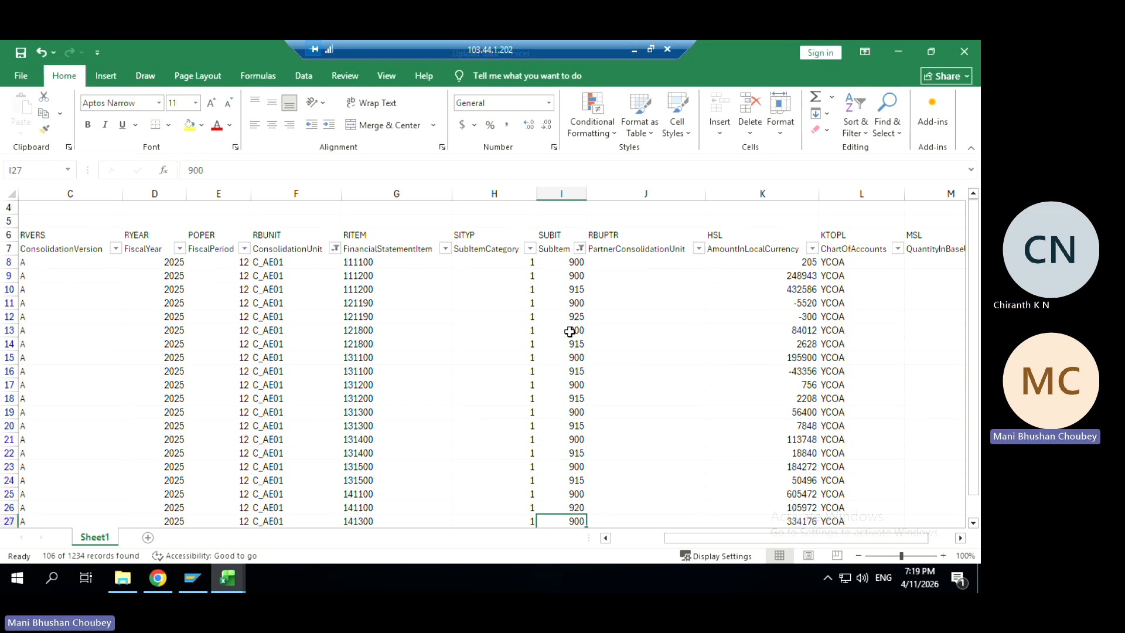
pyautogui.press('Down')
pyautogui.press('Down')
pyautogui.press('Down')
pyautogui.press('Down')
pyautogui.press('Down')
pyautogui.press('Down')
pyautogui.press('Down')
pyautogui.press('Down')
pyautogui.press('Down')
pyautogui.press('Down')
pyautogui.press('Down')
pyautogui.press('Down')
pyautogui.press('Down')
pyautogui.press('Down')
pyautogui.press('Down')
pyautogui.press('Down')
pyautogui.press('Down')
pyautogui.press('Down')
pyautogui.press('Down')
pyautogui.press('Down')
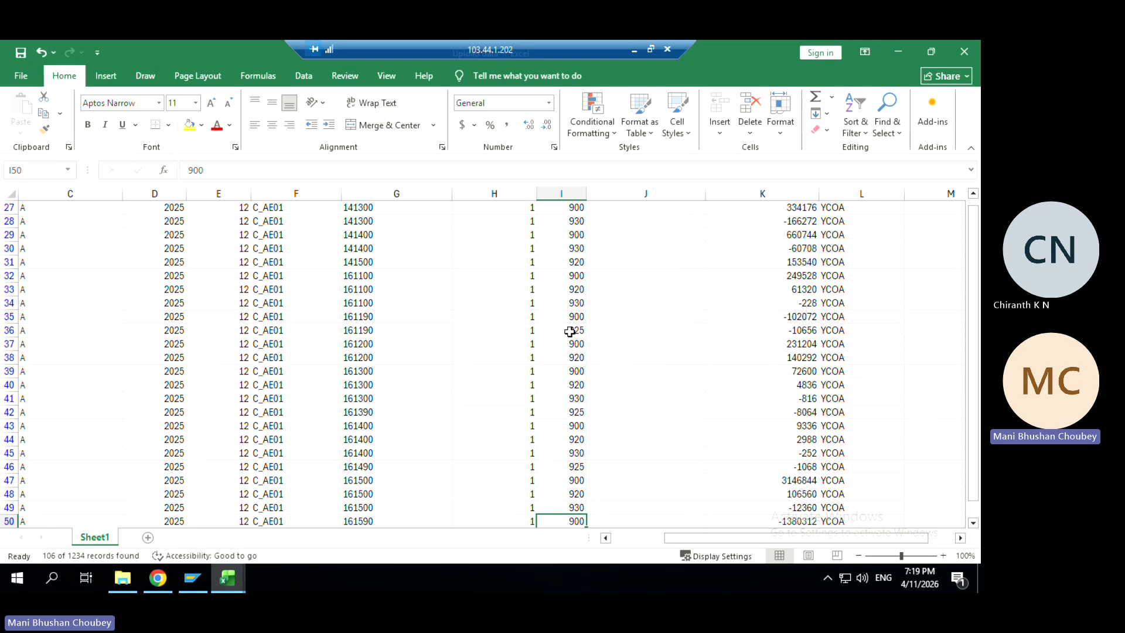
pyautogui.press('Down')
pyautogui.press('Up')
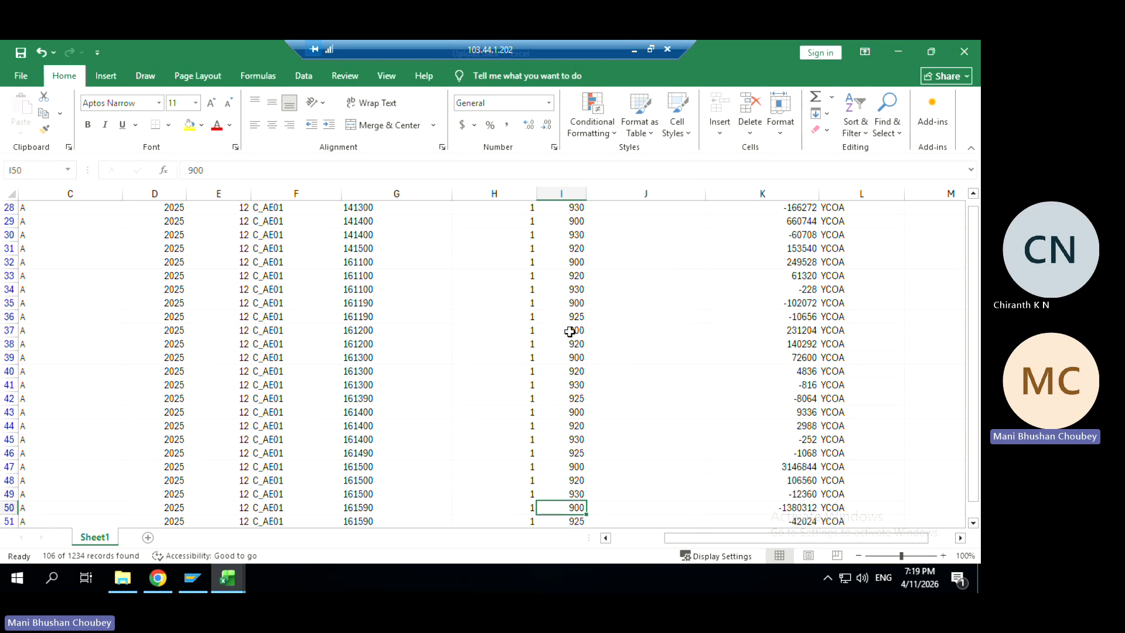
pyautogui.press('Up')
pyautogui.press('Up')
pyautogui.press('Up')
pyautogui.press('Up')
pyautogui.press('Up')
pyautogui.press('Up')
pyautogui.press('Up')
pyautogui.press('Up')
pyautogui.press('Up')
pyautogui.press('Up')
pyautogui.press('Up')
pyautogui.press('Up')
pyautogui.press('Up')
pyautogui.press('Up')
pyautogui.press('Up')
pyautogui.press('Up')
pyautogui.press('Up')
pyautogui.press('Up')
pyautogui.press('Up')
pyautogui.press('Up')
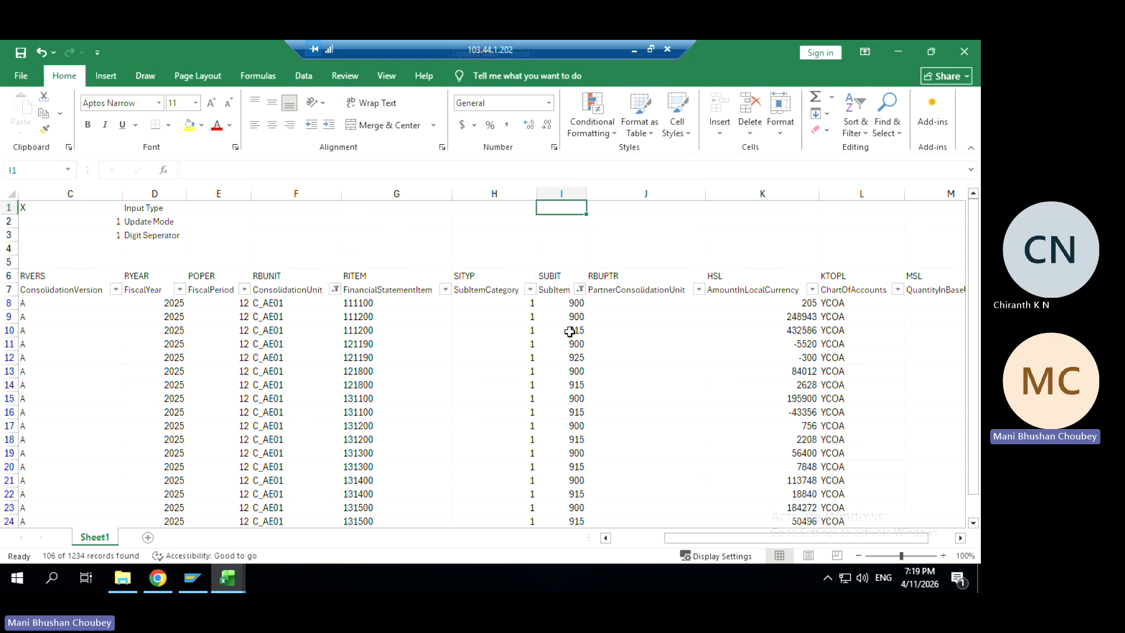
pyautogui.click(579, 288)
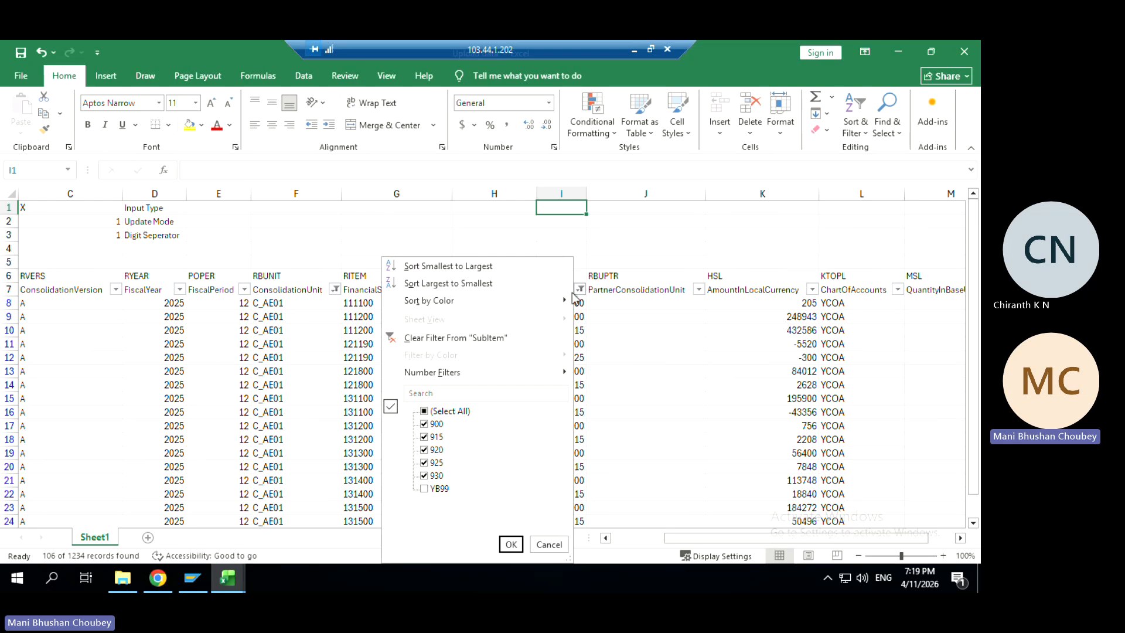
# Filter the SubItem column to YB99 only and select the YB99 sub-item cells in rows 106–118
pyautogui.click(424, 412)
pyautogui.click(424, 411)
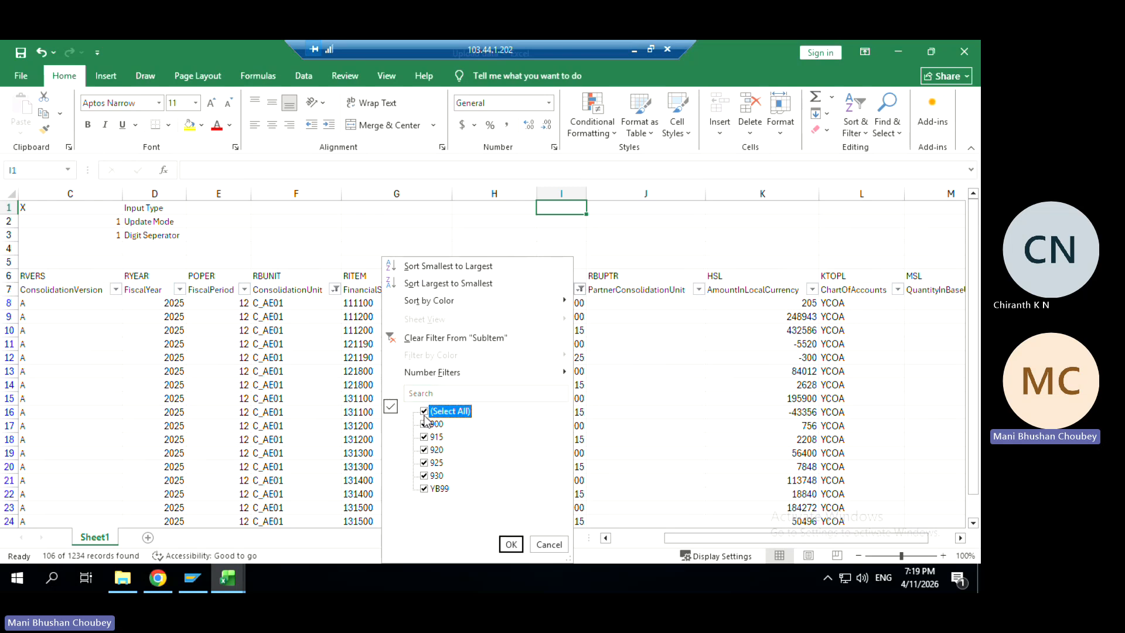
pyautogui.click(424, 489)
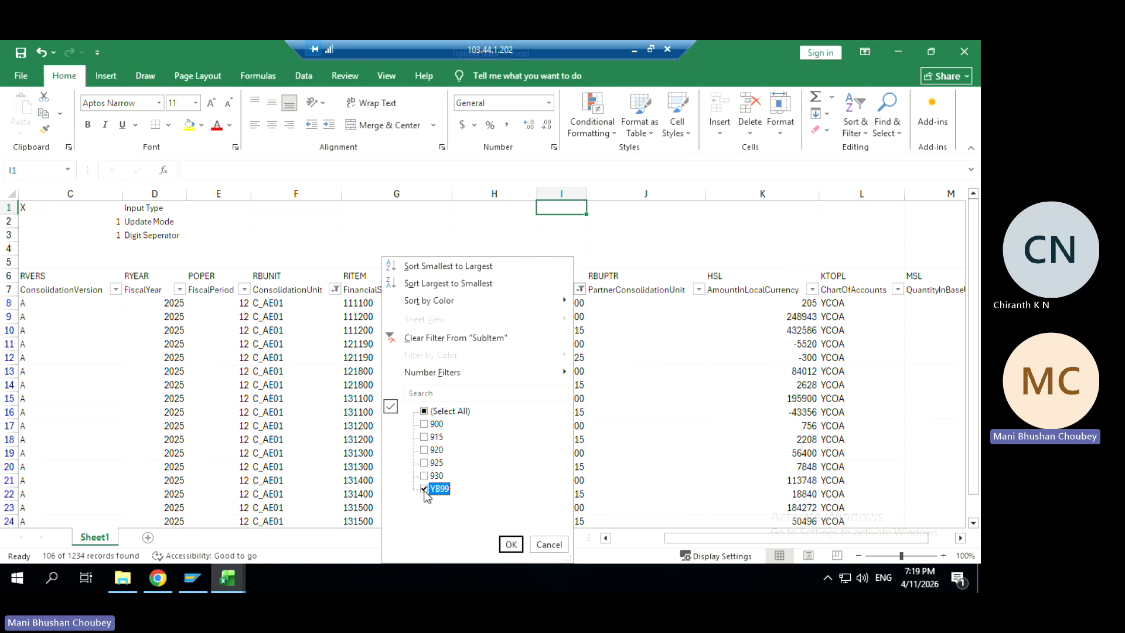
pyautogui.press('Return')
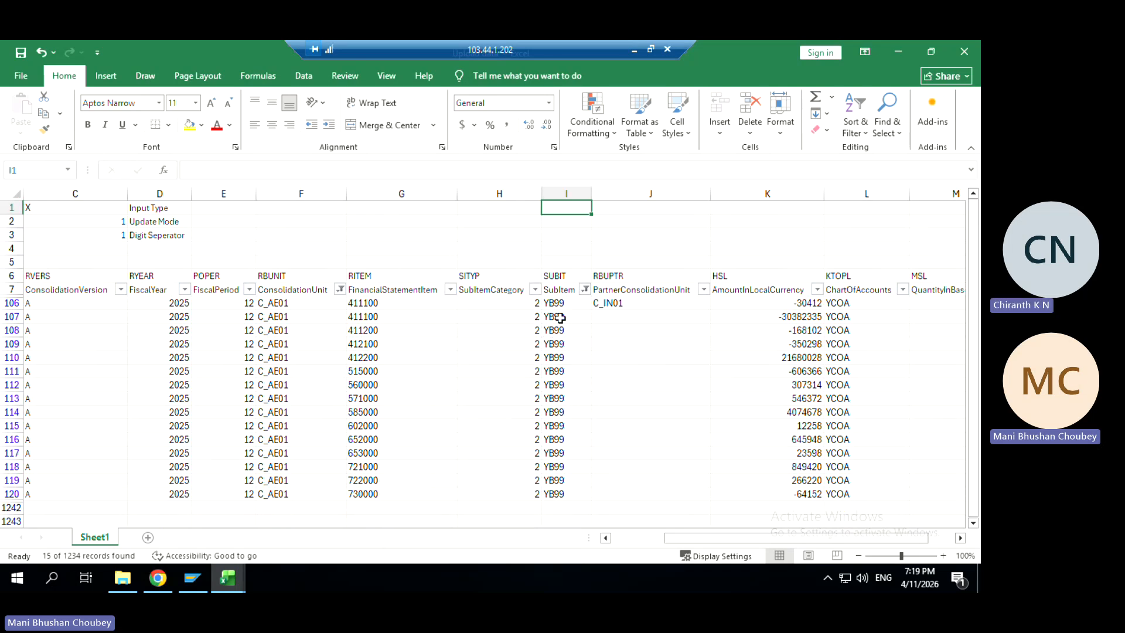
pyautogui.moveTo(553, 303); pyautogui.dragTo(553, 472)
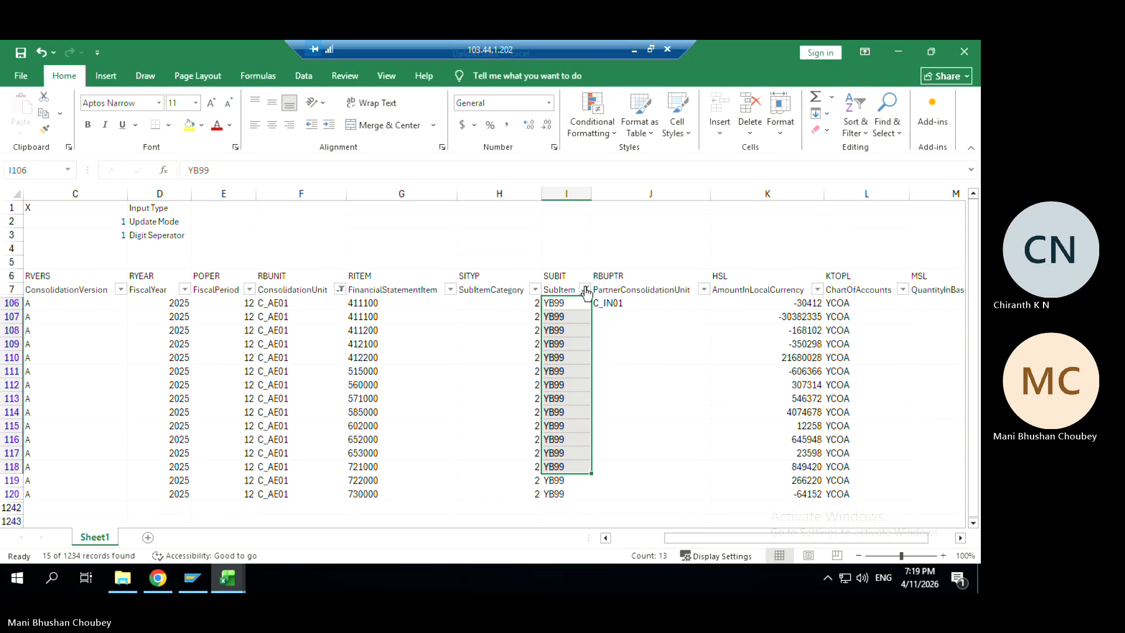
# Show all SubItem values again and review the C_AE01 sub-items down column I from I8
pyautogui.click(586, 290)
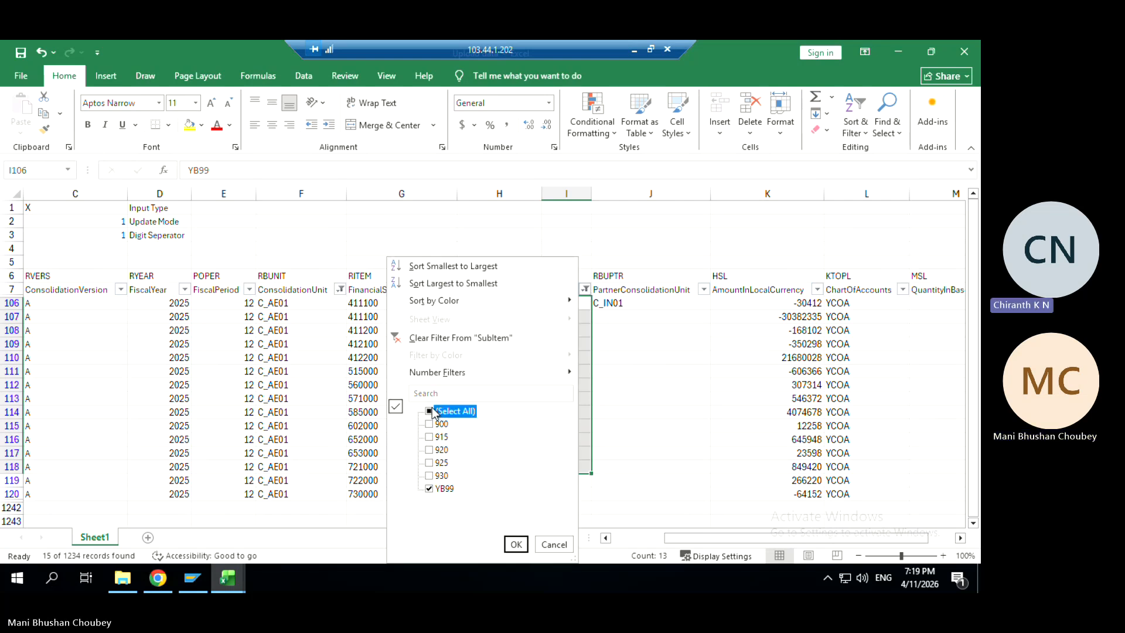
pyautogui.click(509, 543)
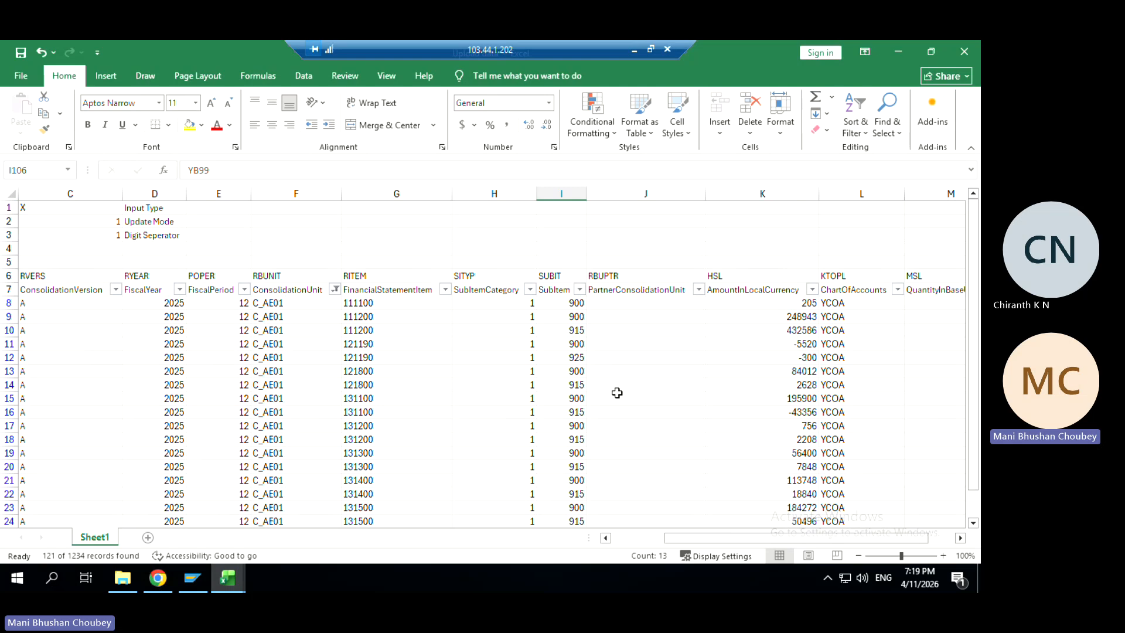
pyautogui.click(575, 305)
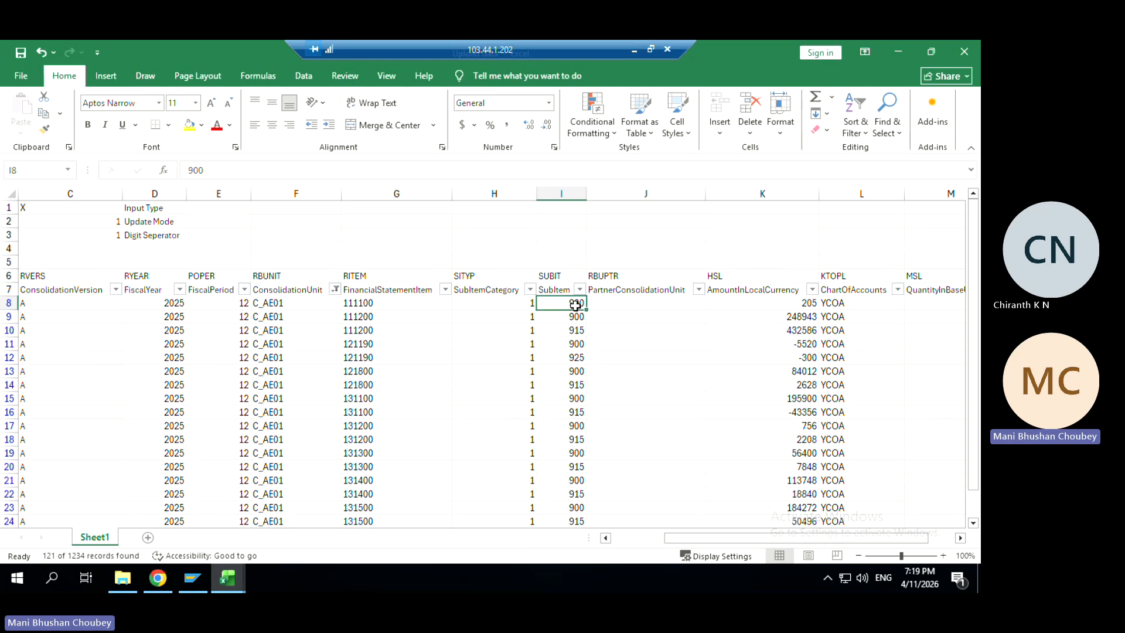
pyautogui.press('Down')
pyautogui.press('Down')
pyautogui.press('Down')
pyautogui.press('Down')
pyautogui.press('Down')
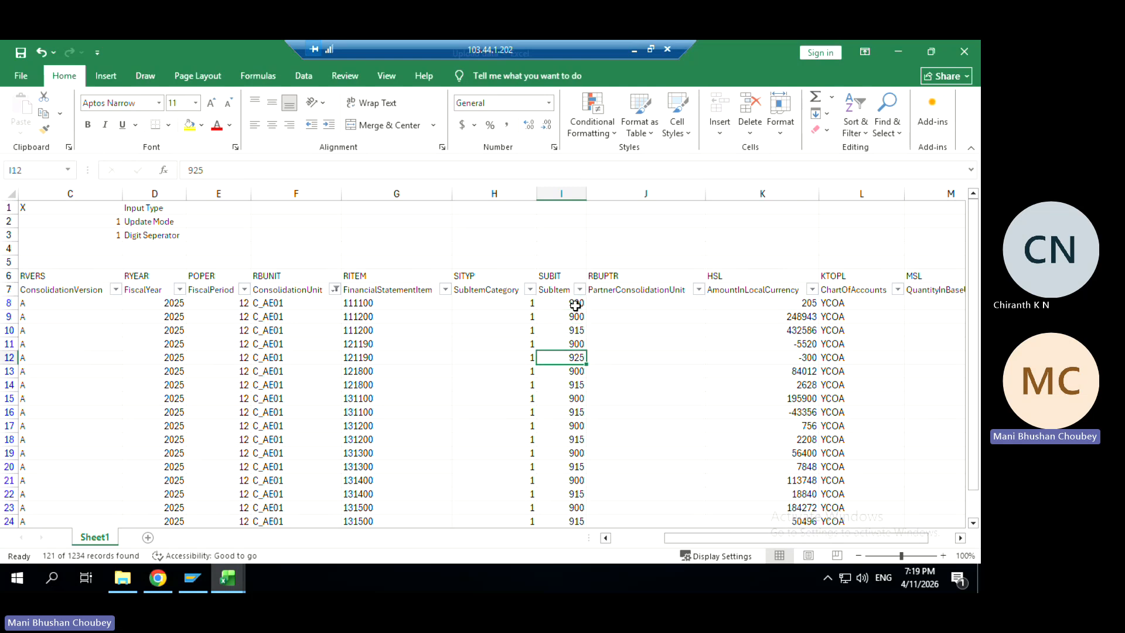
pyautogui.press('Down')
pyautogui.press('Down')
pyautogui.press('Down')
pyautogui.press('Down')
pyautogui.press('Down')
pyautogui.press('Down')
pyautogui.press('Down')
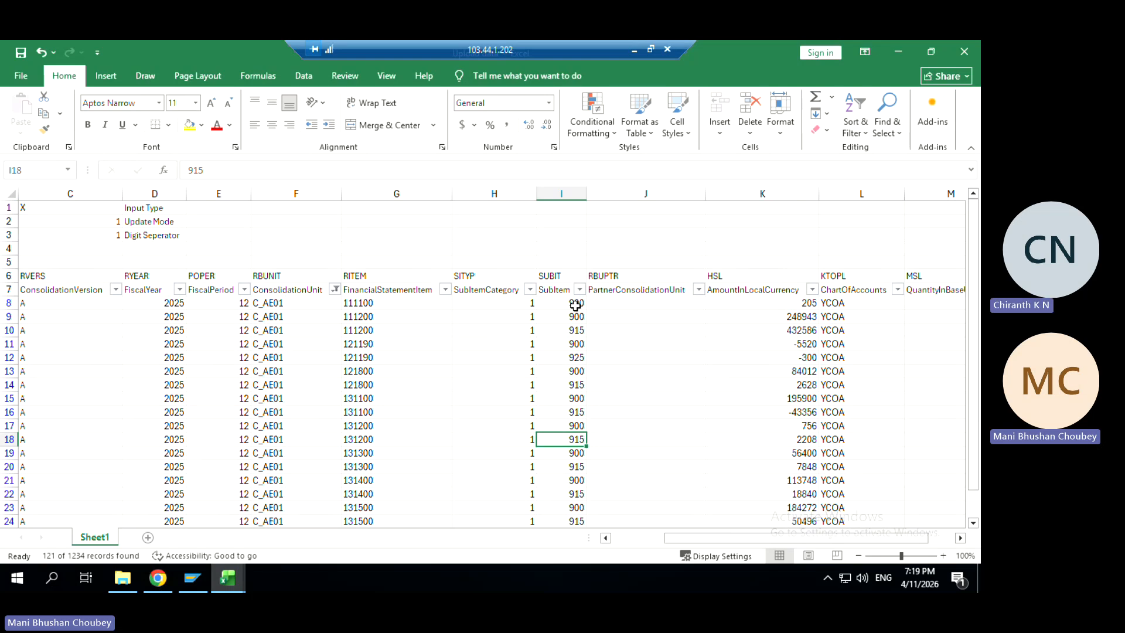
pyautogui.press('Down')
pyautogui.press('Down')
pyautogui.press('Down')
pyautogui.press('Down')
pyautogui.press('Down')
pyautogui.press('Down')
pyautogui.press('Down')
pyautogui.press('Down')
pyautogui.press('Down')
pyautogui.press('Down')
pyautogui.press('Down')
pyautogui.press('Down')
pyautogui.press('Down')
pyautogui.press('Down')
pyautogui.press('Down')
pyautogui.press('Down')
pyautogui.press('Down')
pyautogui.press('Down')
pyautogui.press('Down')
pyautogui.press('Down')
pyautogui.press('Down')
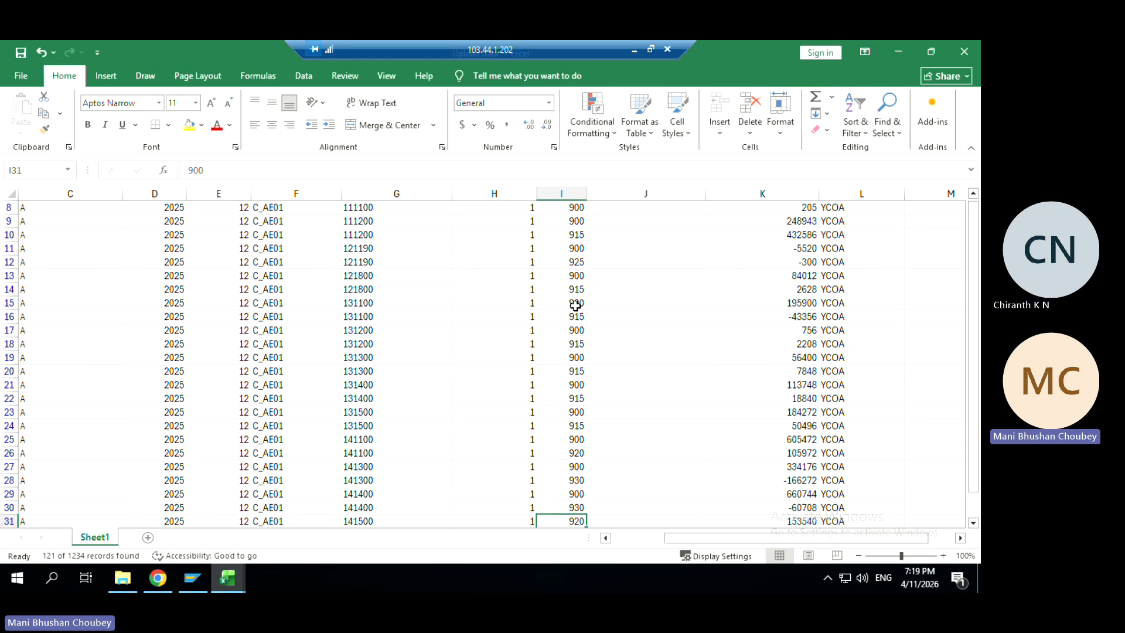
pyautogui.press('Down')
pyautogui.press('Down')
pyautogui.press('Down')
pyautogui.press('Down')
pyautogui.press('Down')
pyautogui.press('Down')
pyautogui.press('Down')
pyautogui.press('Down')
pyautogui.press('Down')
pyautogui.press('Down')
pyautogui.press('Down')
pyautogui.press('Down')
pyautogui.press('Down')
pyautogui.press('Down')
pyautogui.press('Down')
pyautogui.press('Down')
pyautogui.press('Down')
pyautogui.press('Down')
pyautogui.press('Down')
pyautogui.press('Down')
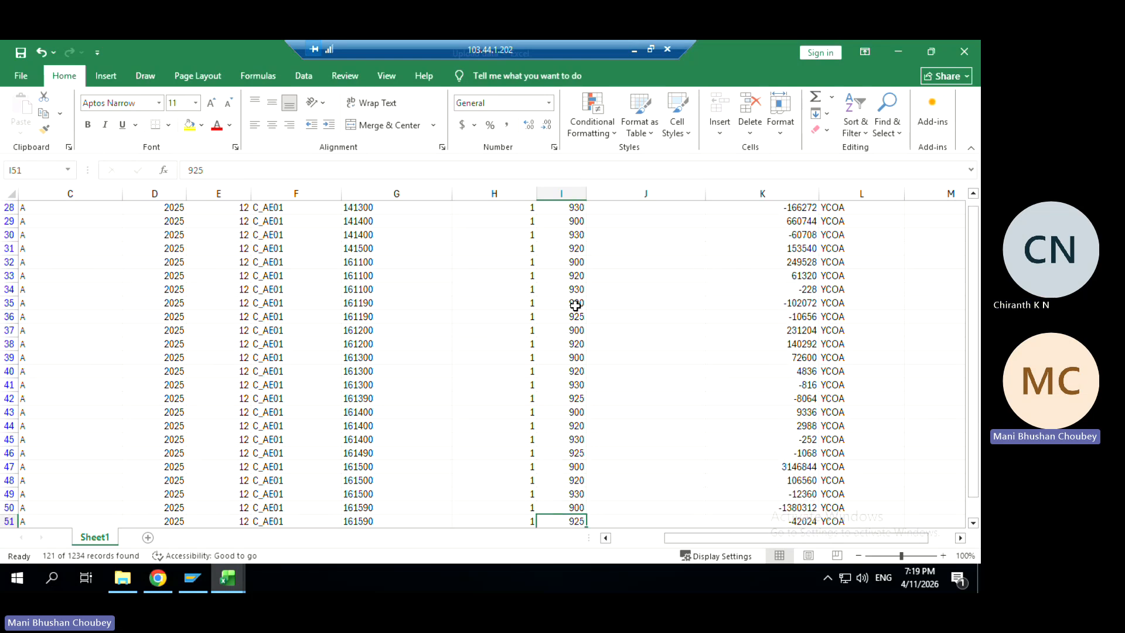
pyautogui.press('Down')
pyautogui.press('Down')
pyautogui.press('Down')
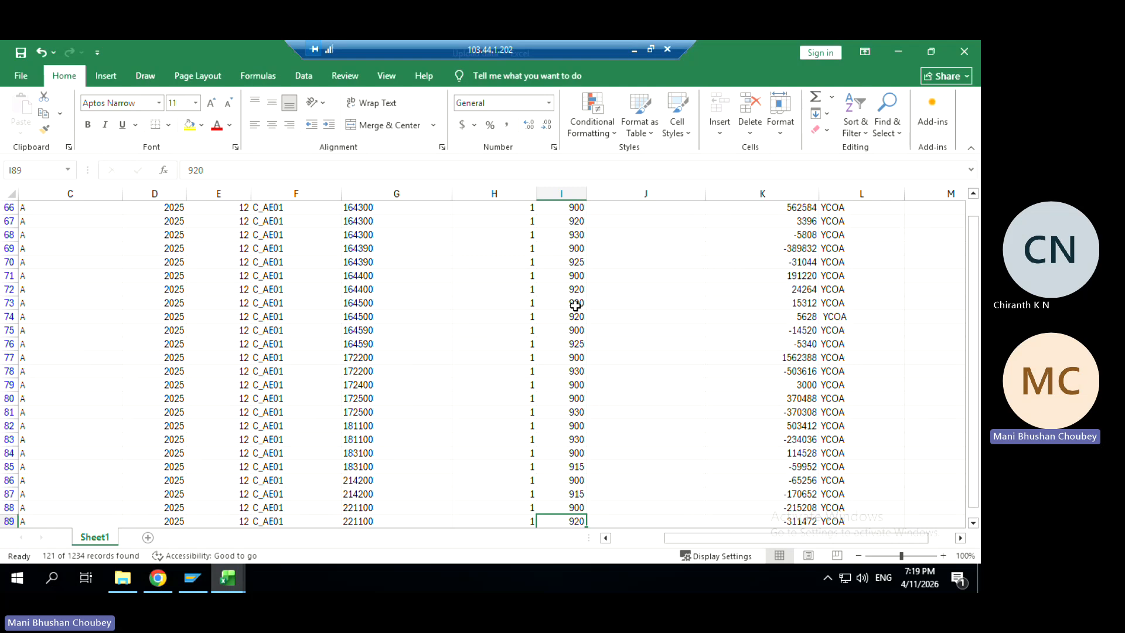
pyautogui.hotkey('alt', 'Tab')
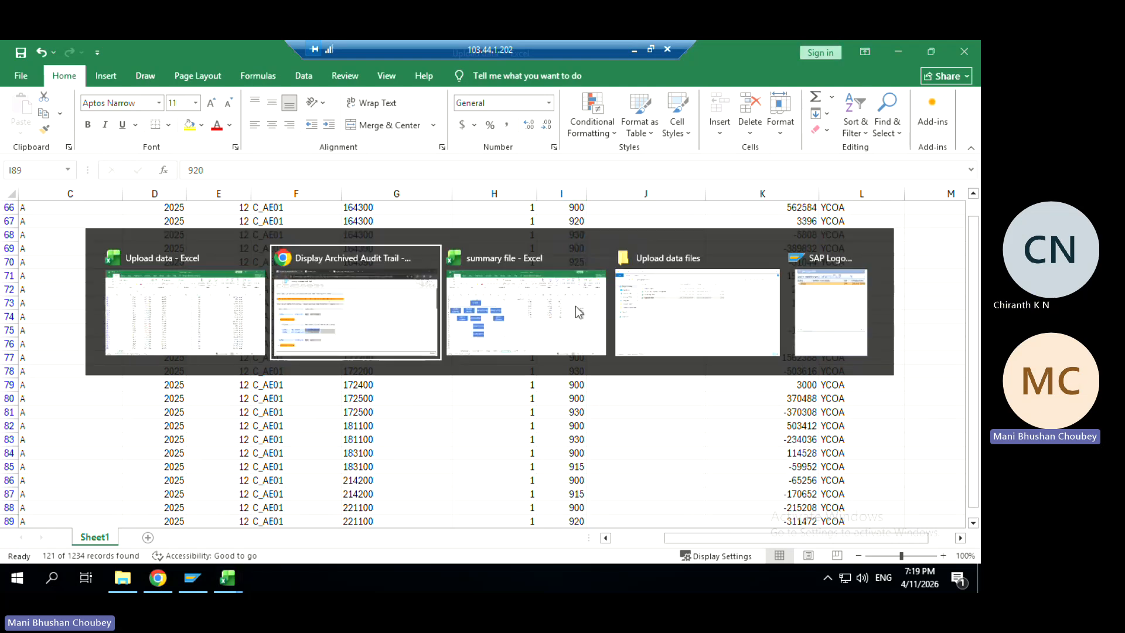
# In the archived audit trail, select items 317000 and 799000 and expand C_DE01's retained earnings showing 105.212,00
pyautogui.hotkey('alt', 'Tab')
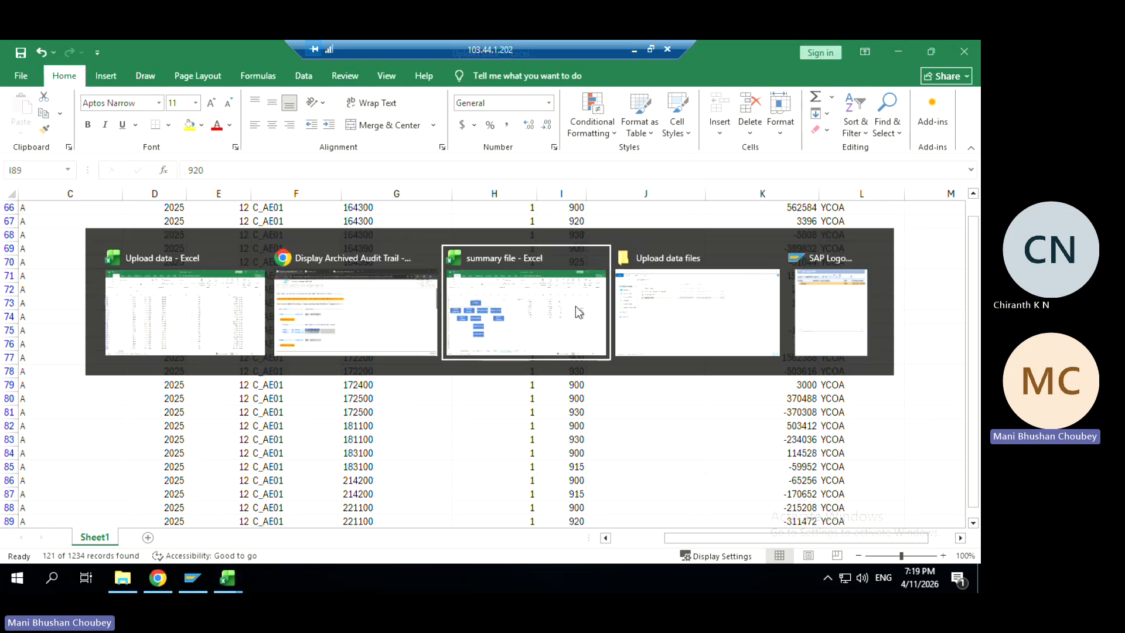
pyautogui.hotkey('alt', 'shift', 'Tab')
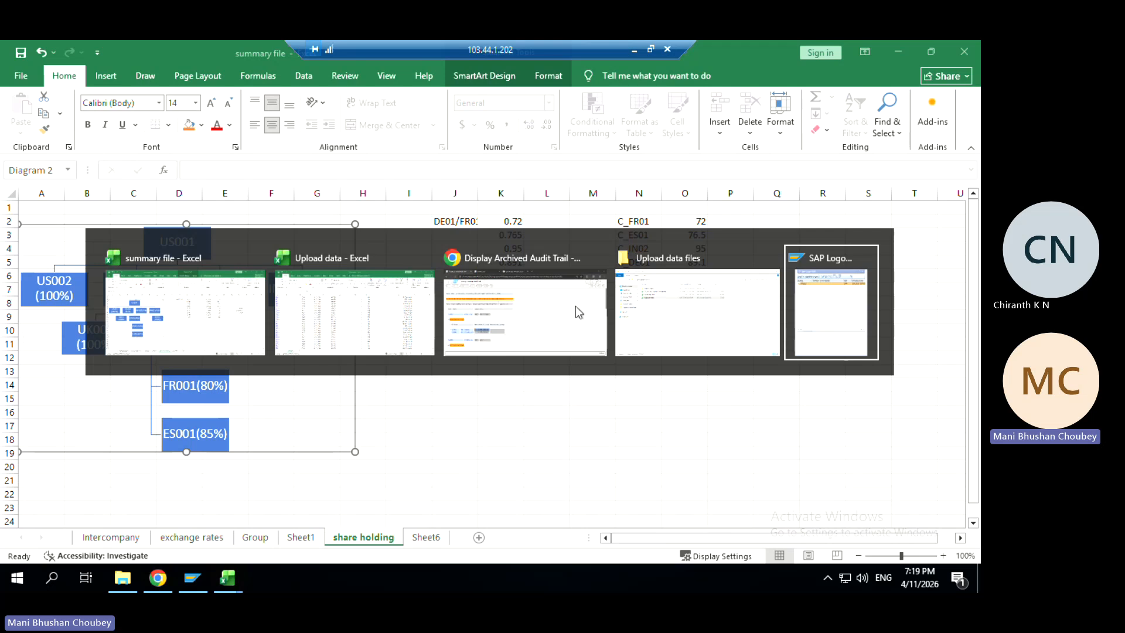
pyautogui.hotkey('alt', 'shift', 'Tab')
pyautogui.hotkey('alt', 'shift', 'Tab')
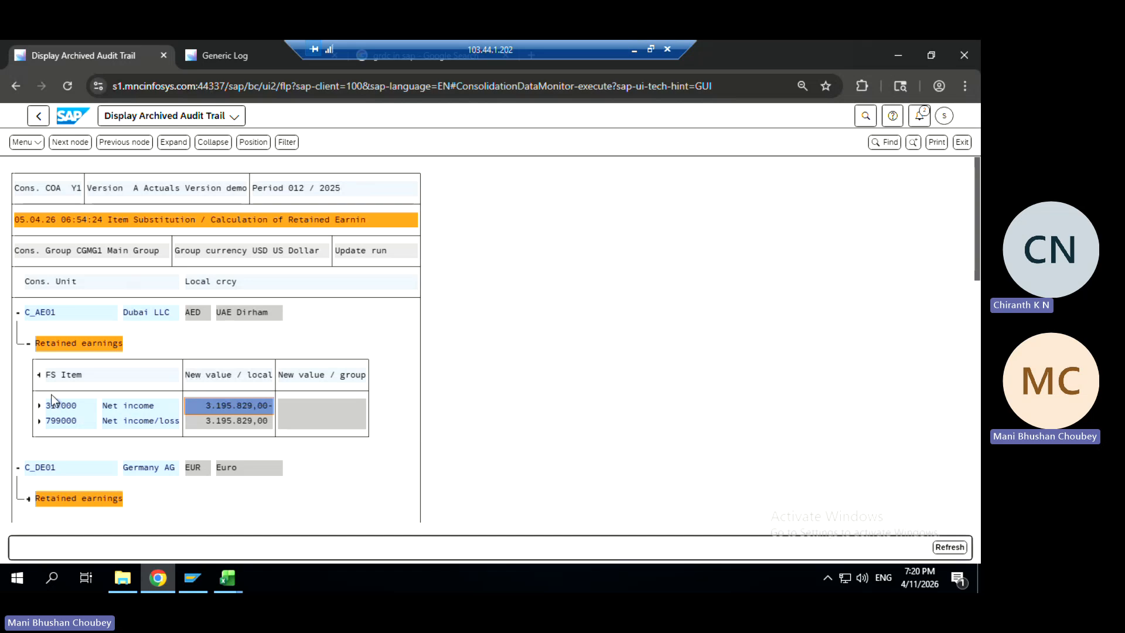
pyautogui.click(63, 410)
pyautogui.click(65, 419)
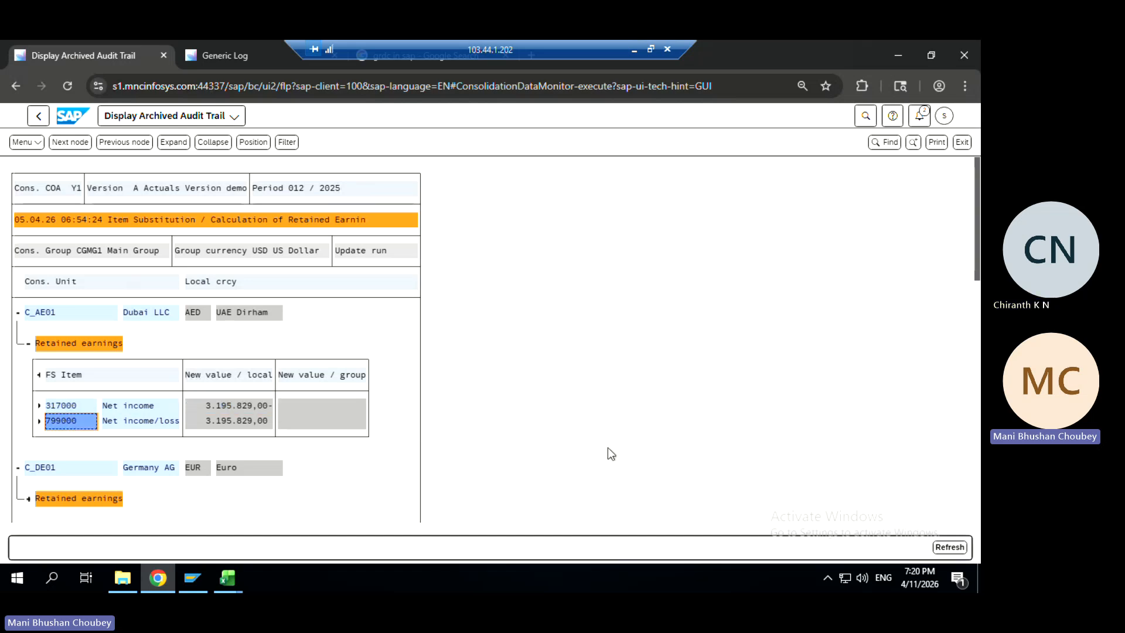
pyautogui.moveTo(977, 267); pyautogui.dragTo(977, 336)
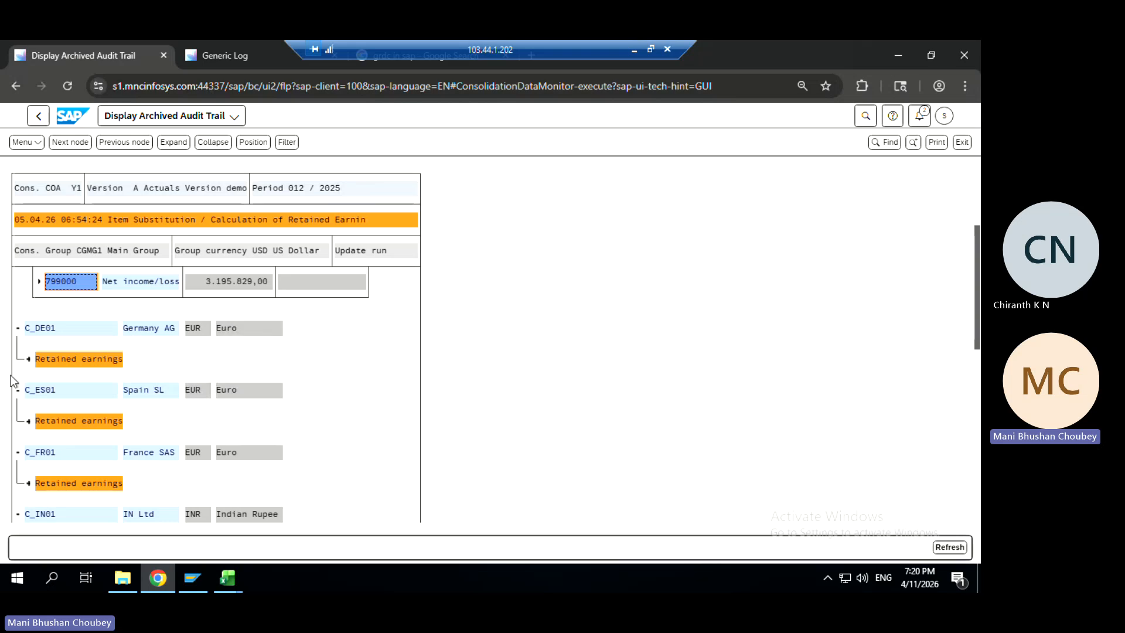
pyautogui.click(29, 359)
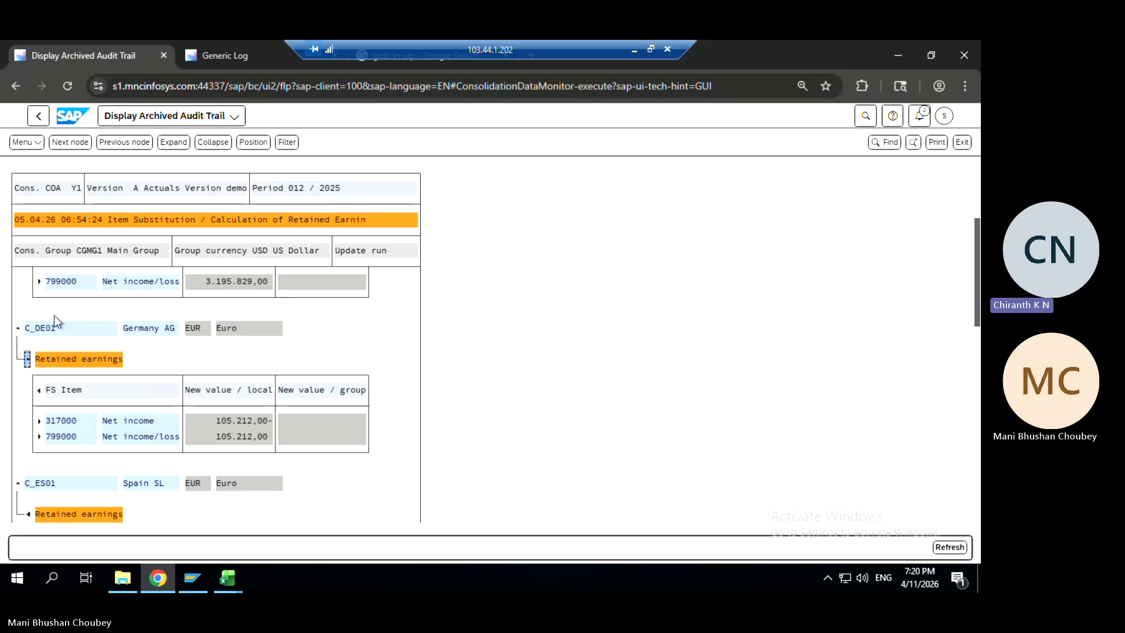
pyautogui.click(976, 178)
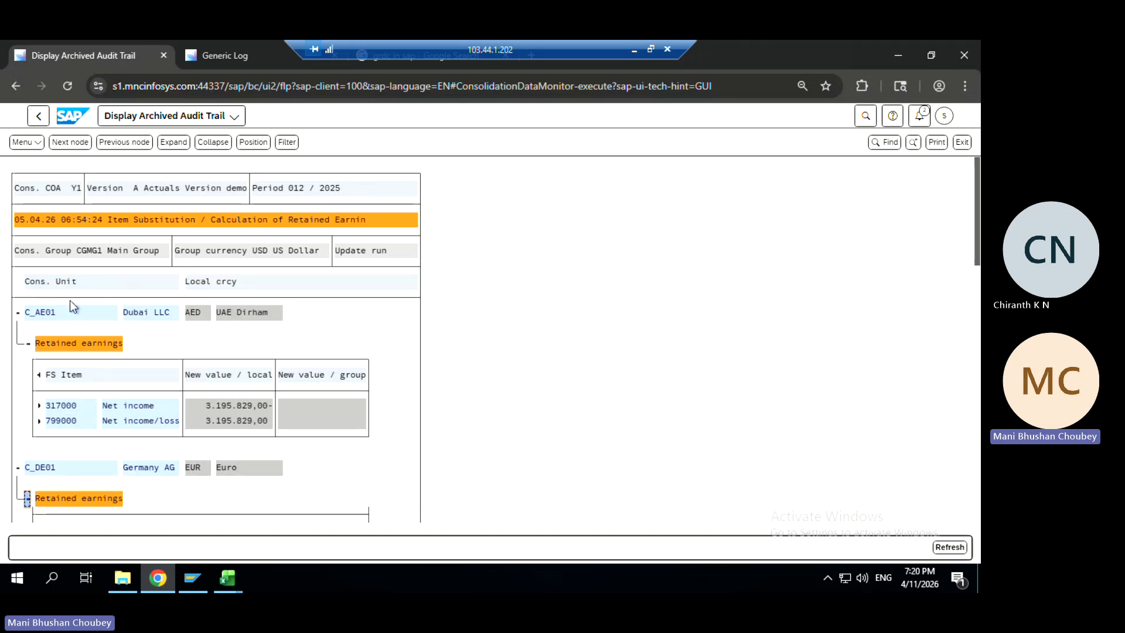
pyautogui.hotkey('alt', 'Tab')
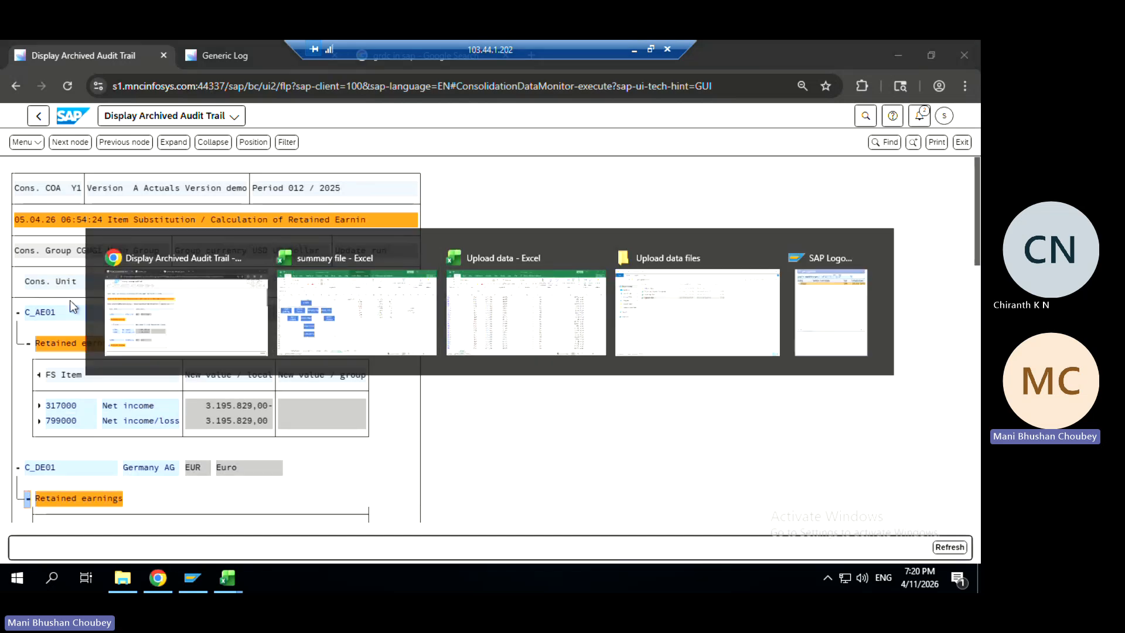
# Clear the C_AE01 consolidation unit filter so all upload data records show
pyautogui.click(252, 312)
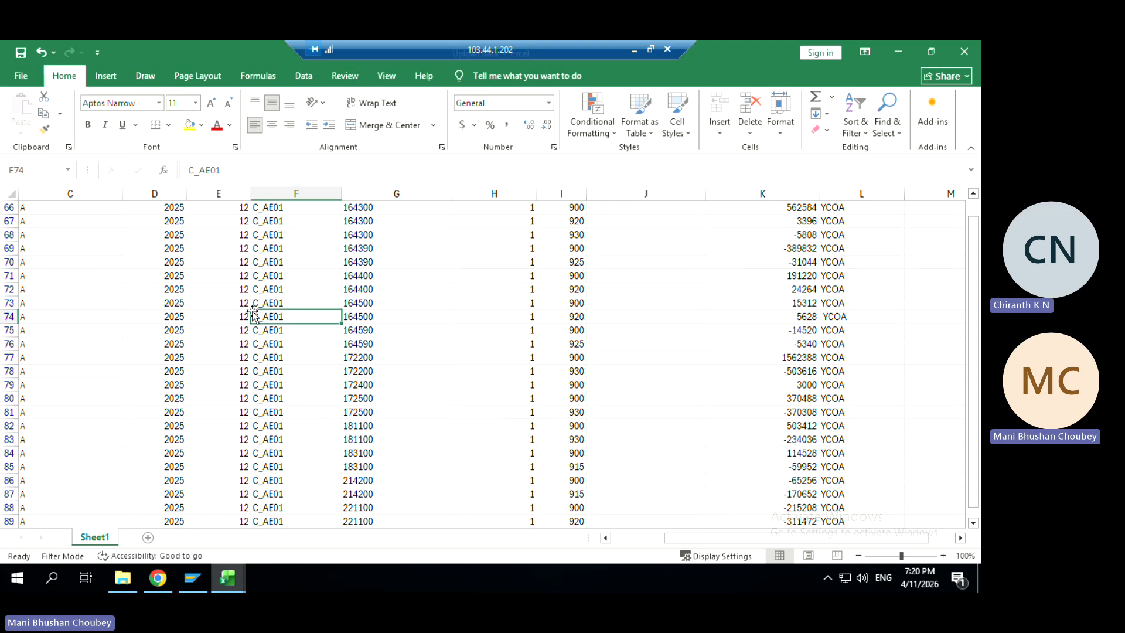
pyautogui.moveTo(975, 244); pyautogui.dragTo(975, 217)
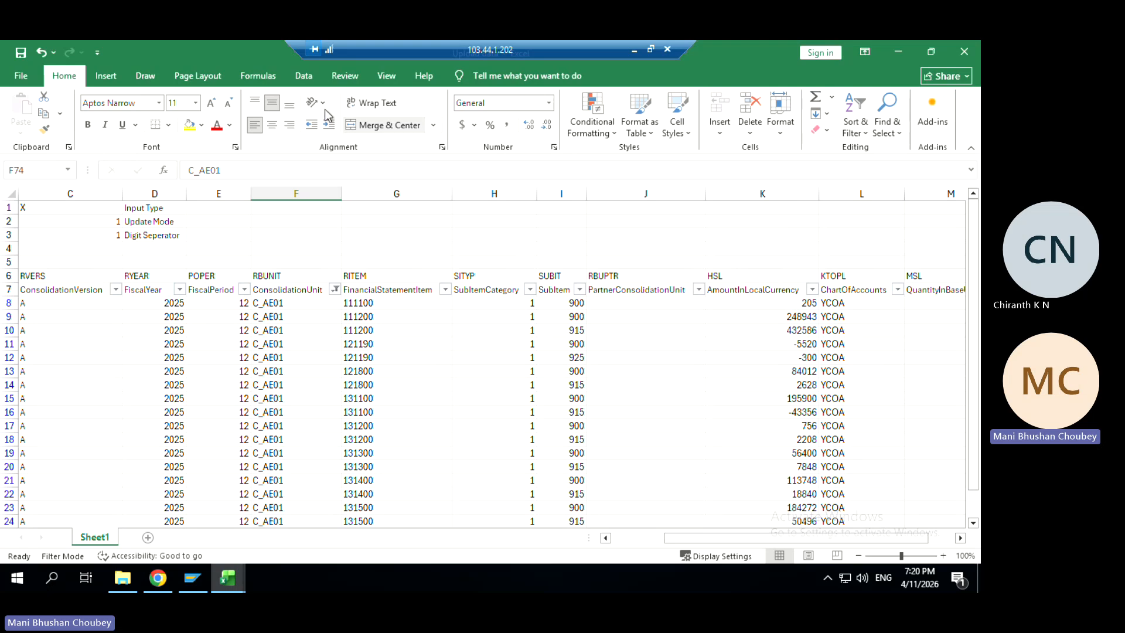
pyautogui.click(304, 76)
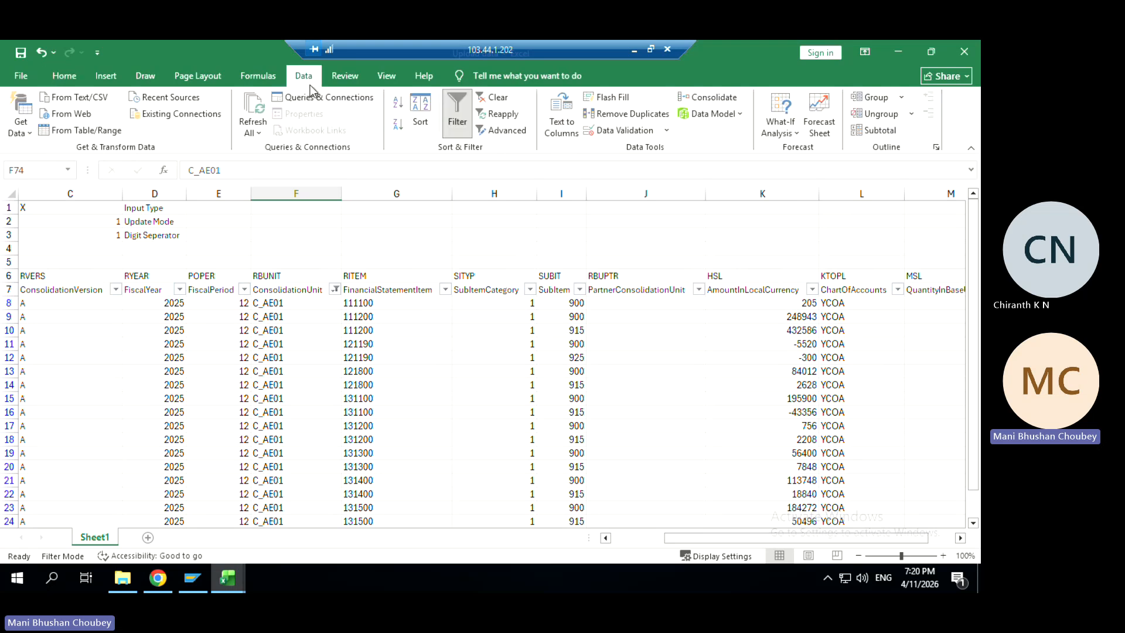
pyautogui.click(493, 99)
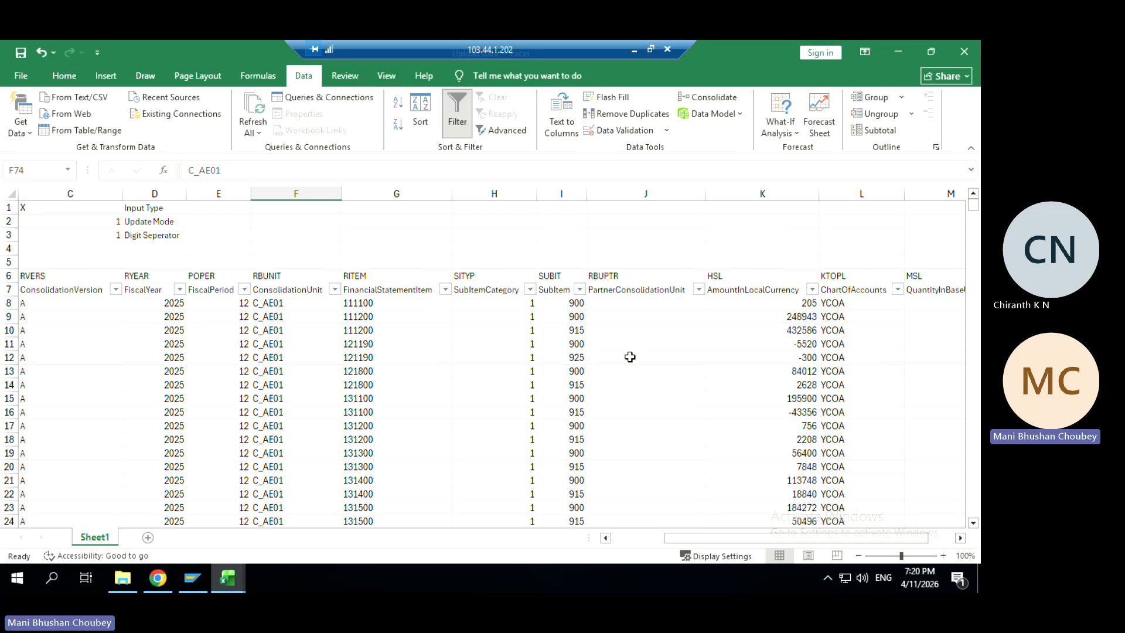
# Start an update run of Main Group's Rep. Val. task for CGMG1, period 012/2025
pyautogui.click(898, 51)
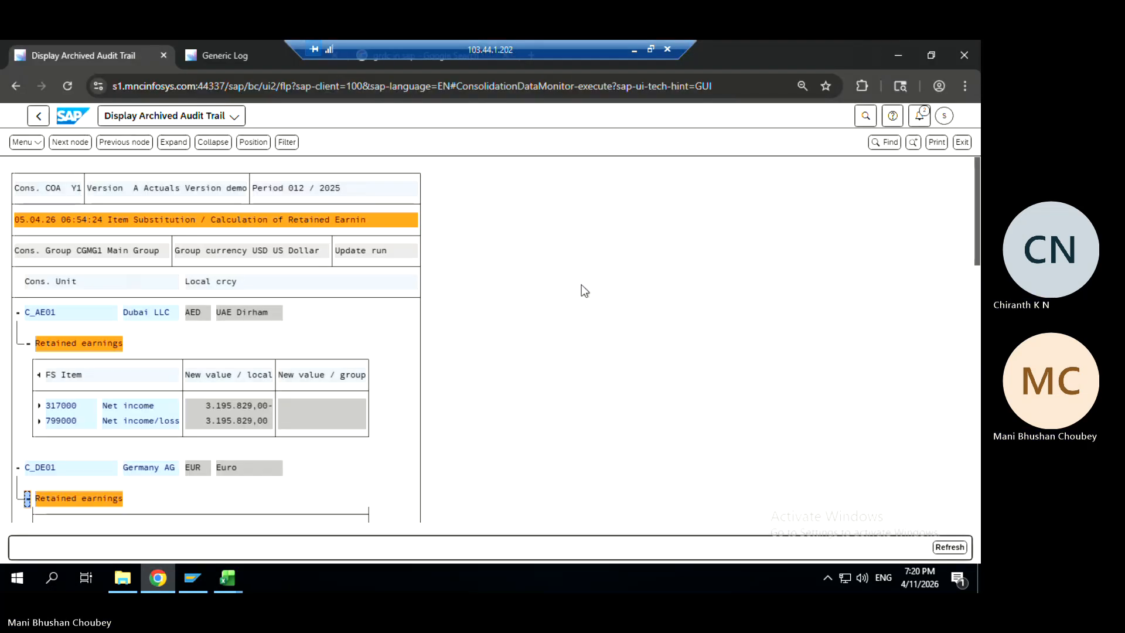
pyautogui.click(38, 120)
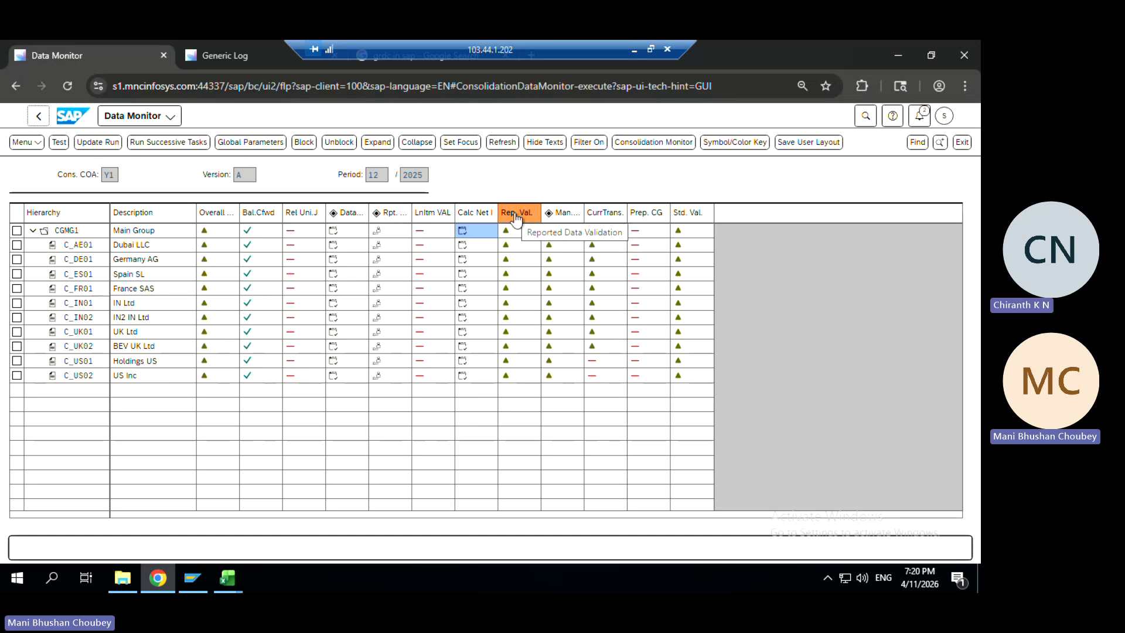
pyautogui.click(506, 231)
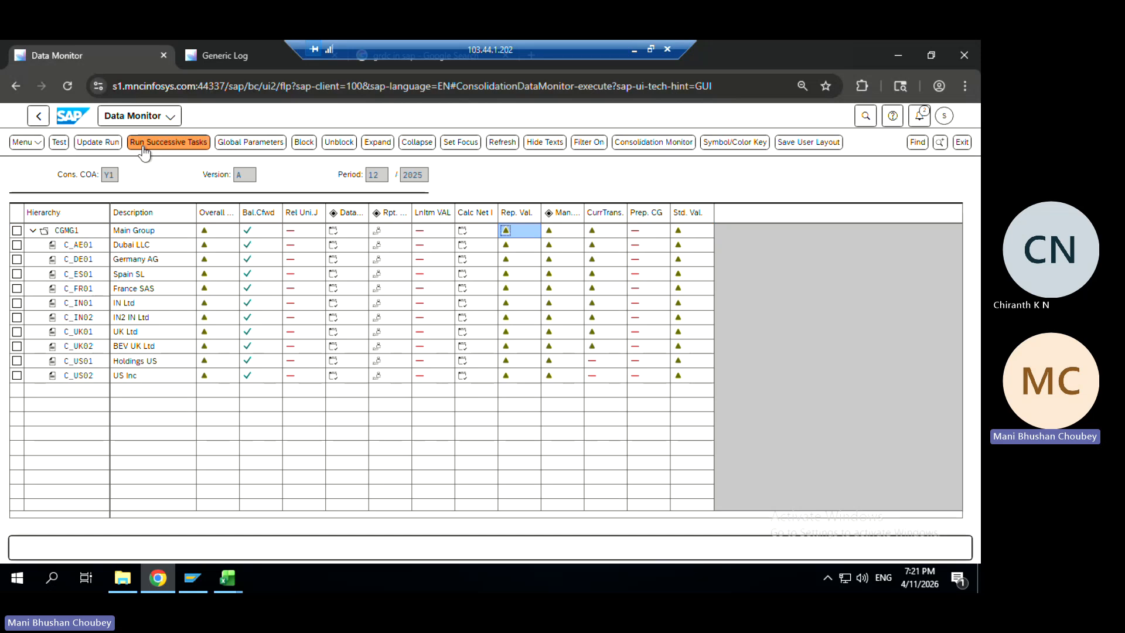
pyautogui.click(100, 142)
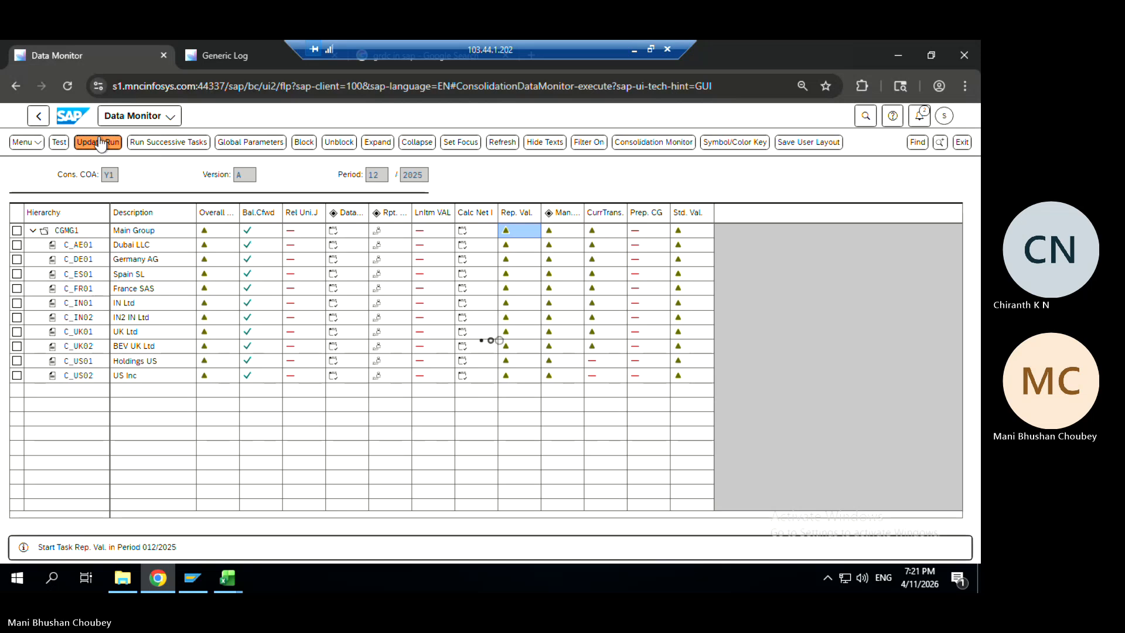
# Refresh the Generic Log and open C_DE01's failed Rep. Val. result for Machinery Gross Value>=Depreciation
pyautogui.click(245, 51)
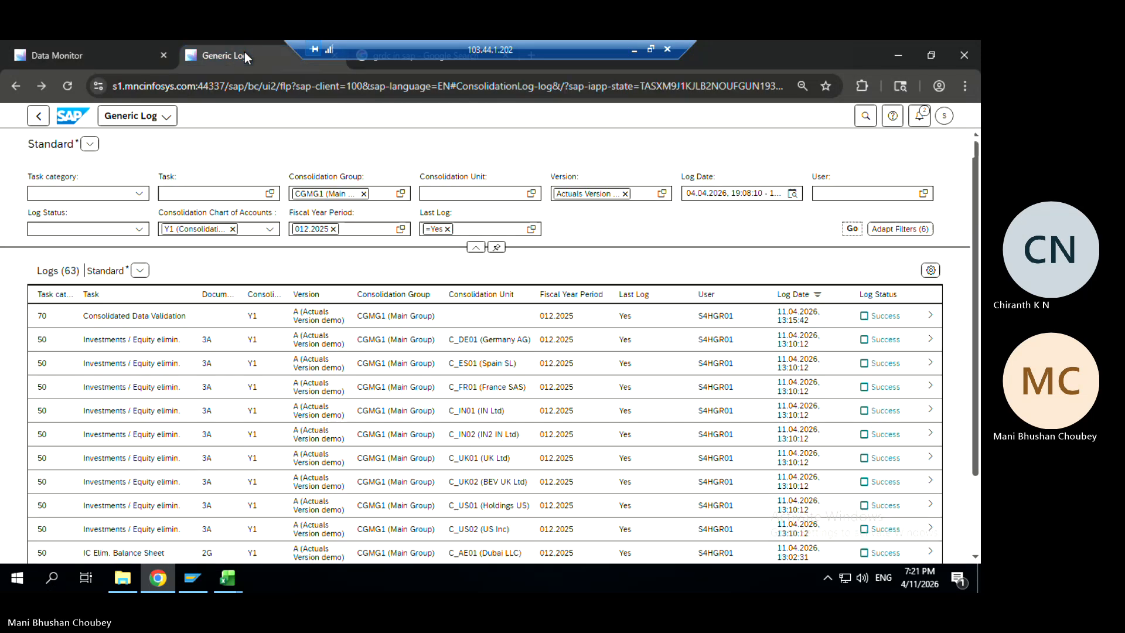
pyautogui.click(852, 231)
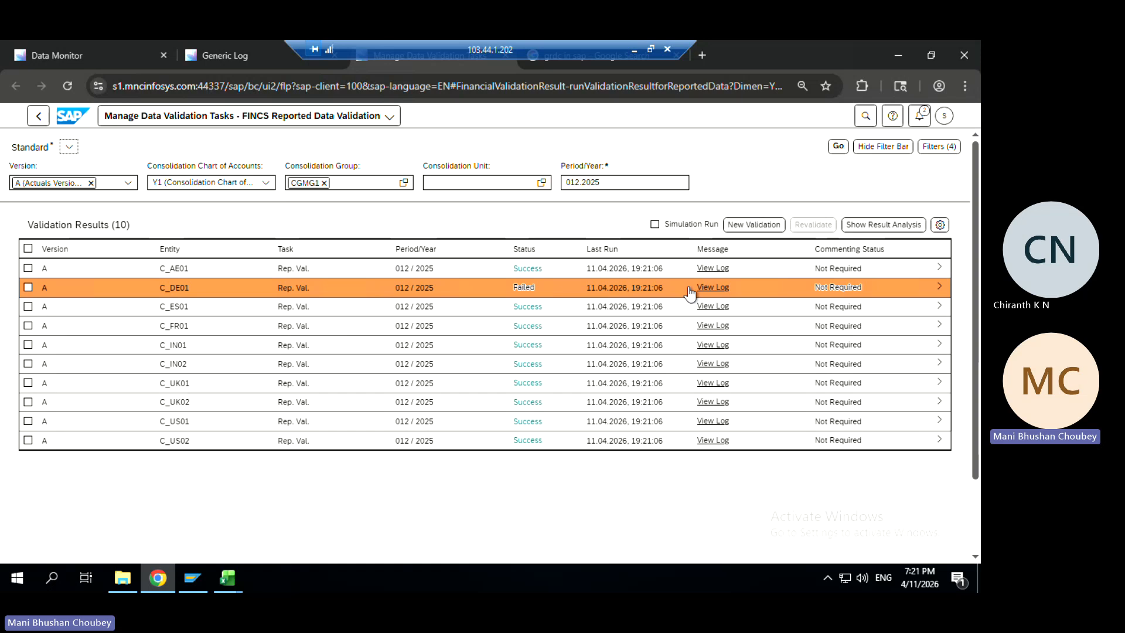
pyautogui.click(934, 297)
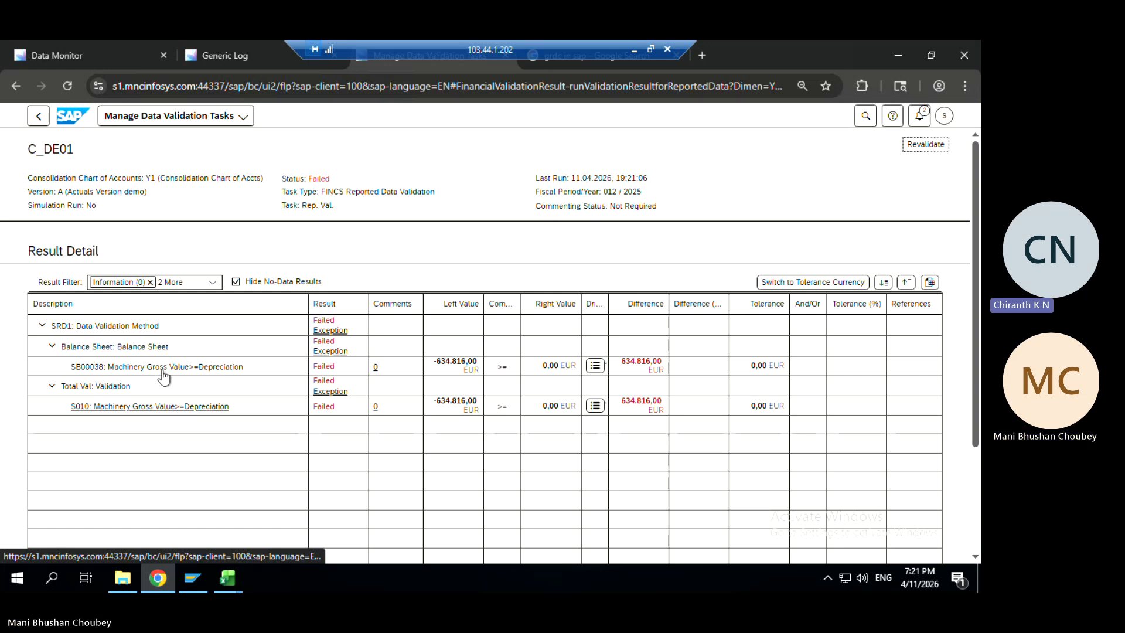
# Open validation rule SB00038's definition and select its rule ID to review the formulas
pyautogui.click(96, 369)
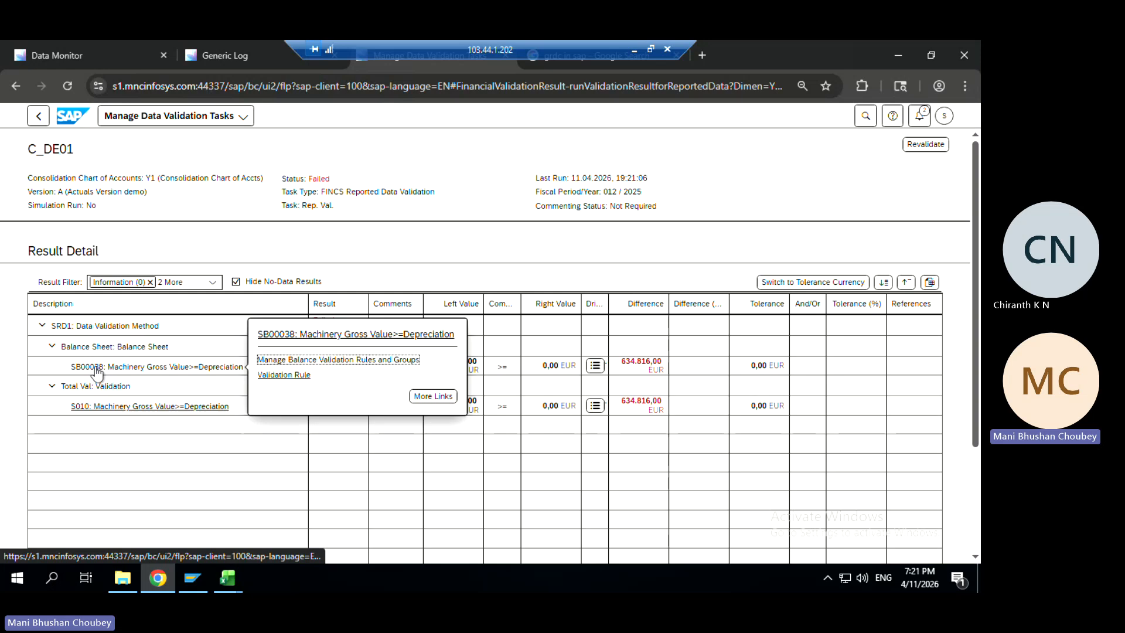
pyautogui.click(280, 375)
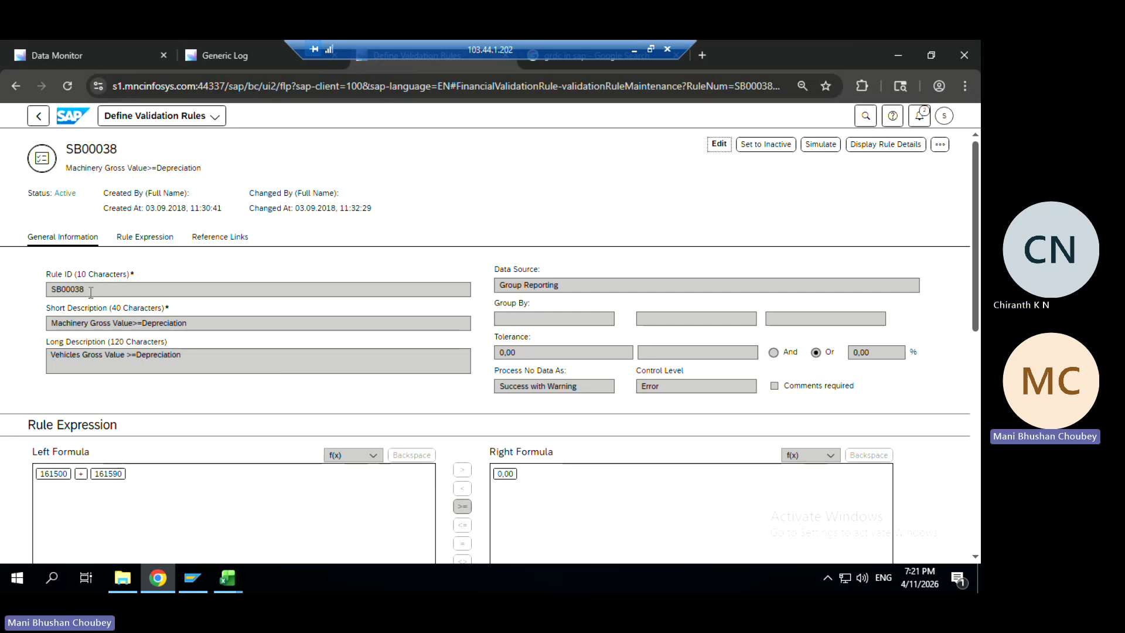
pyautogui.moveTo(94, 290); pyautogui.dragTo(1, 306)
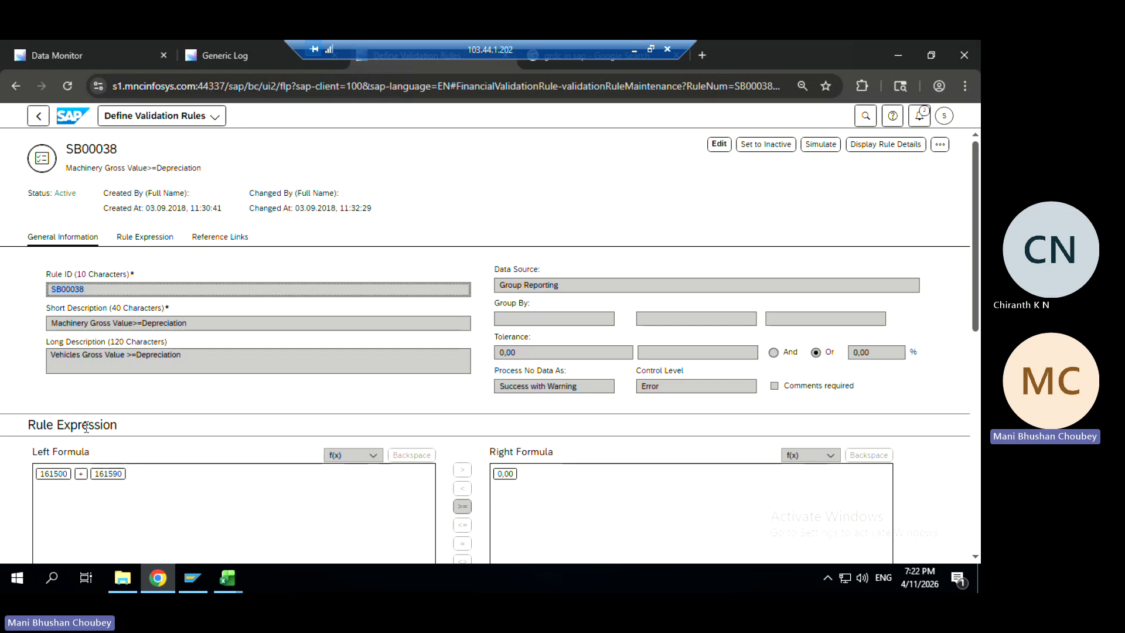
# Glance at SB00038's long description, then bring up the CGMG1 Data Monitor for period 12/2025
pyautogui.click(244, 344)
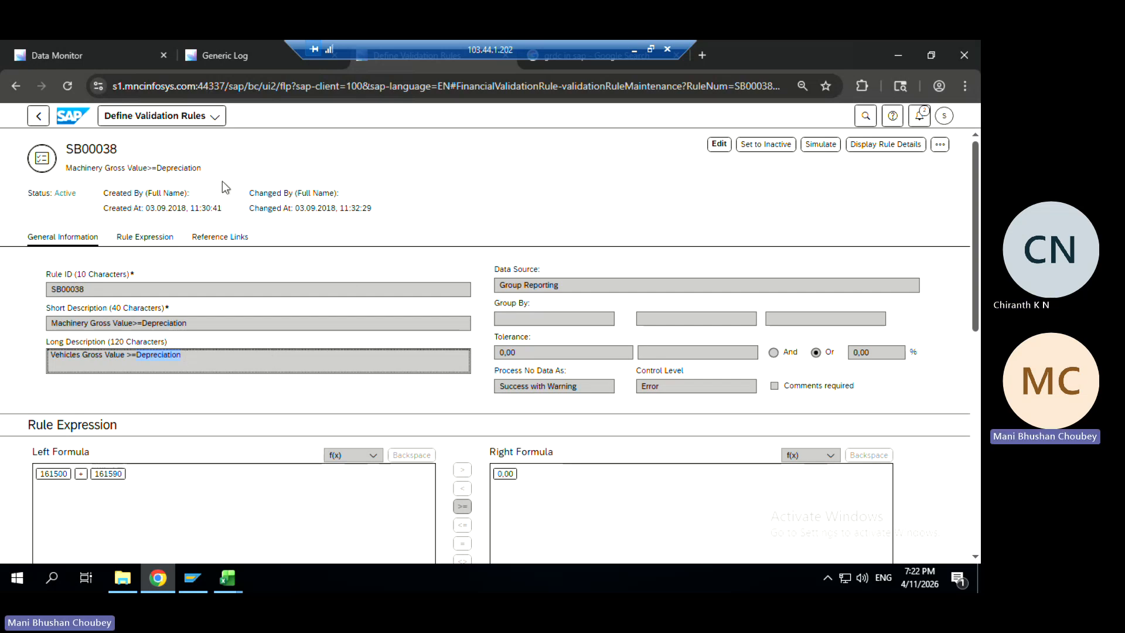
pyautogui.click(83, 52)
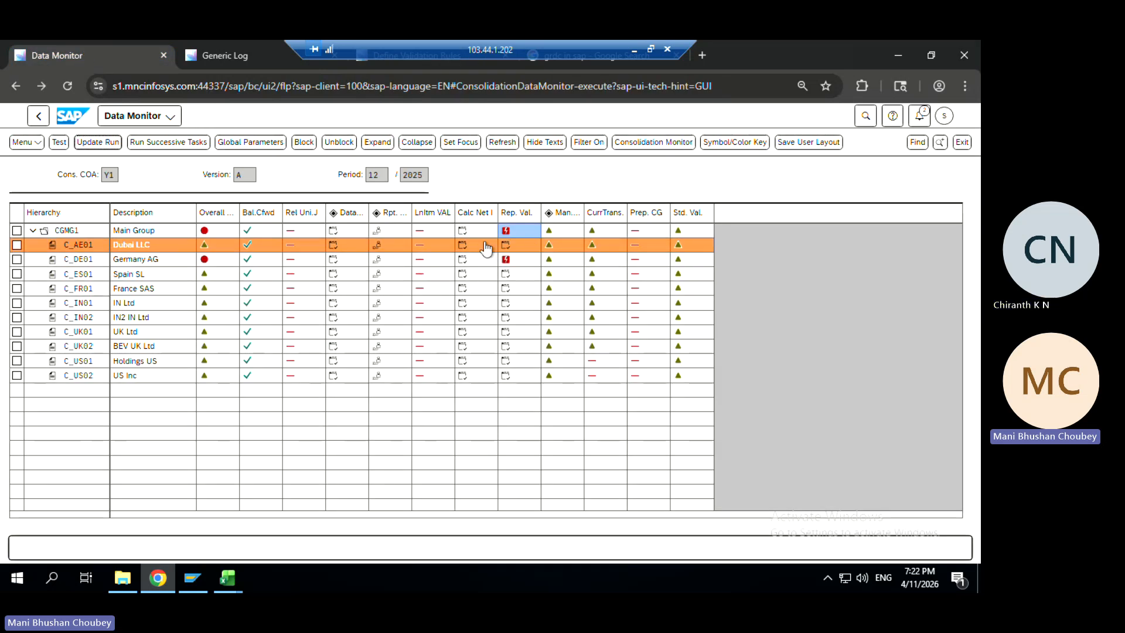
# Browse the Generic Log's task list without filtering, then return to rule SB00038's 161500 + 161590 formula
pyautogui.click(223, 64)
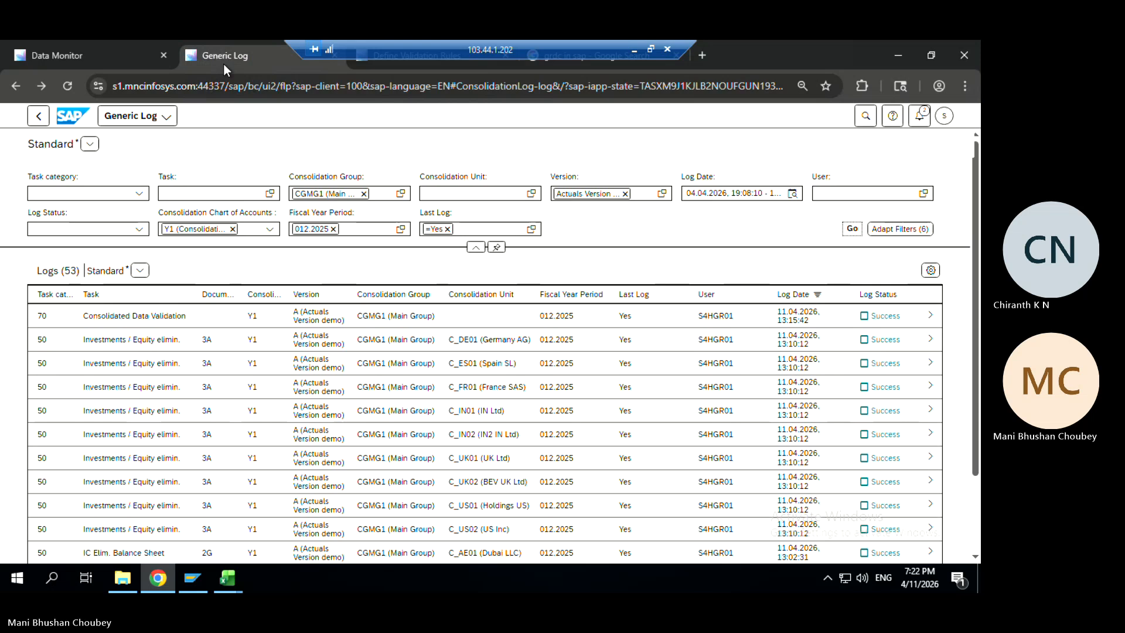
pyautogui.click(270, 193)
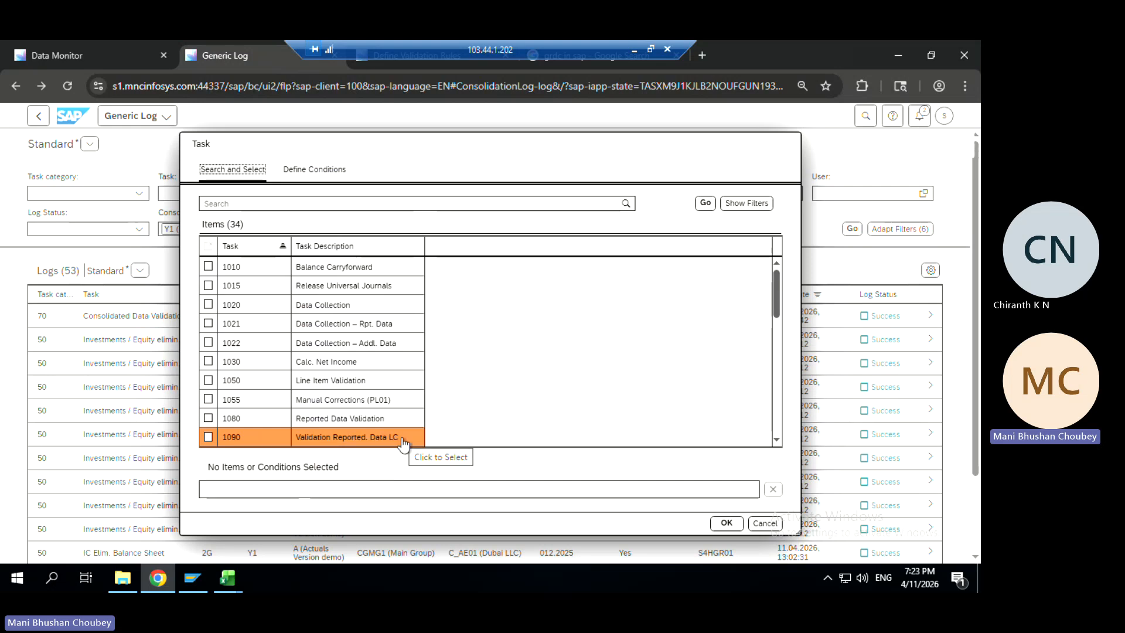
pyautogui.click(760, 524)
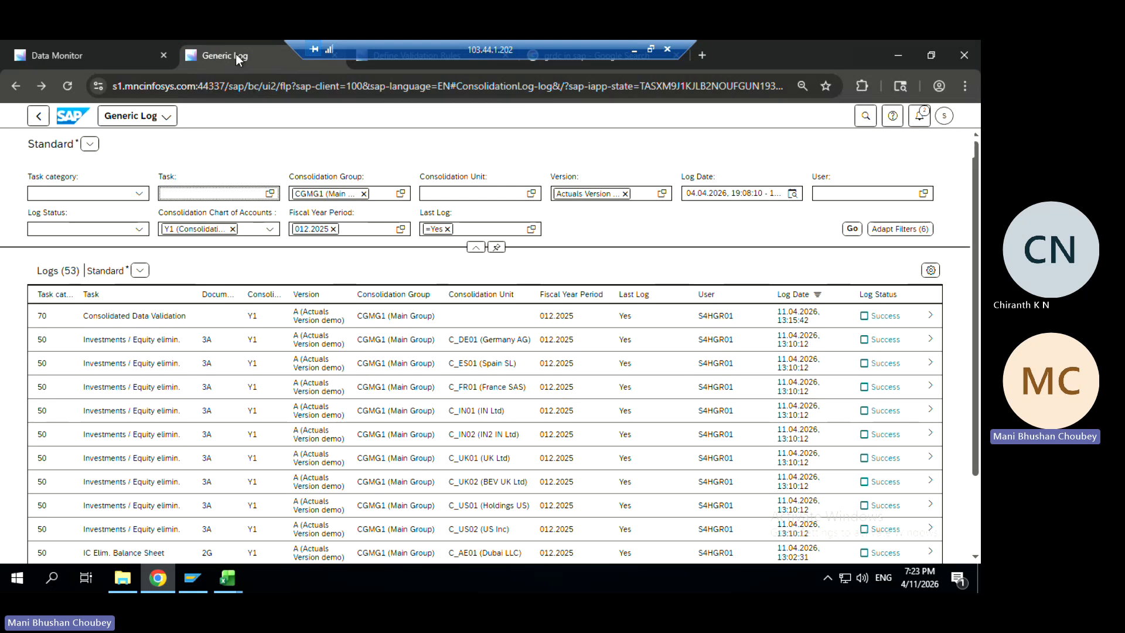
pyautogui.hotkey('ctrl', 'Tab')
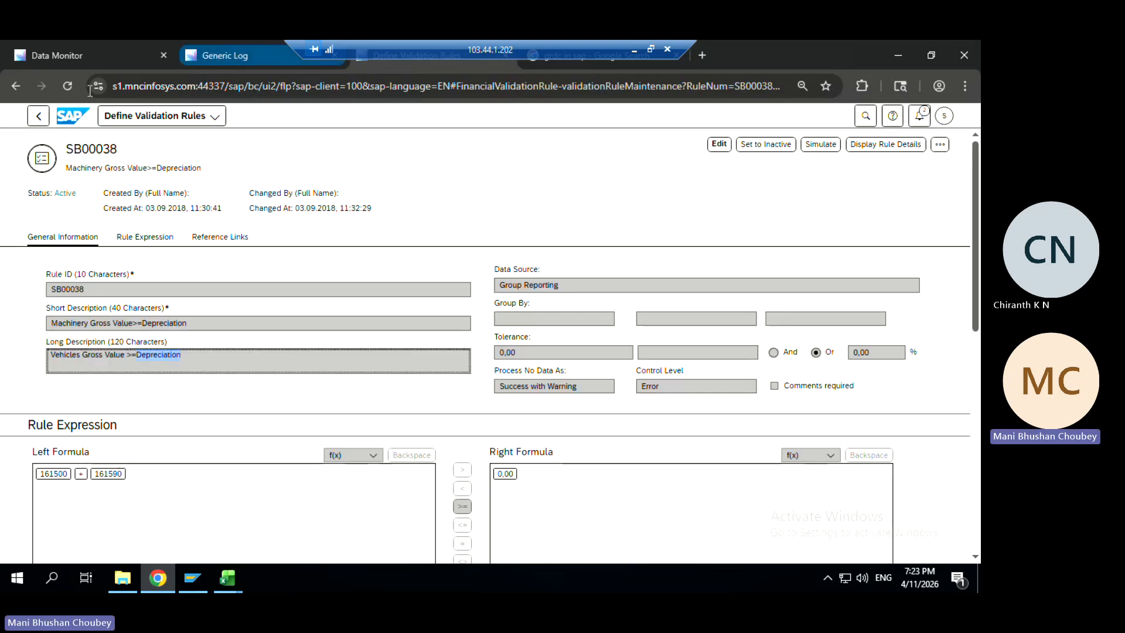
# Inspect C_DE01's failed depreciation result and rule S010, then return to the 10 CGMG1 validation results
pyautogui.click(47, 119)
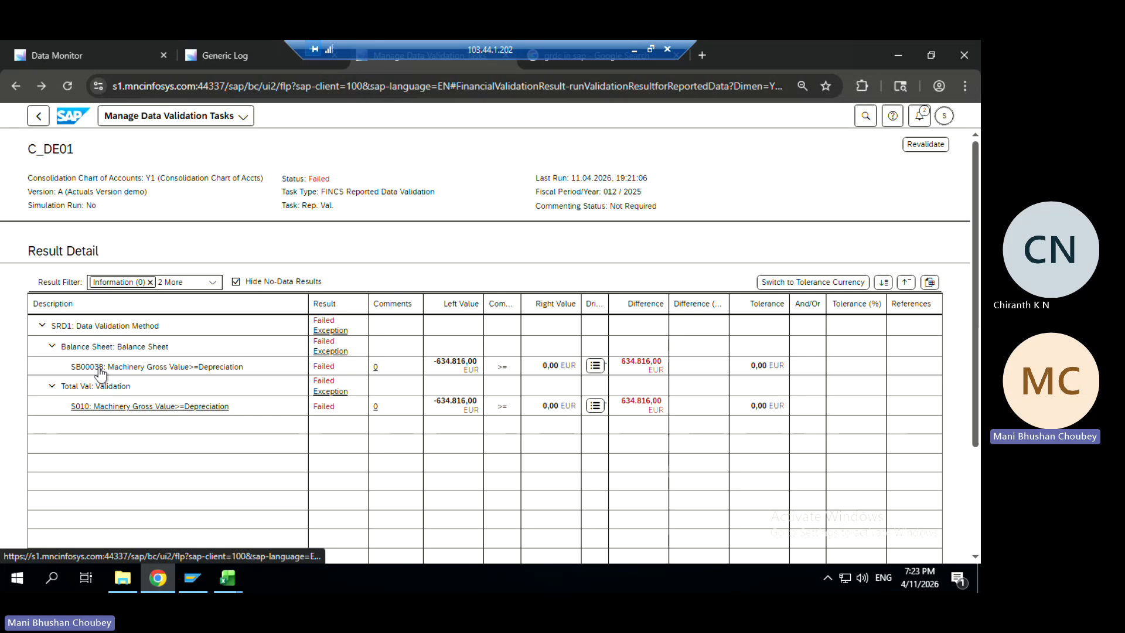
pyautogui.click(87, 410)
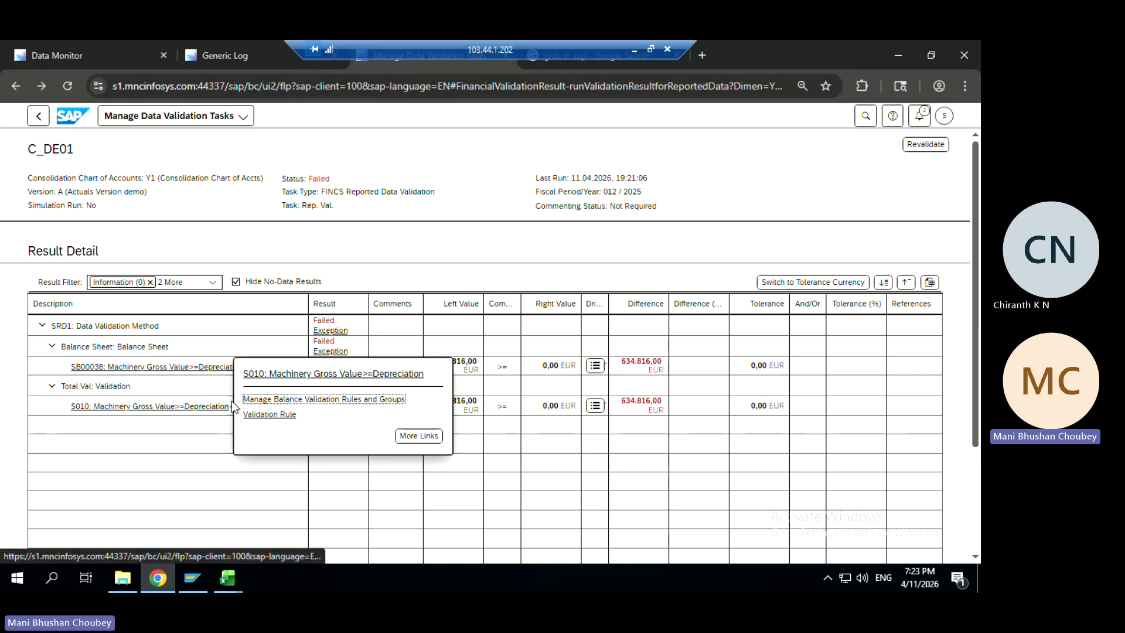
pyautogui.click(262, 416)
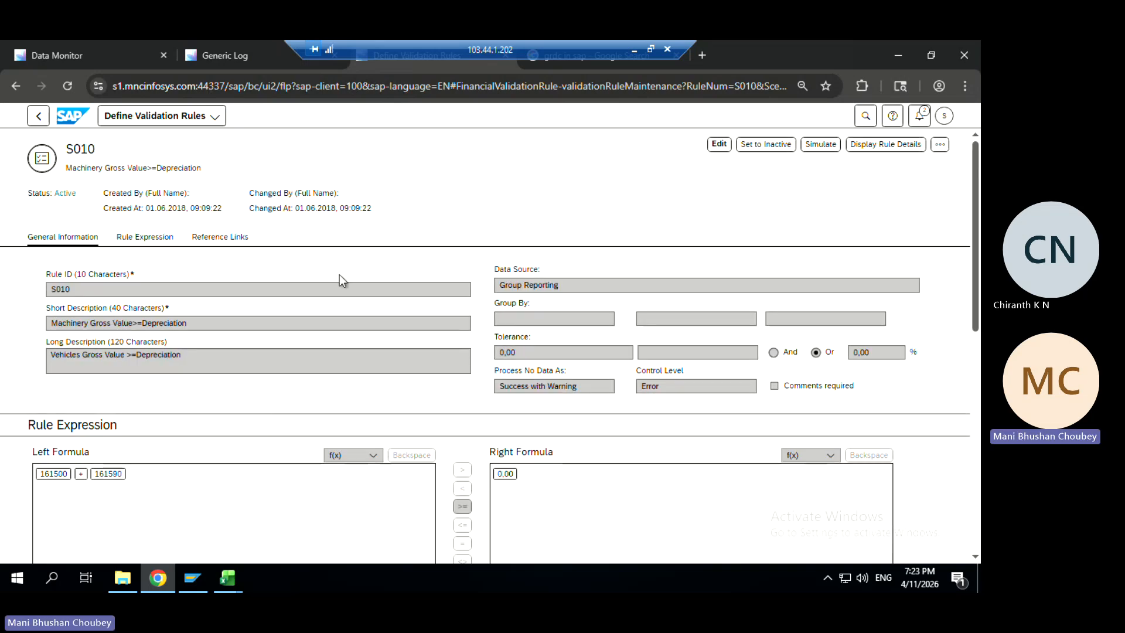
pyautogui.click(39, 117)
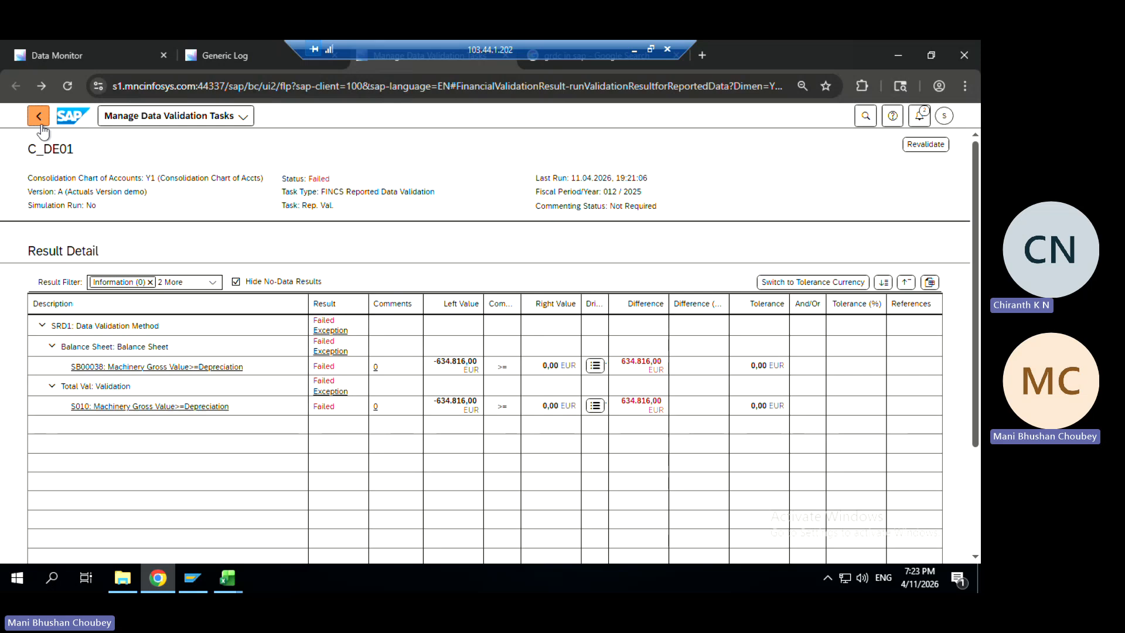
pyautogui.click(39, 116)
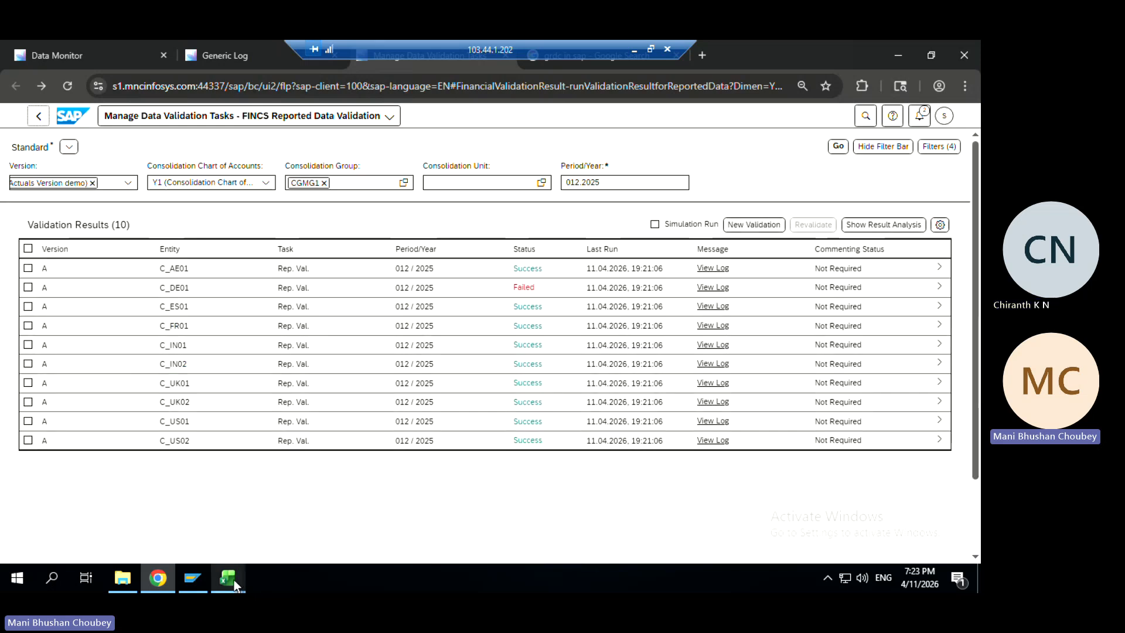
# Minimize the summary workbook and filter the upload data's ConsolidationUnit column to C_DE01 only
pyautogui.click(898, 56)
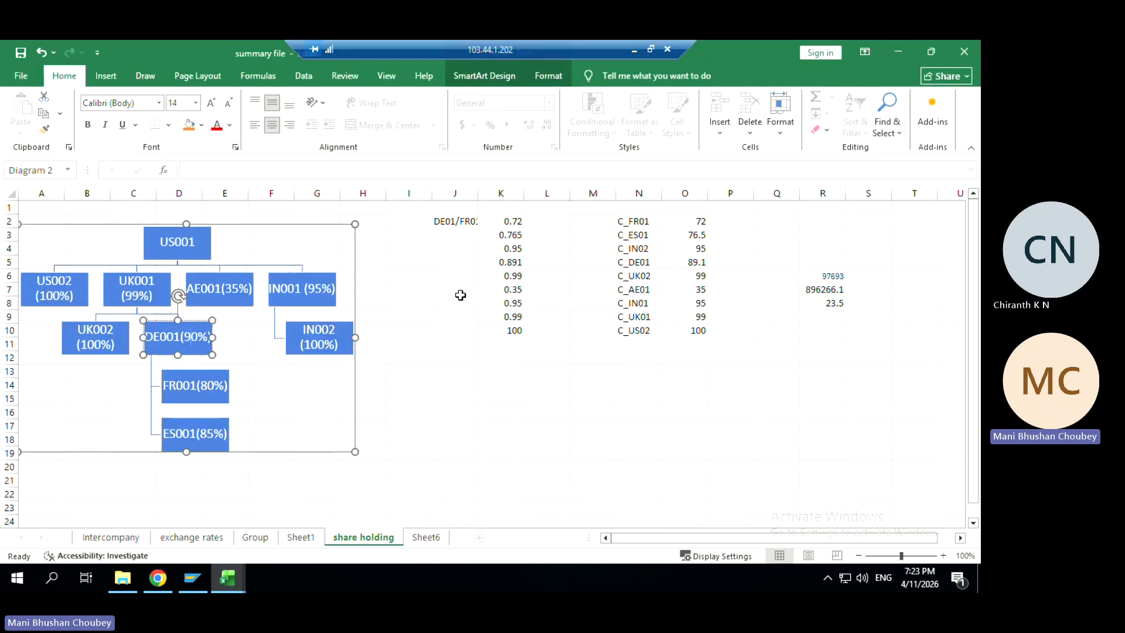
pyautogui.click(898, 51)
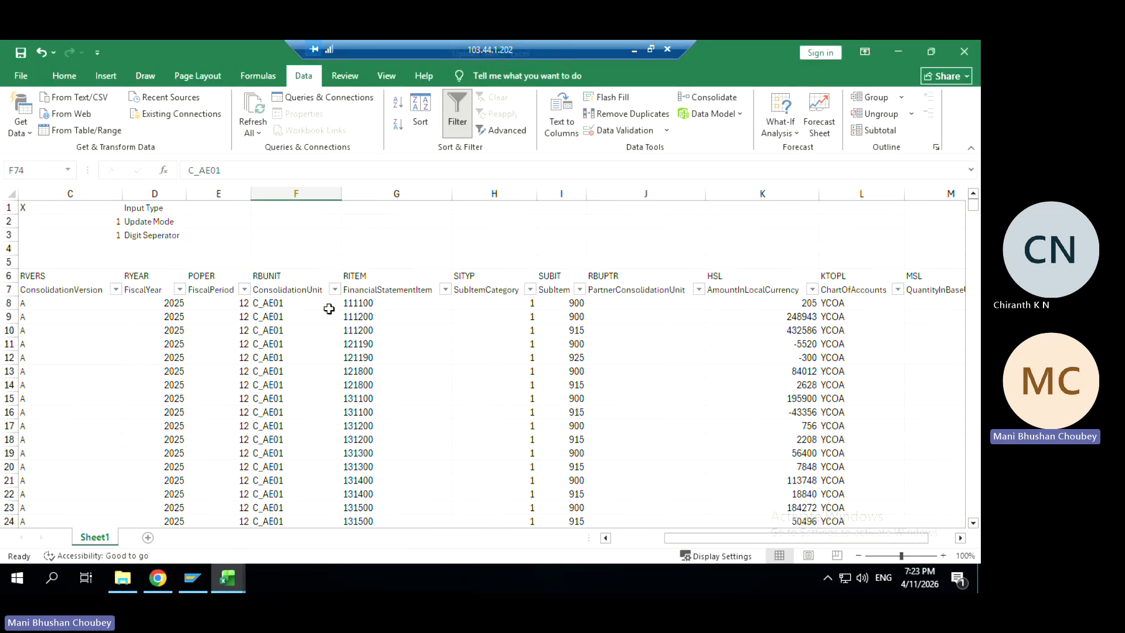
pyautogui.click(335, 290)
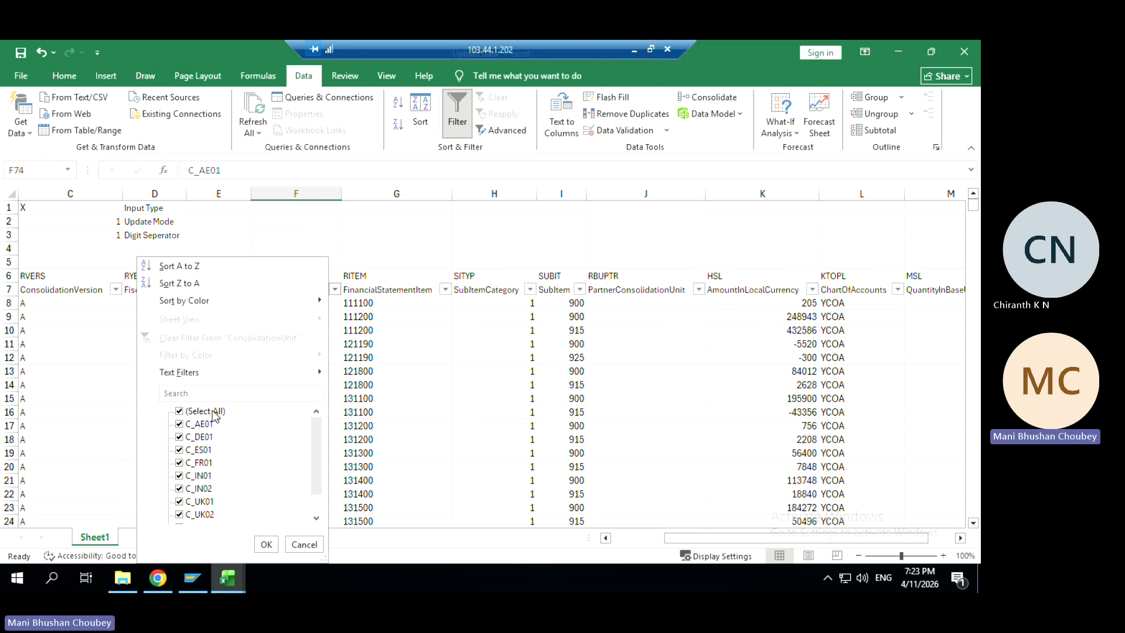
pyautogui.click(200, 410)
pyautogui.click(199, 439)
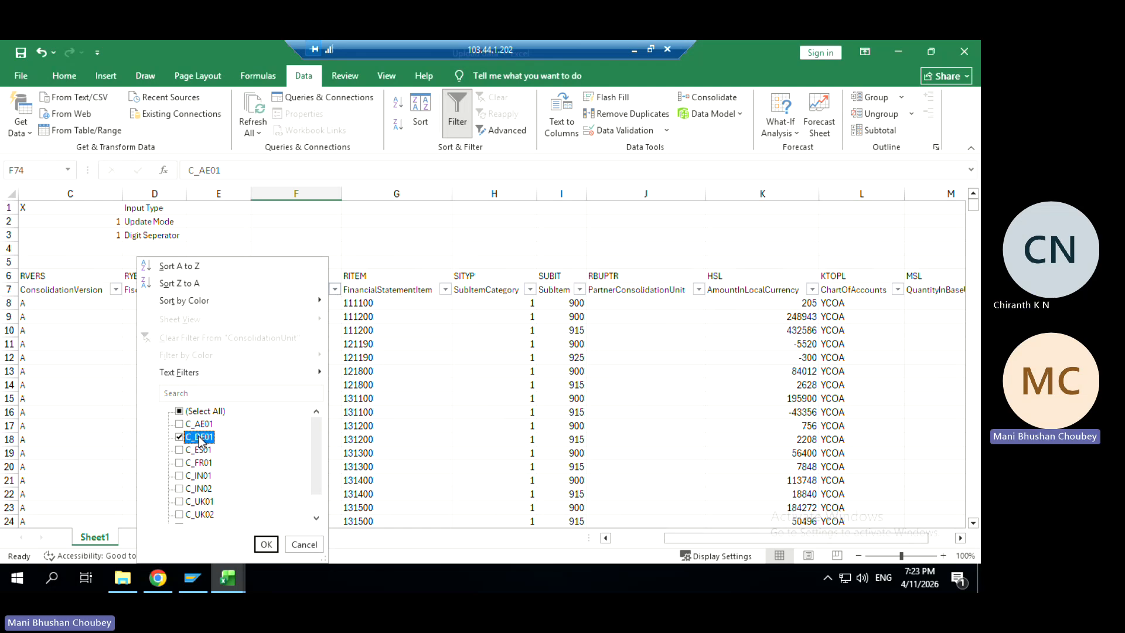
pyautogui.click(266, 544)
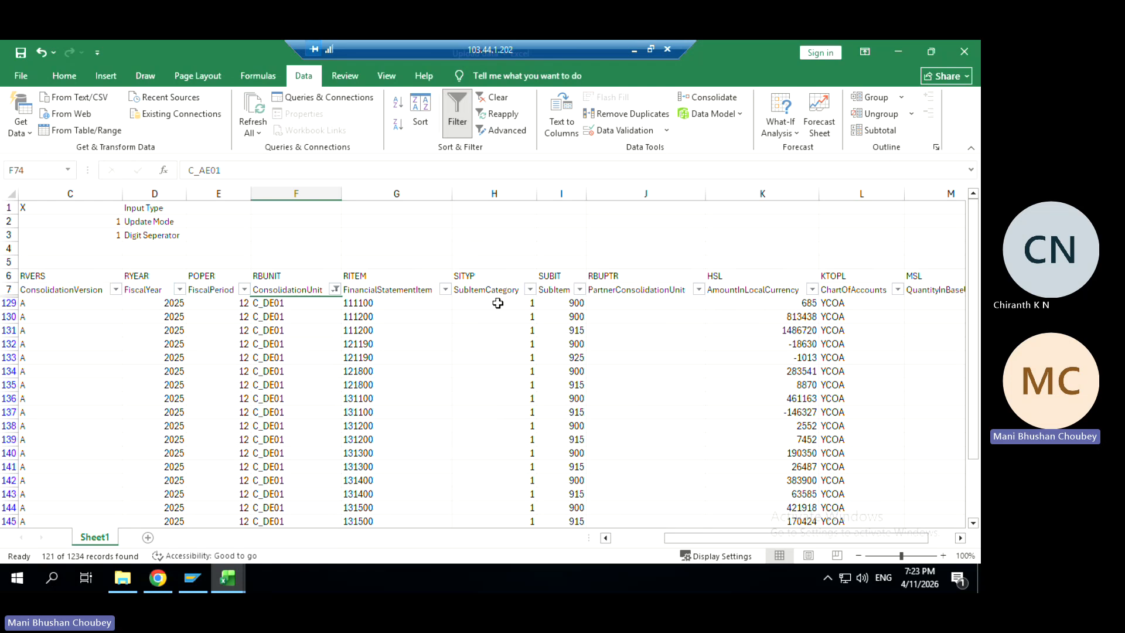
# Filter FinancialStatementItem to 164500 and 164590, leaving four of 1234 records
pyautogui.click(445, 289)
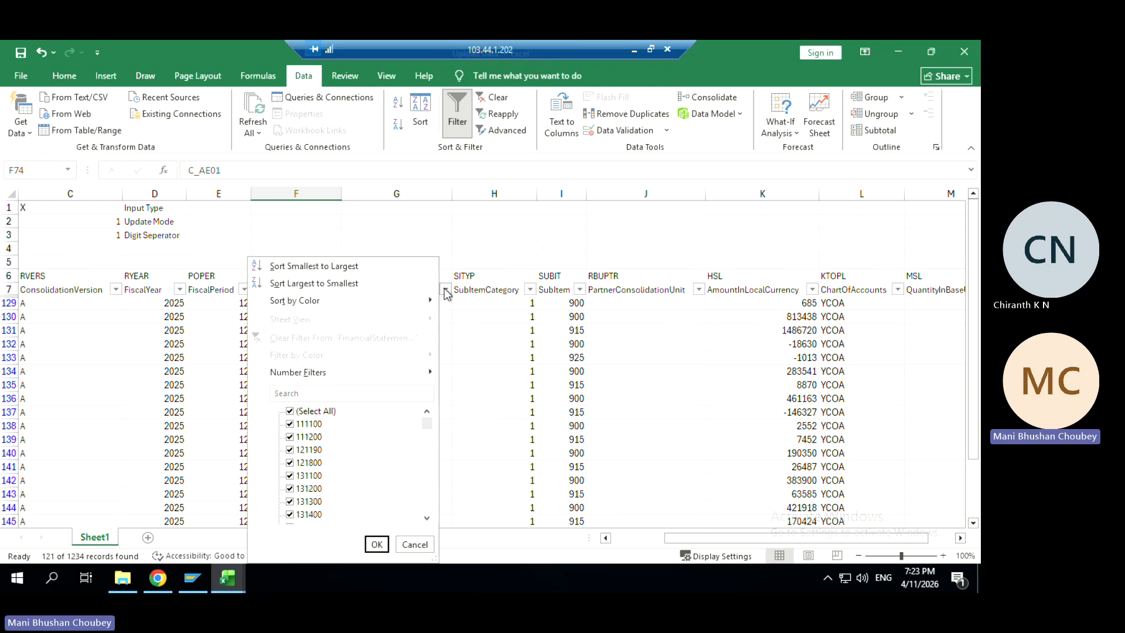
pyautogui.click(305, 412)
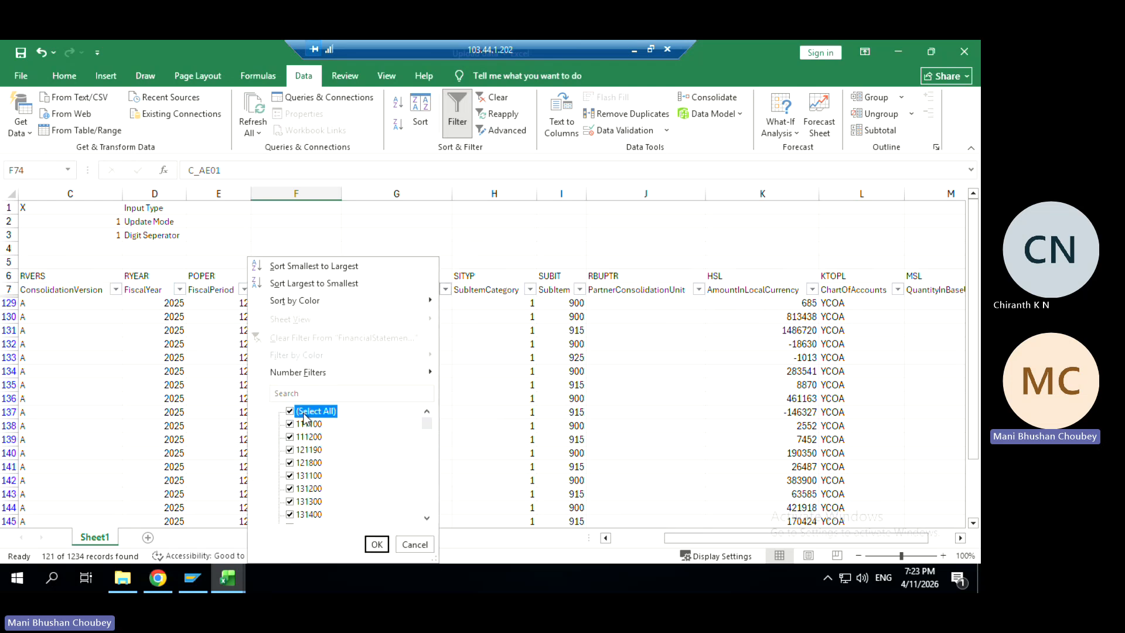
pyautogui.click(428, 452)
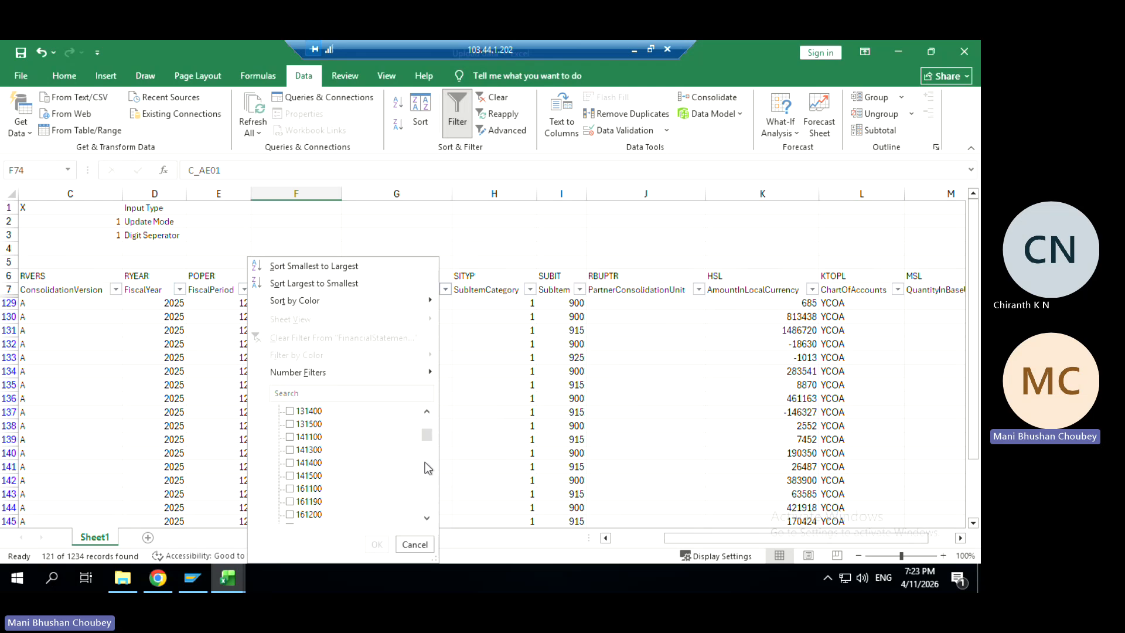
pyautogui.click(426, 463)
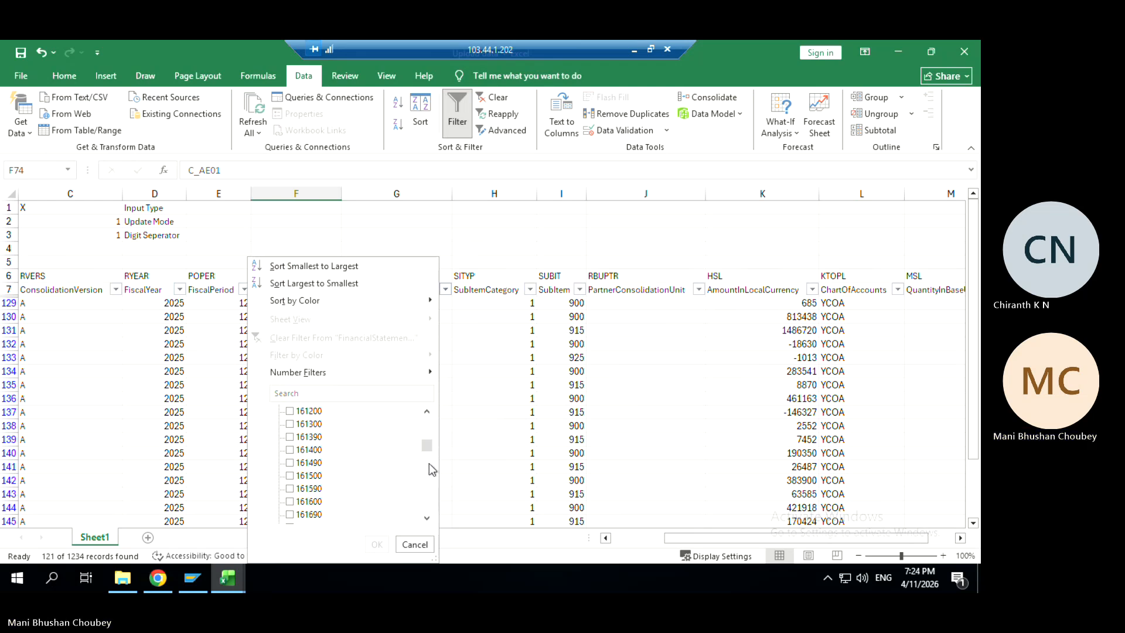
pyautogui.click(429, 463)
pyautogui.click(430, 479)
pyautogui.click(427, 412)
pyautogui.click(290, 437)
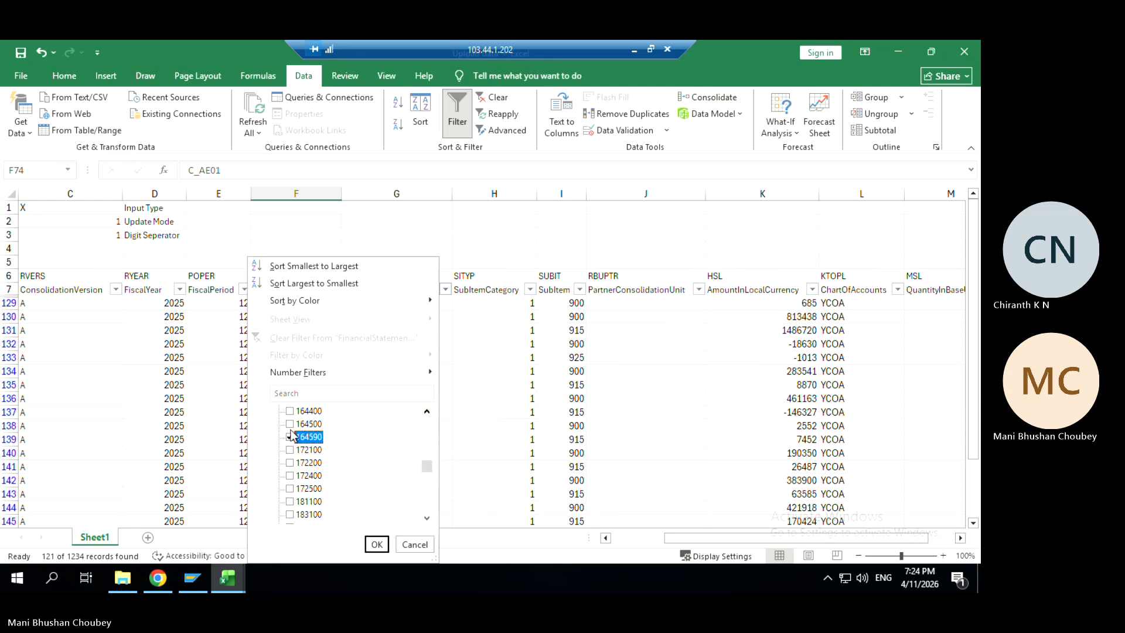
pyautogui.click(377, 545)
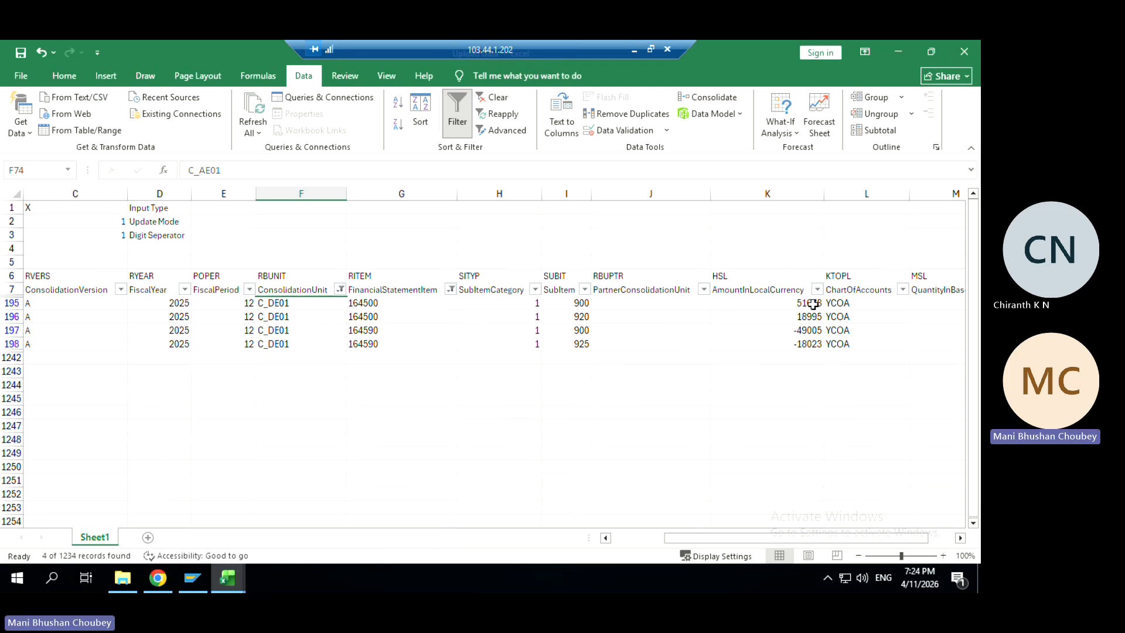
pyautogui.moveTo(813, 303); pyautogui.dragTo(815, 346)
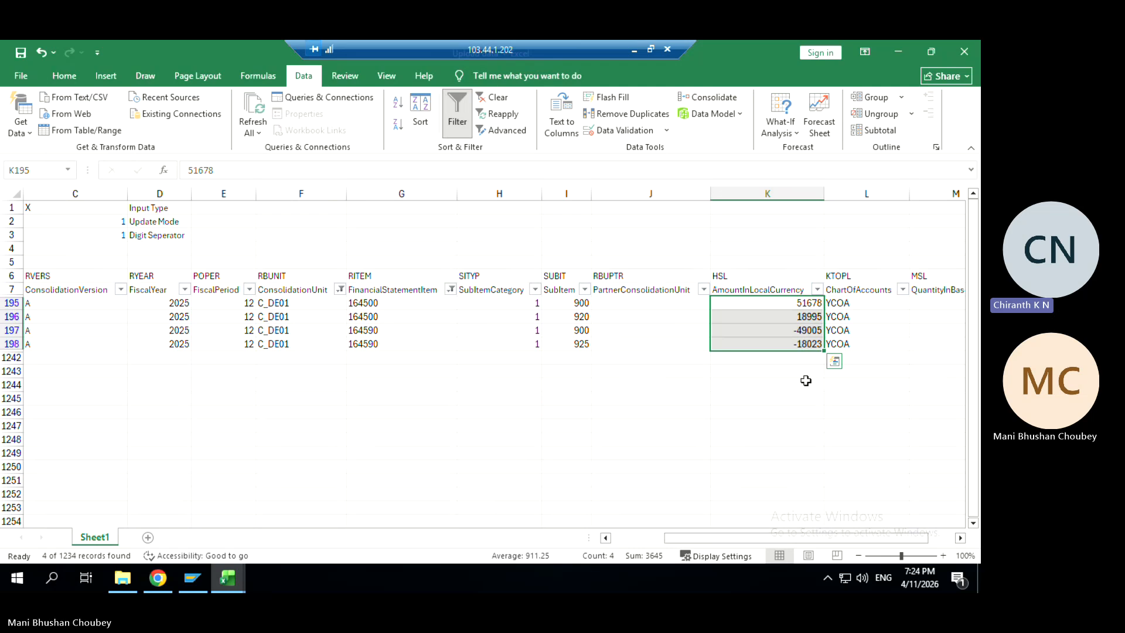
pyautogui.click(801, 315)
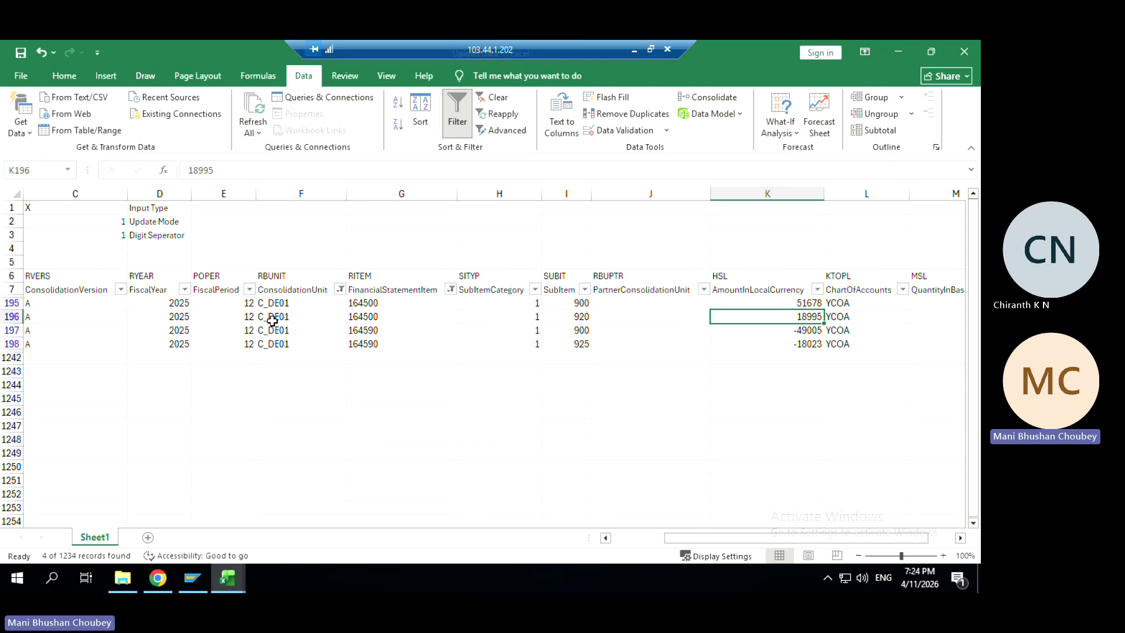
pyautogui.click(297, 304)
pyautogui.moveTo(297, 339); pyautogui.dragTo(297, 358)
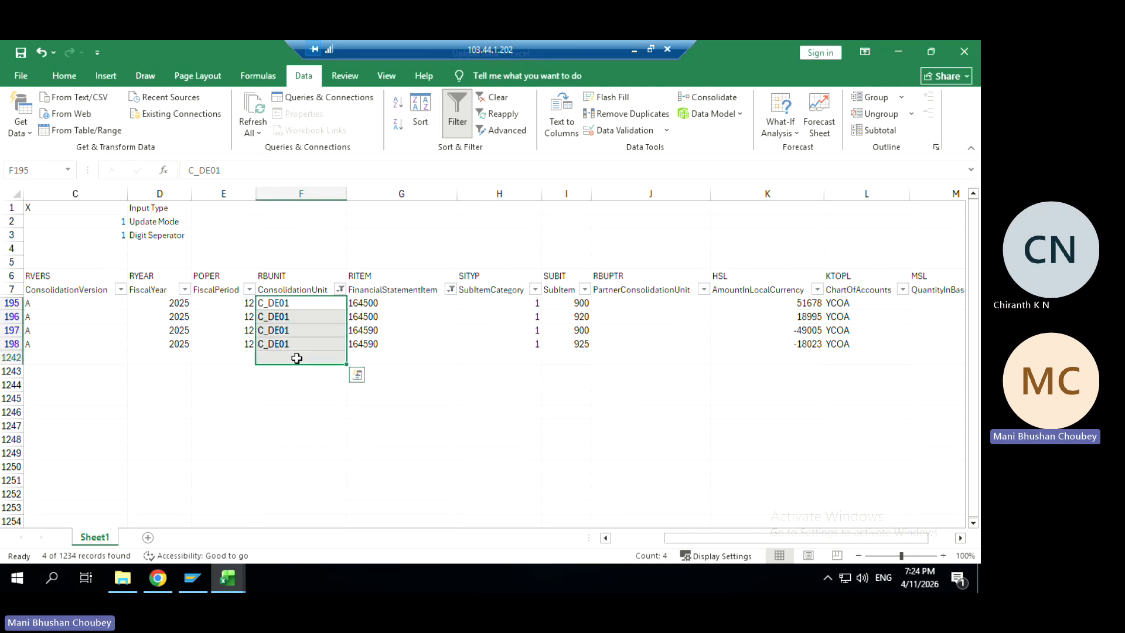
pyautogui.click(358, 249)
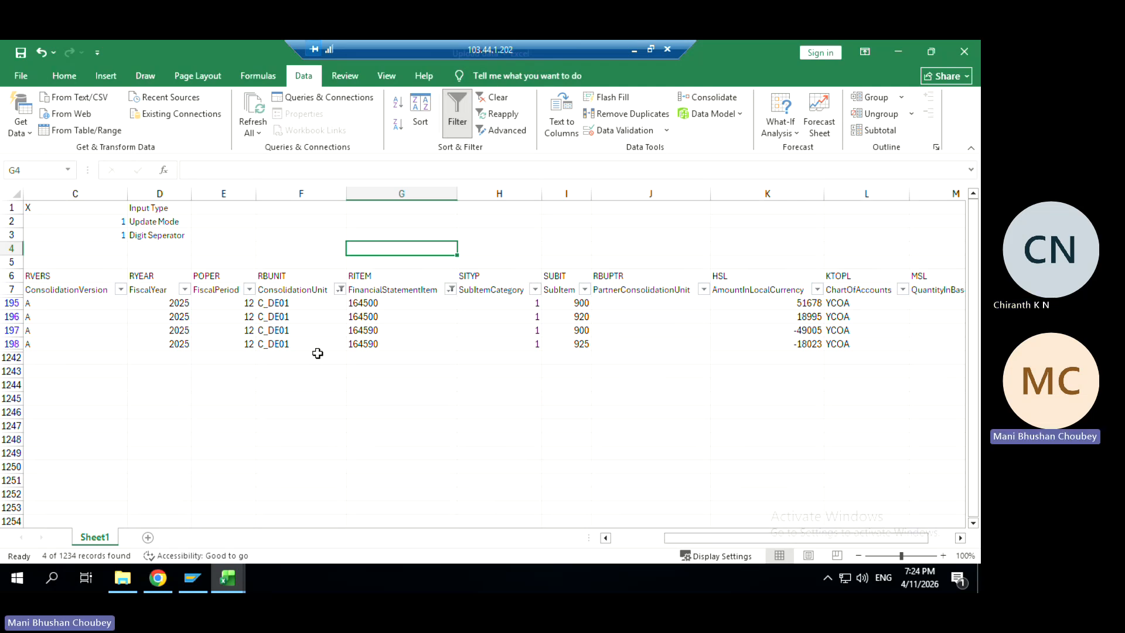
pyautogui.moveTo(780, 304); pyautogui.dragTo(791, 340)
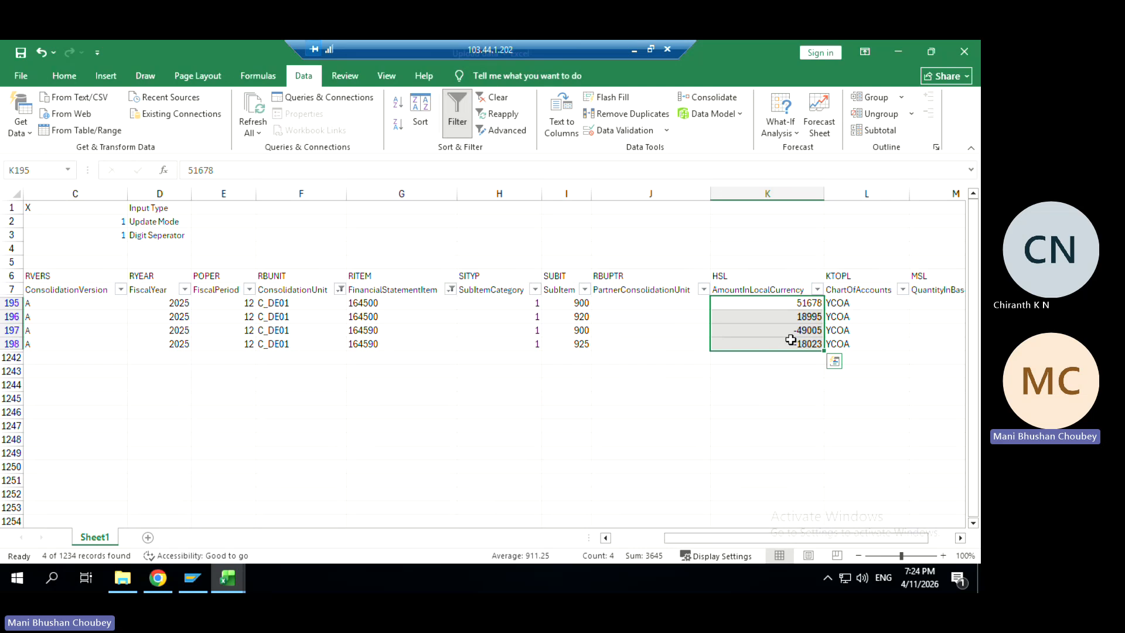
pyautogui.click(790, 340)
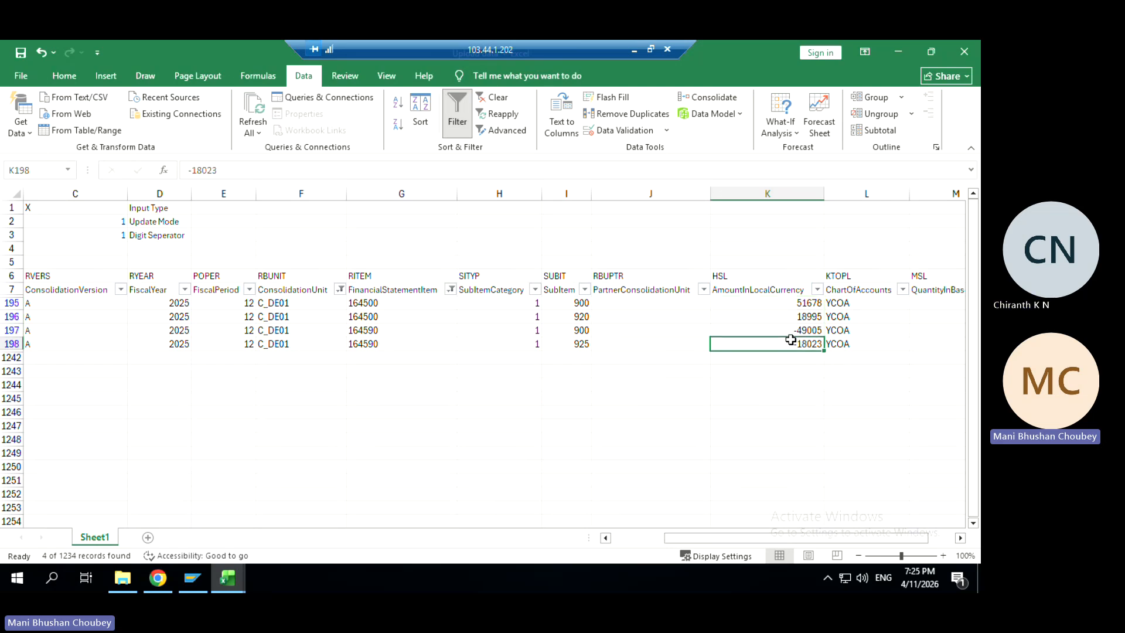
pyautogui.click(549, 422)
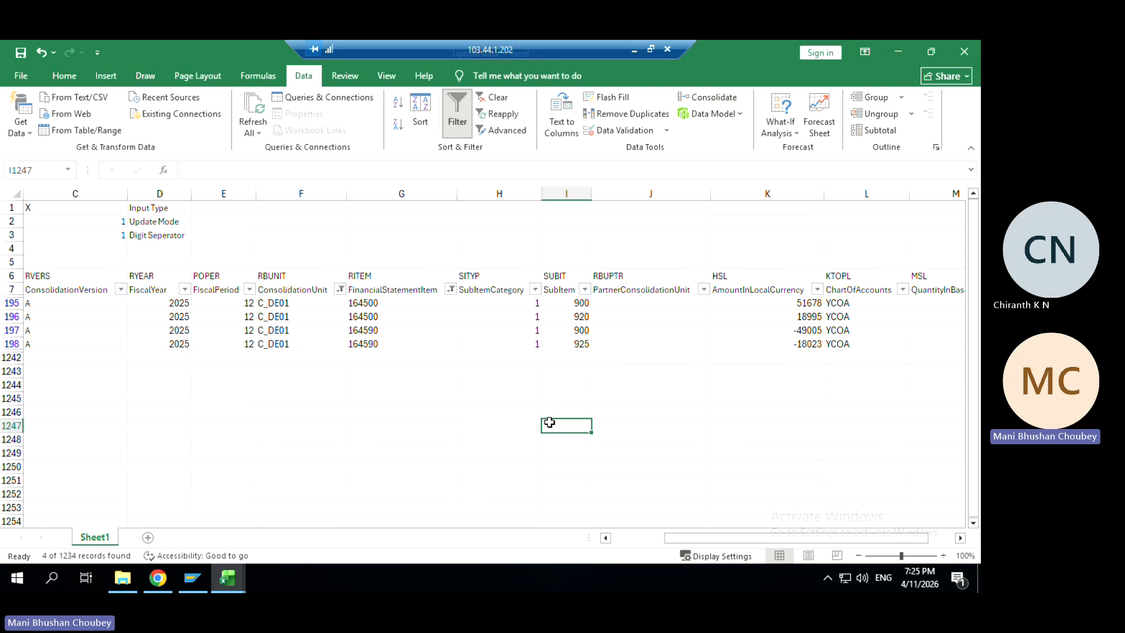
# Select I1245:I1248, then type and erase stray letters in I1245, leaving it empty
pyautogui.moveTo(555, 396); pyautogui.dragTo(557, 438)
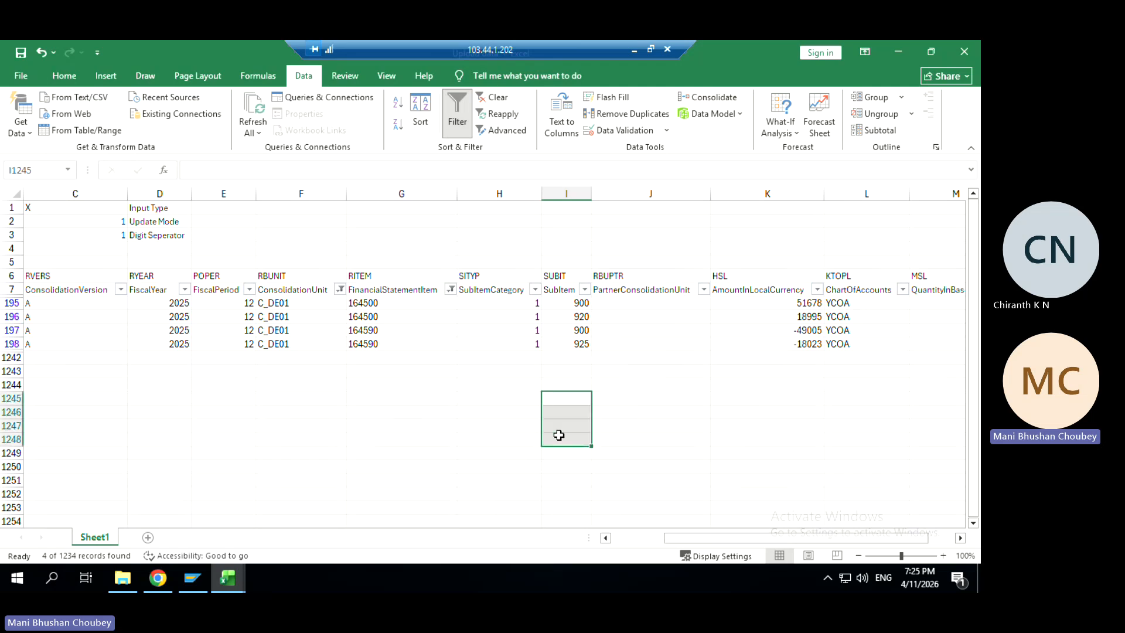
pyautogui.click(569, 399)
pyautogui.write('ASe')
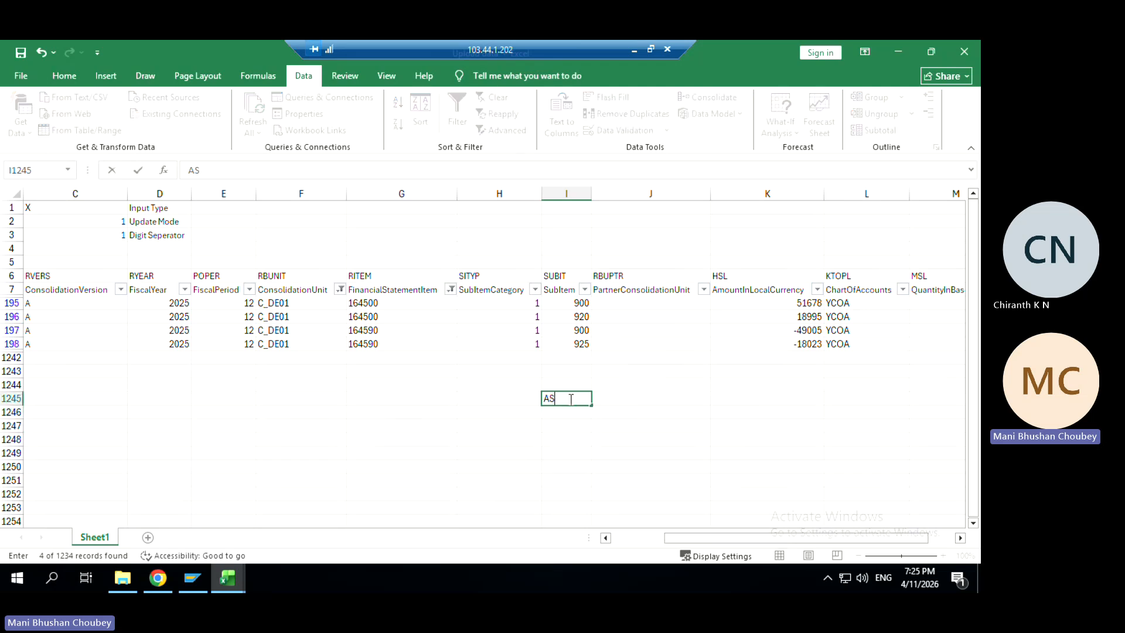
pyautogui.press('BackSpace')
pyautogui.press('BackSpace')
pyautogui.press('BackSpace')
pyautogui.press('Tab')
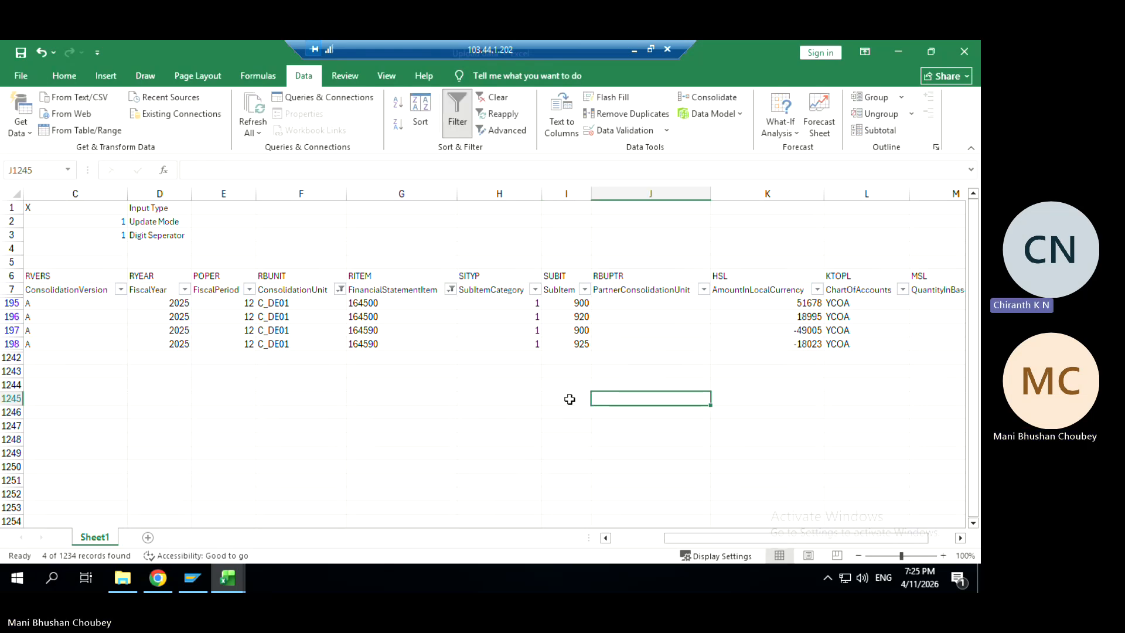
# Enter 'Asset' in I1245 and delete it, check K197's -49005, then reveal the share holding sheet
pyautogui.click(569, 399)
pyautogui.write('Asse')
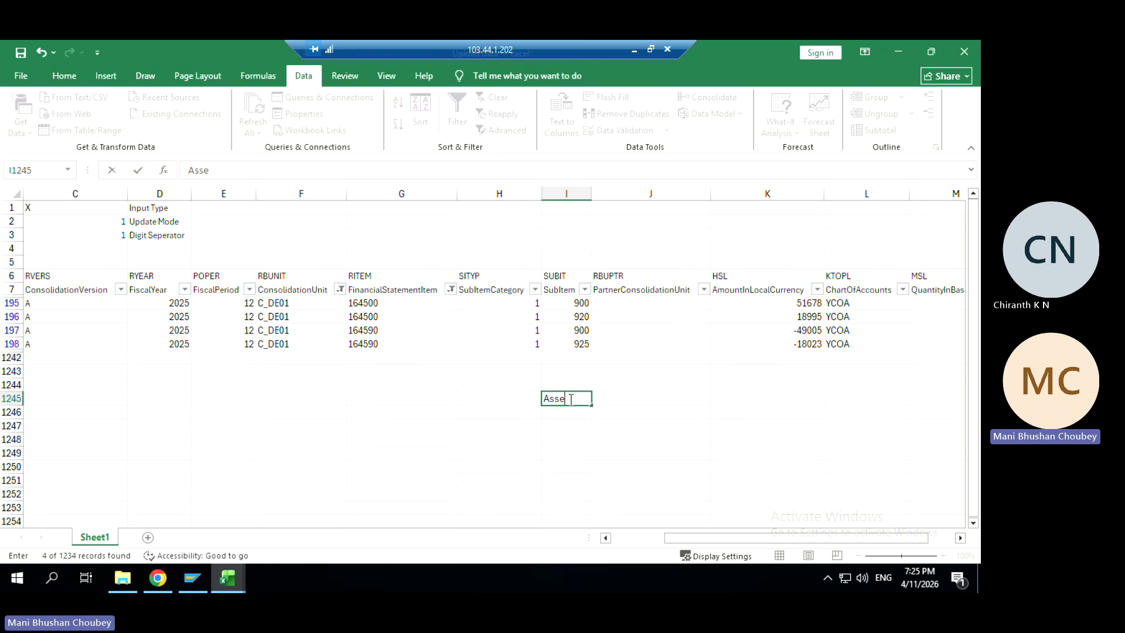
pyautogui.write('t-Li')
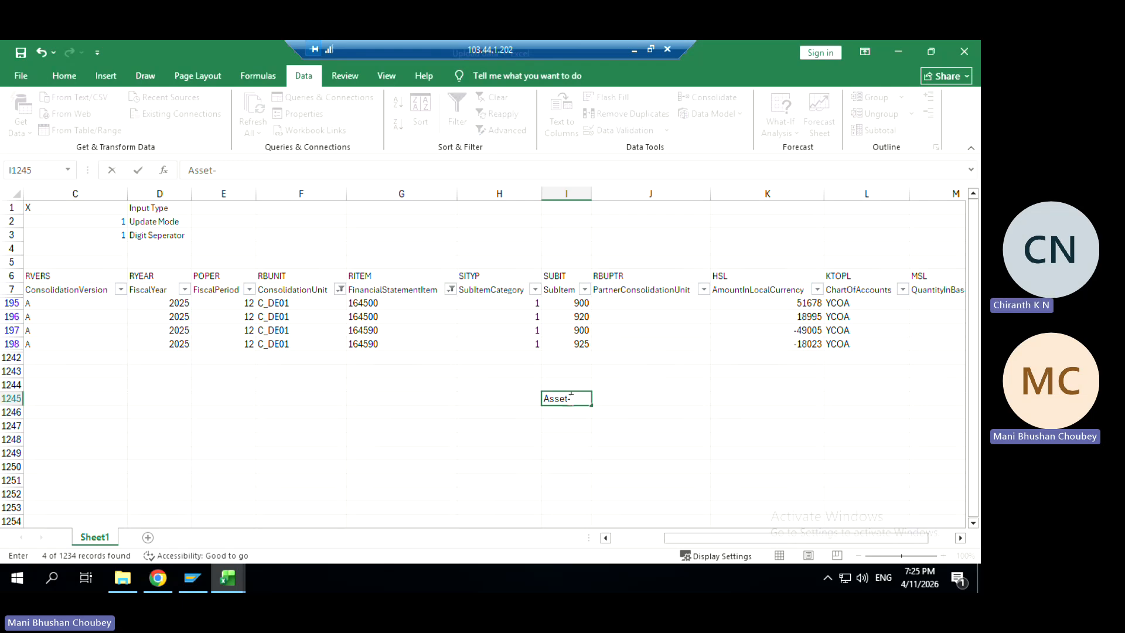
pyautogui.press('BackSpace')
pyautogui.press('BackSpace')
pyautogui.press('BackSpace')
pyautogui.press('Tab')
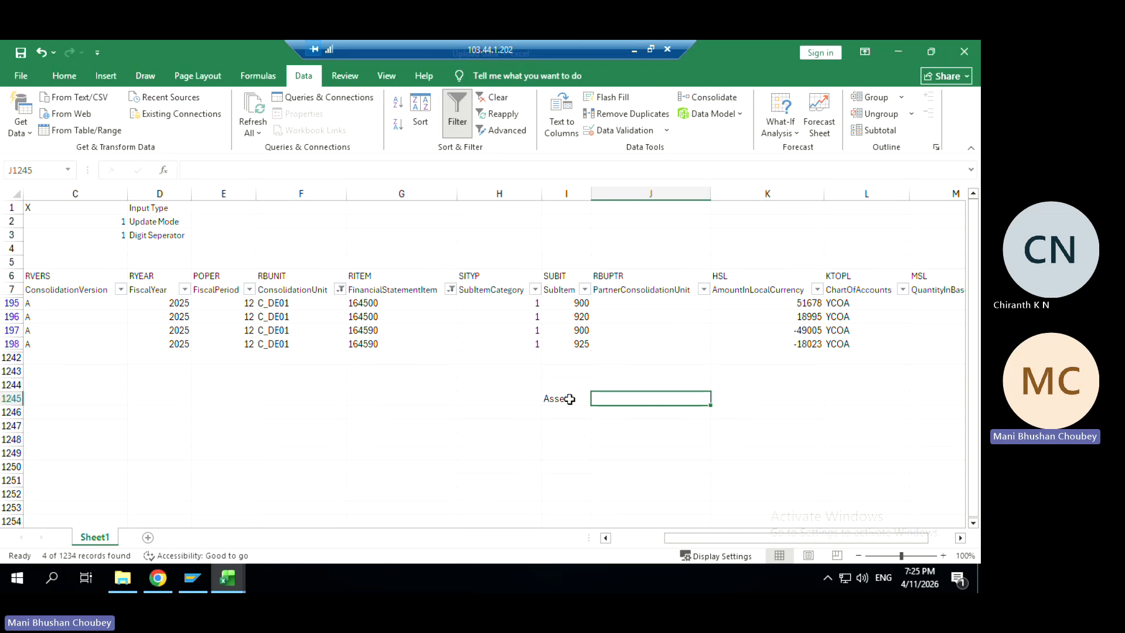
pyautogui.click(569, 399)
pyautogui.press('Delete')
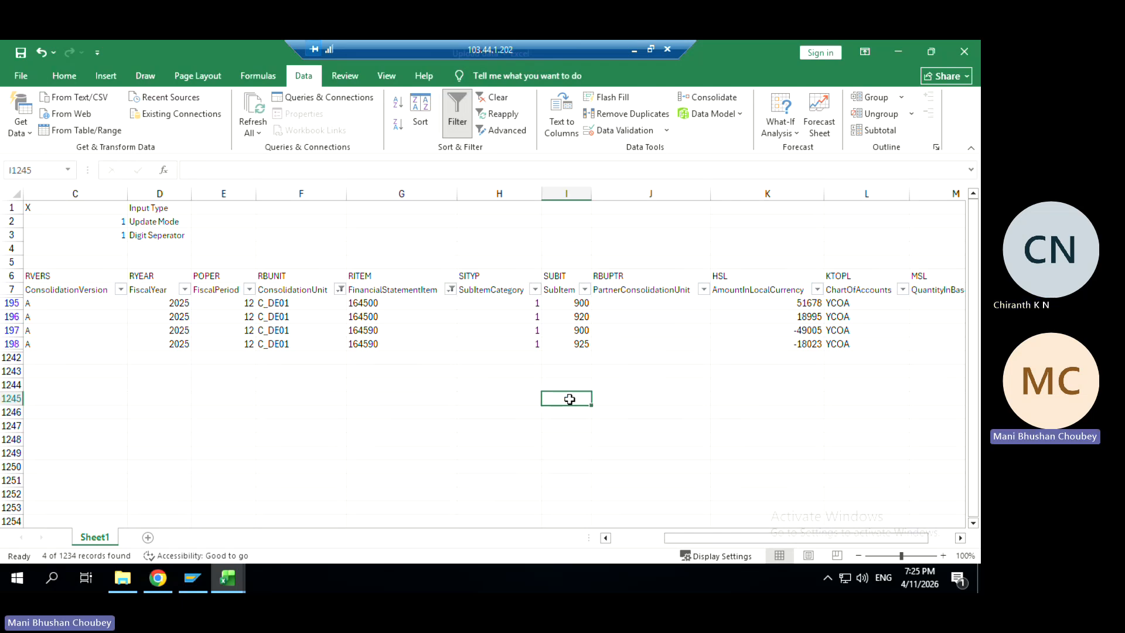
pyautogui.click(766, 326)
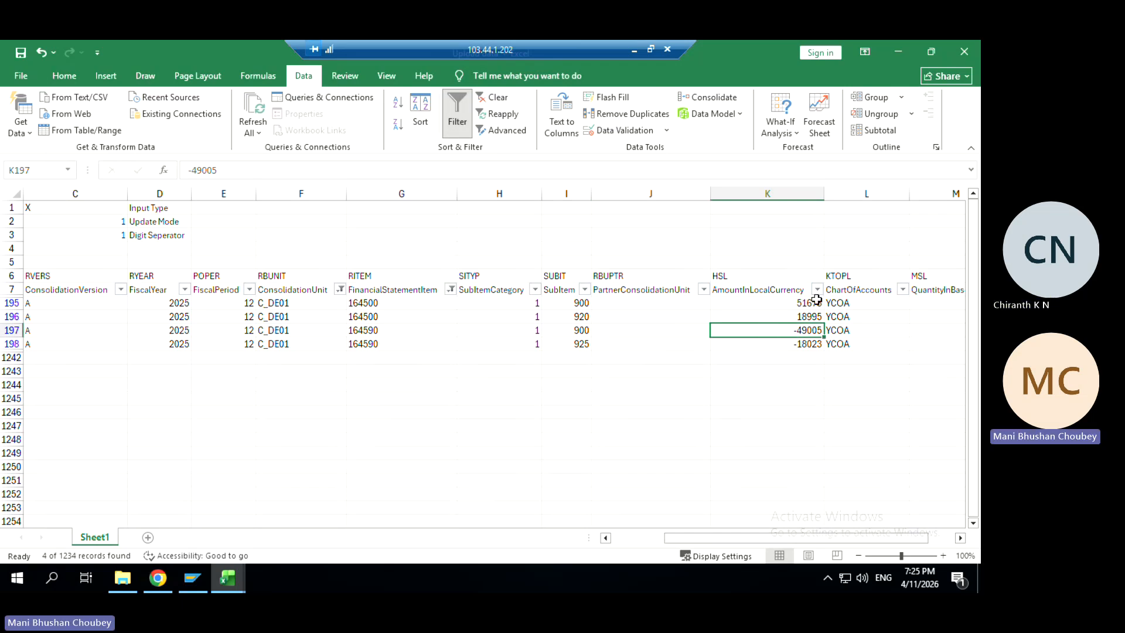
pyautogui.click(898, 51)
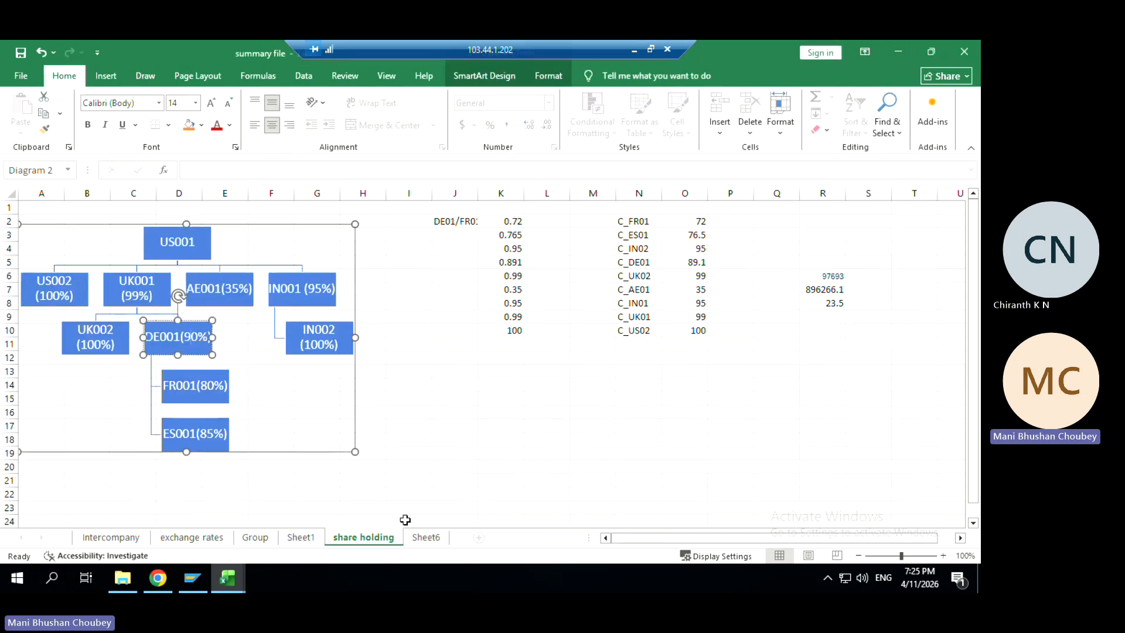
# Return to Chrome and open the SAP launchpad home in a new browser tab
pyautogui.hotkey('alt', 'Tab')
pyautogui.press('Tab')
pyautogui.press('Tab')
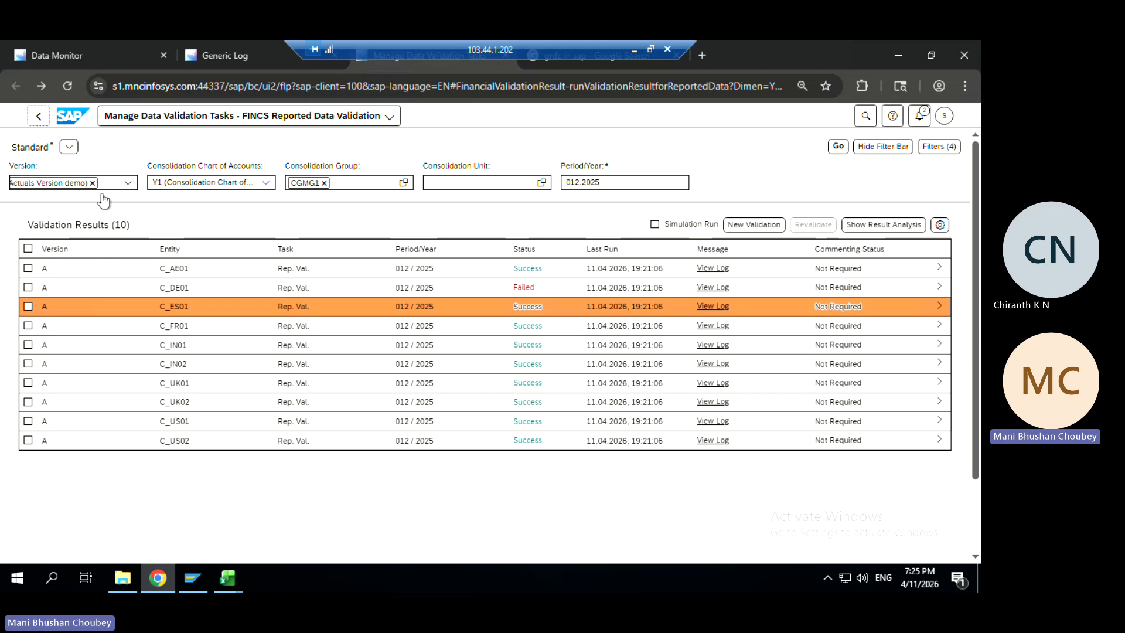
pyautogui.rightClick(70, 121)
pyautogui.click(139, 135)
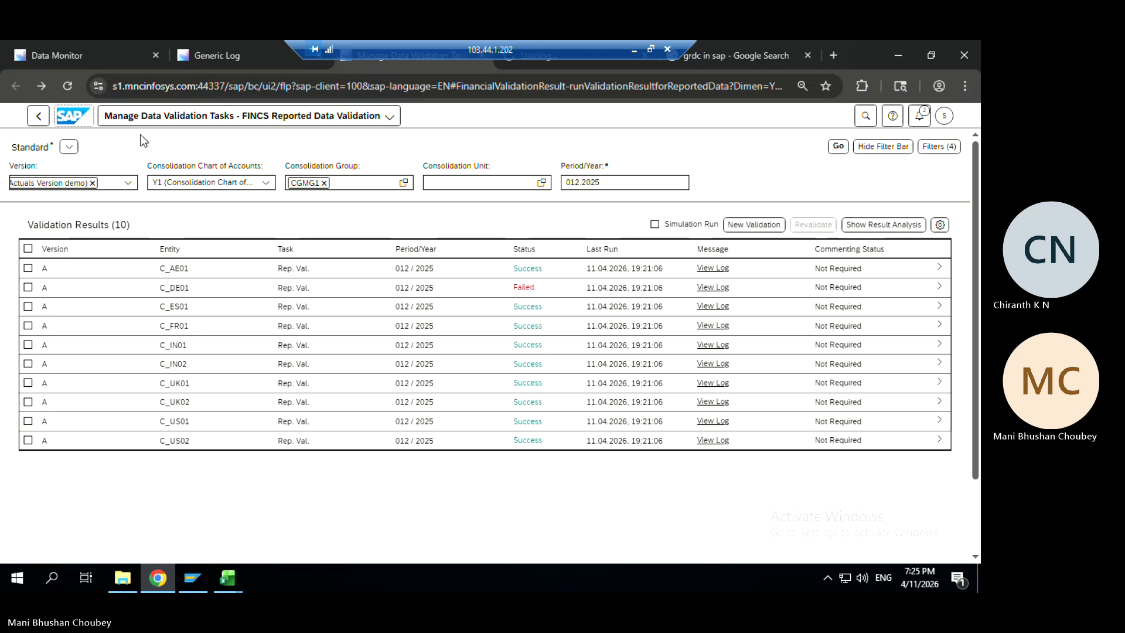
pyautogui.hotkey('ctrl', 'Tab')
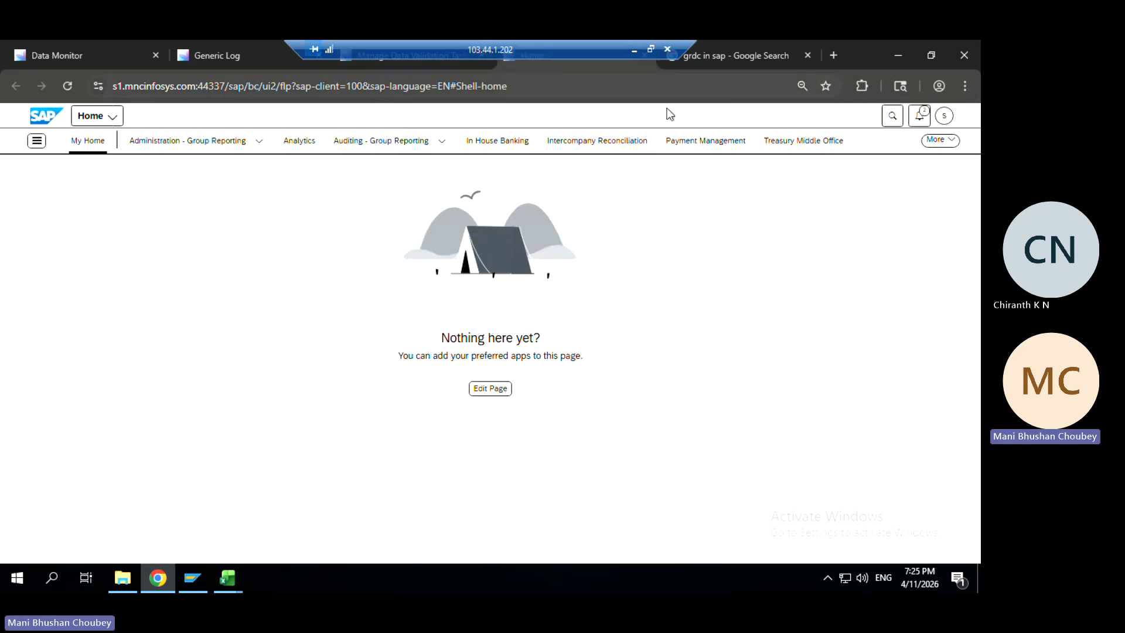
# Search 'define va', open Define Validation Rules, review rule SB00036, then go back to the launchpad home
pyautogui.click(864, 121)
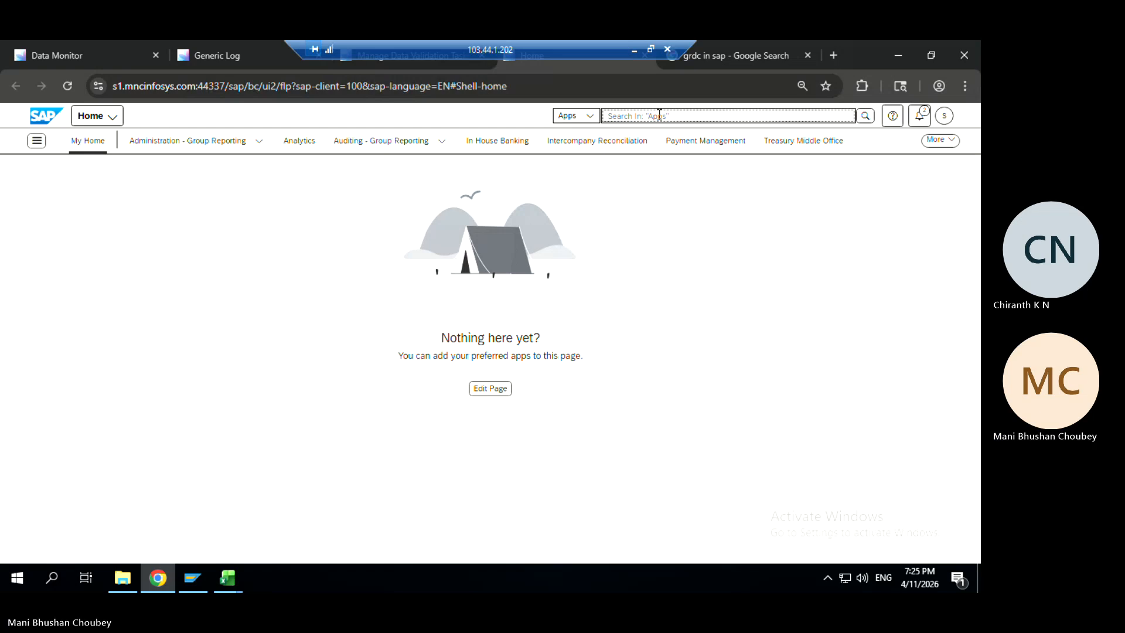
pyautogui.write('define va')
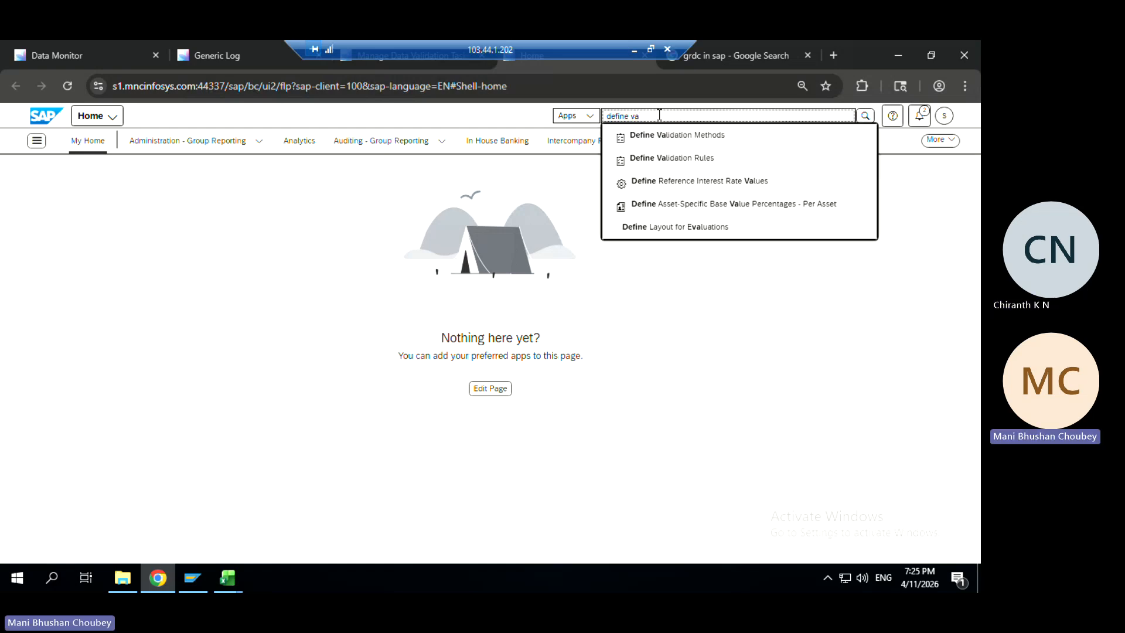
pyautogui.click(660, 162)
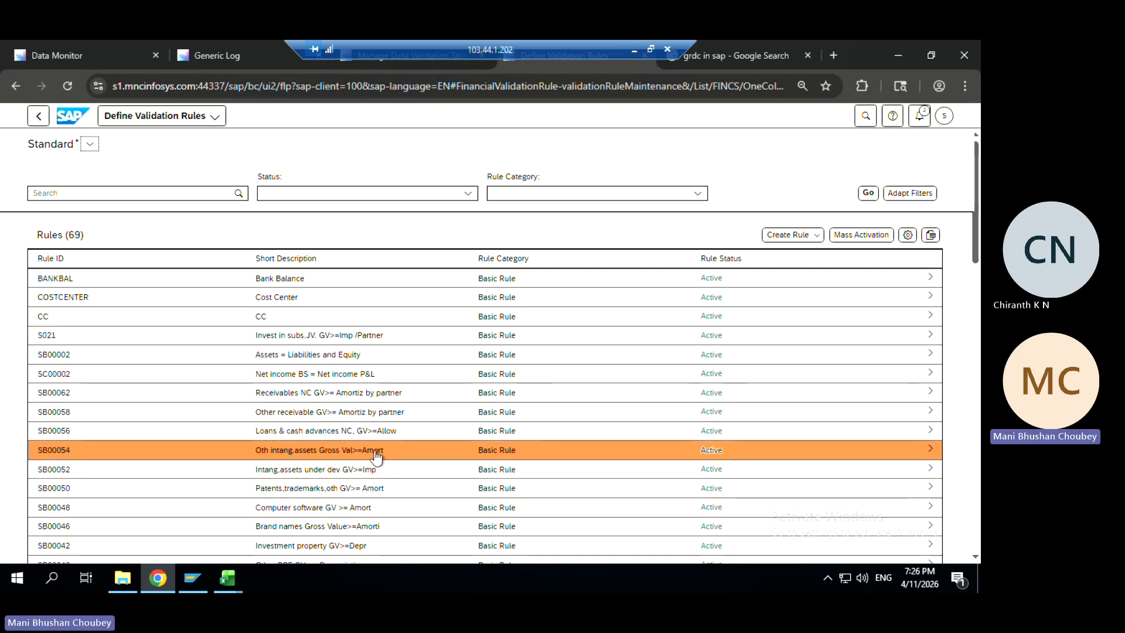
pyautogui.click(975, 351)
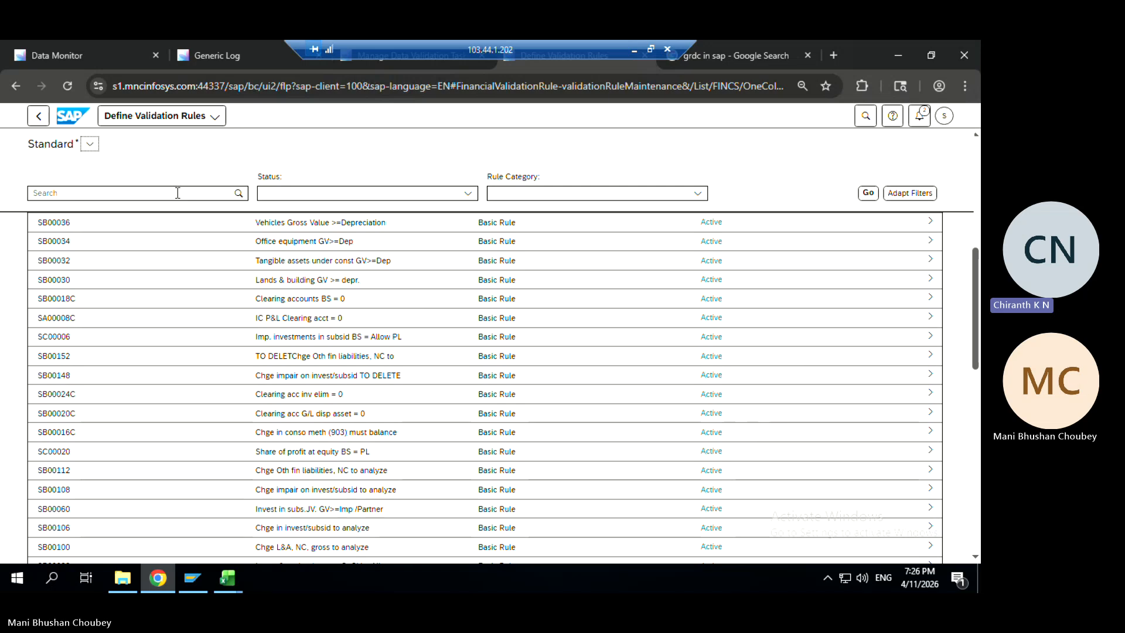
pyautogui.click(436, 304)
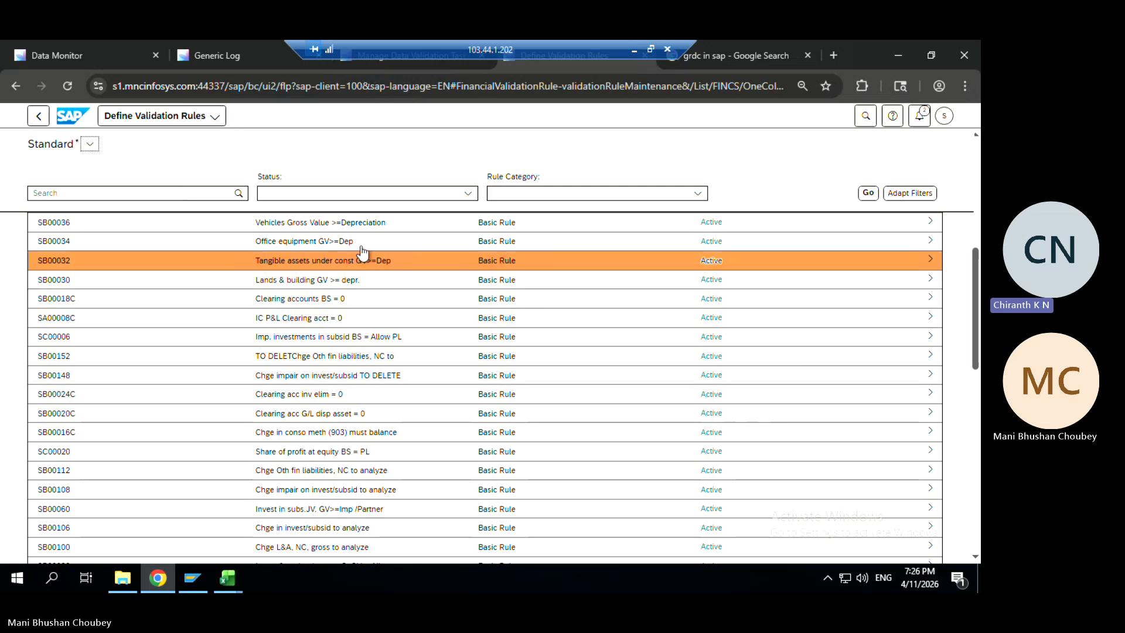
pyautogui.click(350, 228)
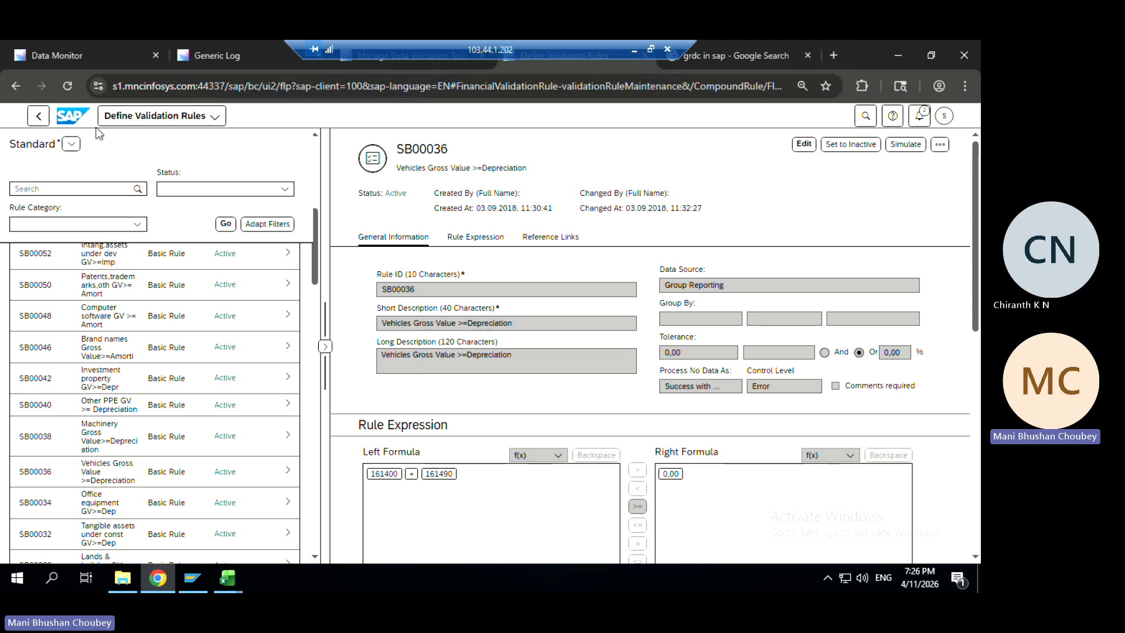
pyautogui.click(71, 115)
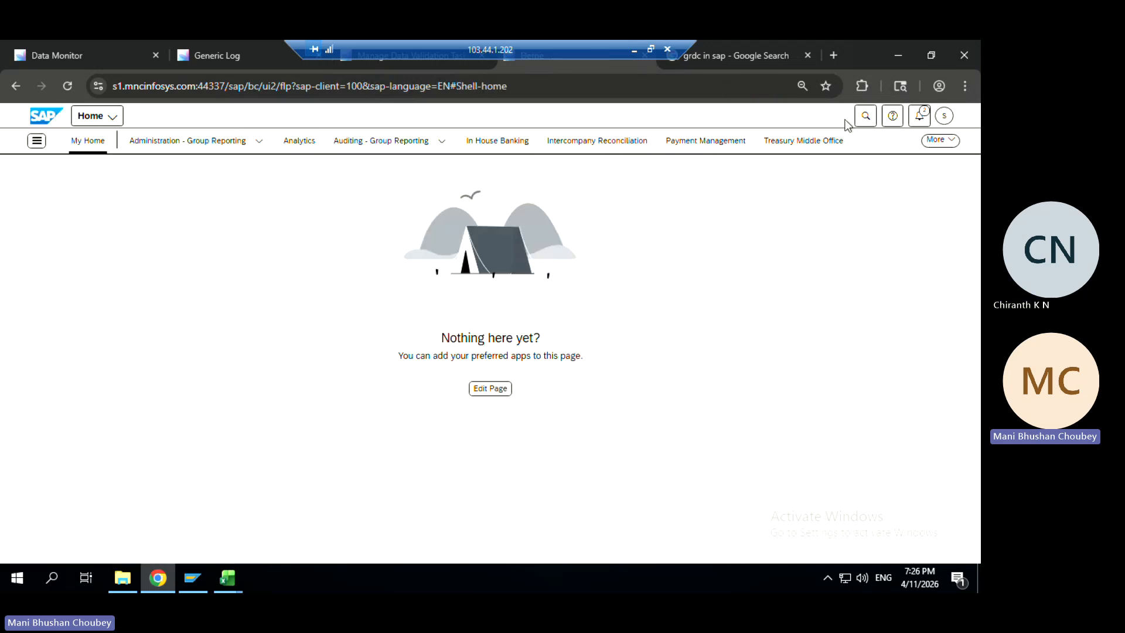
# Open Assign Validation Methods via 'assign val' search, pick task 2980 from history, then return to the Data Monitor
pyautogui.click(865, 116)
pyautogui.write('a')
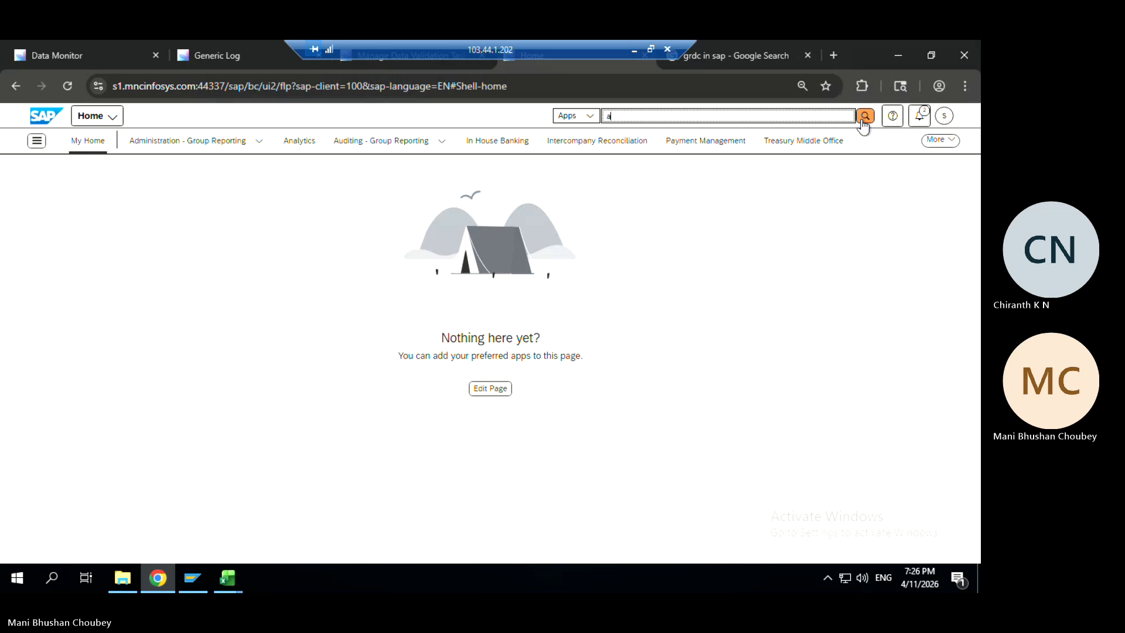
pyautogui.write('ssign')
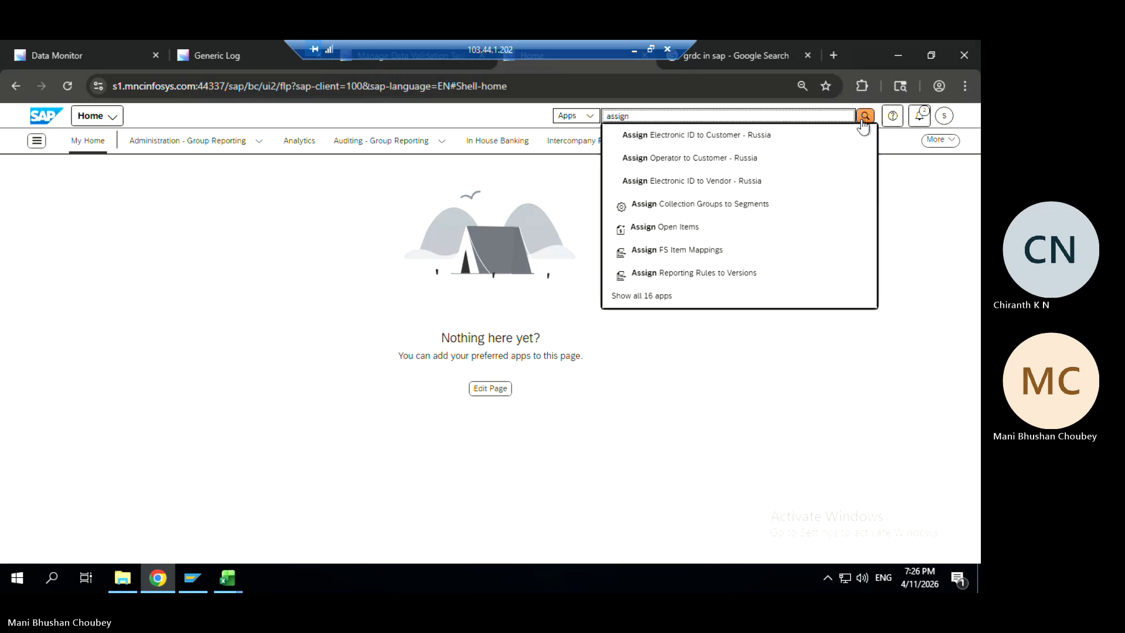
pyautogui.write(' val')
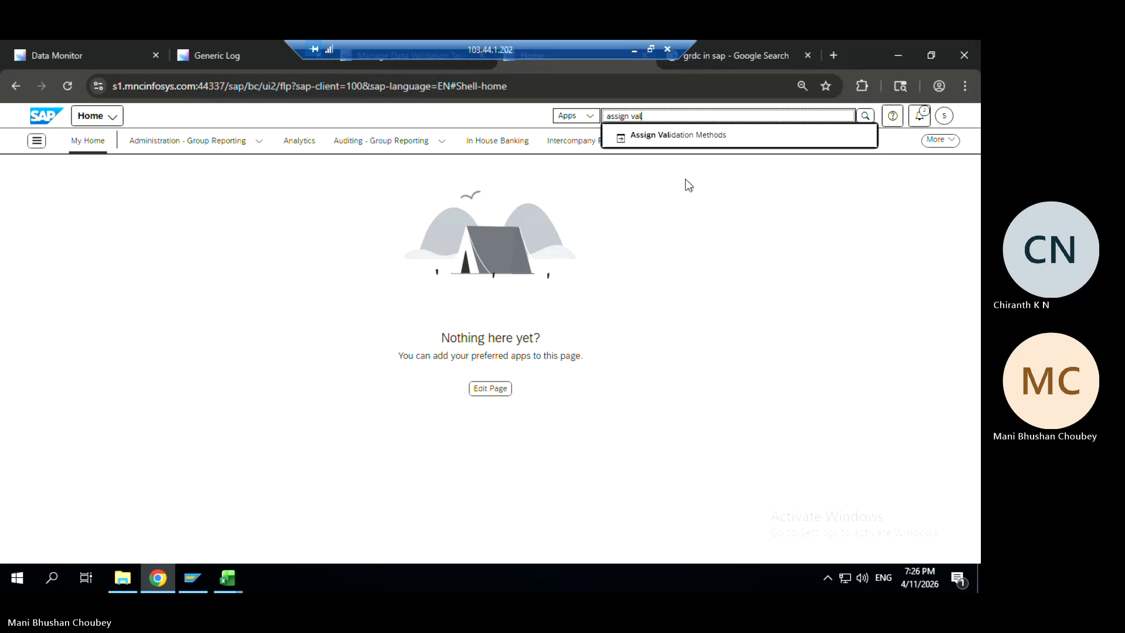
pyautogui.click(690, 140)
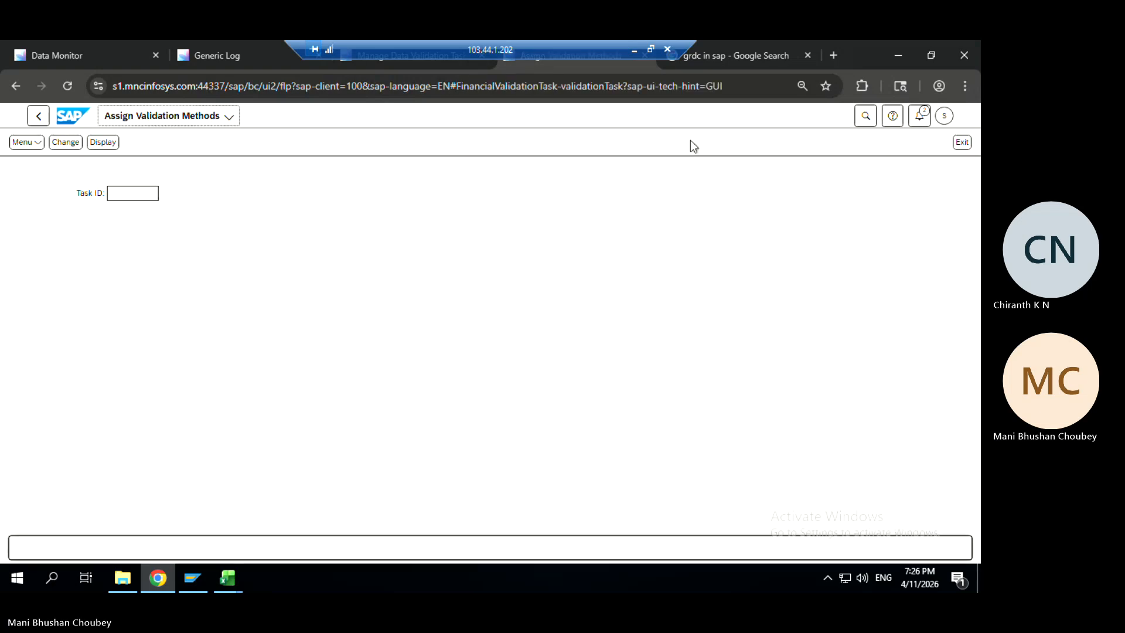
pyautogui.click(127, 195)
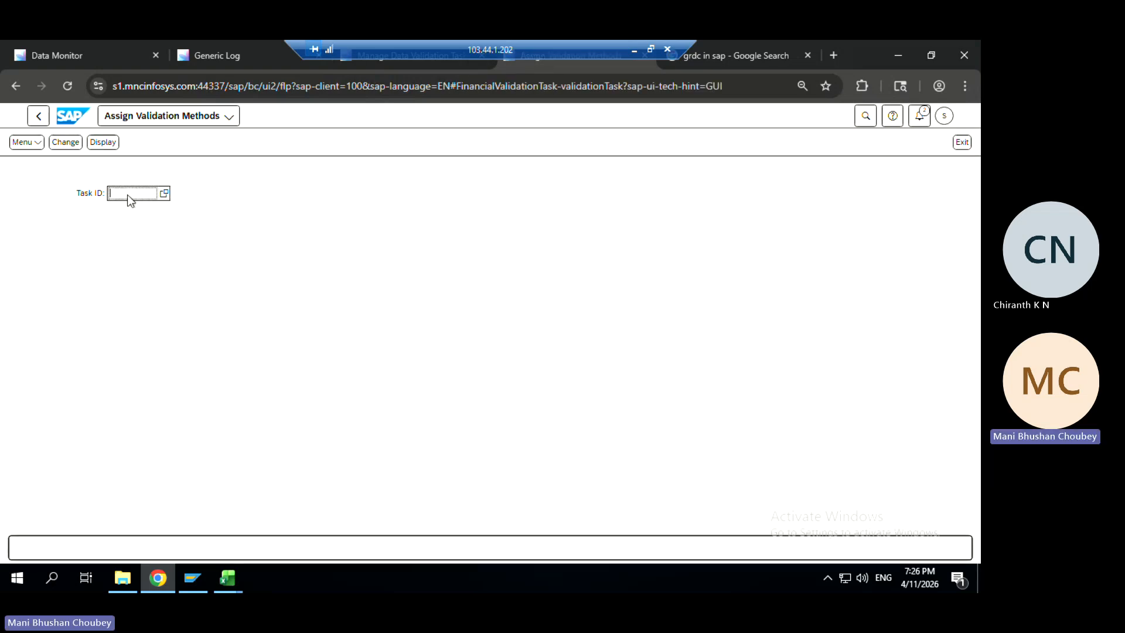
pyautogui.click(128, 194)
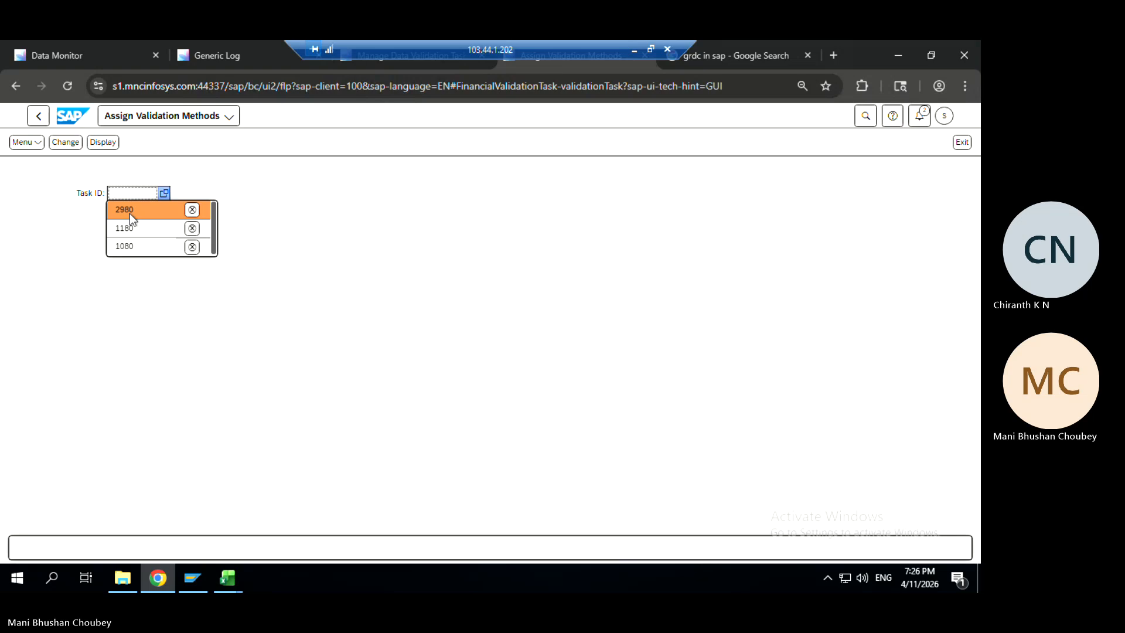
pyautogui.click(130, 214)
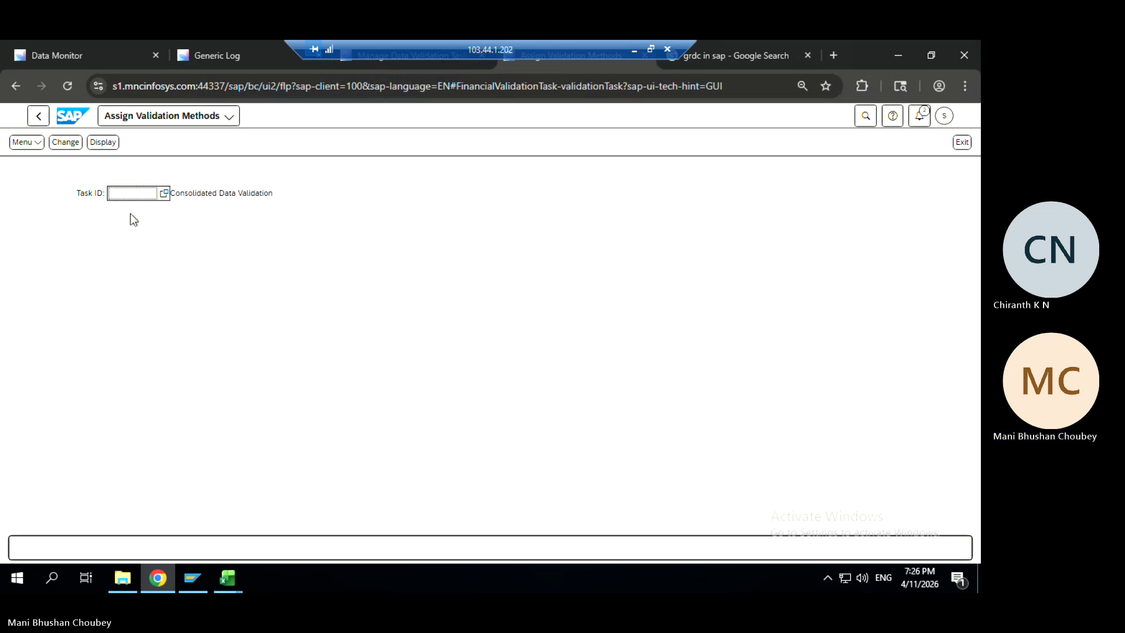
pyautogui.click(92, 58)
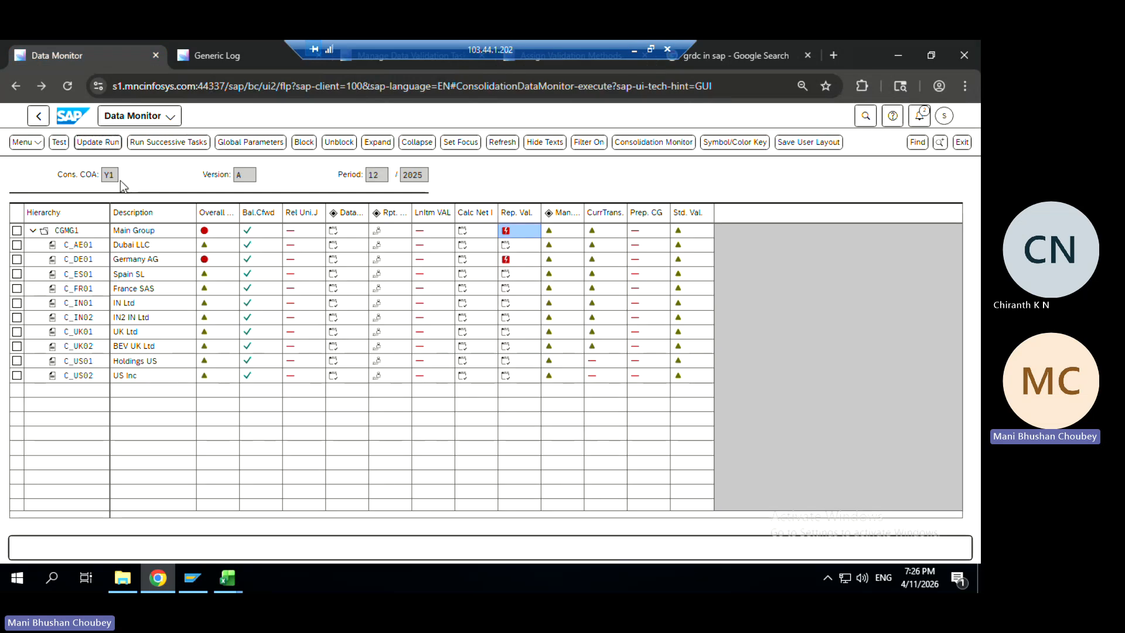
# Peek at the Generic Log's task list, then block Germany AG's Rep. Val. upon user request
pyautogui.click(231, 54)
pyautogui.click(269, 193)
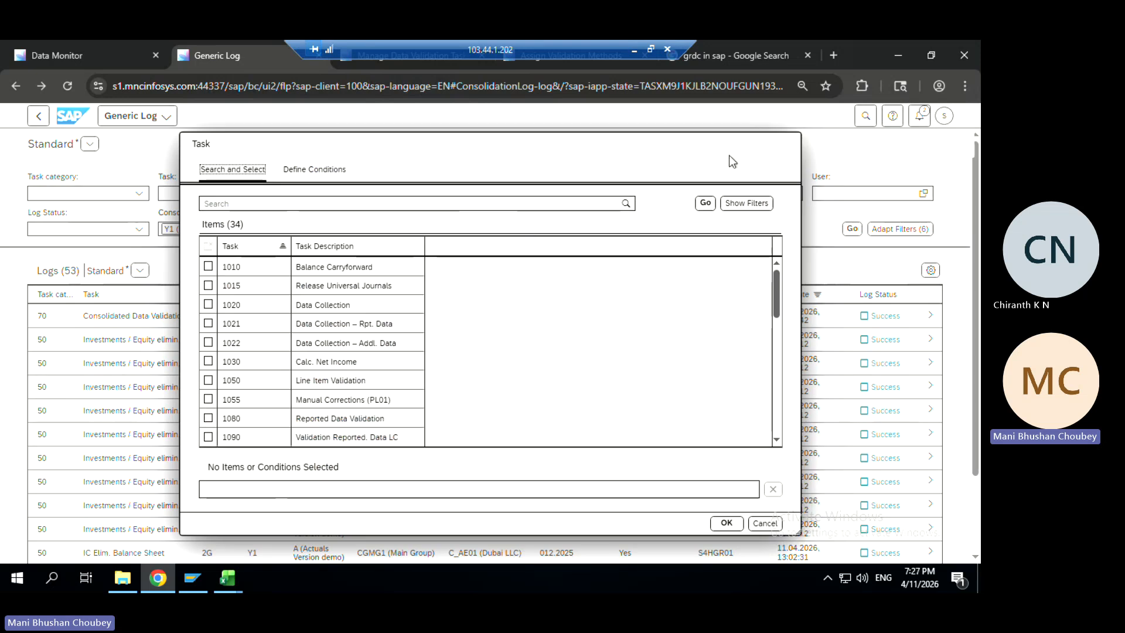
pyautogui.click(772, 525)
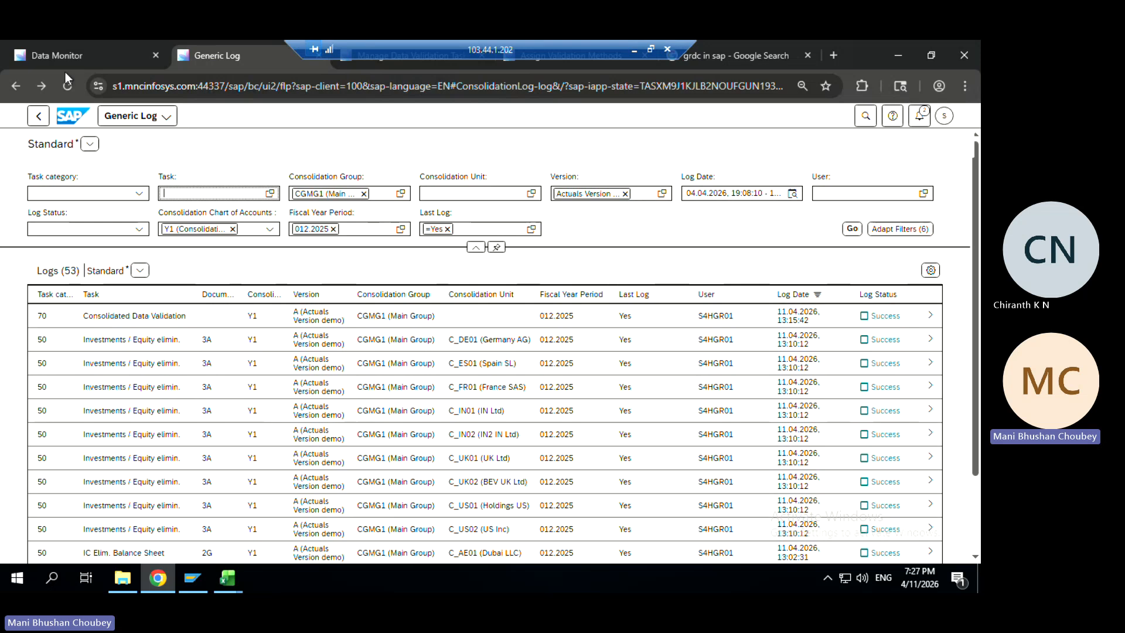
pyautogui.click(58, 57)
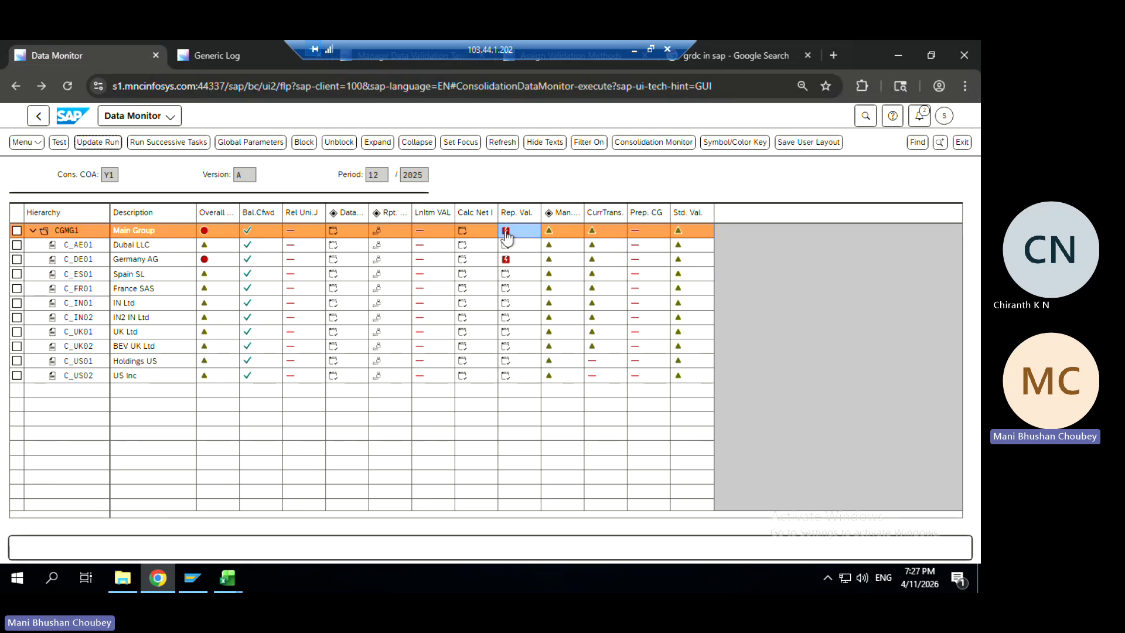
pyautogui.click(506, 261)
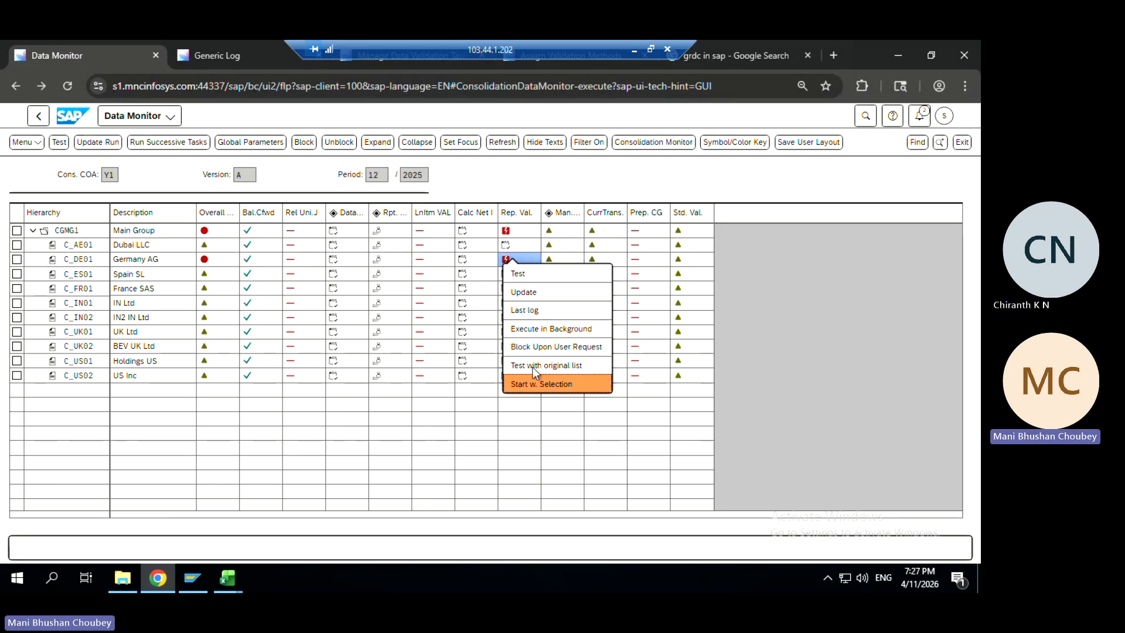
pyautogui.click(556, 346)
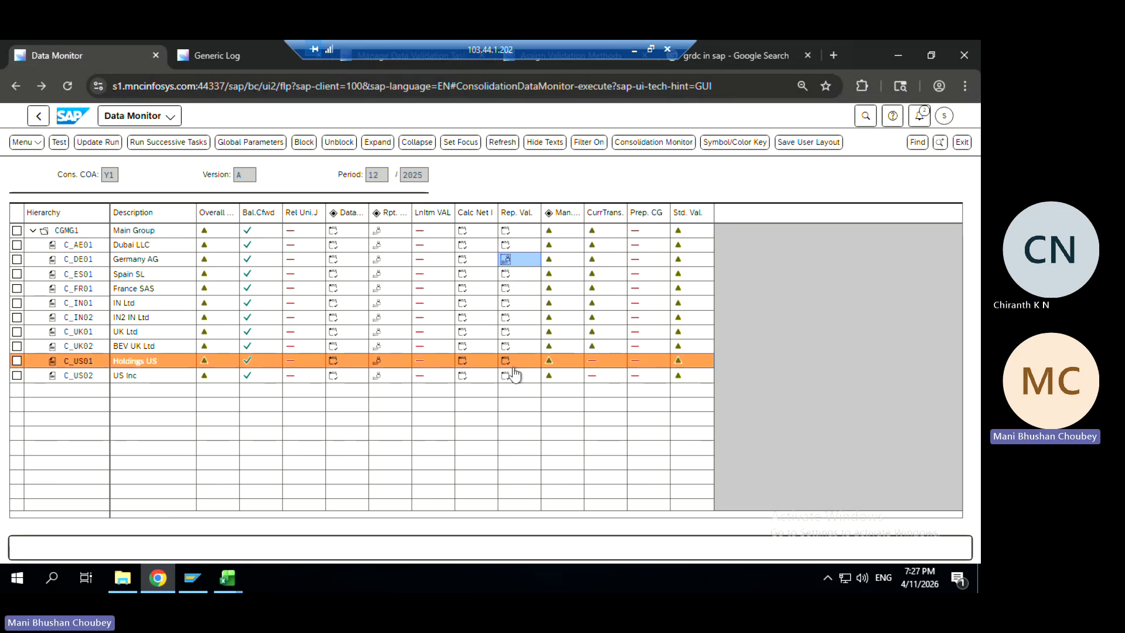
pyautogui.click(595, 234)
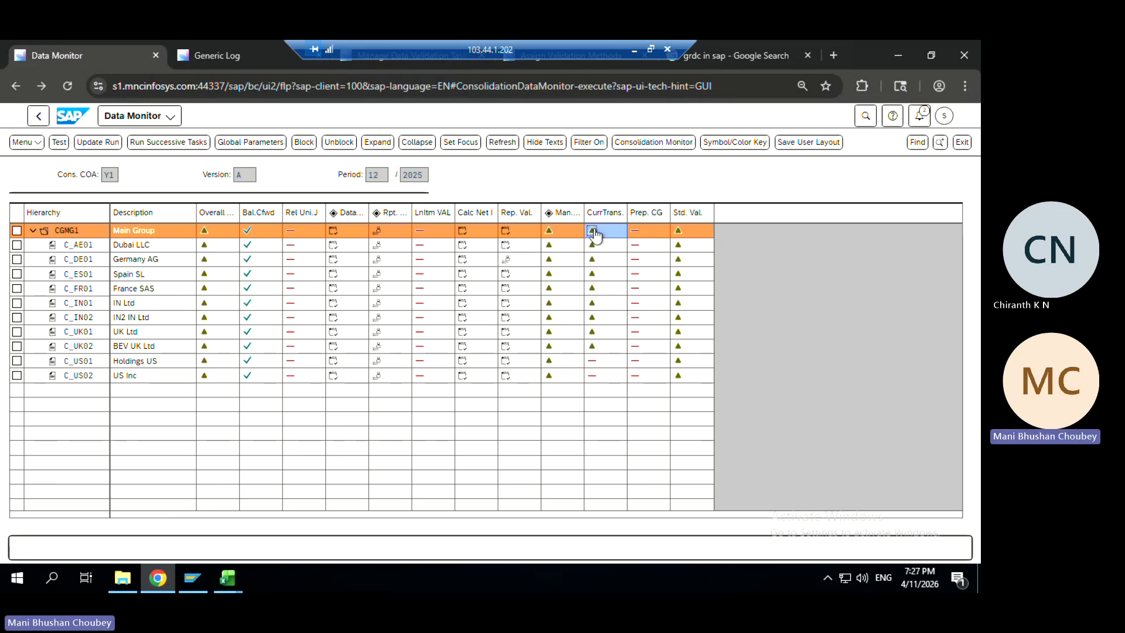
# Recheck the Generic Log's task list unfiltered, then switch to the Excel summary file
pyautogui.click(214, 63)
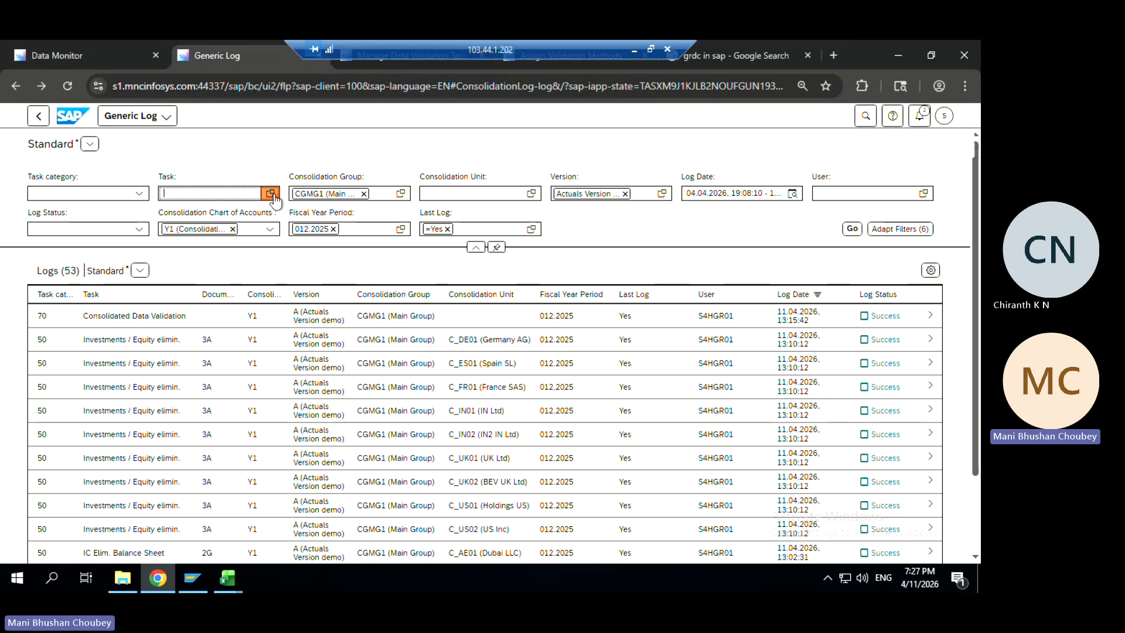
pyautogui.click(270, 194)
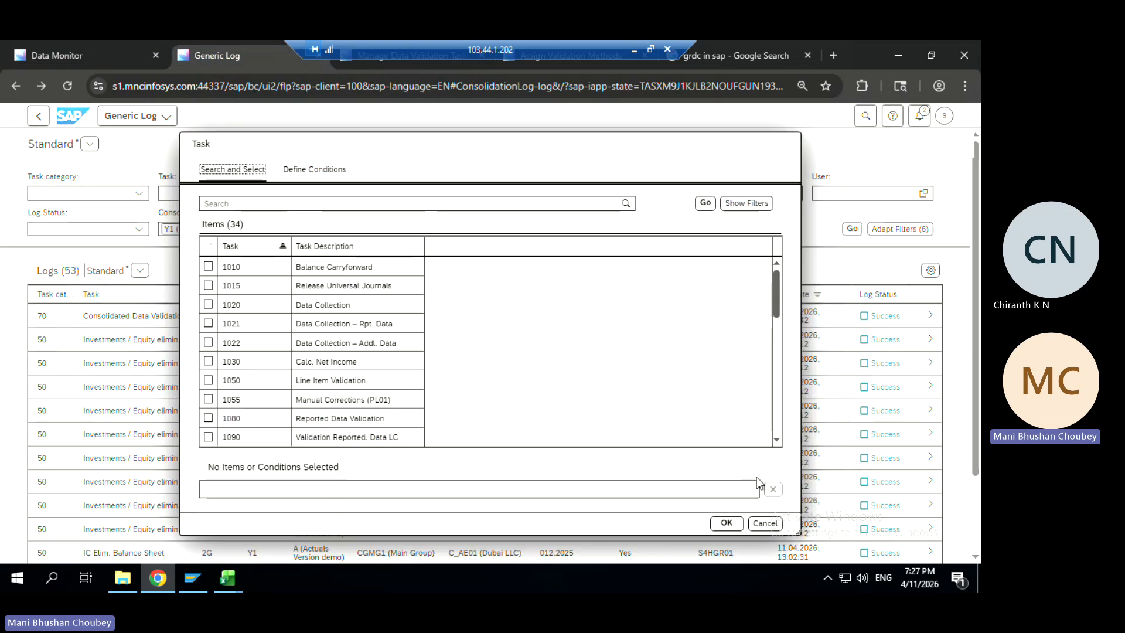
pyautogui.click(761, 523)
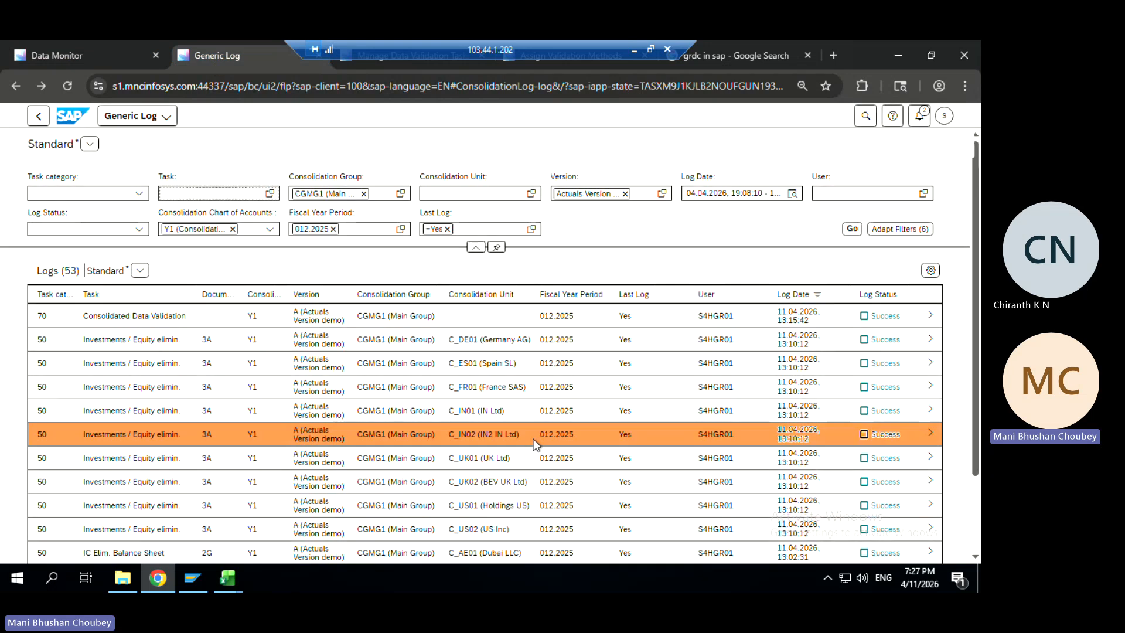
pyautogui.hotkey('alt', 'Tab')
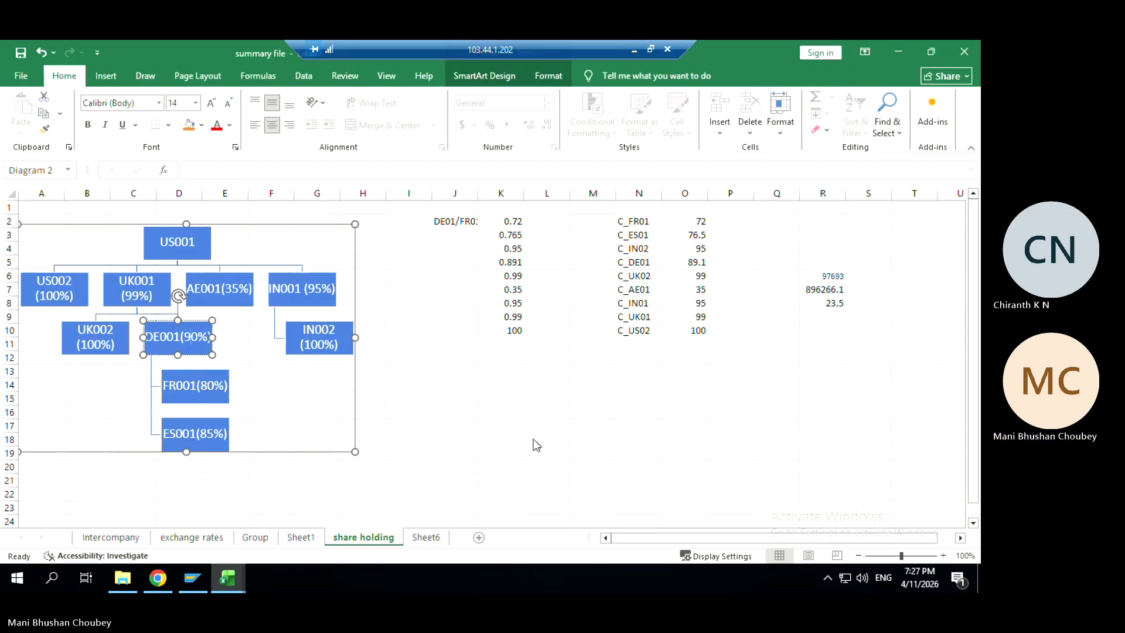
# In Assign Validation Methods, enter task ID 1090 and try to change it, finding it doesn't exist
pyautogui.hotkey('alt', 'Tab')
pyautogui.hotkey('ctrl', 'Tab')
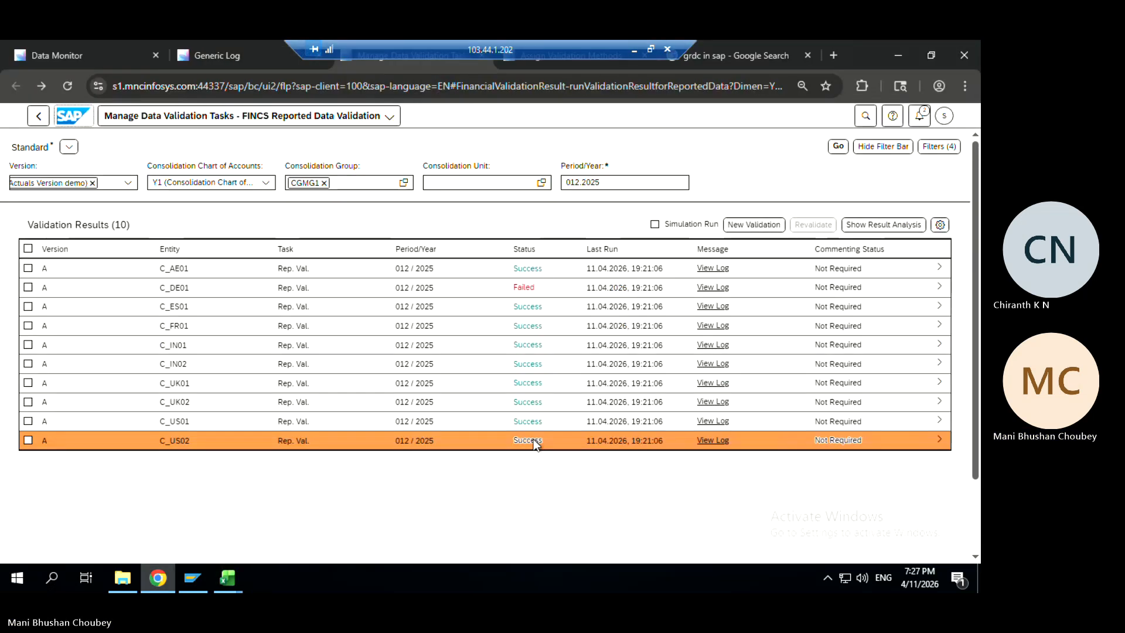
pyautogui.hotkey('ctrl', 'Tab')
pyautogui.write('1090')
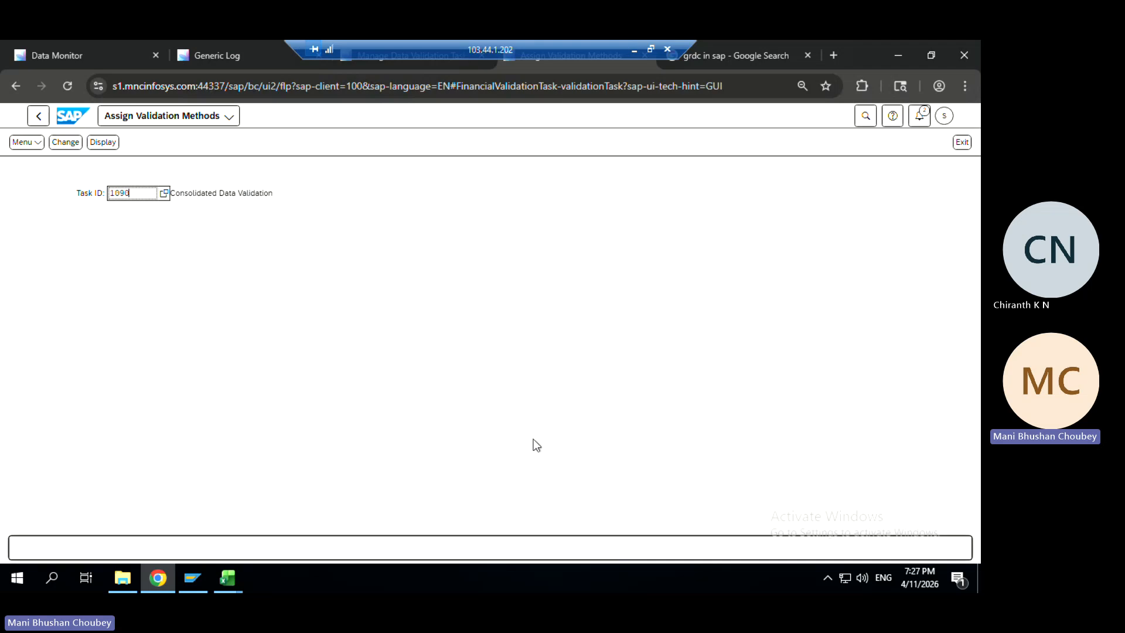
pyautogui.press('Return')
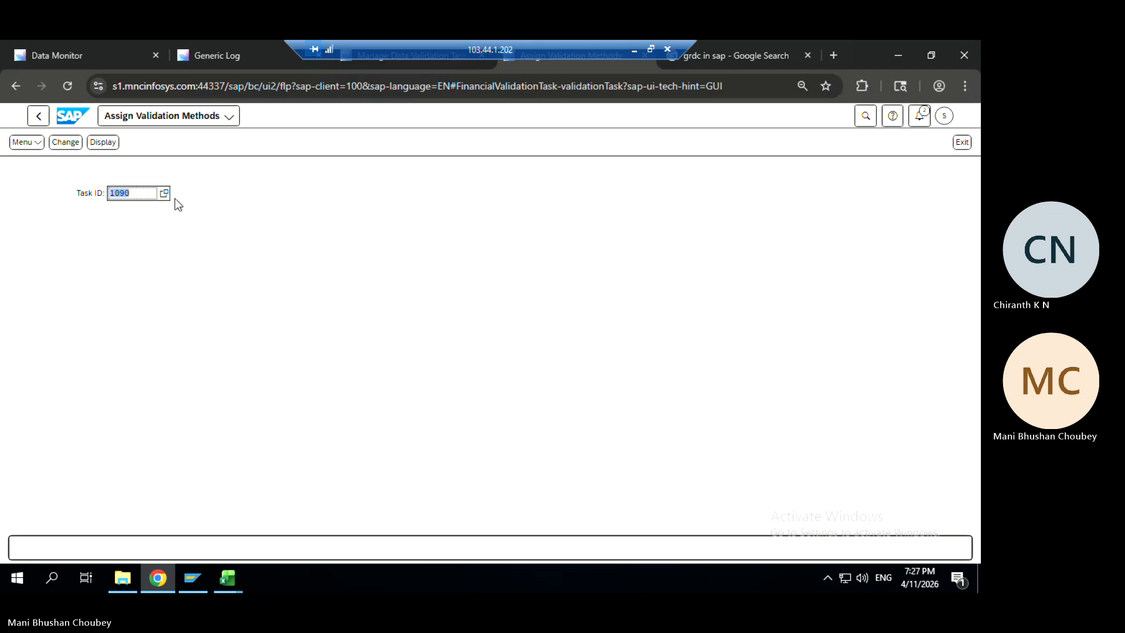
pyautogui.click(65, 142)
# Clear the task ID and pick task 2980 from the input history
pyautogui.press('BackSpace')
pyautogui.click(162, 195)
pyautogui.click(130, 230)
# Display task 2980's validation method assignments and switch them into change mode
pyautogui.click(102, 142)
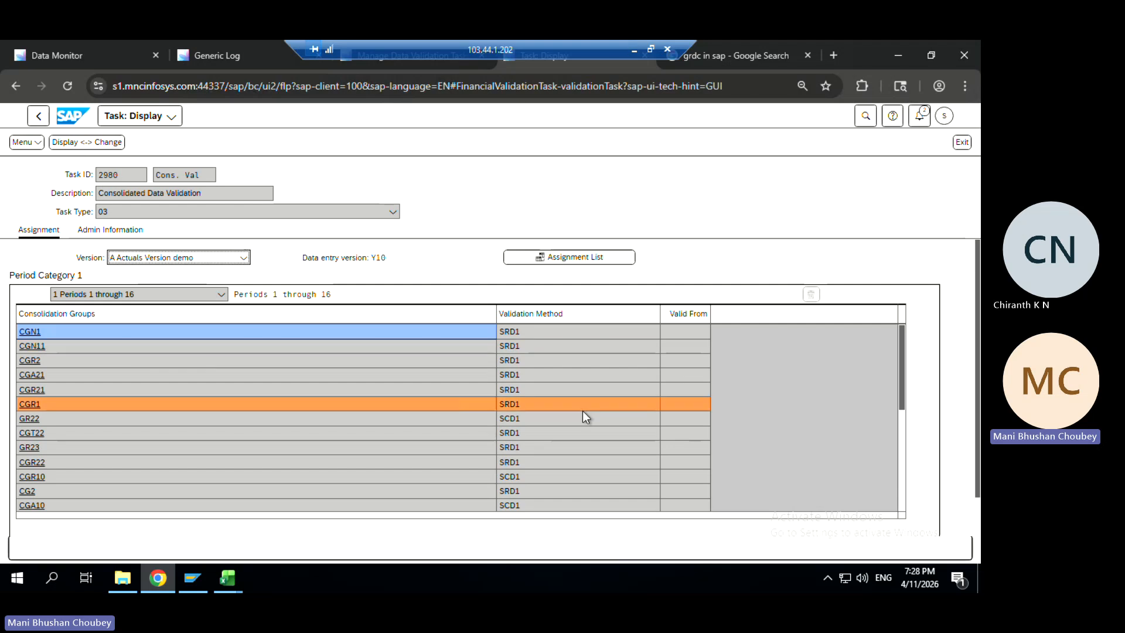
pyautogui.scroll(-1, 66, 523)
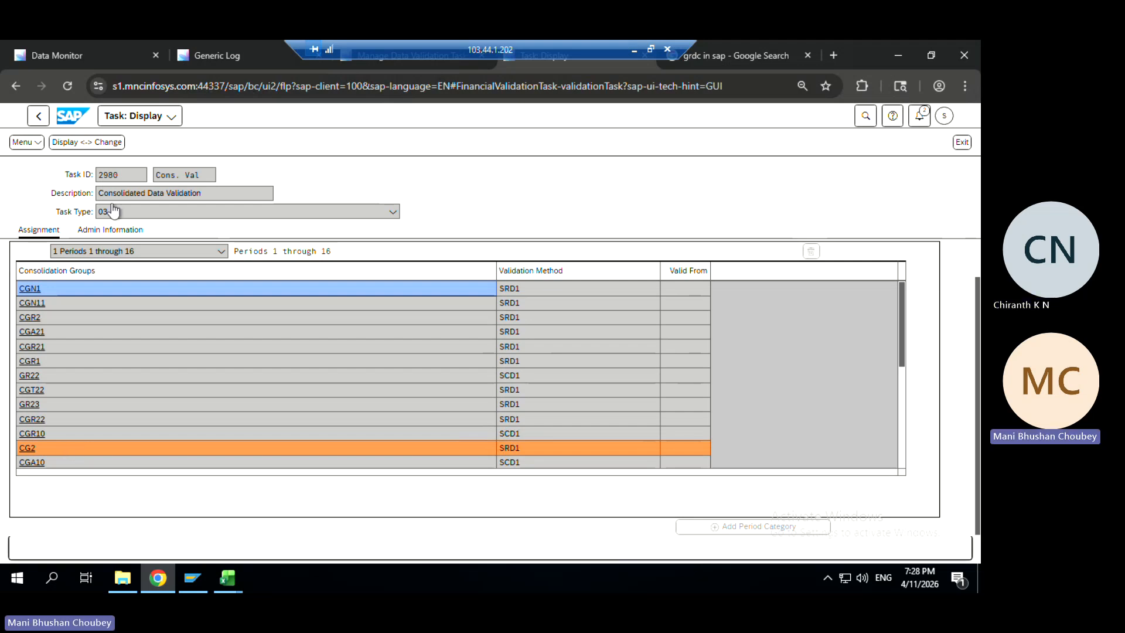
pyautogui.click(93, 142)
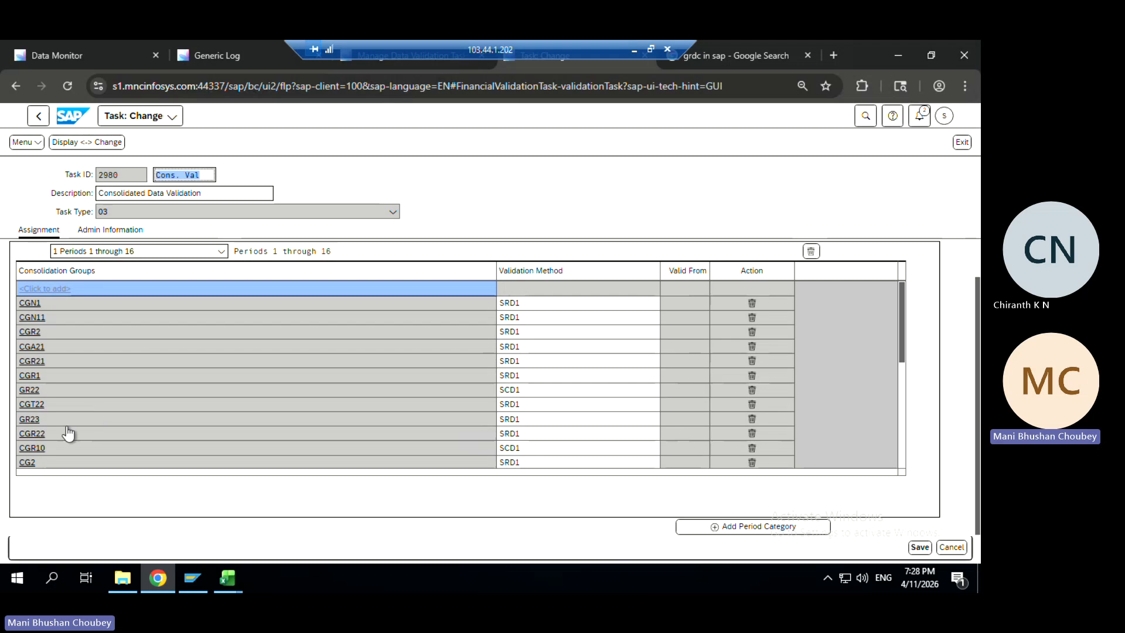
# Inspect CGR10's assignment details and unit lookup without changes, scroll the groups, then return to the Data Monitor
pyautogui.click(34, 448)
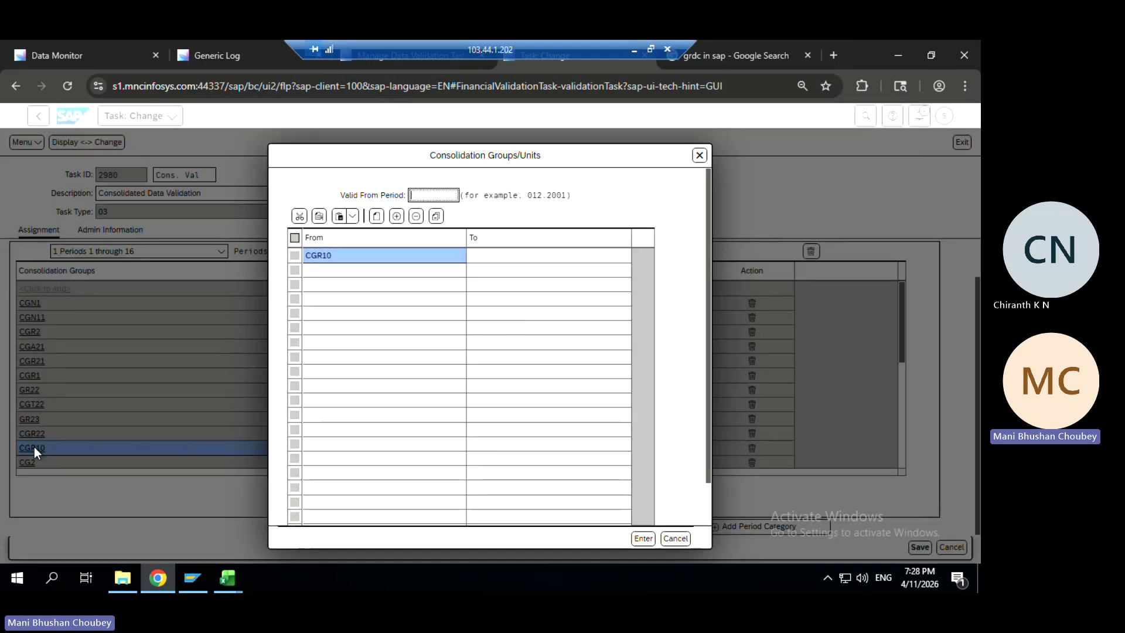
pyautogui.click(318, 272)
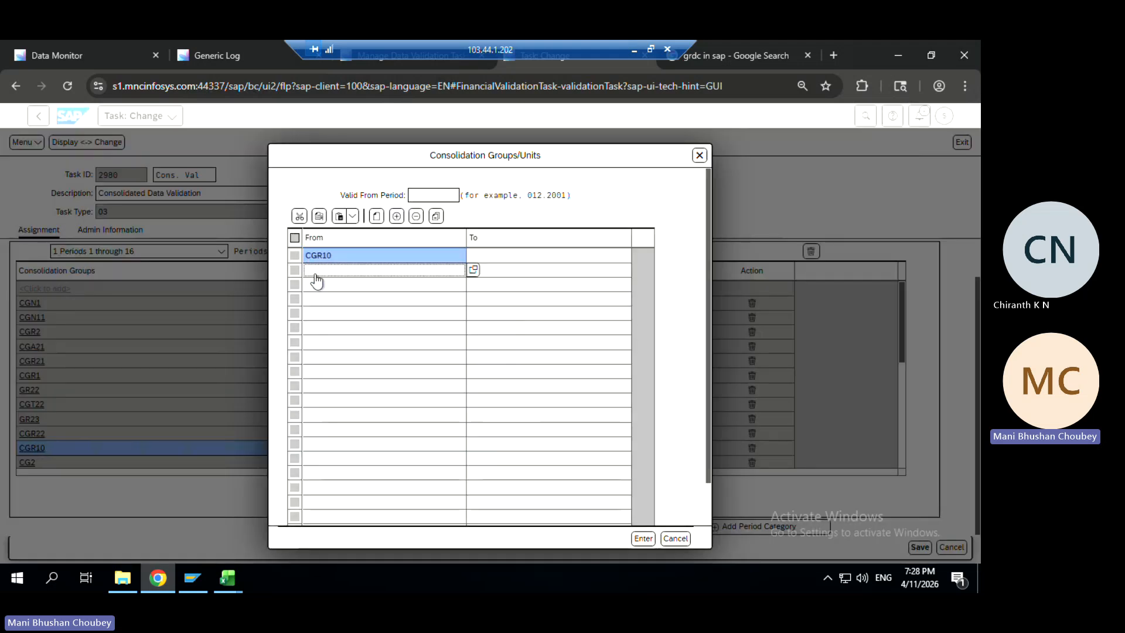
pyautogui.click(475, 270)
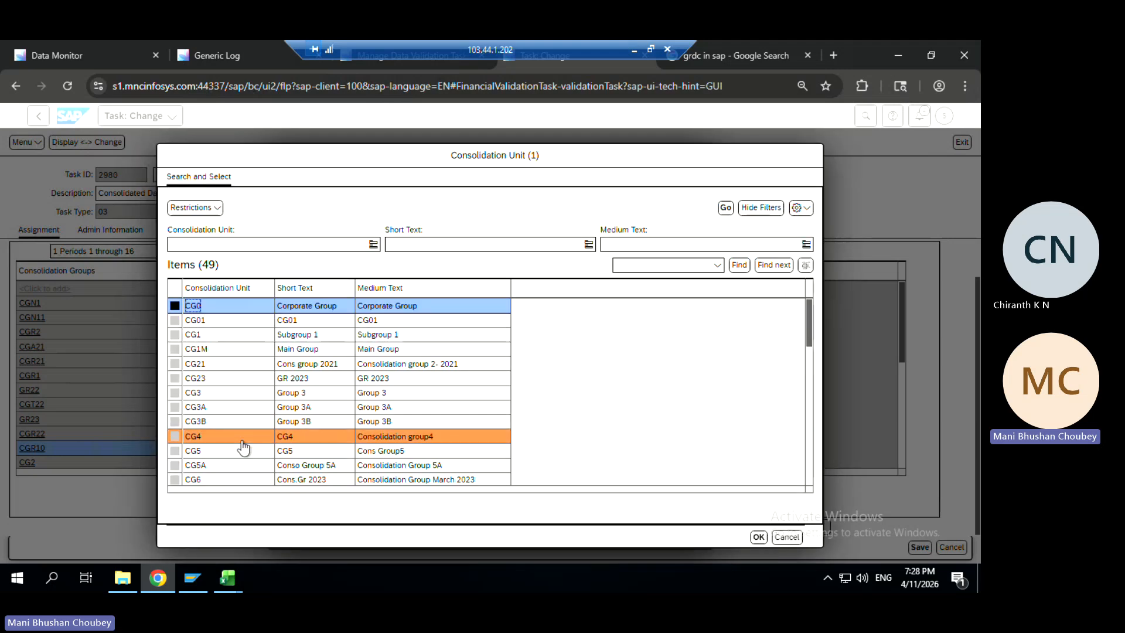
pyautogui.click(786, 537)
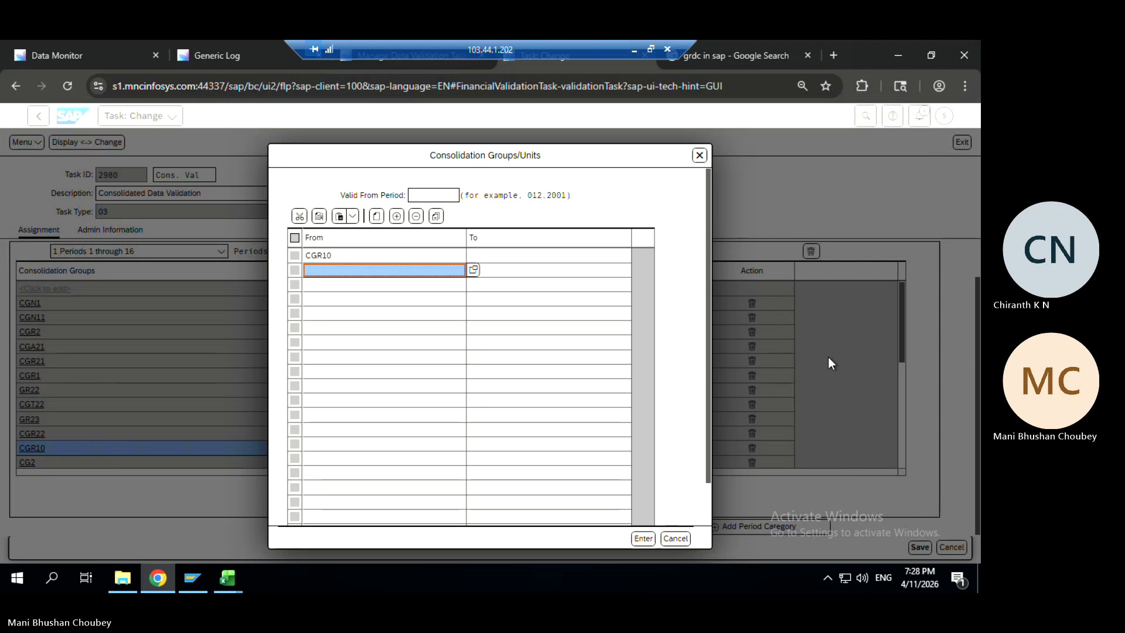
pyautogui.click(701, 158)
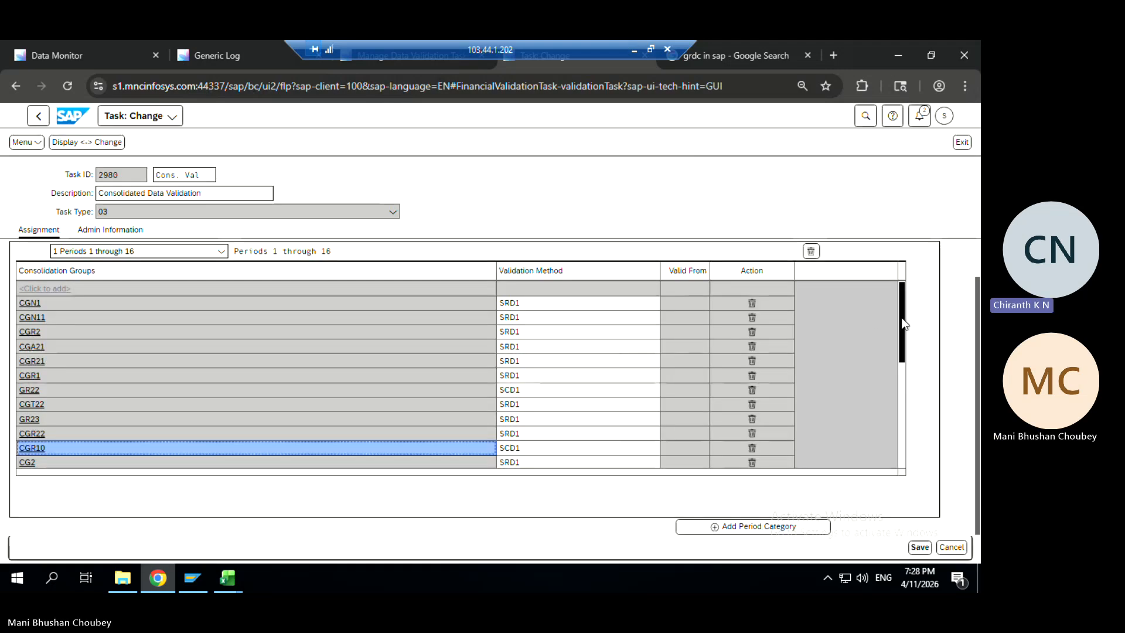
pyautogui.moveTo(902, 319); pyautogui.dragTo(910, 479)
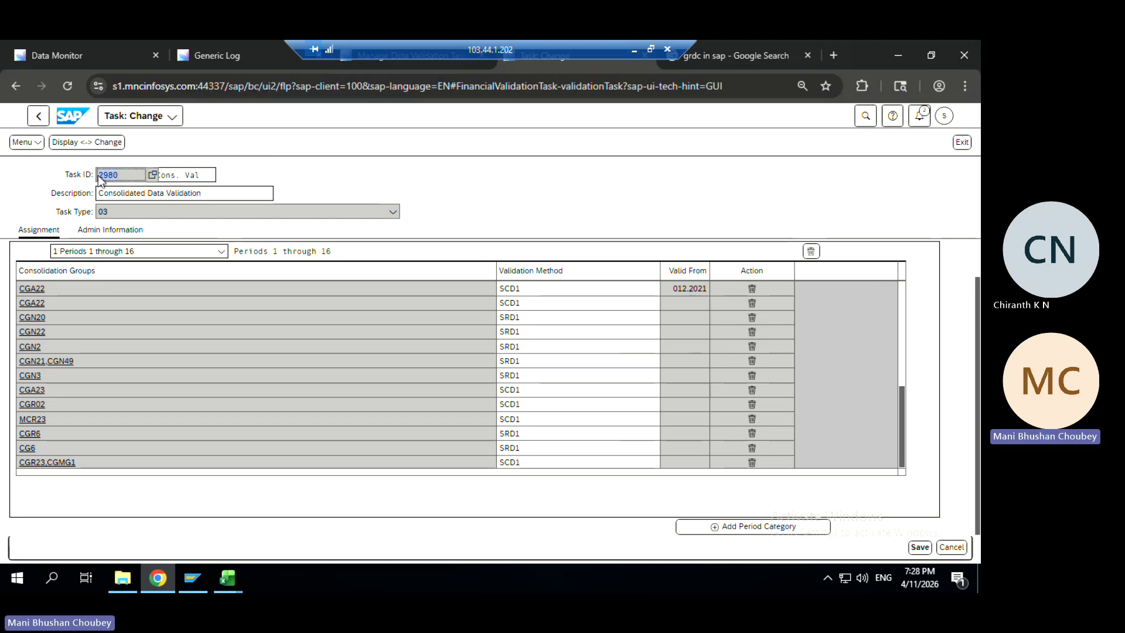
pyautogui.click(117, 54)
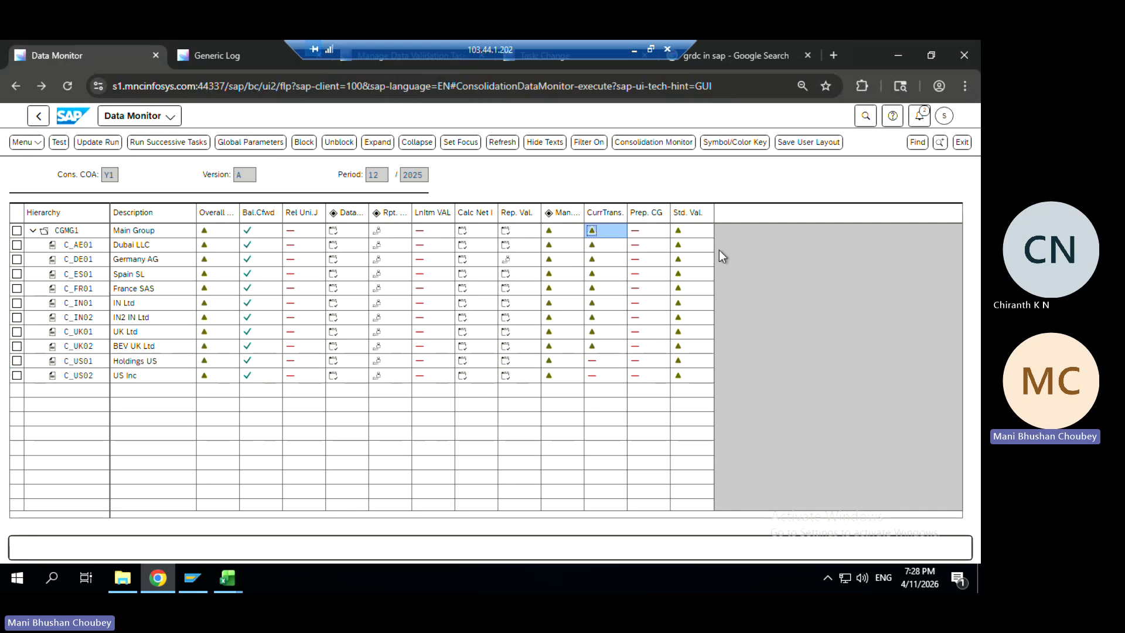
# Confirm group CGR23,CGMG1 has validation method SCD1 in task 2980, then go back to the start screen
pyautogui.click(224, 62)
pyautogui.hotkey('ctrl', 'Tab')
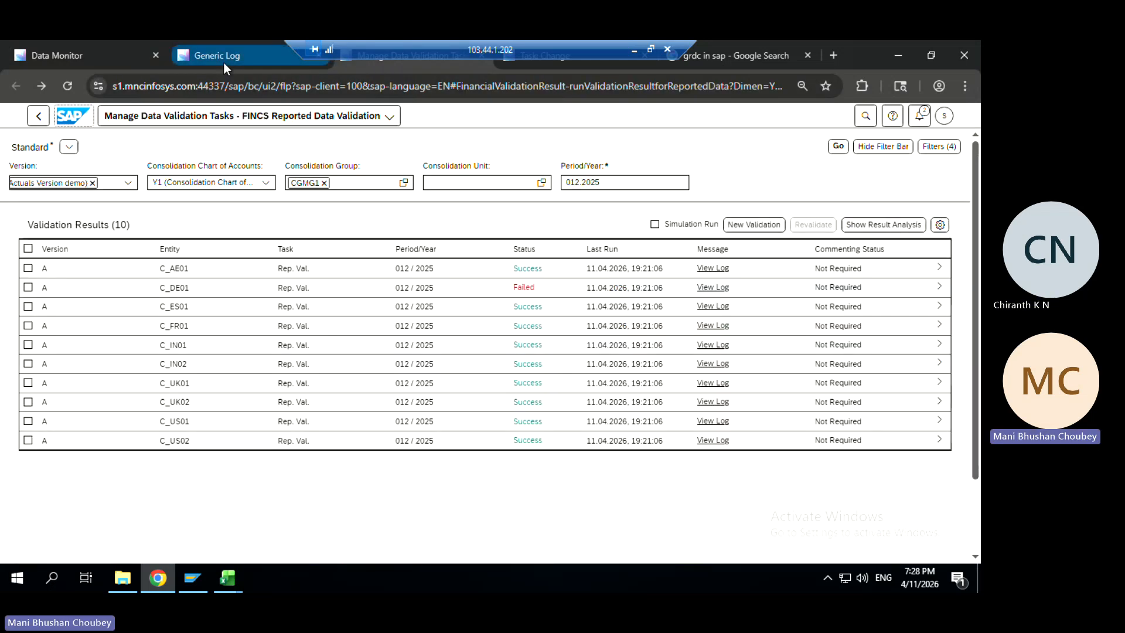
pyautogui.hotkey('ctrl', 'Tab')
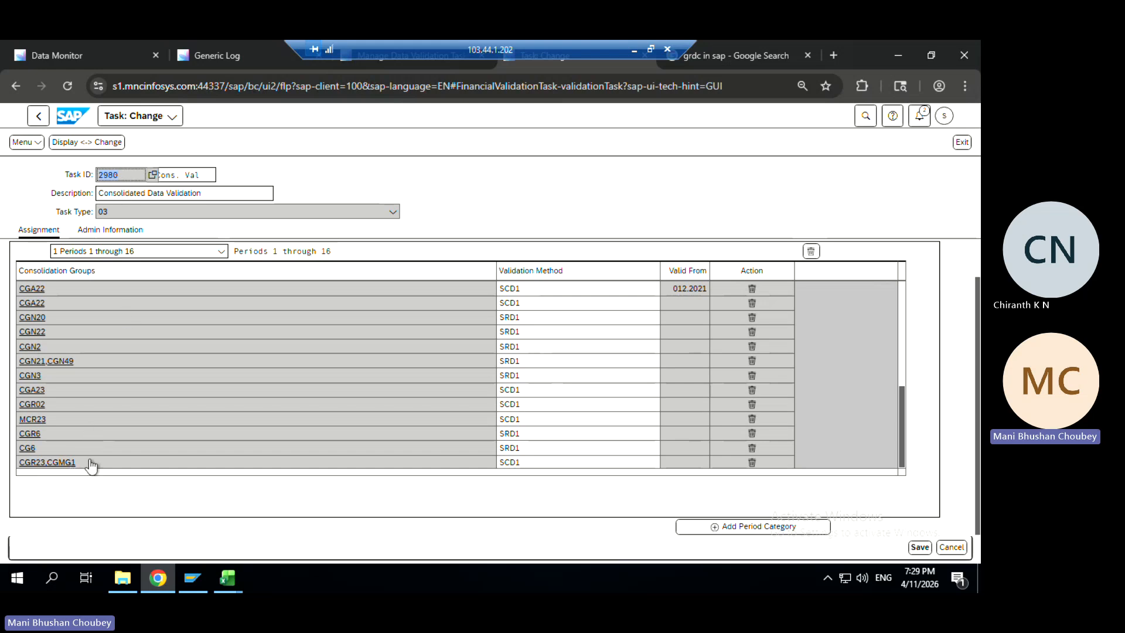
pyautogui.moveTo(523, 467); pyautogui.dragTo(495, 469)
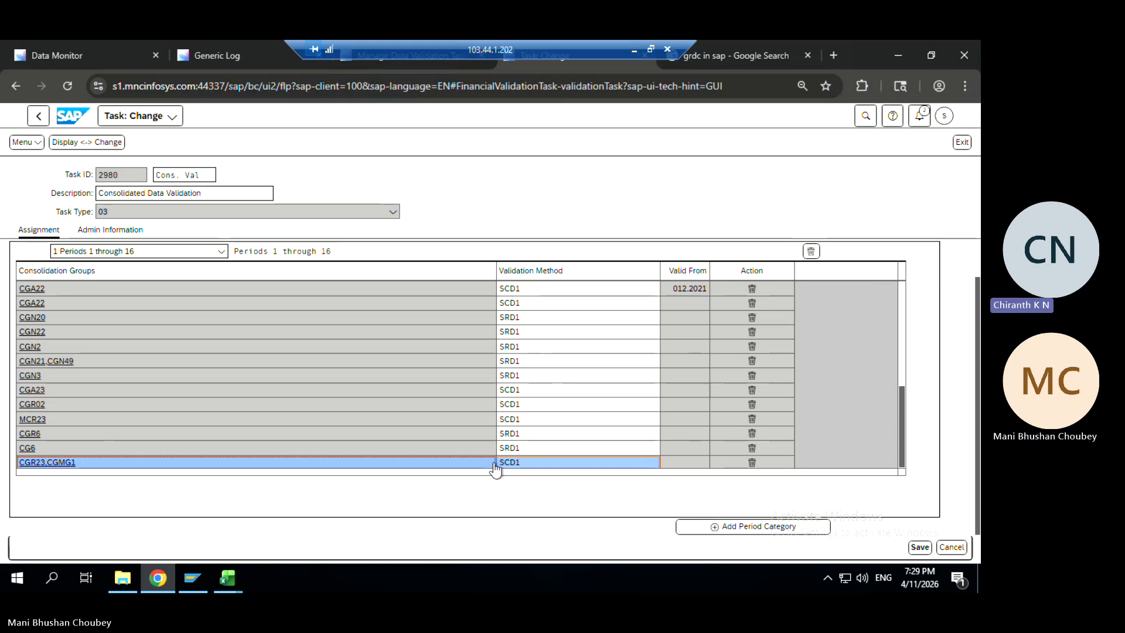
pyautogui.click(38, 117)
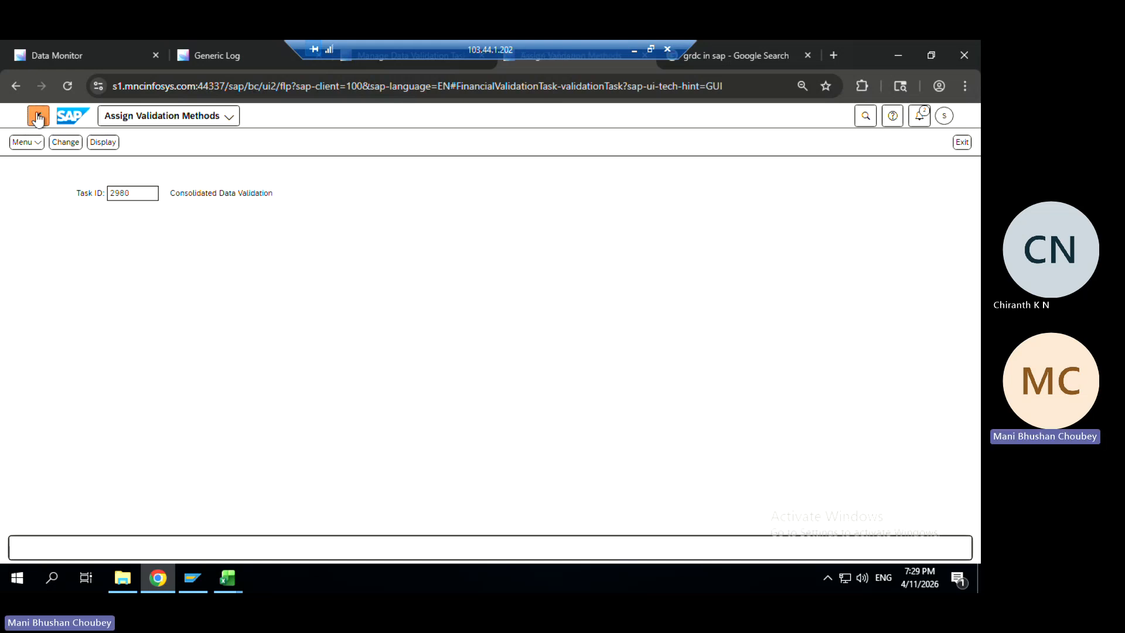
# Close the extra pages, maximize the browser, and rerun CurrTrans for CGMG1 in period 012/2025
pyautogui.click(38, 117)
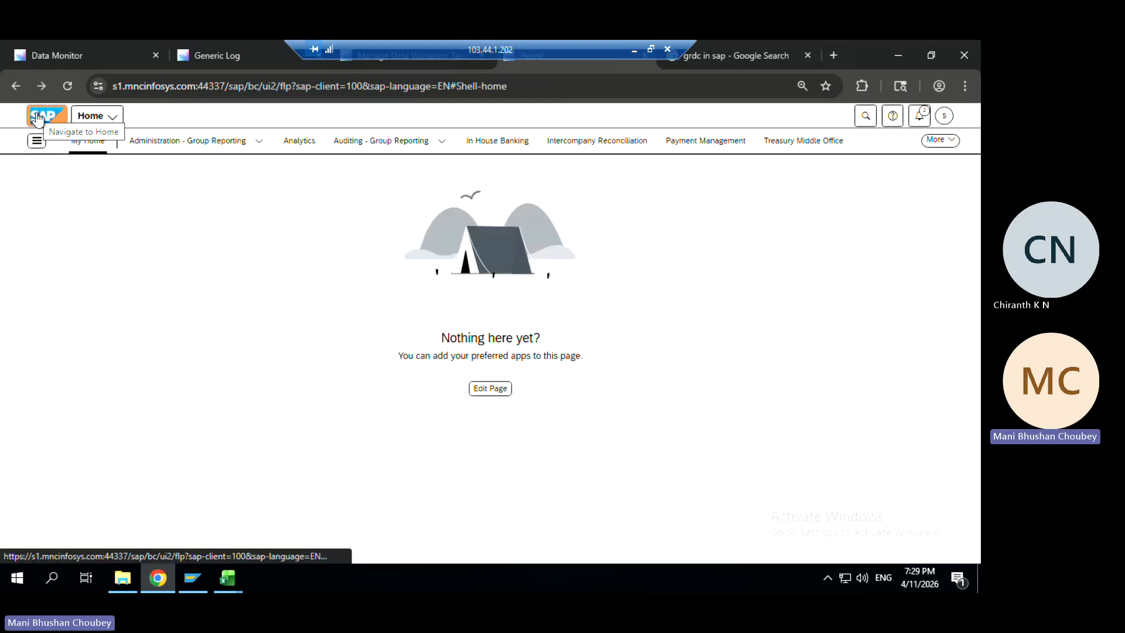
pyautogui.click(210, 54)
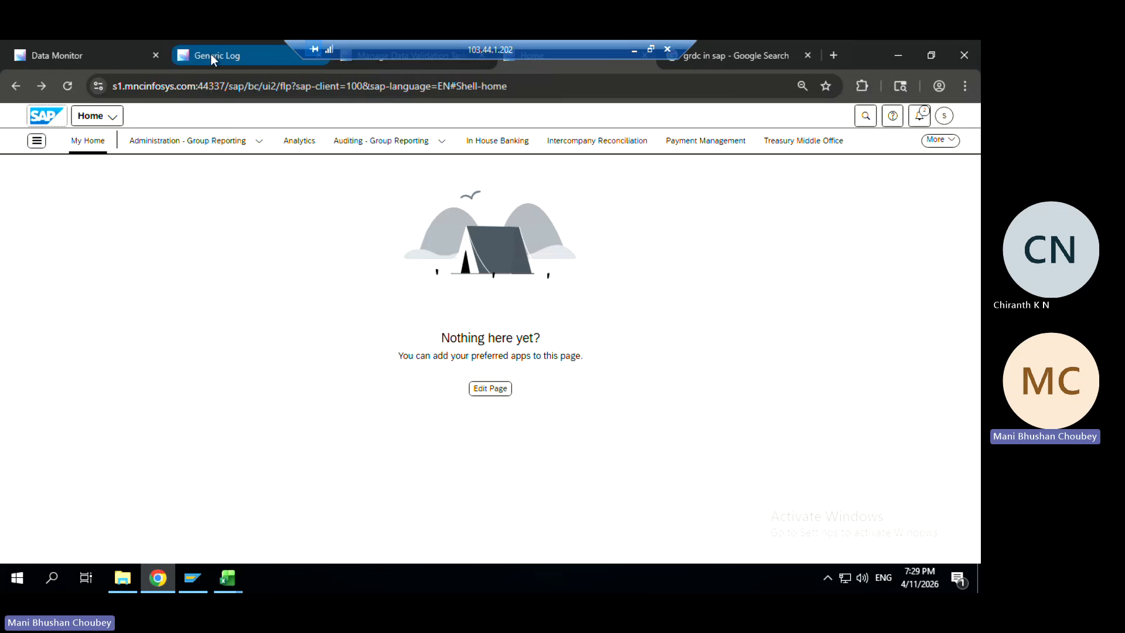
pyautogui.click(39, 116)
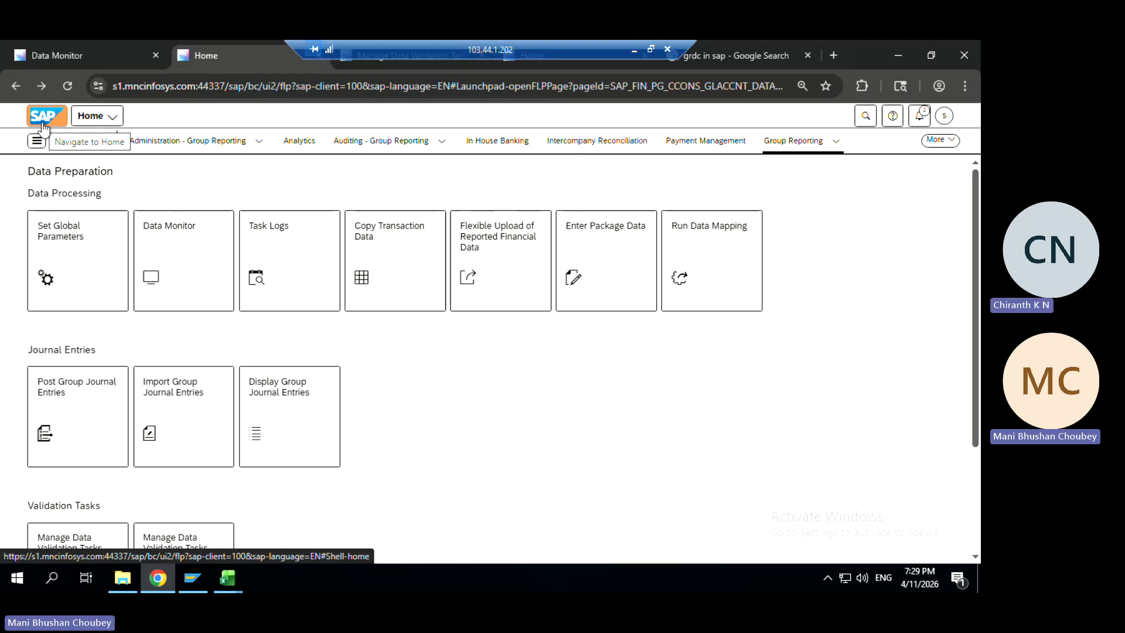
pyautogui.click(82, 57)
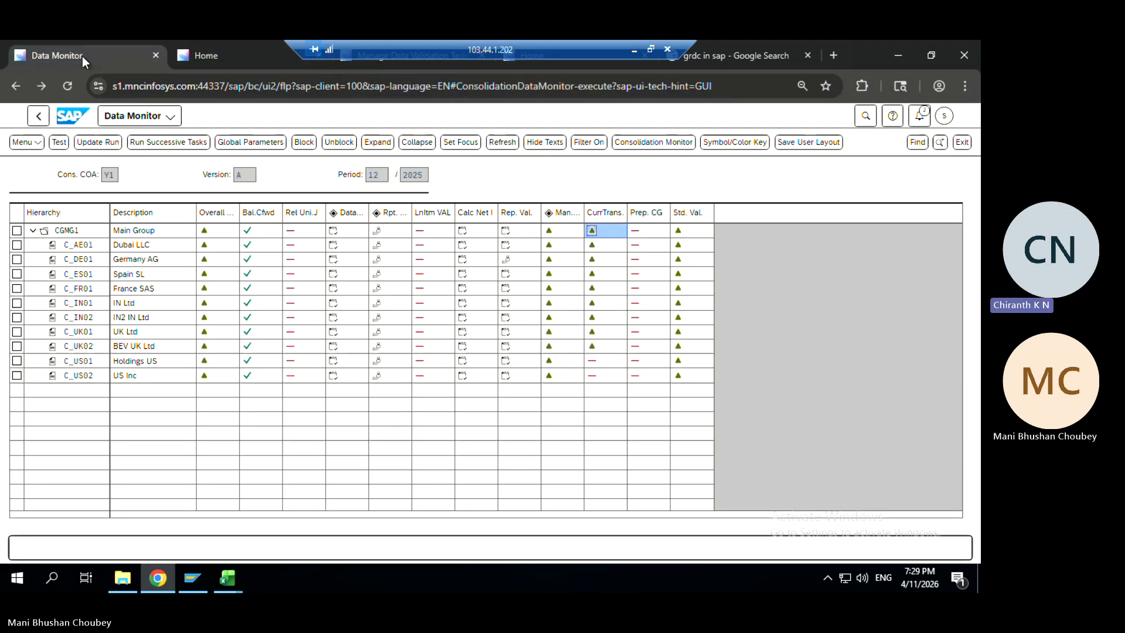
pyautogui.click(217, 51)
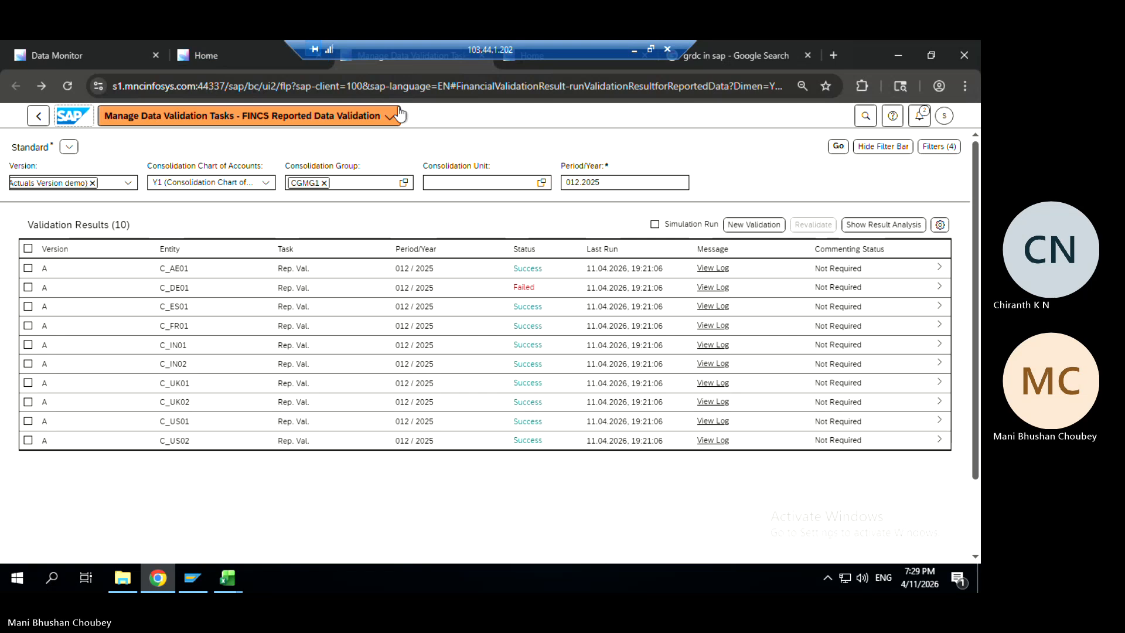
pyautogui.doubleClick(862, 58)
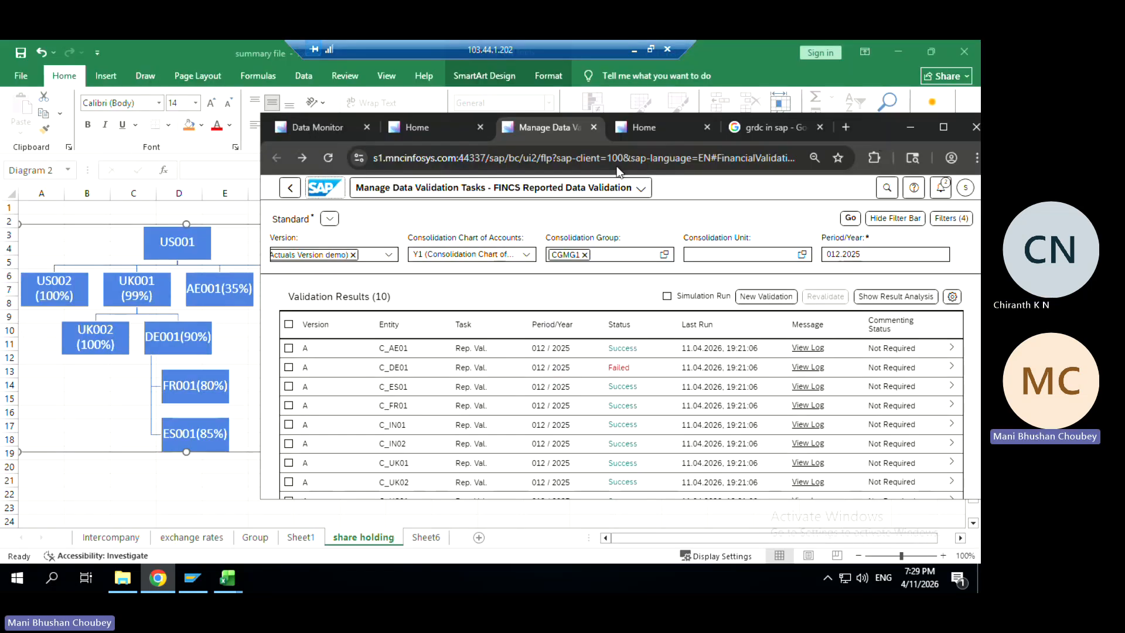
pyautogui.click(593, 127)
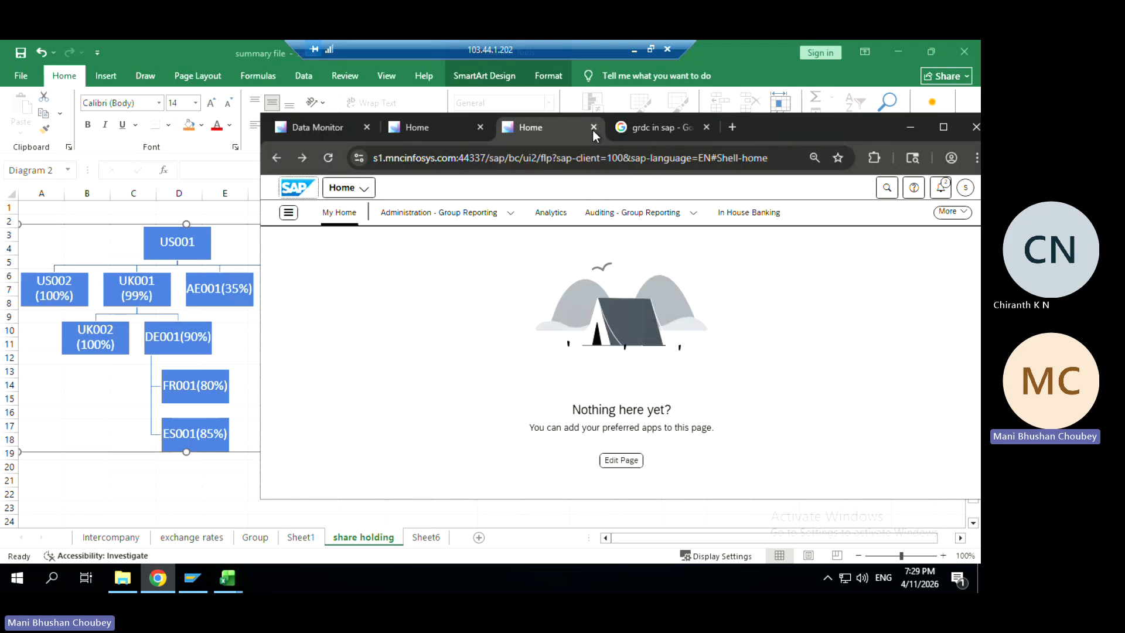
pyautogui.click(651, 128)
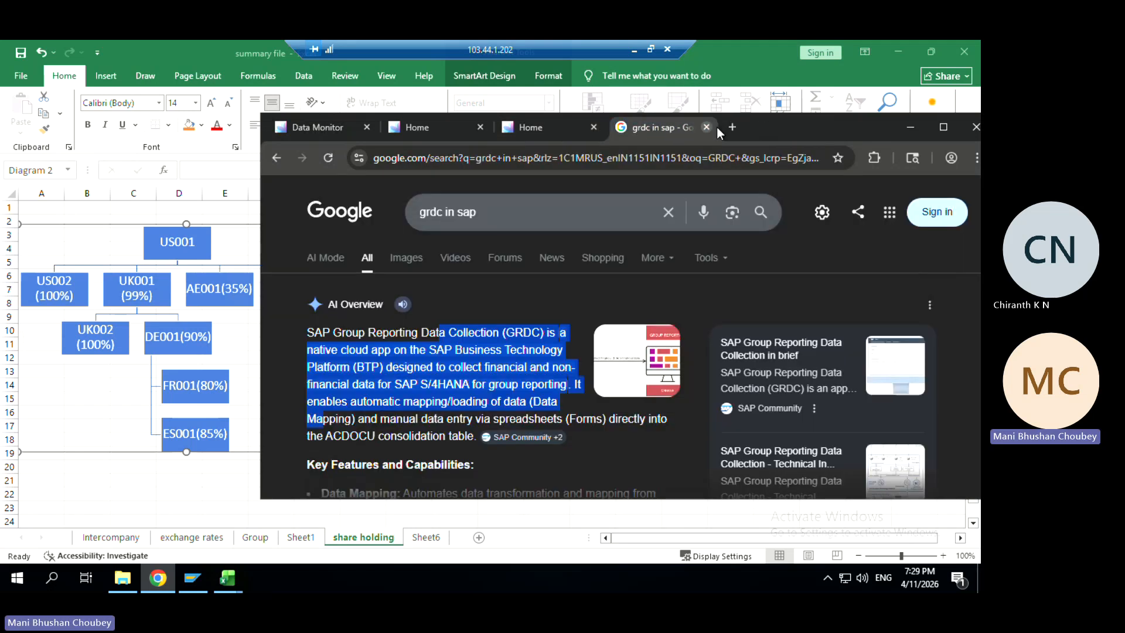
pyautogui.click(943, 127)
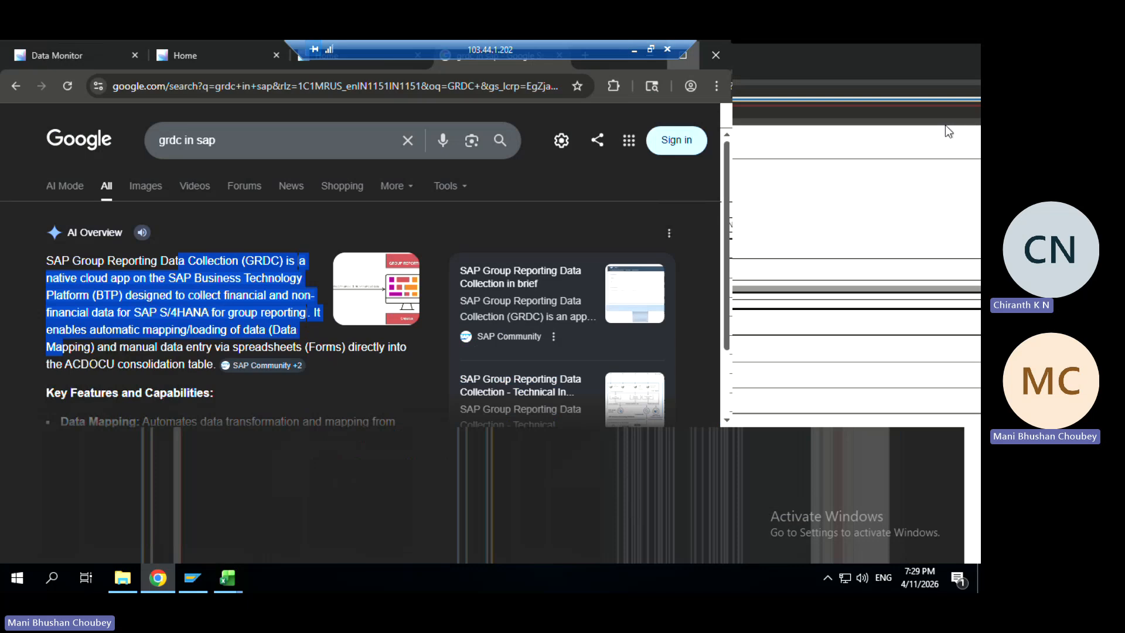
pyautogui.click(75, 50)
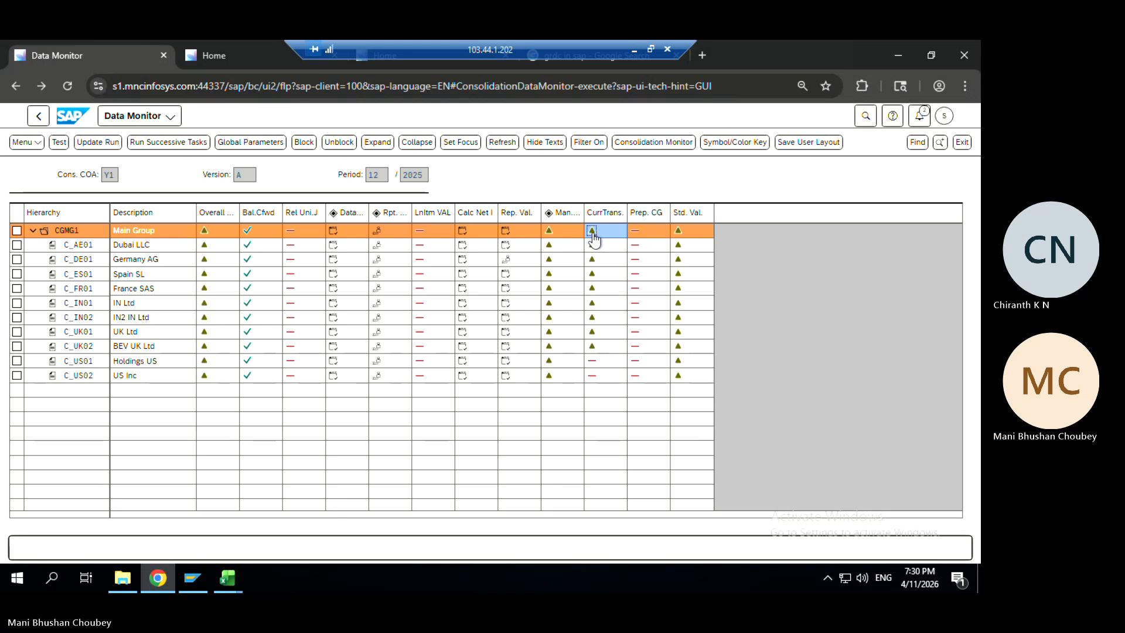
pyautogui.click(91, 144)
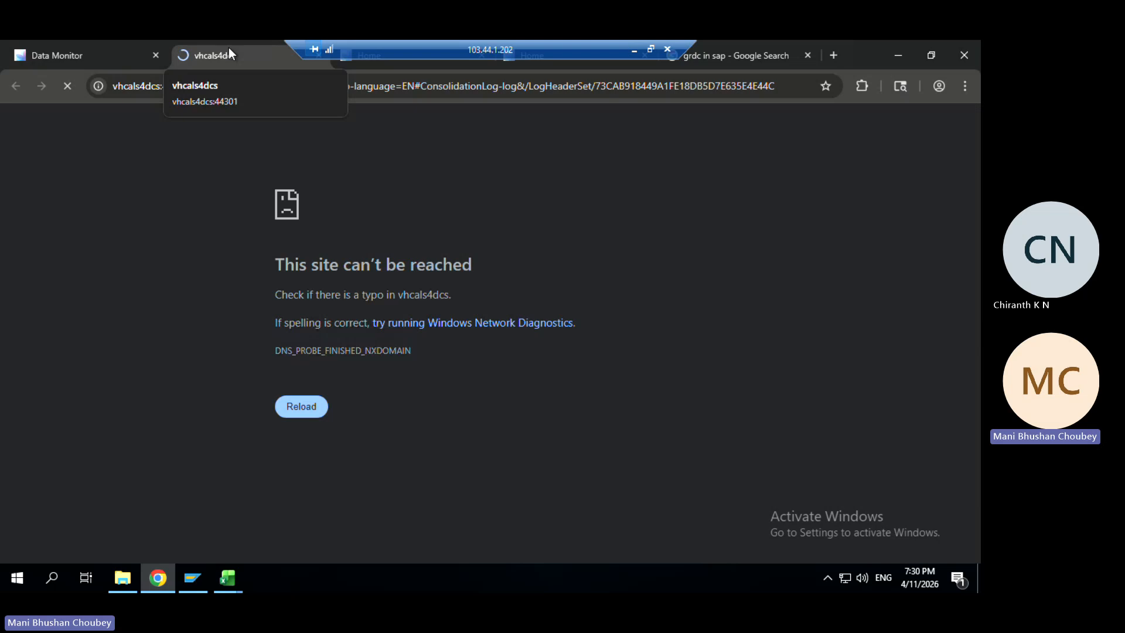
# Detach the unreachable vhcals4dcs log tab into its own window and close it
pyautogui.moveTo(229, 48); pyautogui.dragTo(271, 154)
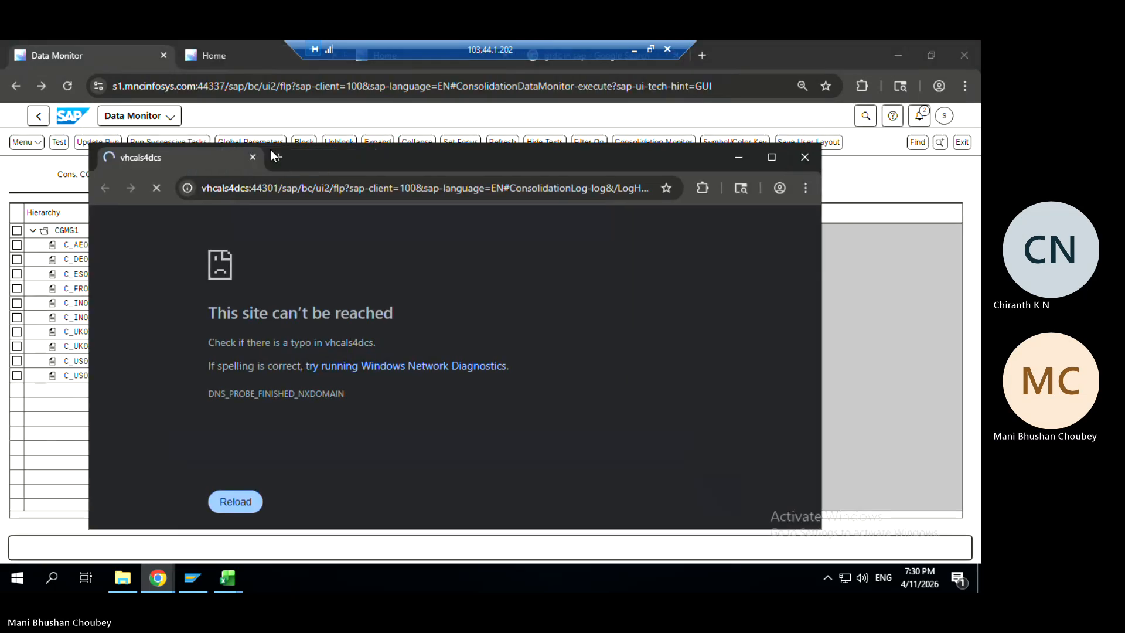
pyautogui.click(804, 157)
pyautogui.click(475, 278)
pyautogui.click(640, 233)
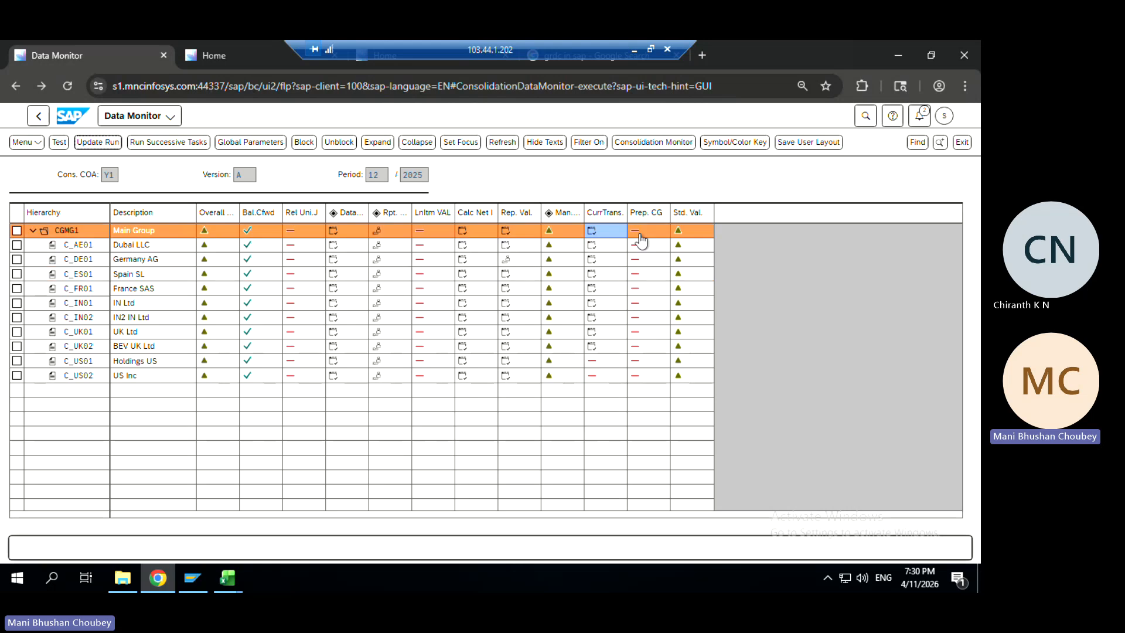
pyautogui.click(615, 303)
pyautogui.click(606, 332)
# Open the Group Reporting Data Preparation page from the launchpad Home's More sections
pyautogui.hotkey('ctrl', 'Tab')
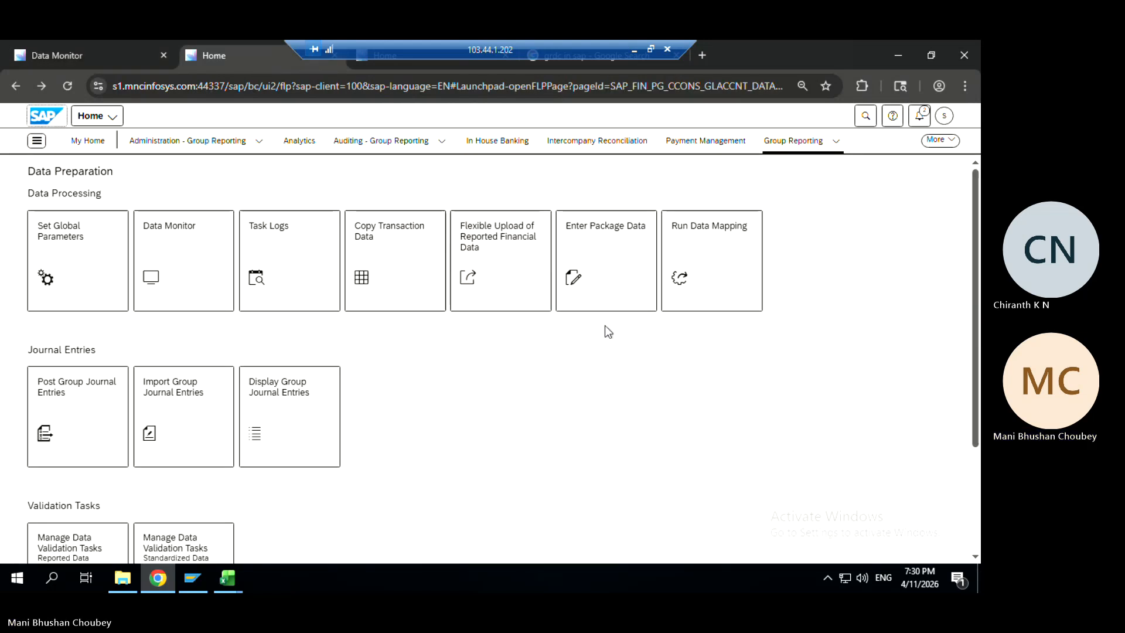
pyautogui.hotkey('ctrl', 'Tab')
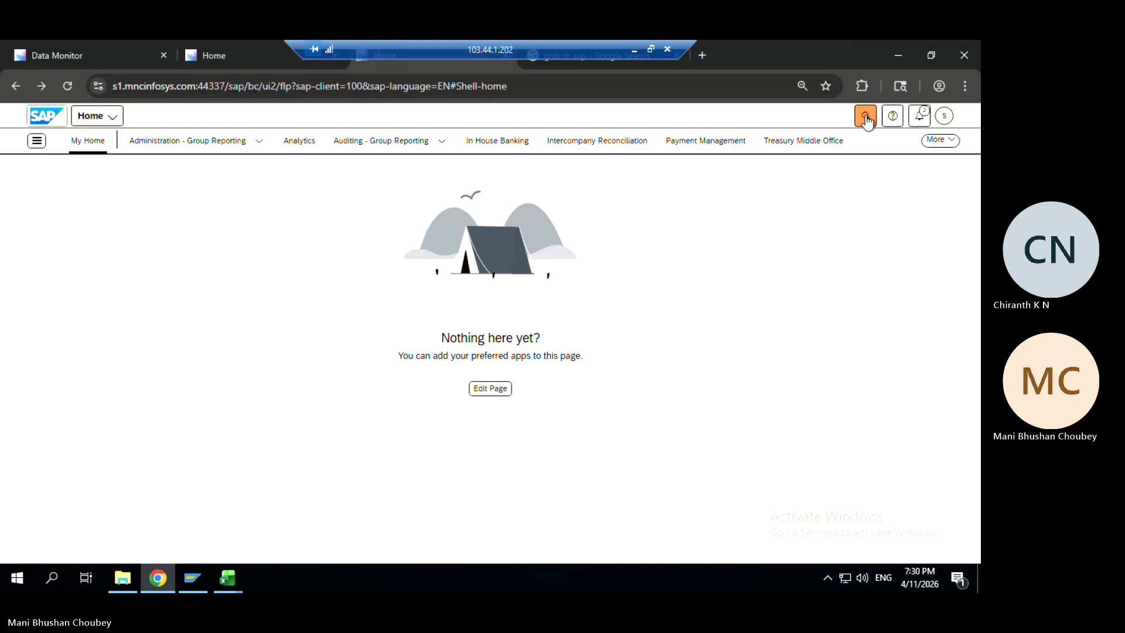
pyautogui.click(942, 141)
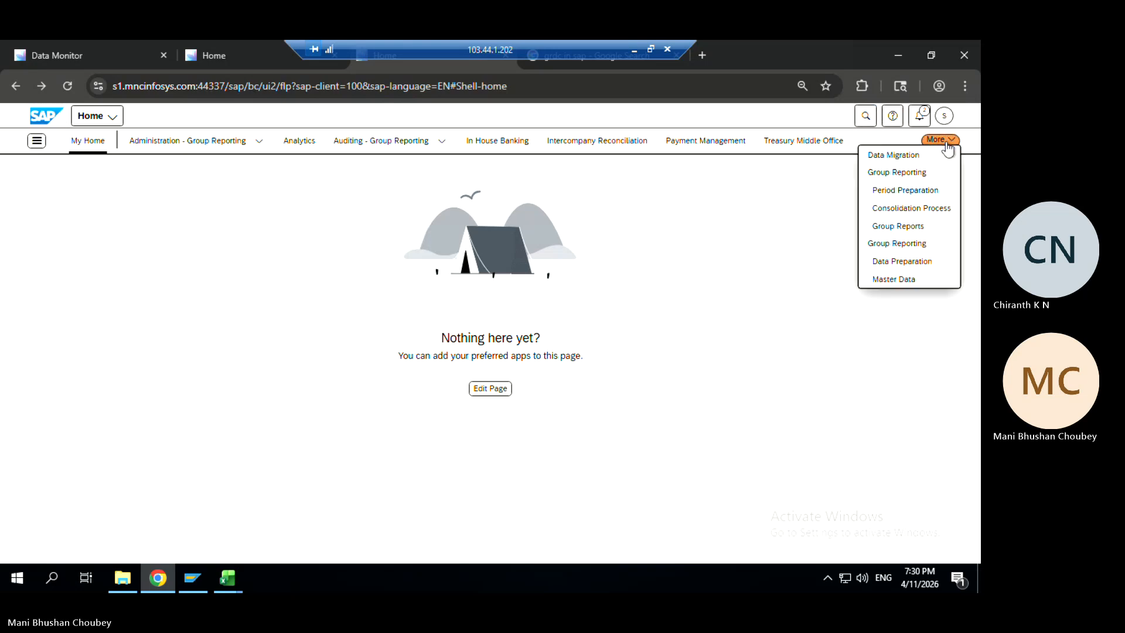
pyautogui.click(885, 243)
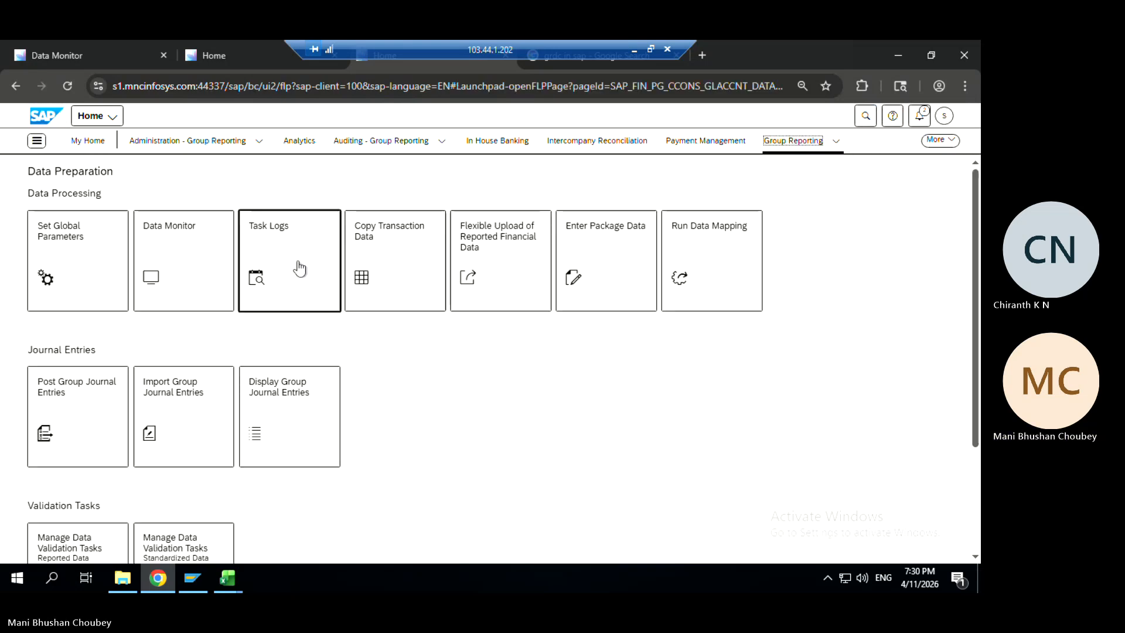
# Open Task Logs and filter it to Last Log = Yes
pyautogui.click(299, 266)
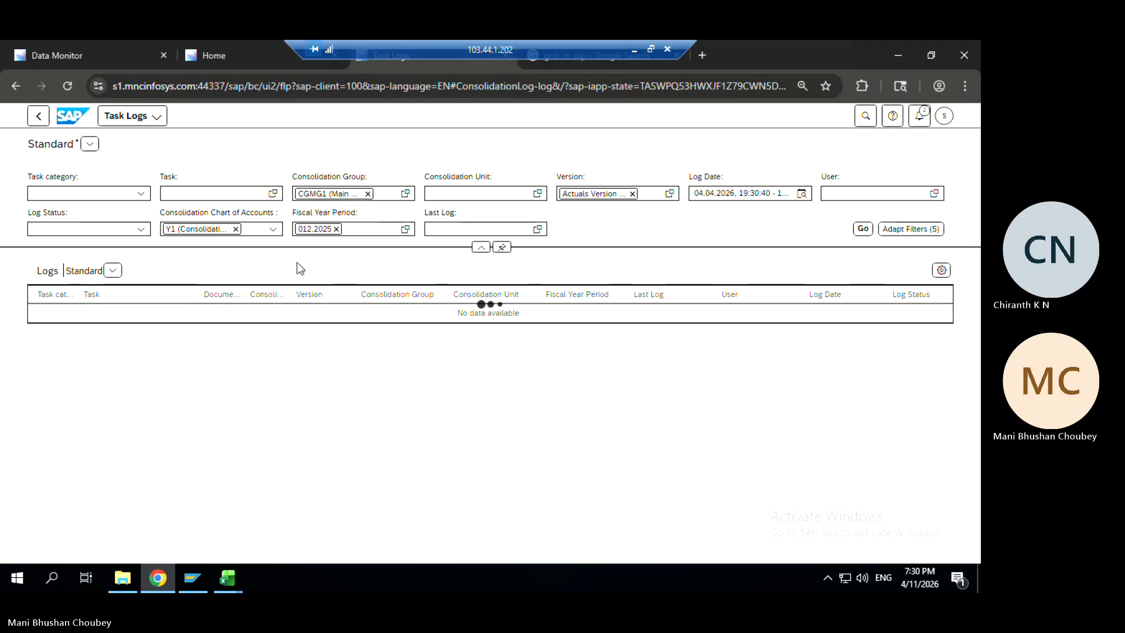
pyautogui.click(531, 230)
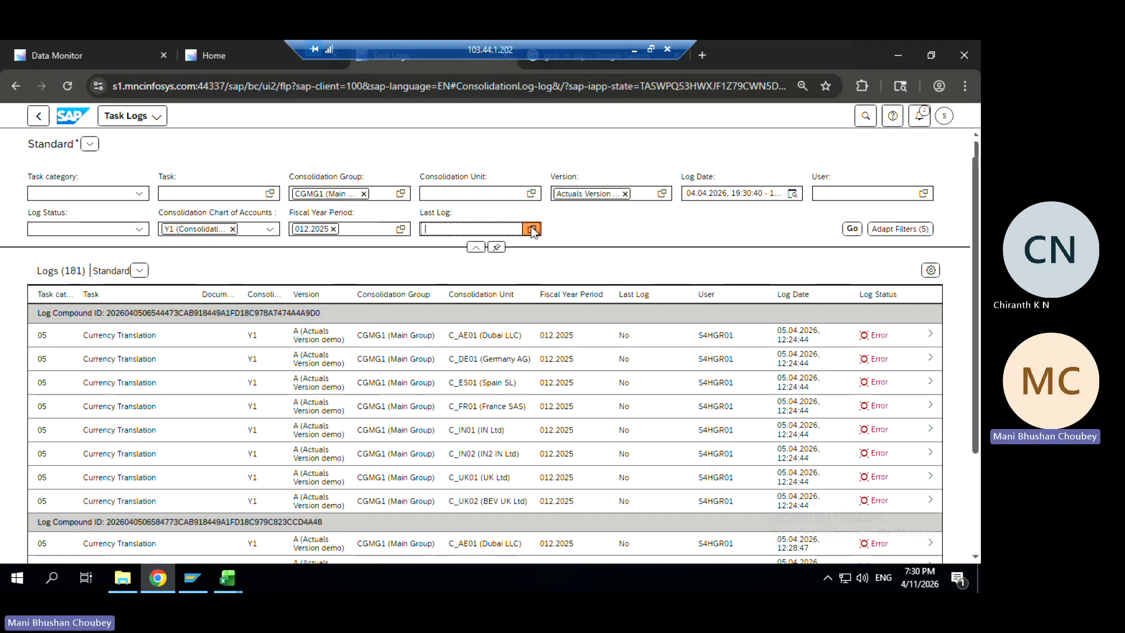
pyautogui.click(731, 200)
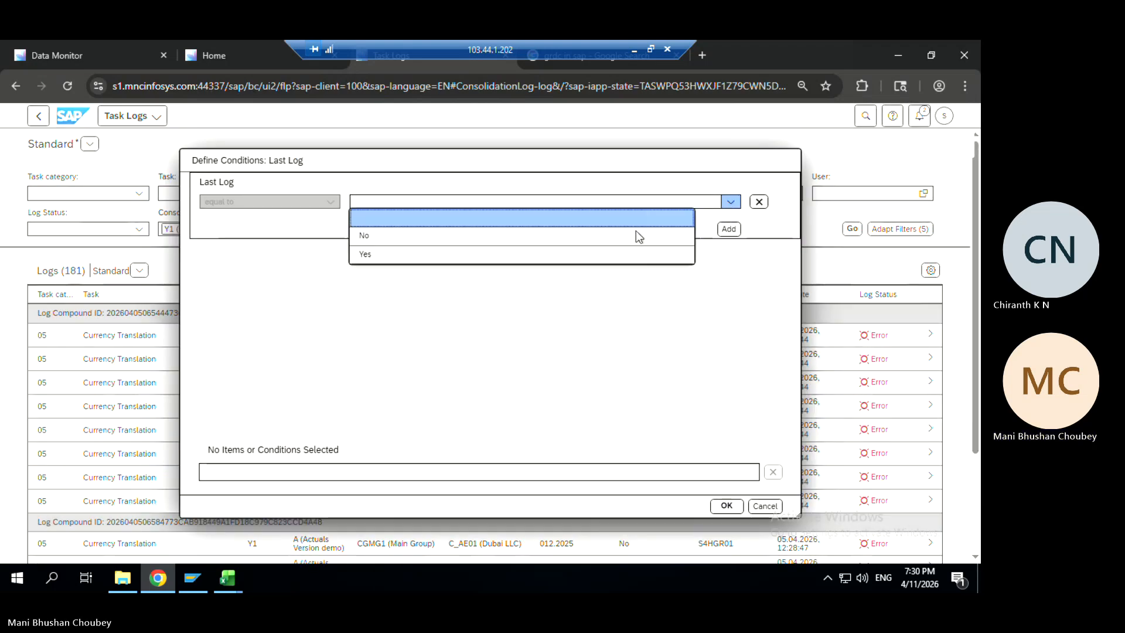
pyautogui.click(588, 256)
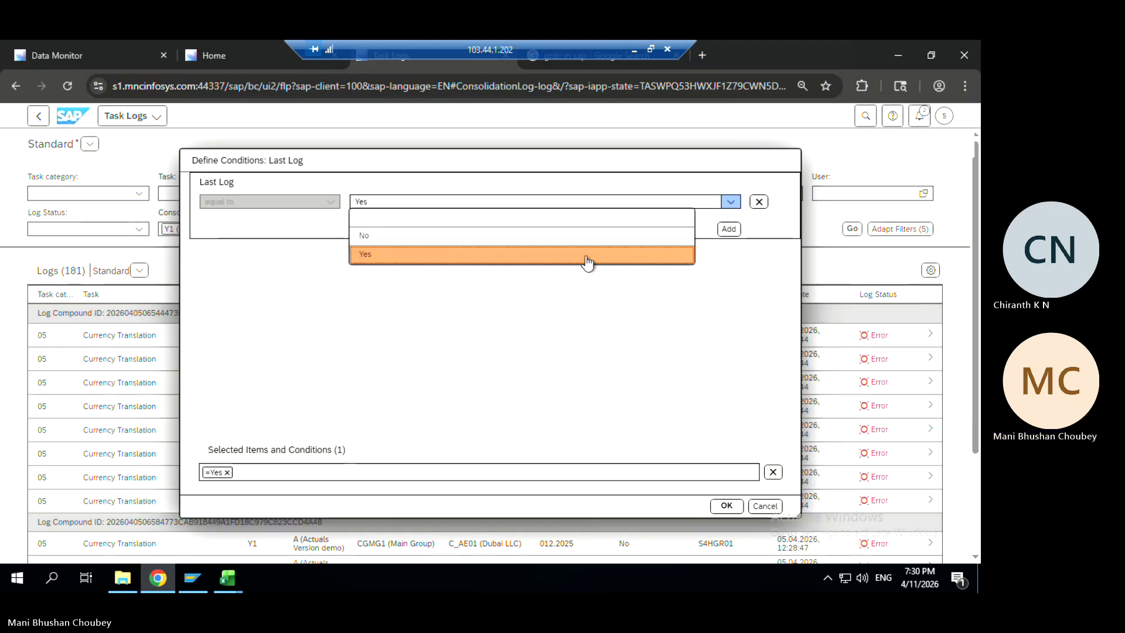
pyautogui.click(726, 505)
pyautogui.click(851, 229)
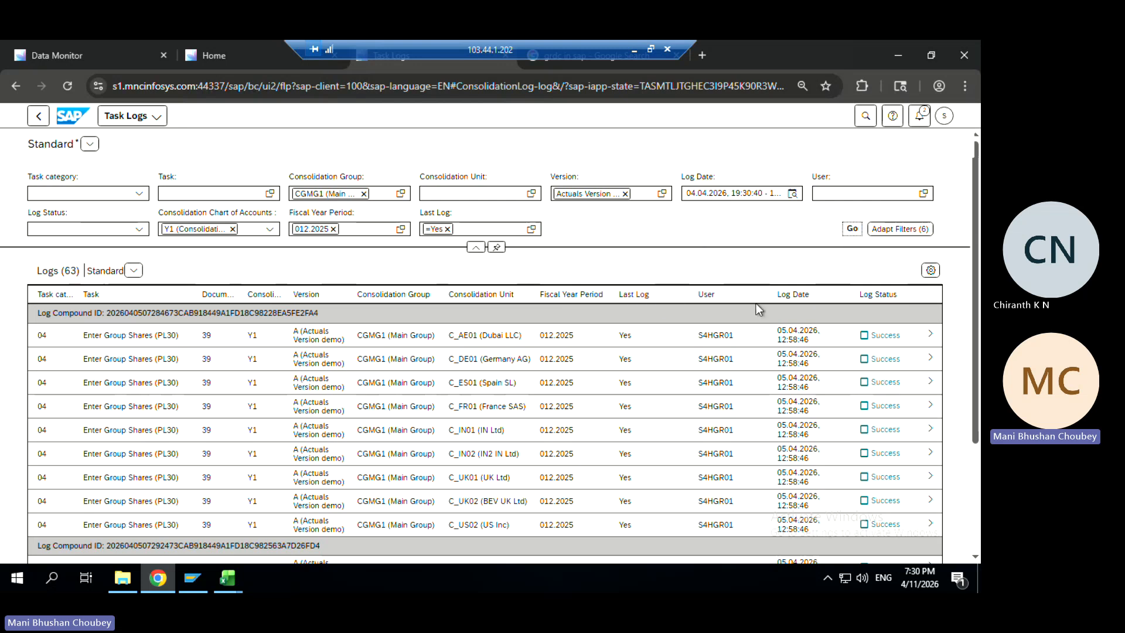
# Sort the task logs by Log Date, newest first
pyautogui.click(795, 297)
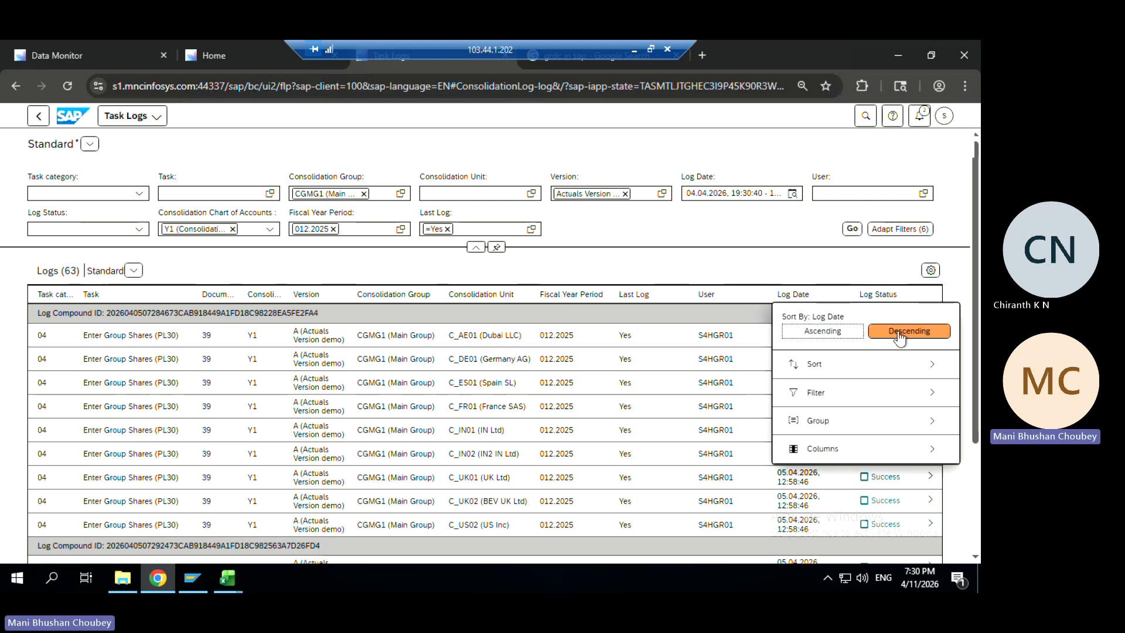
pyautogui.click(897, 332)
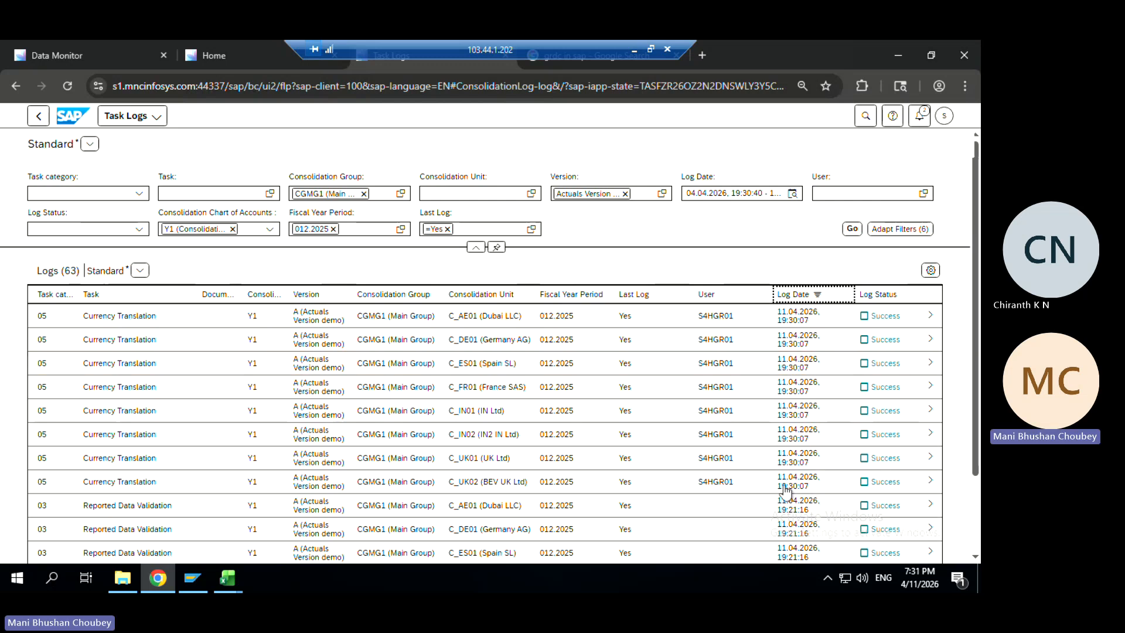
pyautogui.click(783, 396)
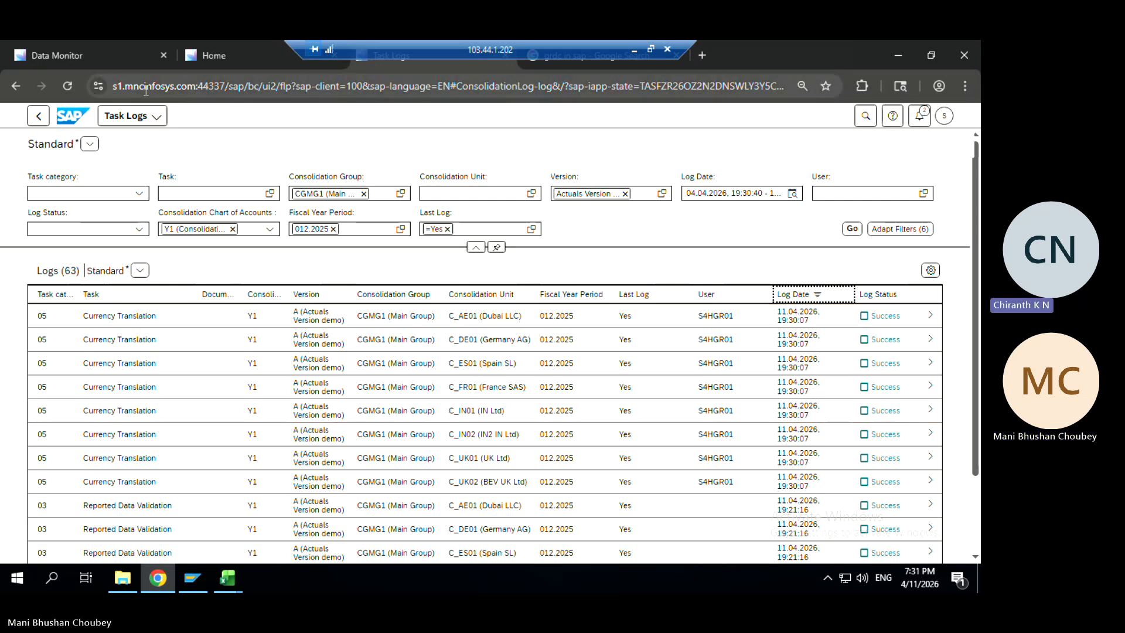
# Open the latest Currency Translation log items and widen the Exchange Rate column
pyautogui.click(931, 318)
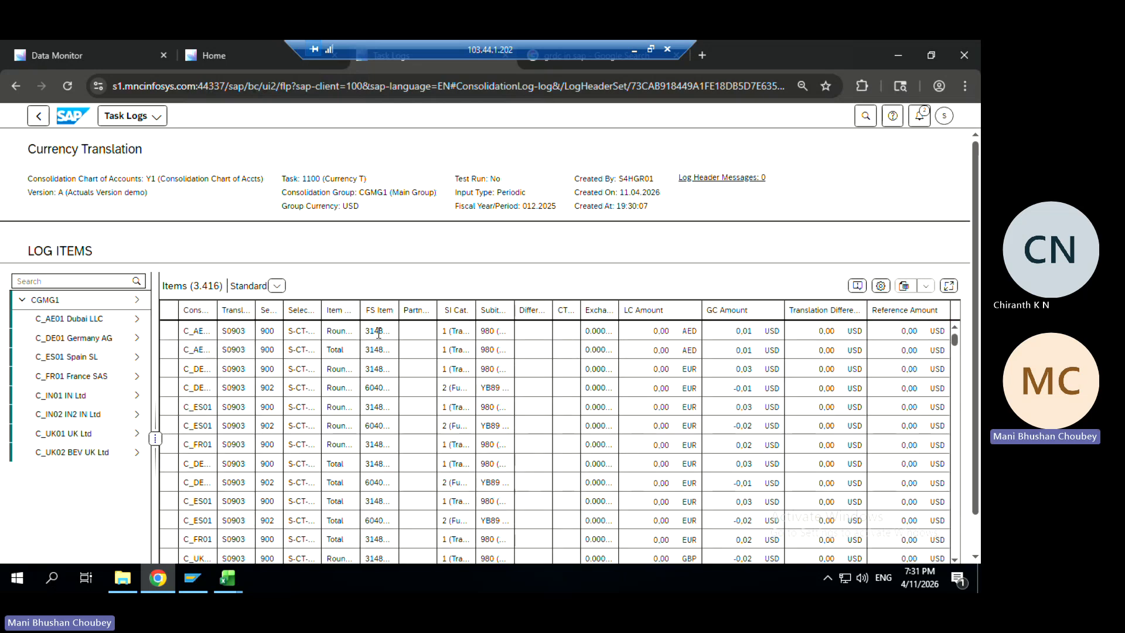
pyautogui.click(748, 332)
pyautogui.doubleClick(748, 331)
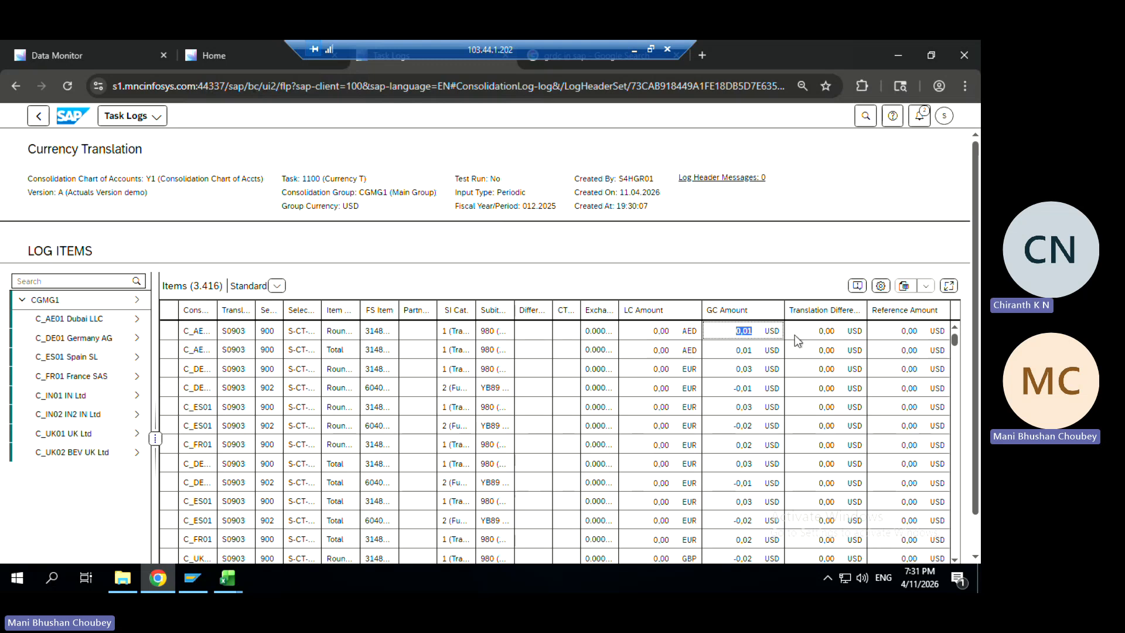
pyautogui.click(750, 329)
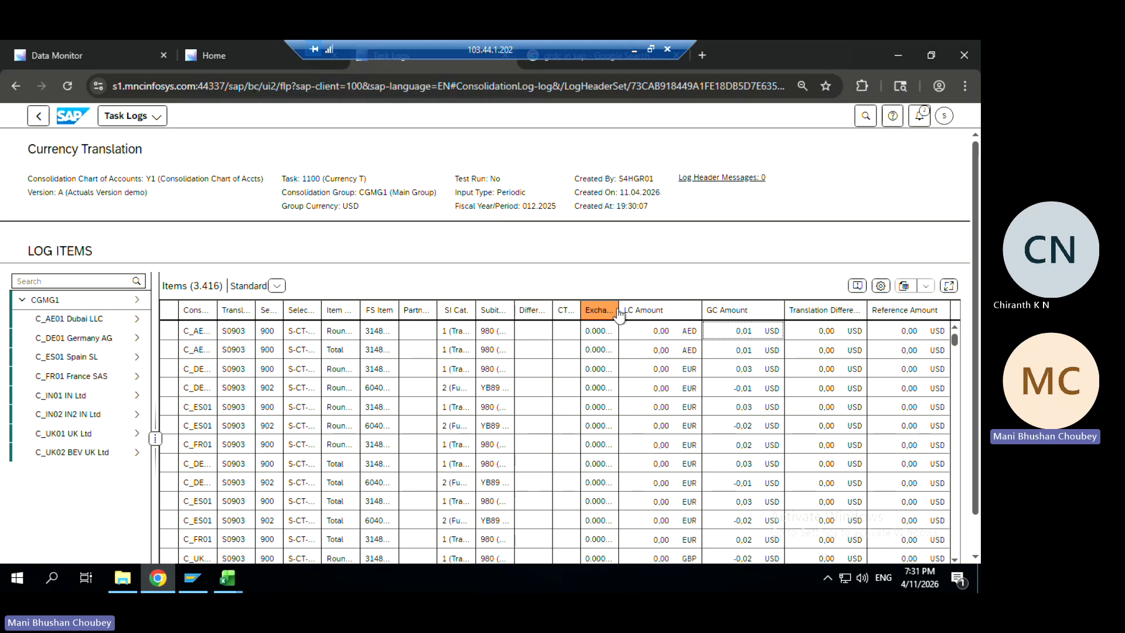
pyautogui.moveTo(619, 310); pyautogui.dragTo(684, 312)
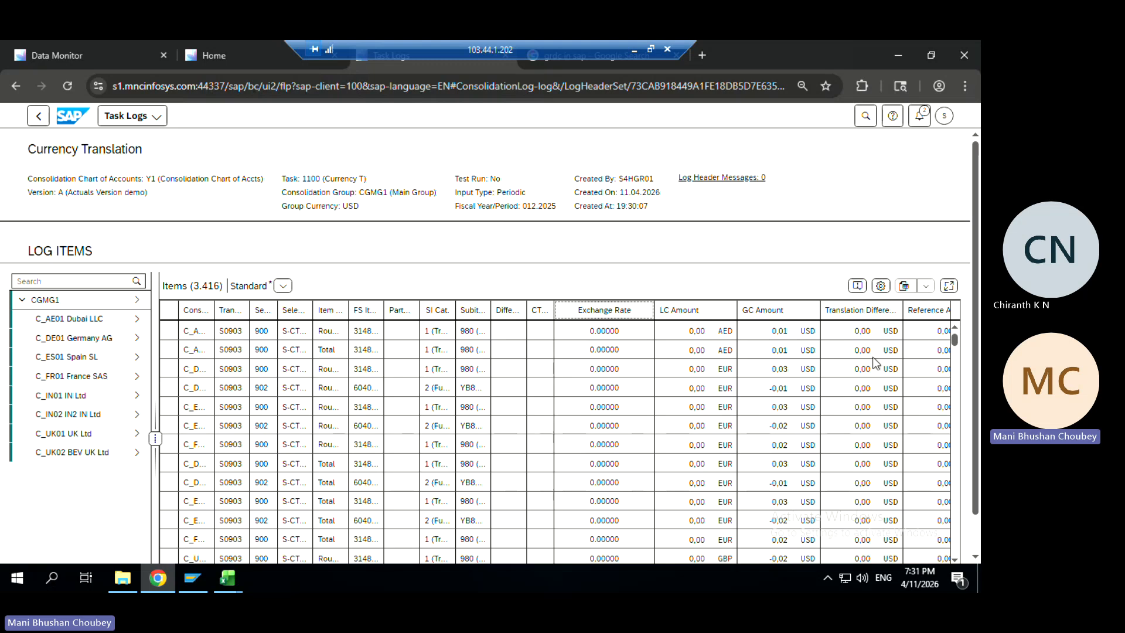
pyautogui.click(926, 339)
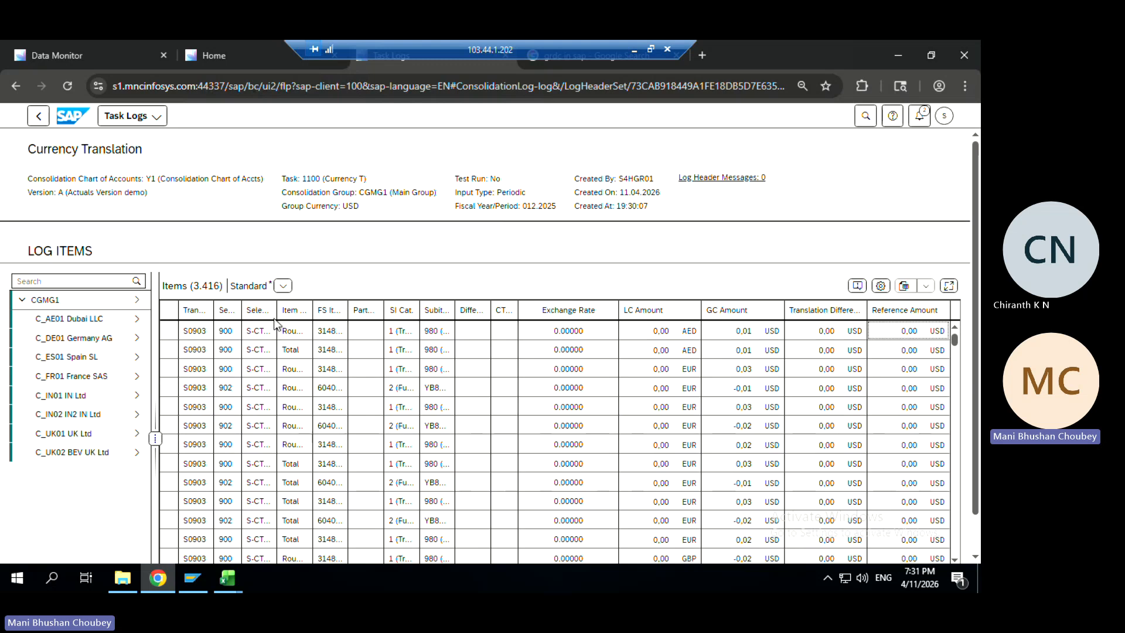
# Widen the Selection ID, FS Item, SI Cat. and Subitem columns to show full values
pyautogui.moveTo(277, 316); pyautogui.dragTo(243, 331)
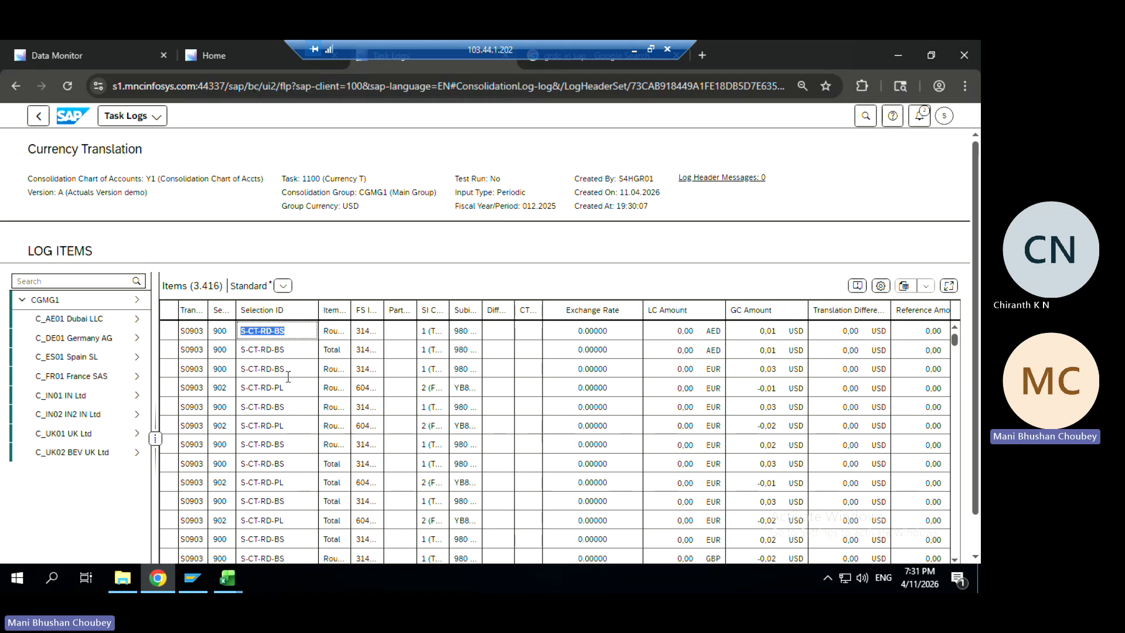
pyautogui.moveTo(292, 387); pyautogui.dragTo(235, 387)
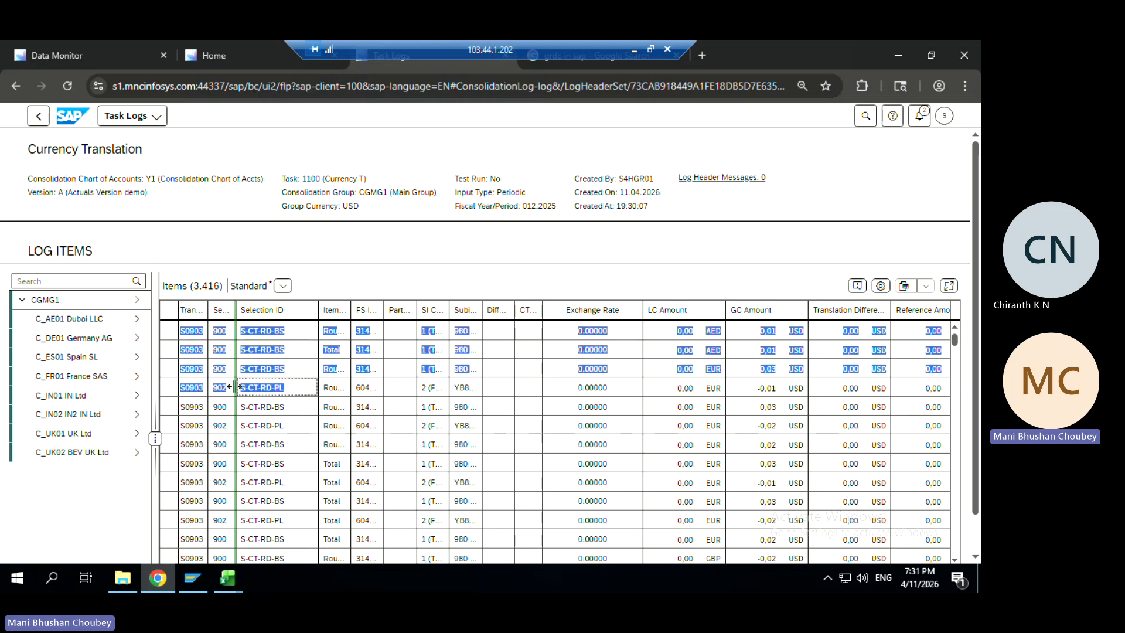
pyautogui.click(289, 389)
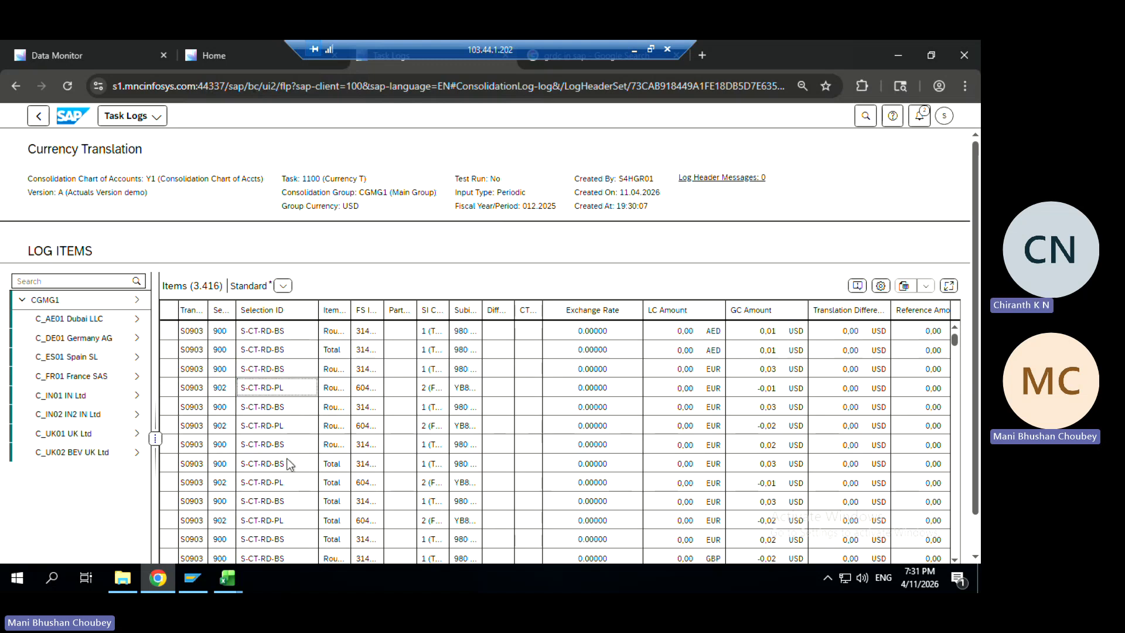
pyautogui.moveTo(382, 310); pyautogui.dragTo(423, 309)
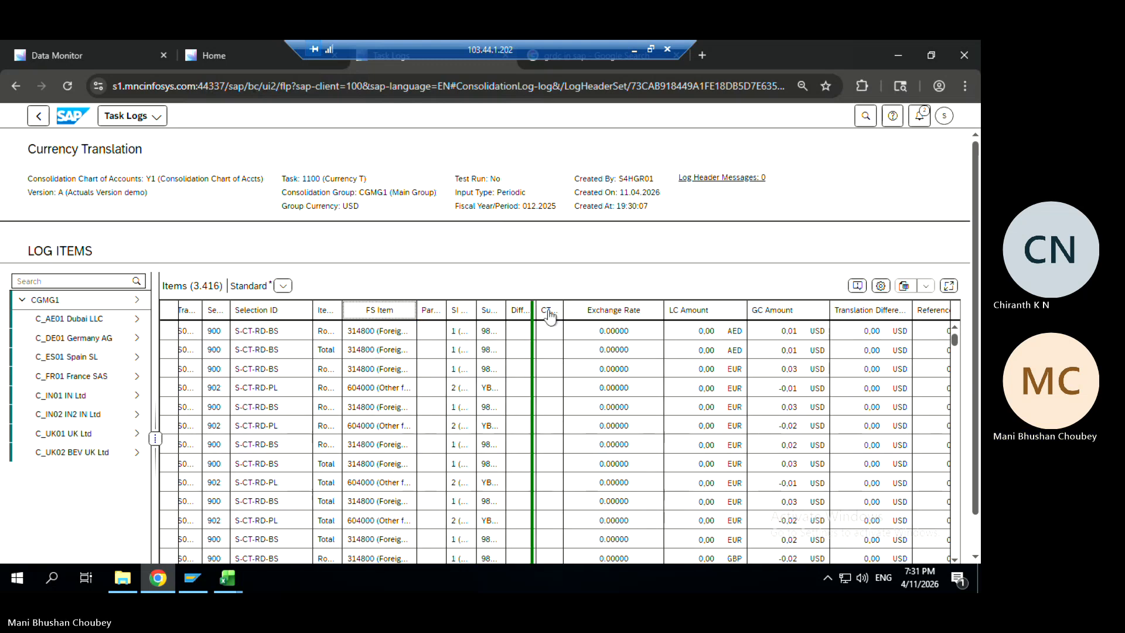
pyautogui.moveTo(477, 309); pyautogui.dragTo(540, 310)
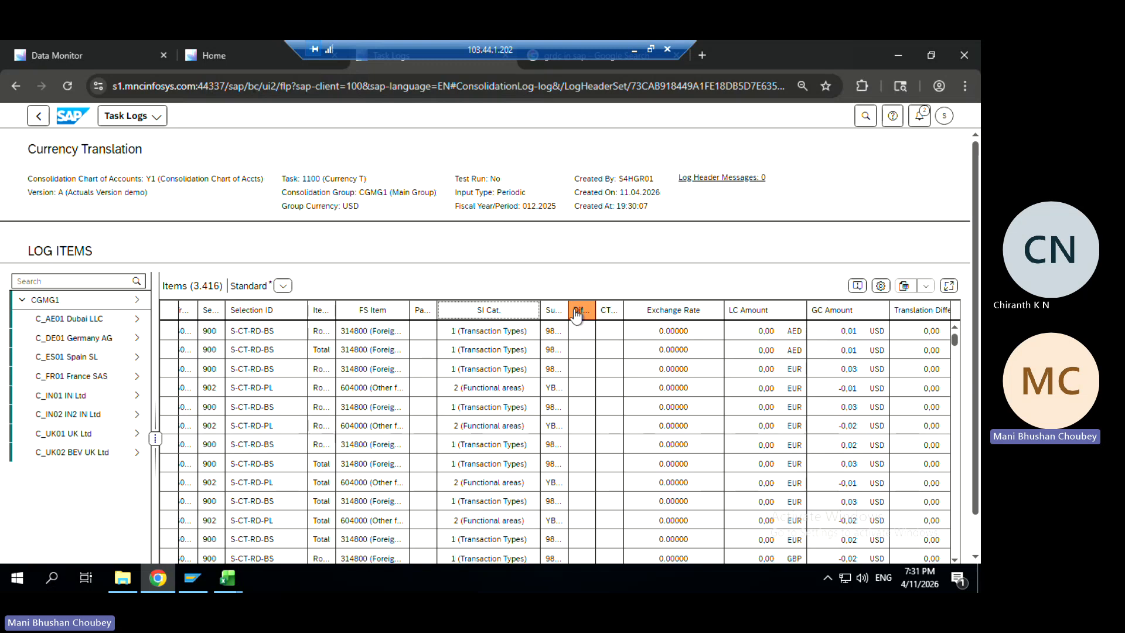
pyautogui.moveTo(568, 309); pyautogui.dragTo(643, 309)
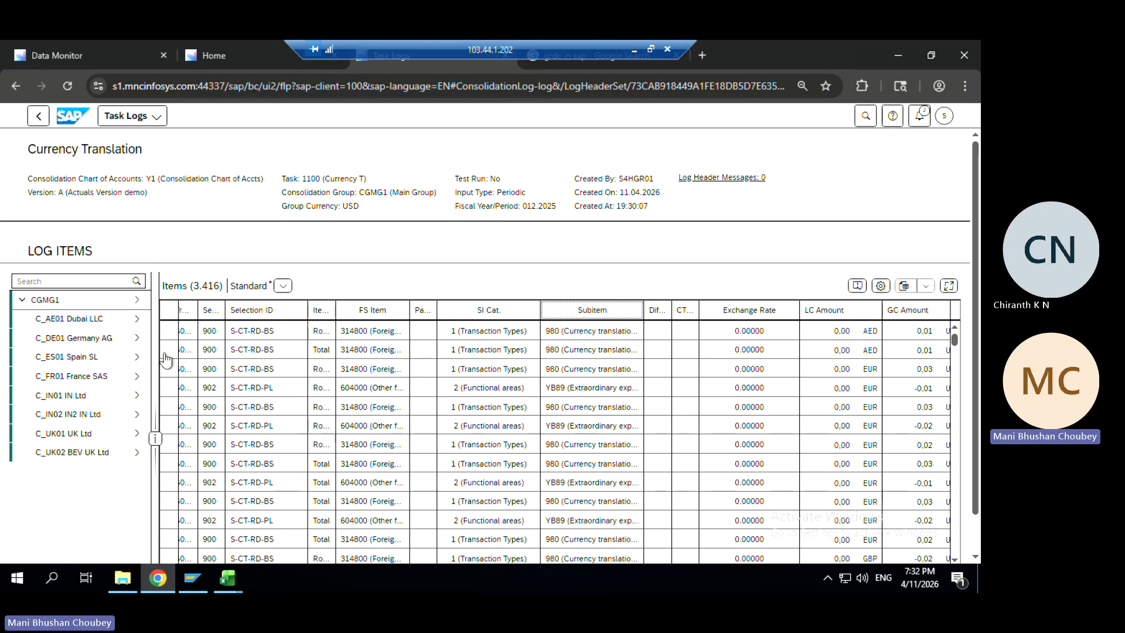
# Review the C_DE01 Germany AG log items, then return to the Task Logs list
pyautogui.click(139, 343)
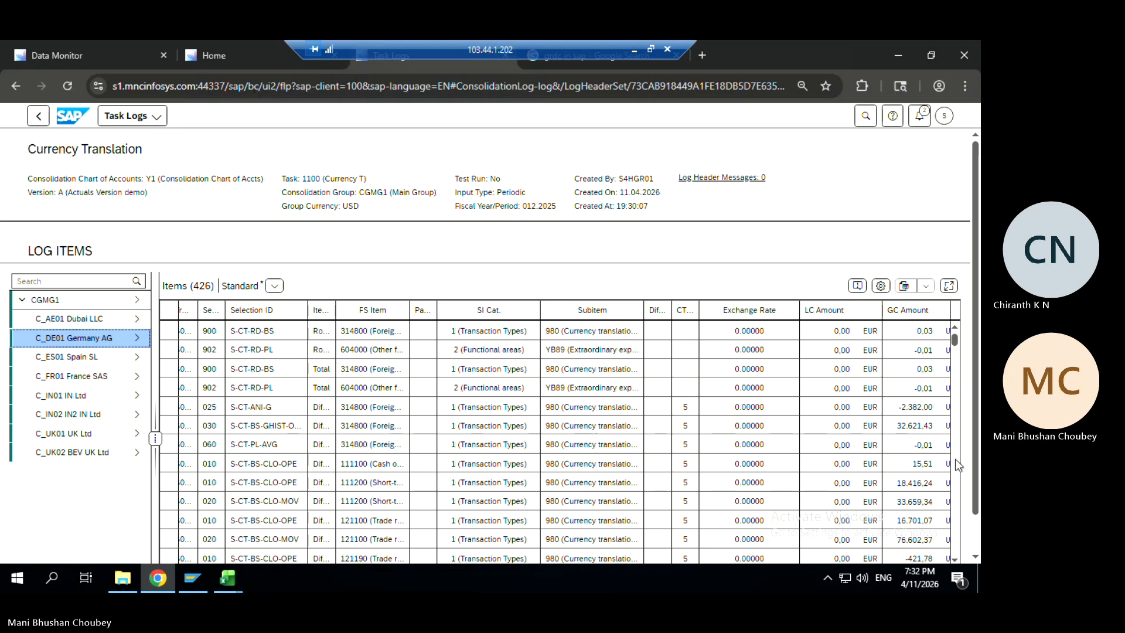
pyautogui.scroll(-4, 957, 464)
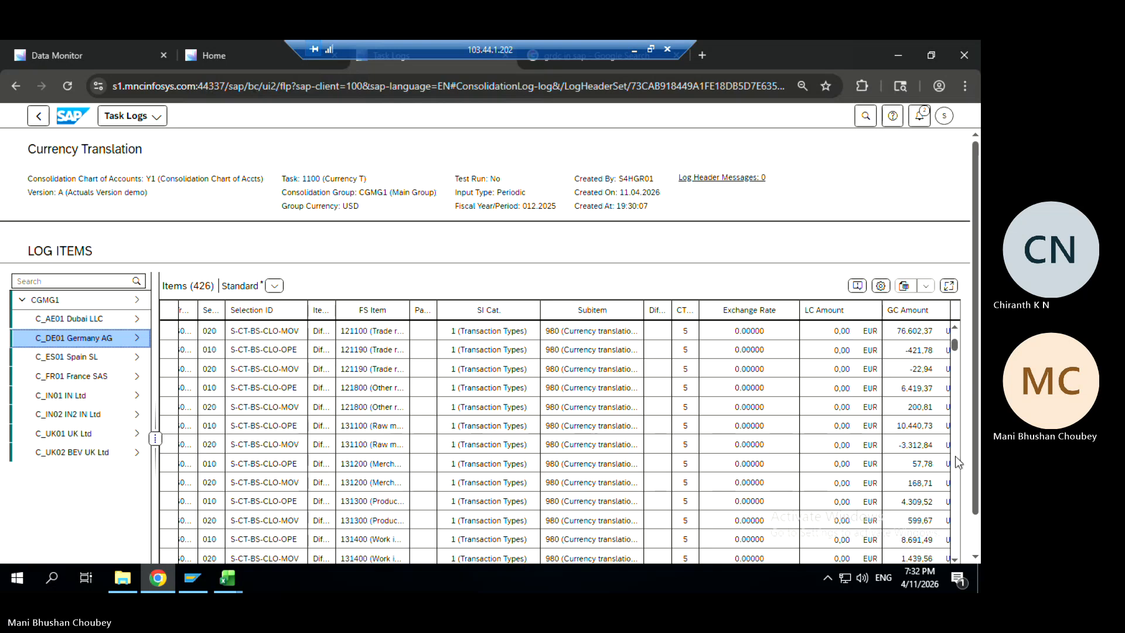
pyautogui.scroll(-4, 957, 463)
pyautogui.scroll(-4, 957, 463)
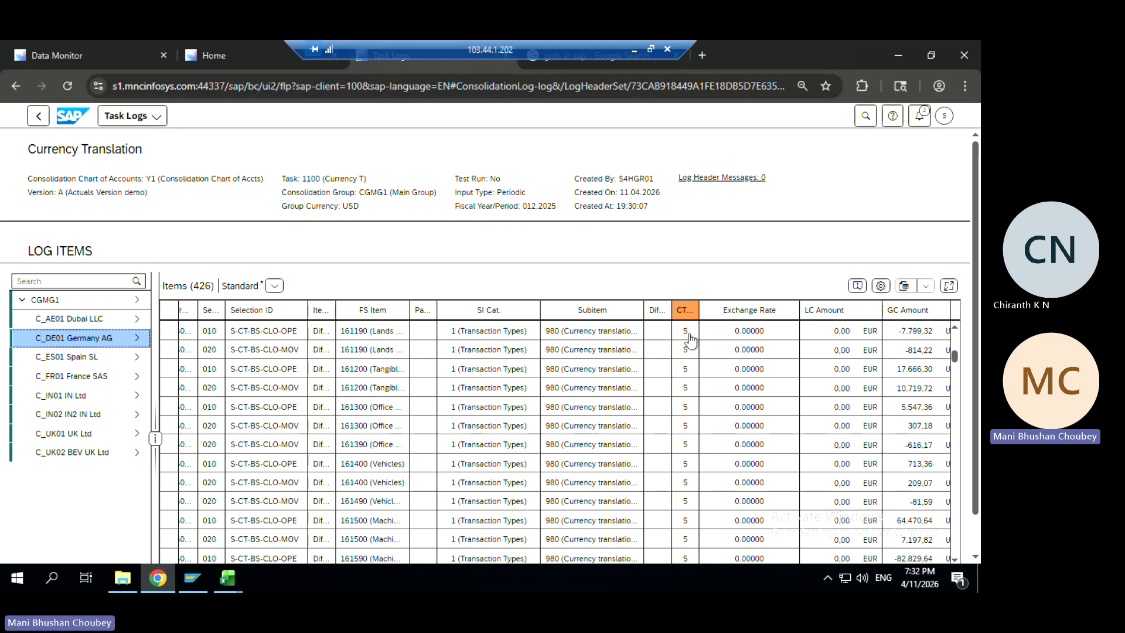
pyautogui.click(37, 118)
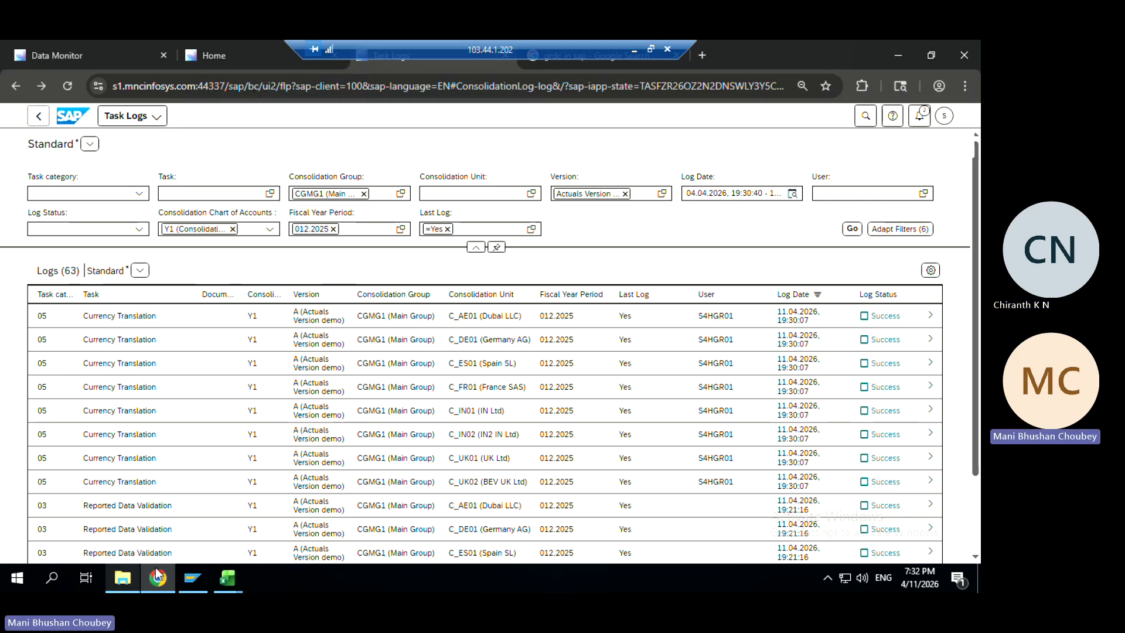
# Log on to SAP GUI with the user ID and password, then run transaction SPRO
pyautogui.click(192, 578)
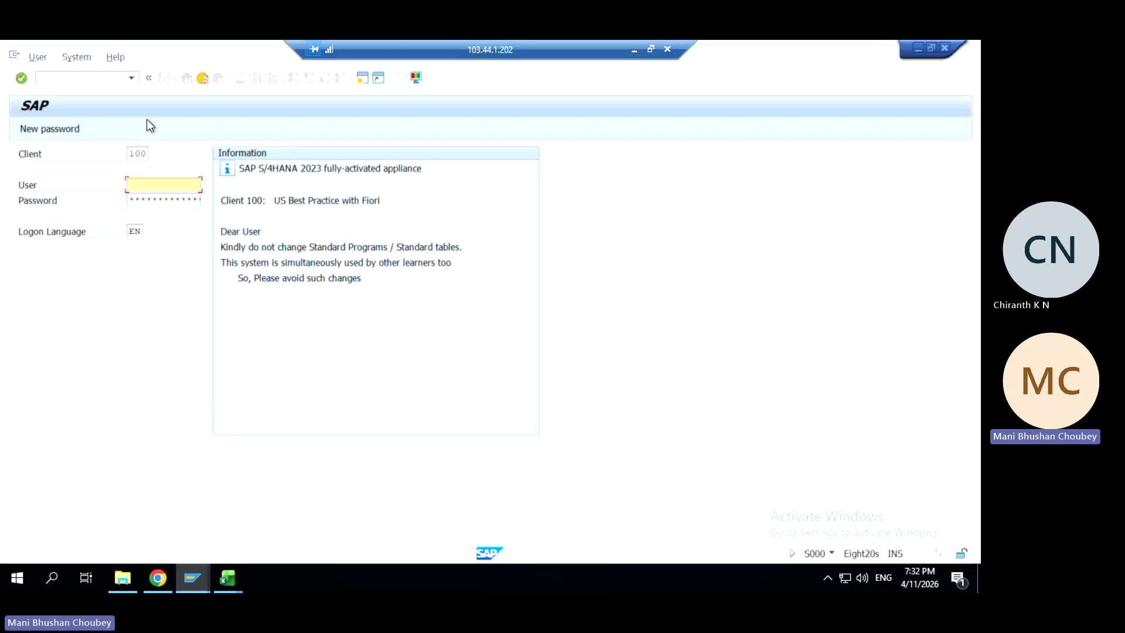
pyautogui.write('s4hgr01')
pyautogui.press('Tab')
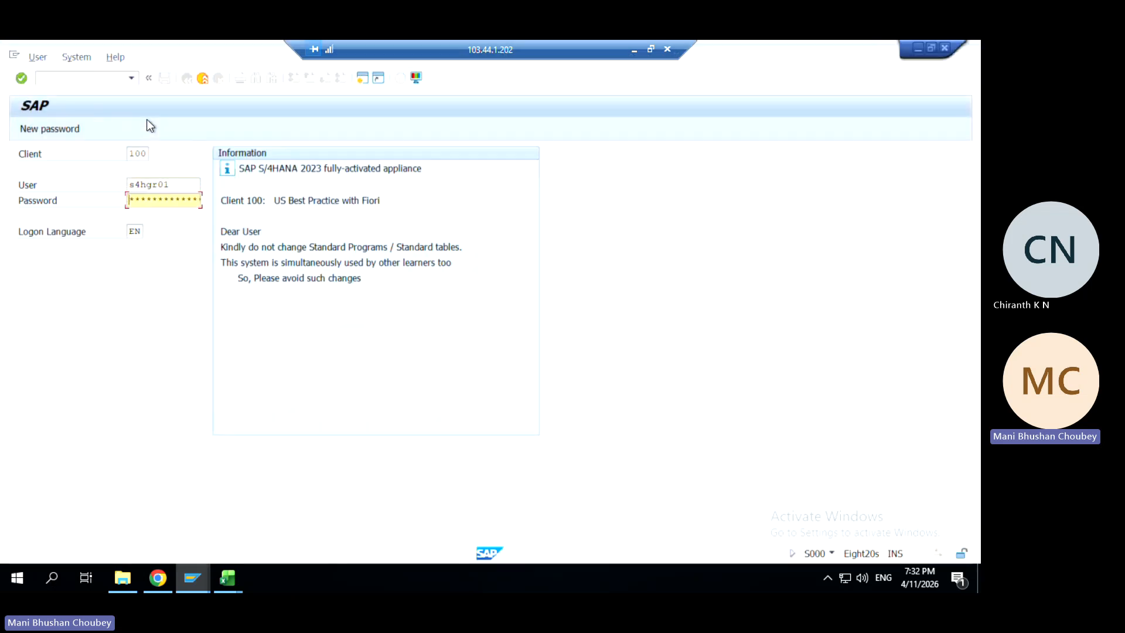
pyautogui.write('*')
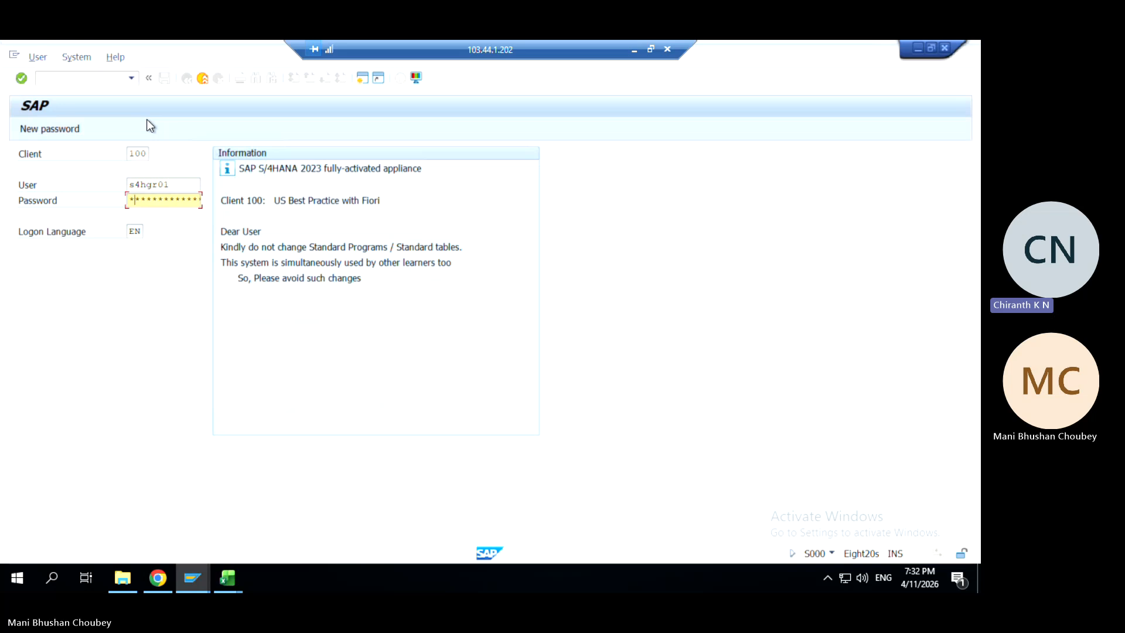
pyautogui.write('*')
pyautogui.press('Return')
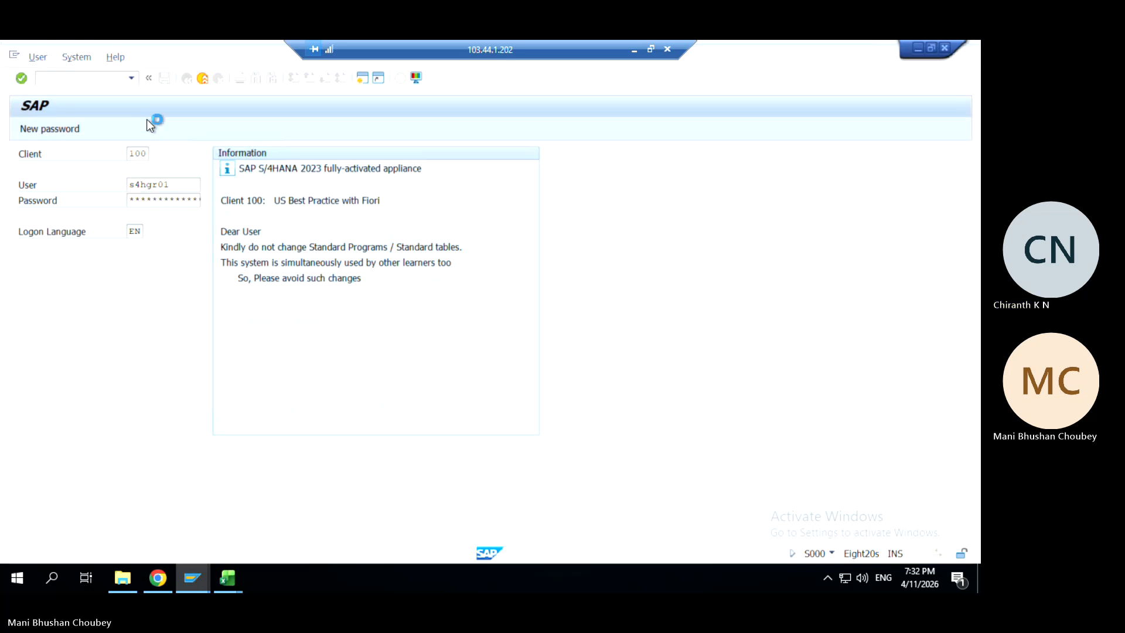
pyautogui.write('s')
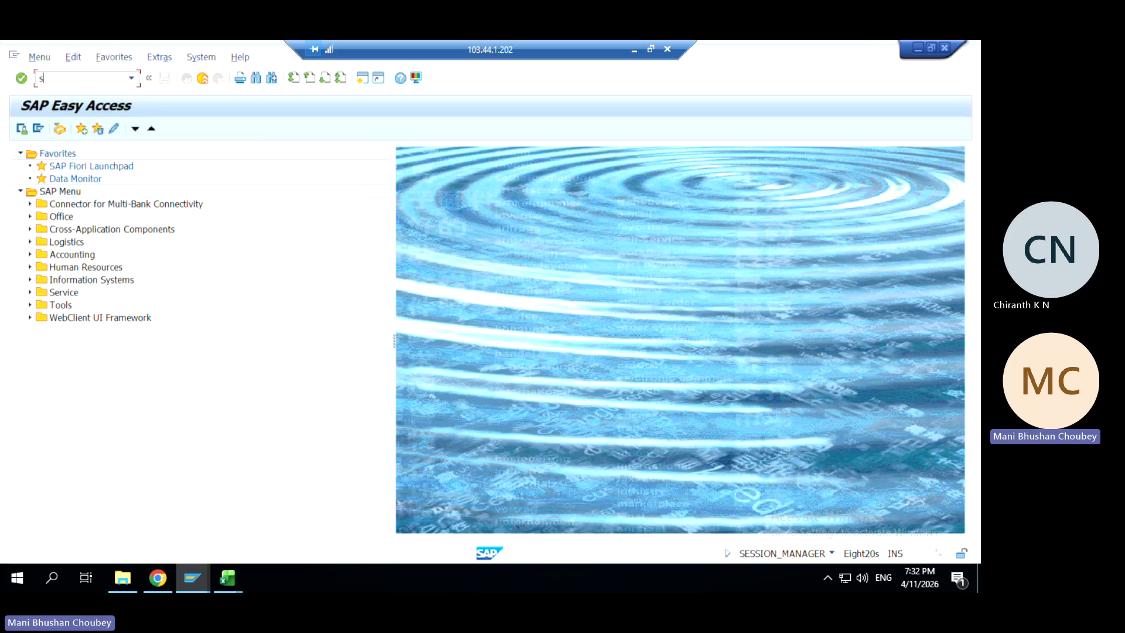
pyautogui.write('pro')
pyautogui.press('Return')
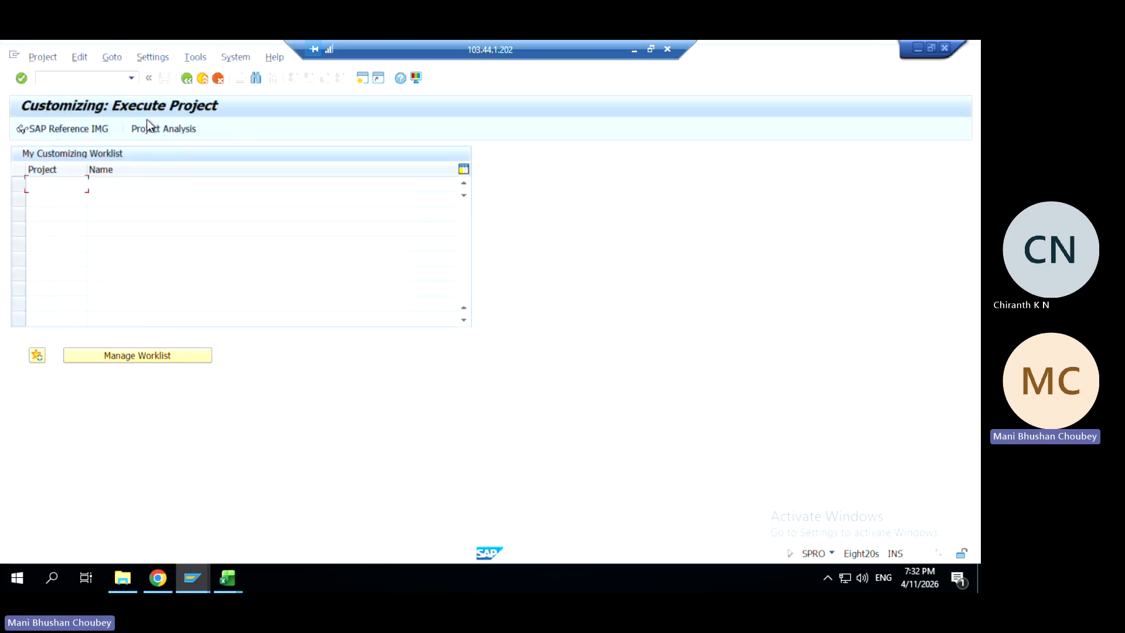
# Open the SAP Reference IMG from the customizing screen
pyautogui.click(75, 136)
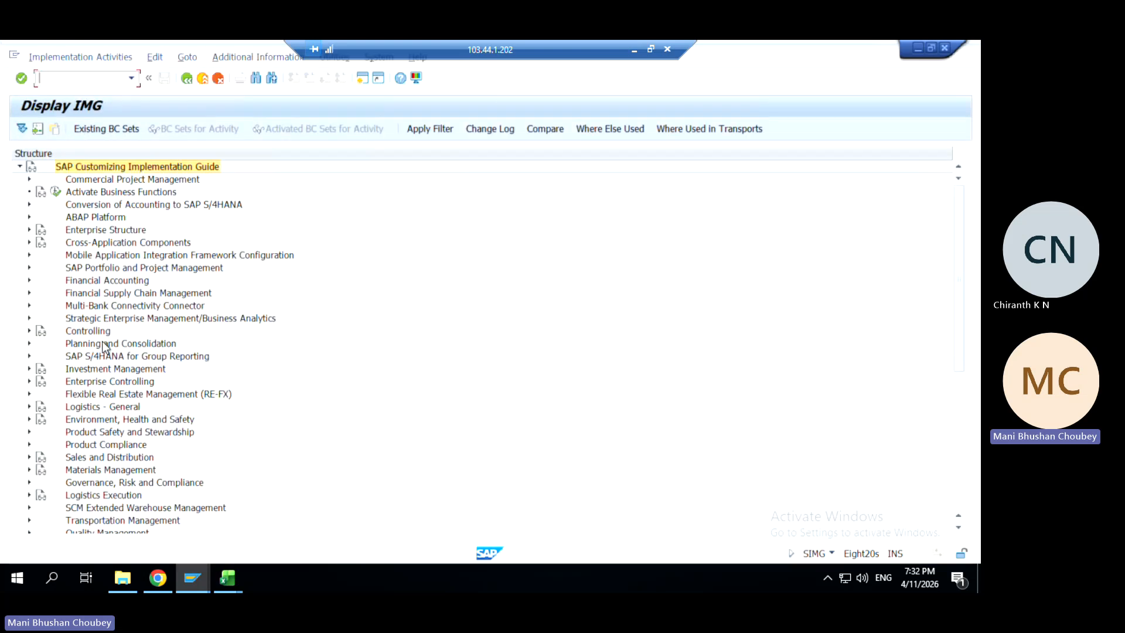
pyautogui.hotkey('alt', 'Tab')
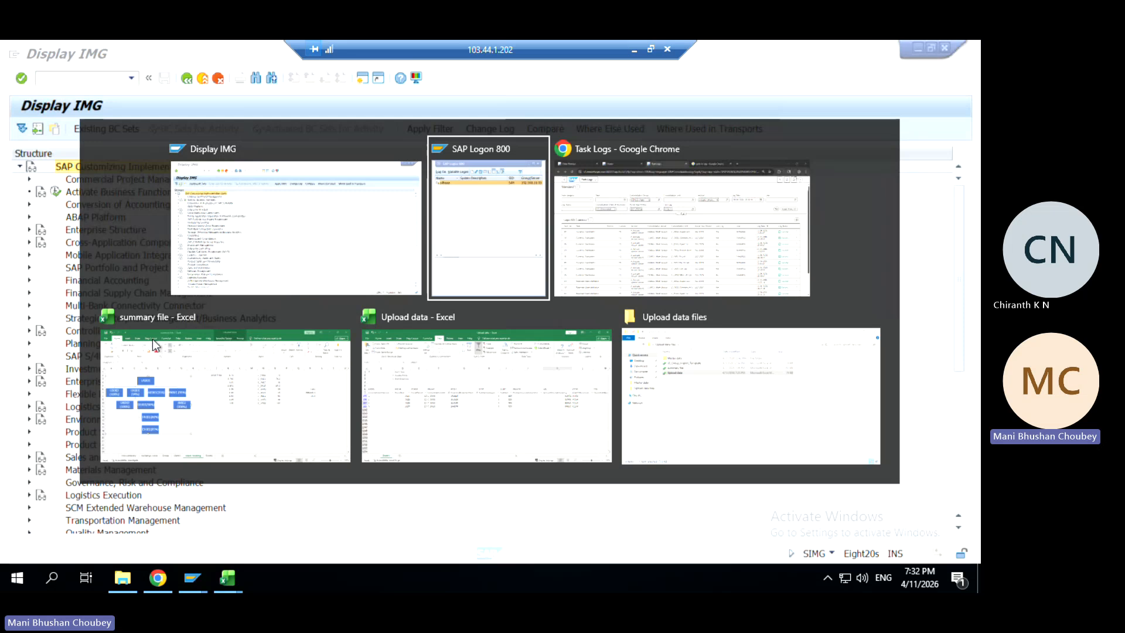
pyautogui.hotkey('alt', 'Tab')
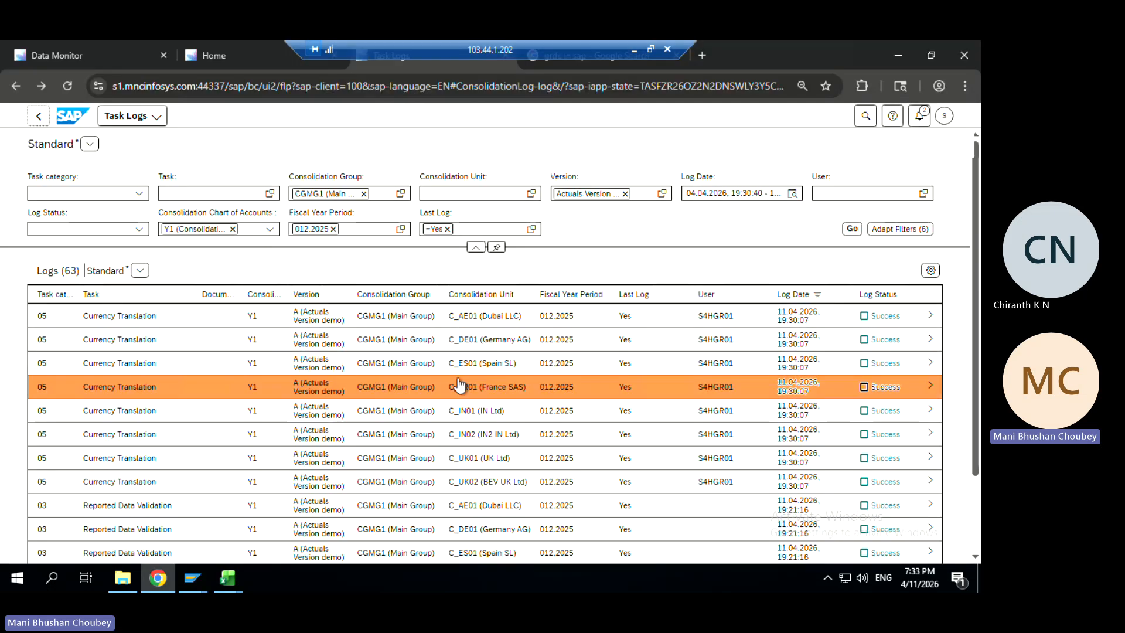
pyautogui.hotkey('alt', 'Tab')
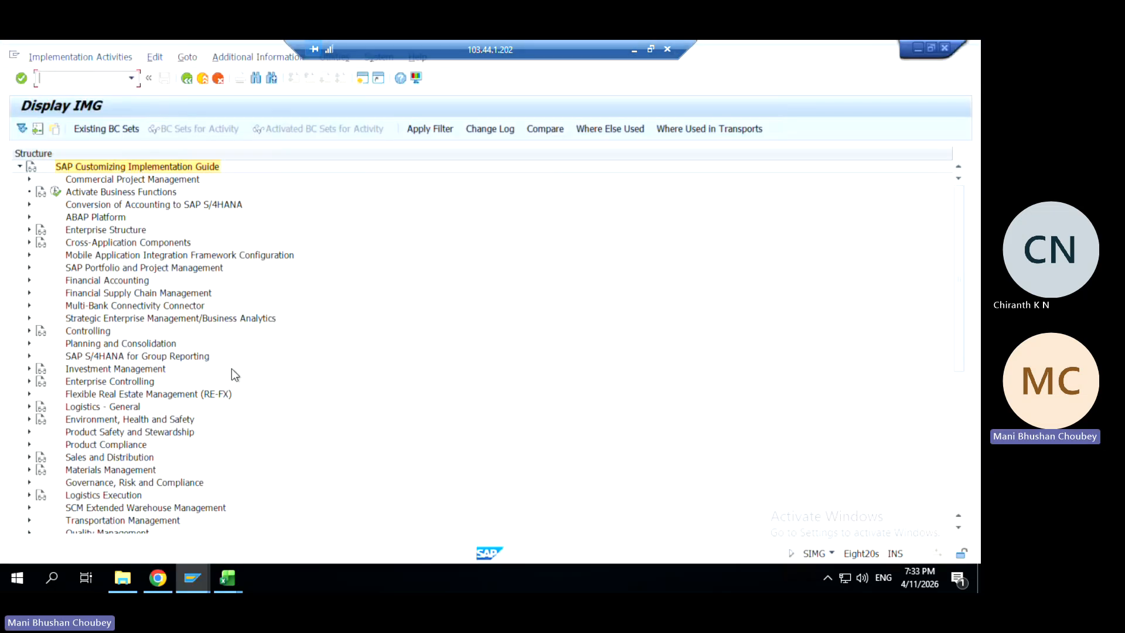
# Run Define Currency Translation Methods under Group Reporting > Currency Translation for Consolidation
pyautogui.click(77, 370)
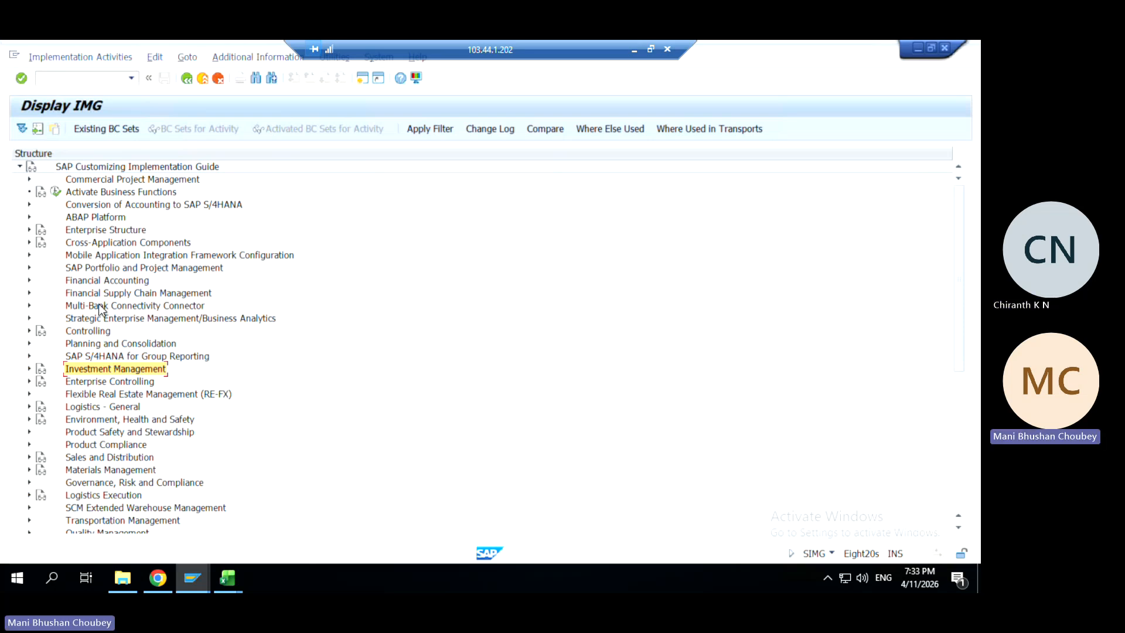
pyautogui.click(106, 428)
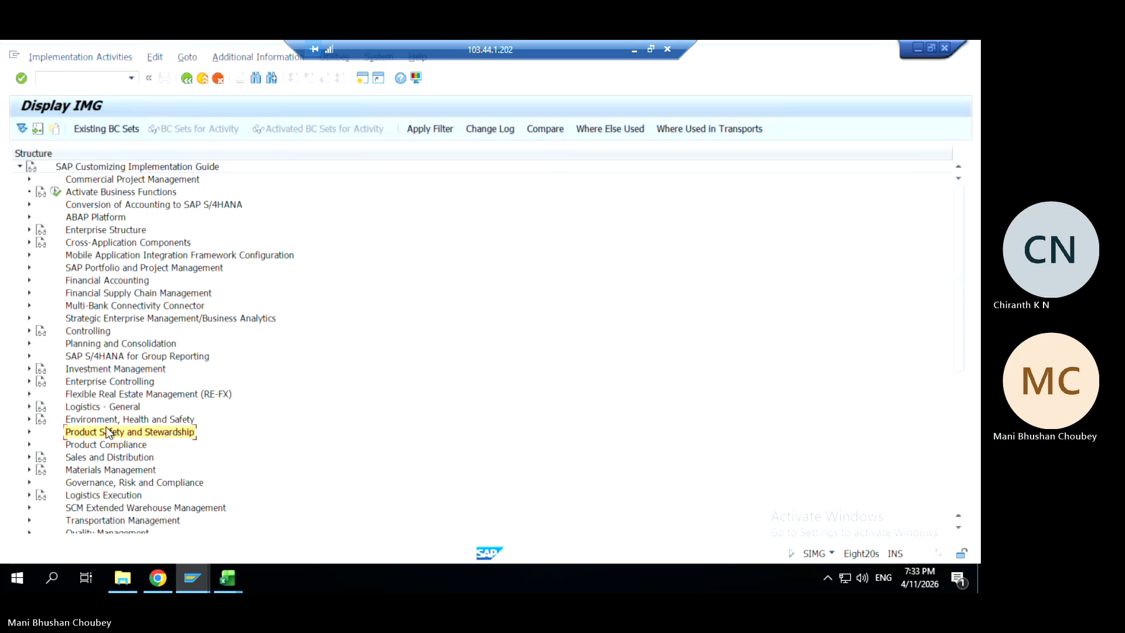
pyautogui.press('Down')
pyautogui.press('Down')
pyautogui.press('Up')
pyautogui.press('Up')
pyautogui.press('Up')
pyautogui.press('Up')
pyautogui.press('Up')
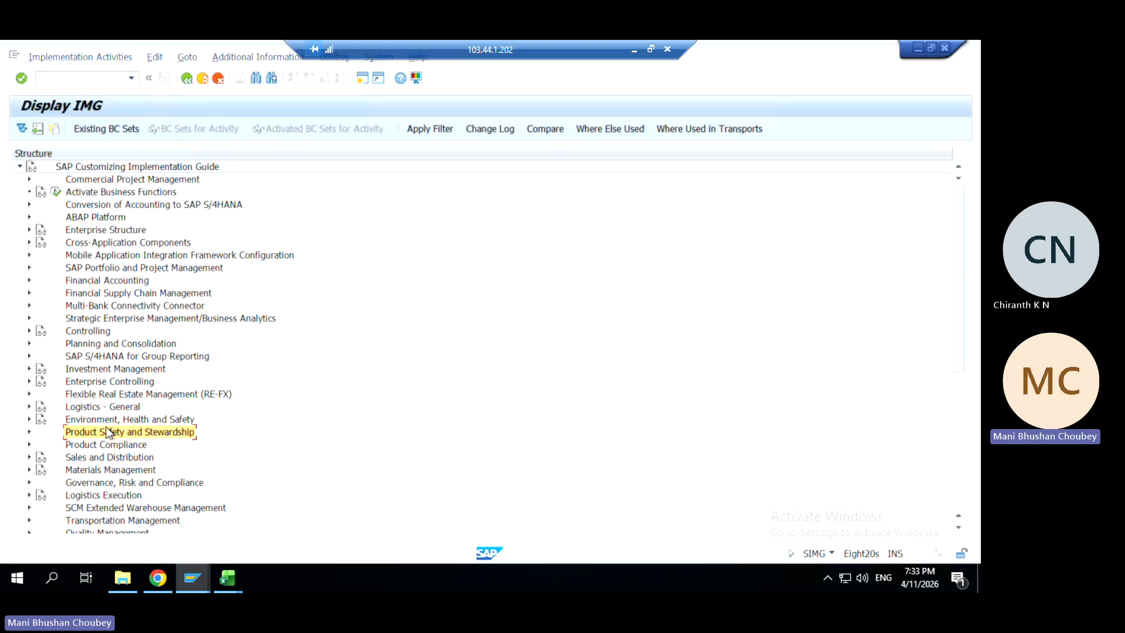
pyautogui.press('Up')
pyautogui.press('Up')
pyautogui.press('Up')
pyautogui.press('Up')
pyautogui.press('Up')
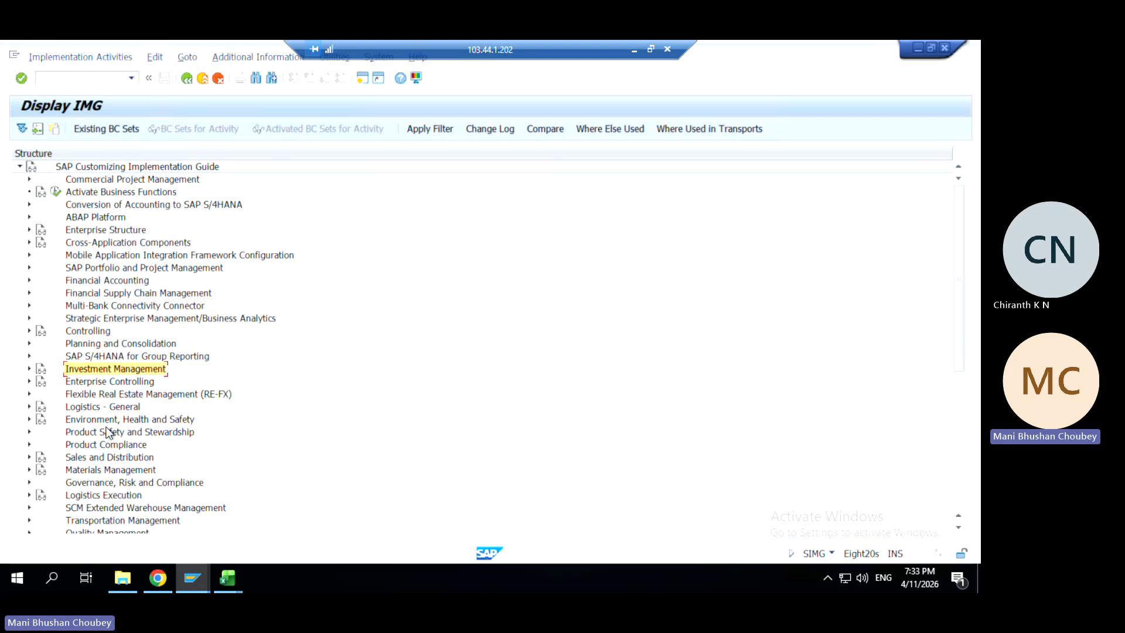
pyautogui.press('Down')
pyautogui.press('Down')
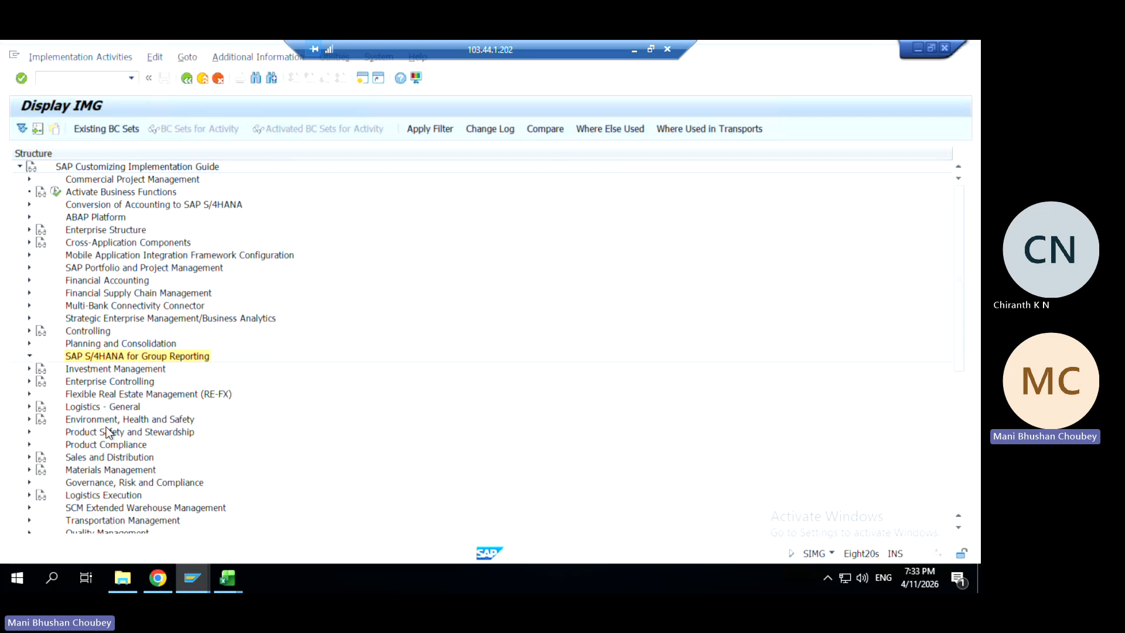
pyautogui.press('Down')
pyautogui.press('Down')
pyautogui.press('Down')
pyautogui.press('Down')
pyautogui.press('Down')
pyautogui.press('Down')
pyautogui.press('Down')
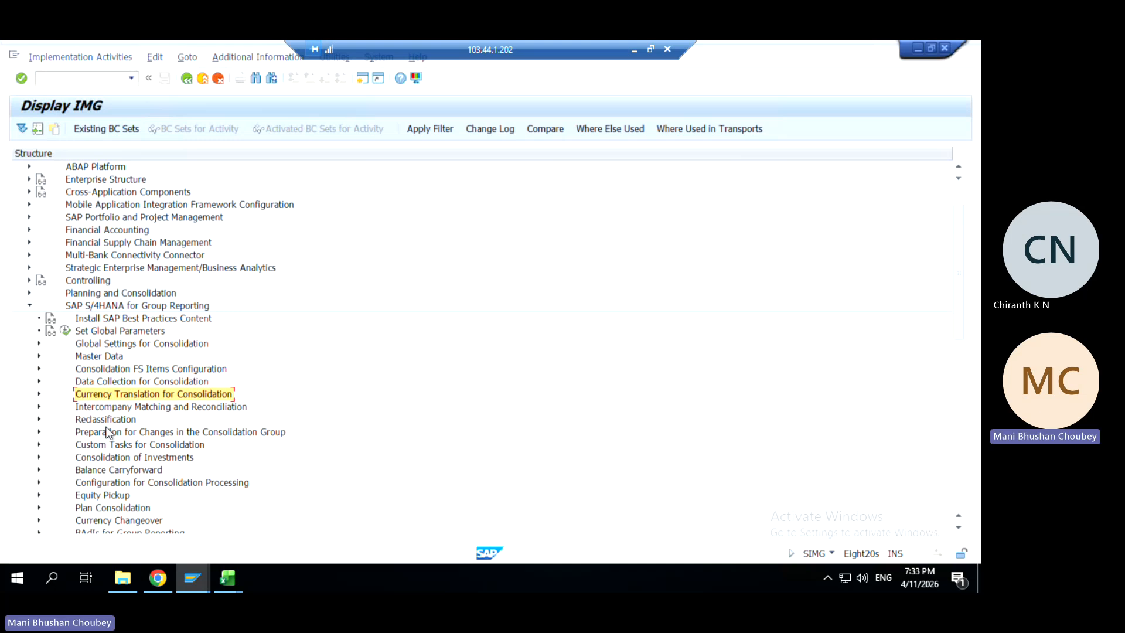
pyautogui.press('Right')
pyautogui.press('Down')
pyautogui.press('Down')
pyautogui.press('Down')
pyautogui.press('Down')
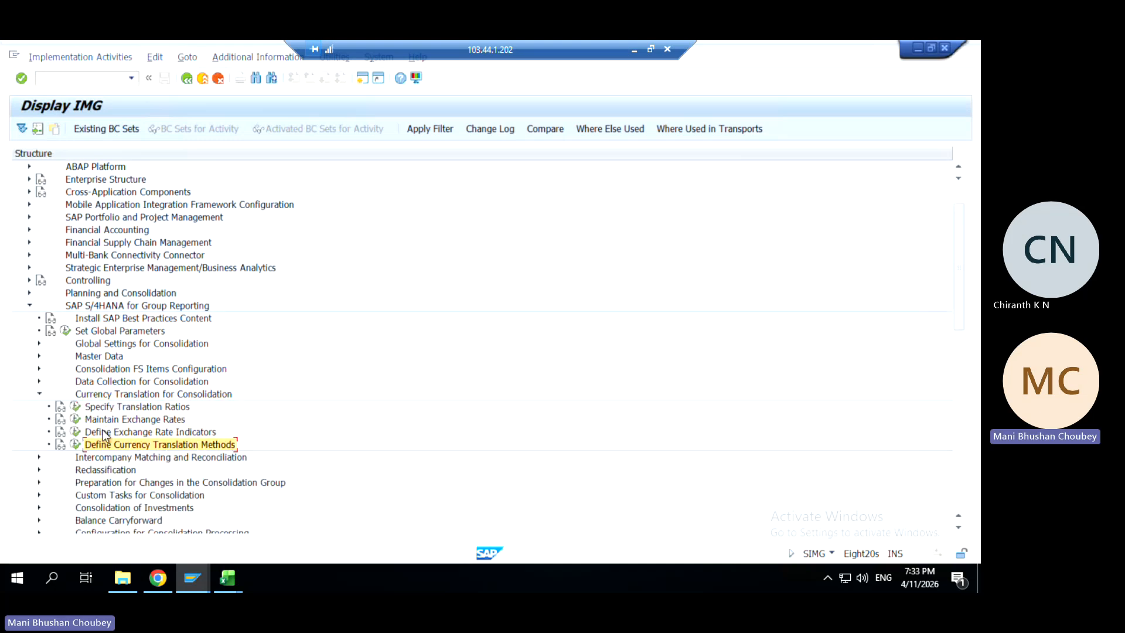
pyautogui.click(76, 445)
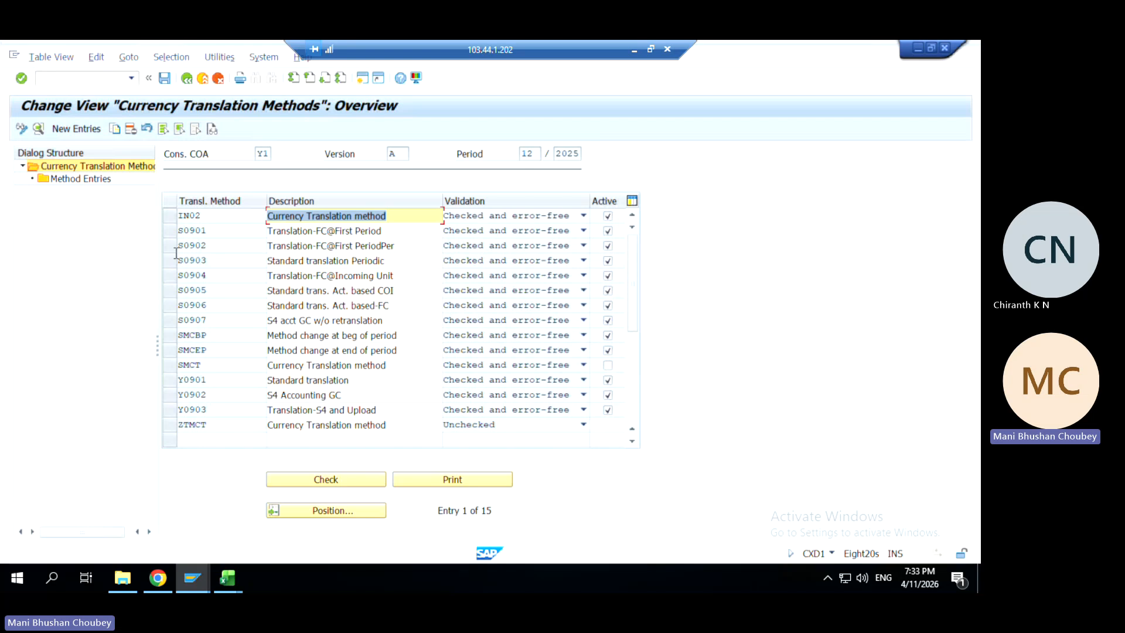
# Open method S0903's entry 011 S-CT-BS-CLO-INC details
pyautogui.click(170, 261)
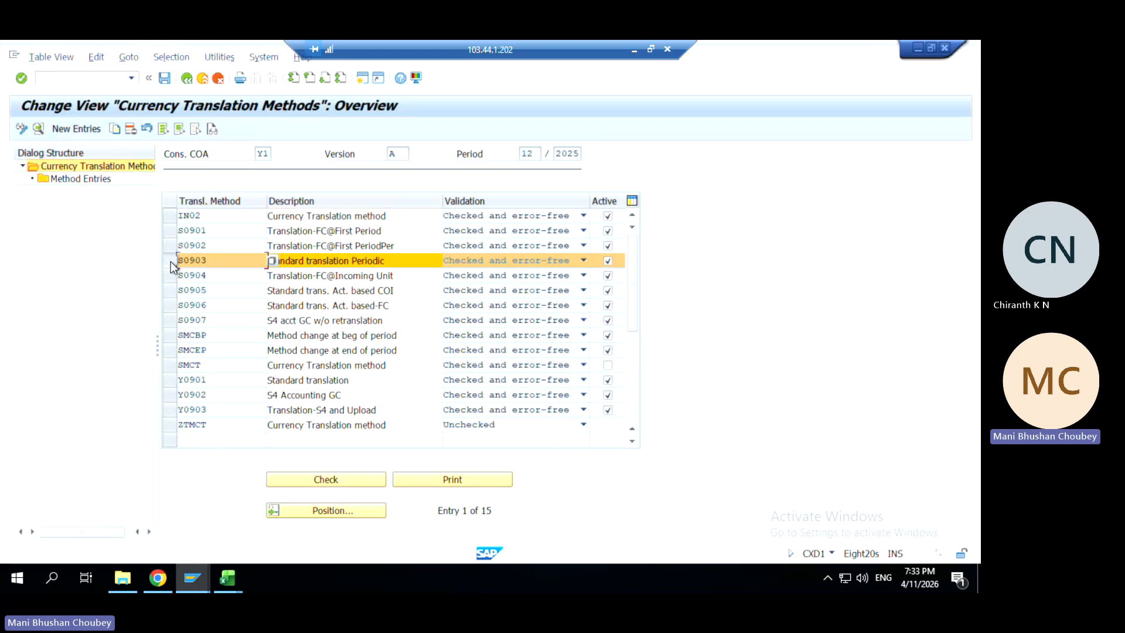
pyautogui.doubleClick(94, 179)
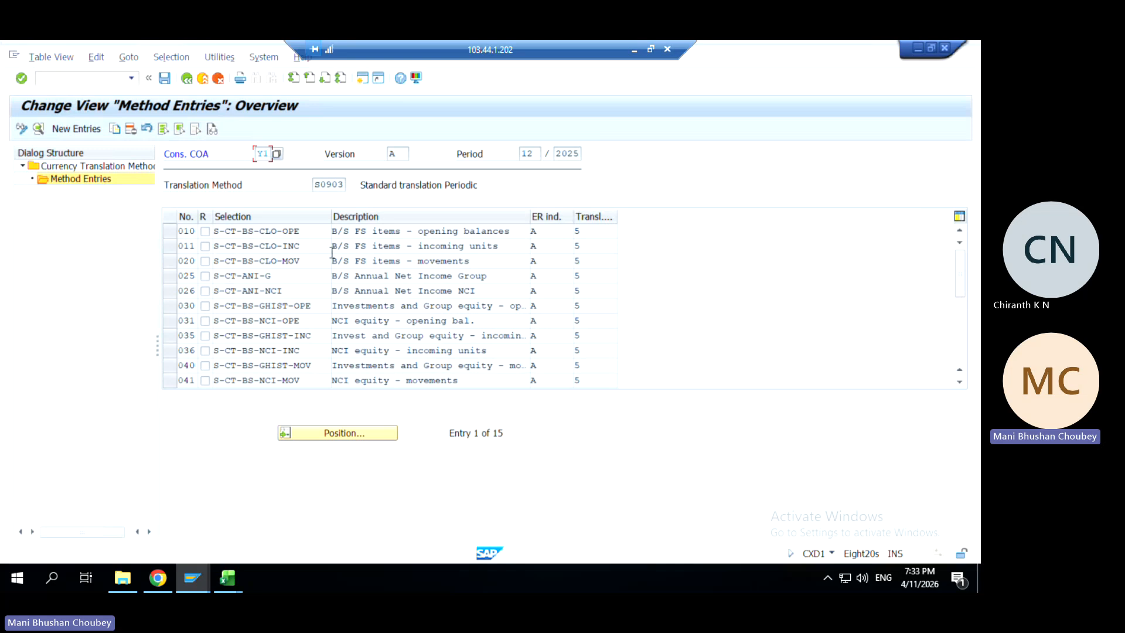
pyautogui.click(170, 246)
pyautogui.doubleClick(258, 249)
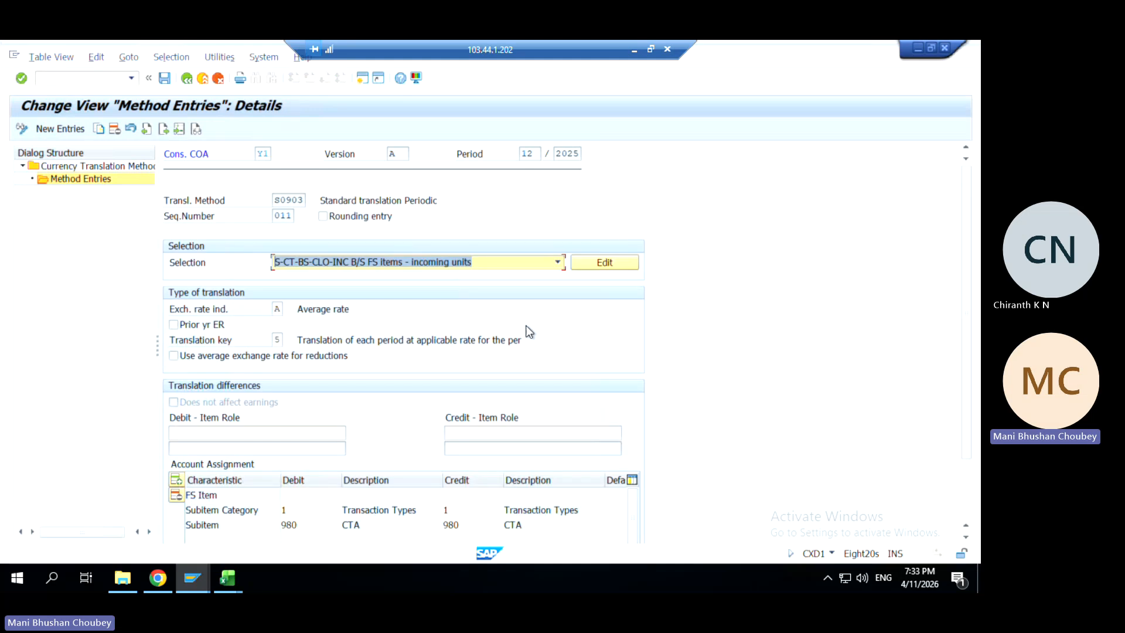
# Review entry 011's translation key 5, debit subitem 980 and exchange rate indicator A
pyautogui.click(278, 340)
pyautogui.moveTo(358, 342); pyautogui.dragTo(549, 337)
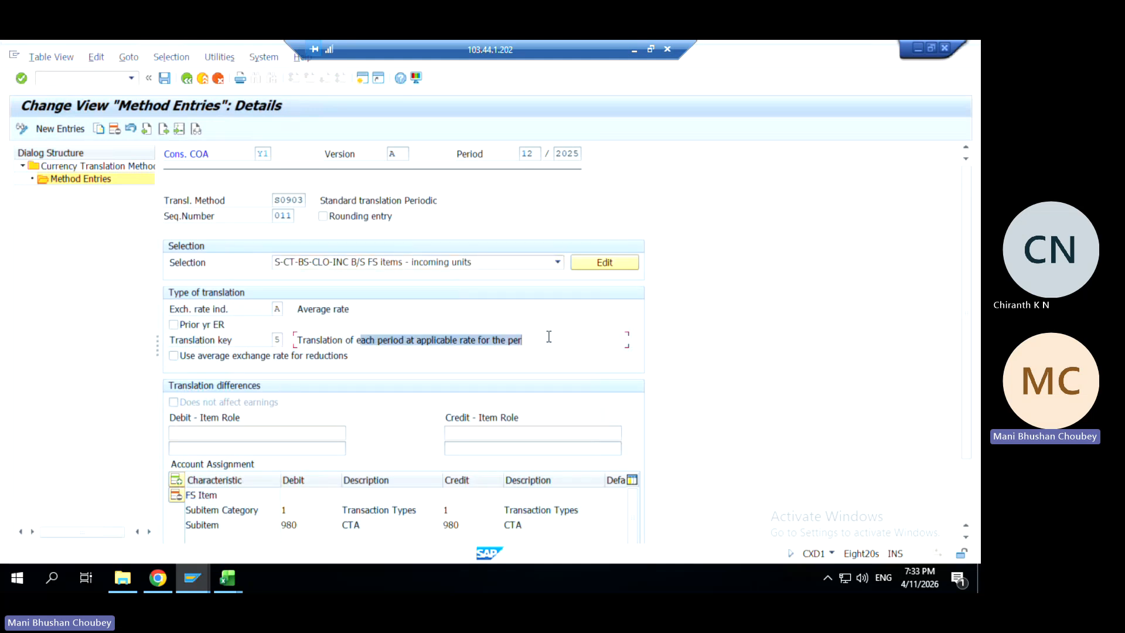
pyautogui.click(279, 339)
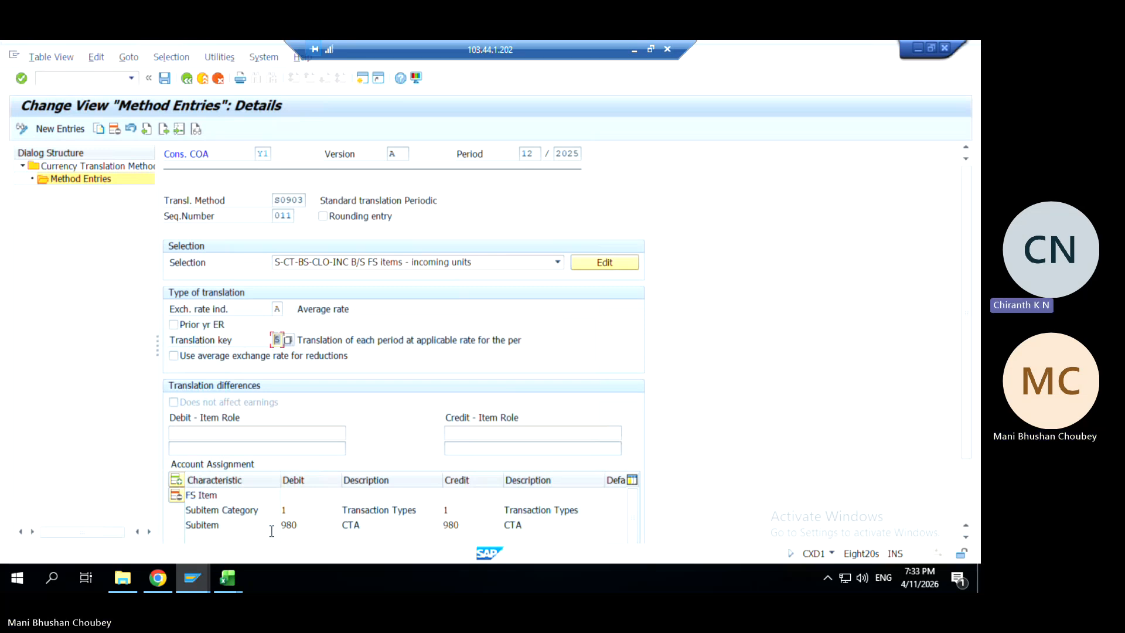
pyautogui.click(295, 512)
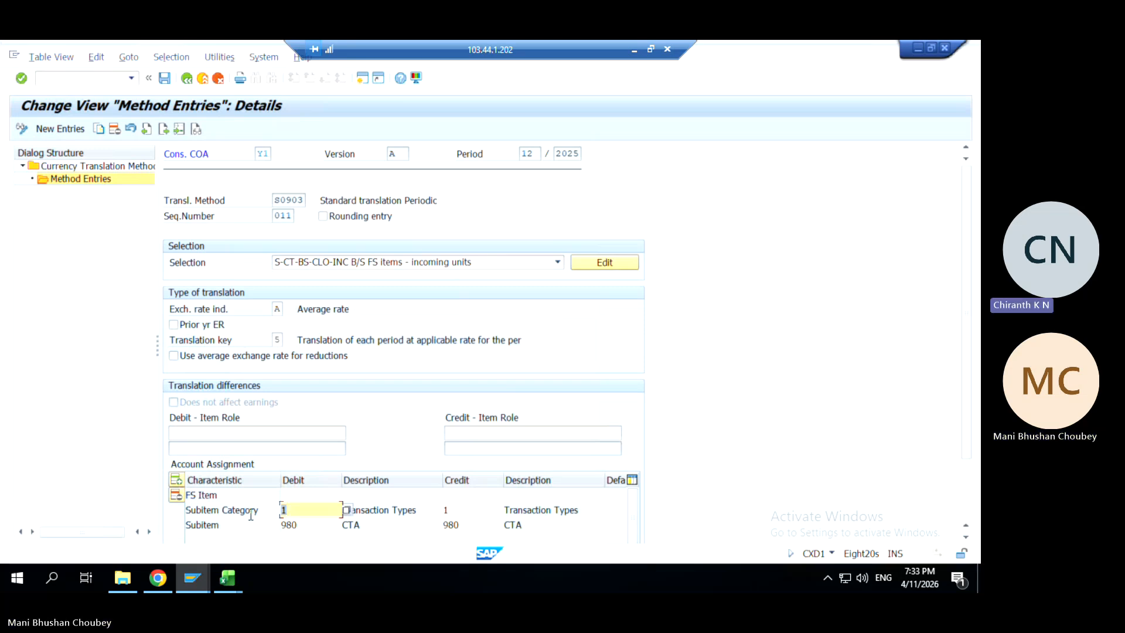
pyautogui.doubleClick(302, 524)
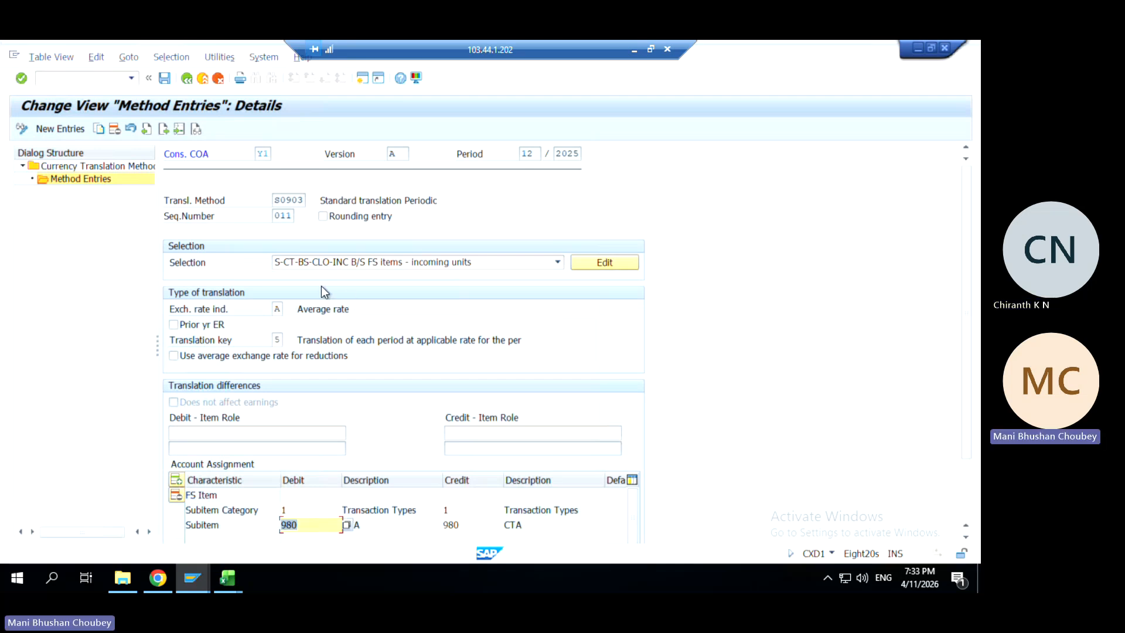
pyautogui.doubleClick(279, 309)
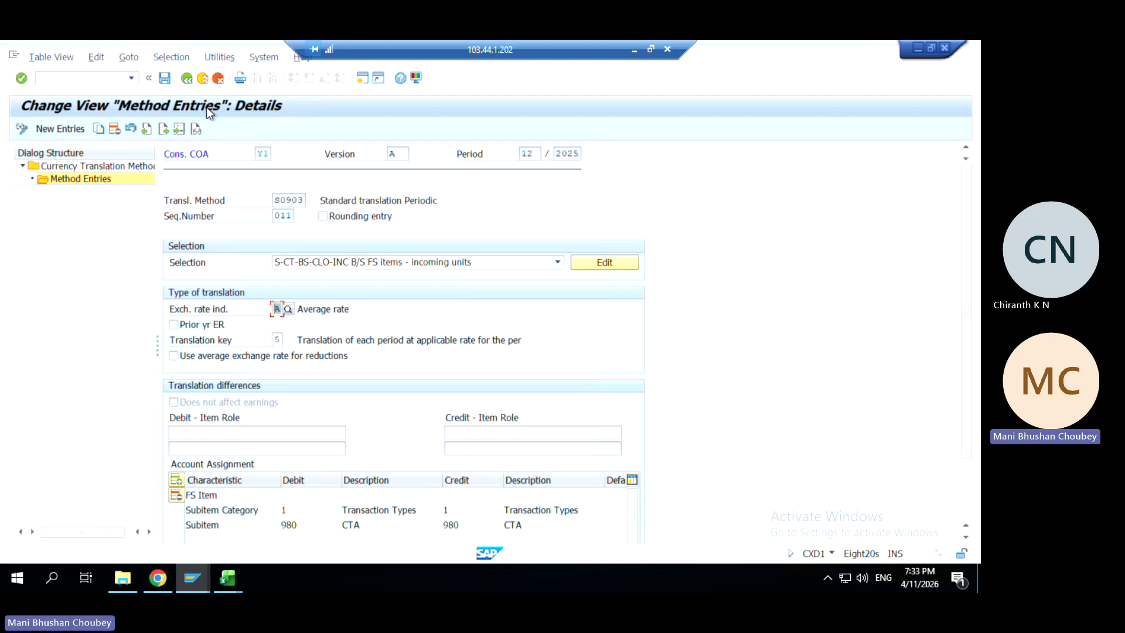
# Back out of the method entries and overview to the Display IMG tree
pyautogui.click(187, 80)
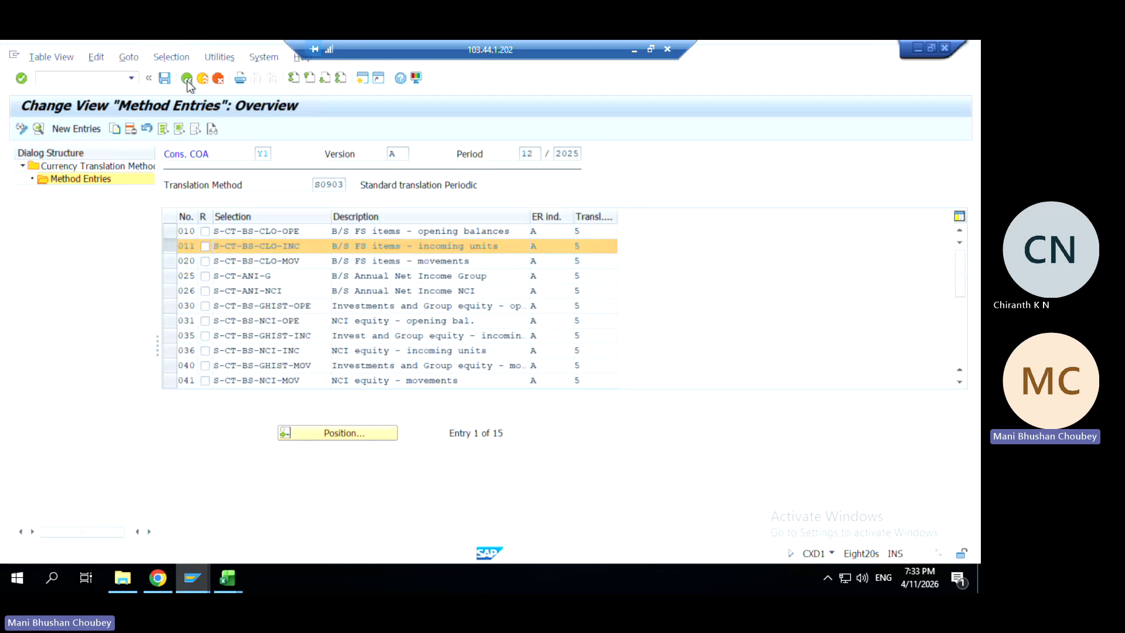
pyautogui.click(188, 80)
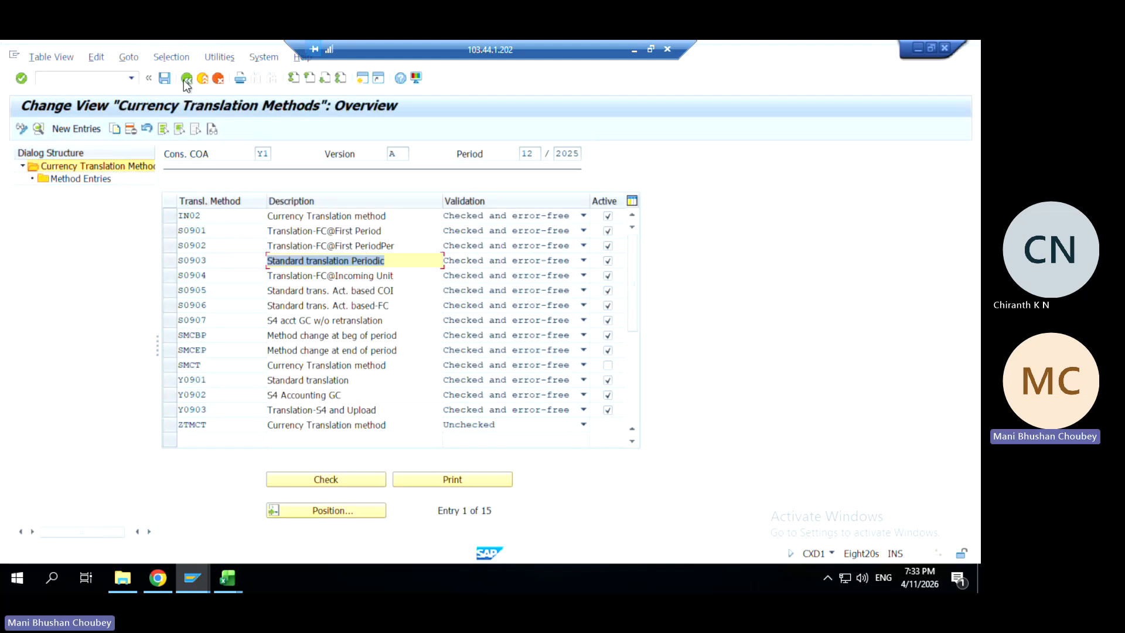
pyautogui.click(186, 79)
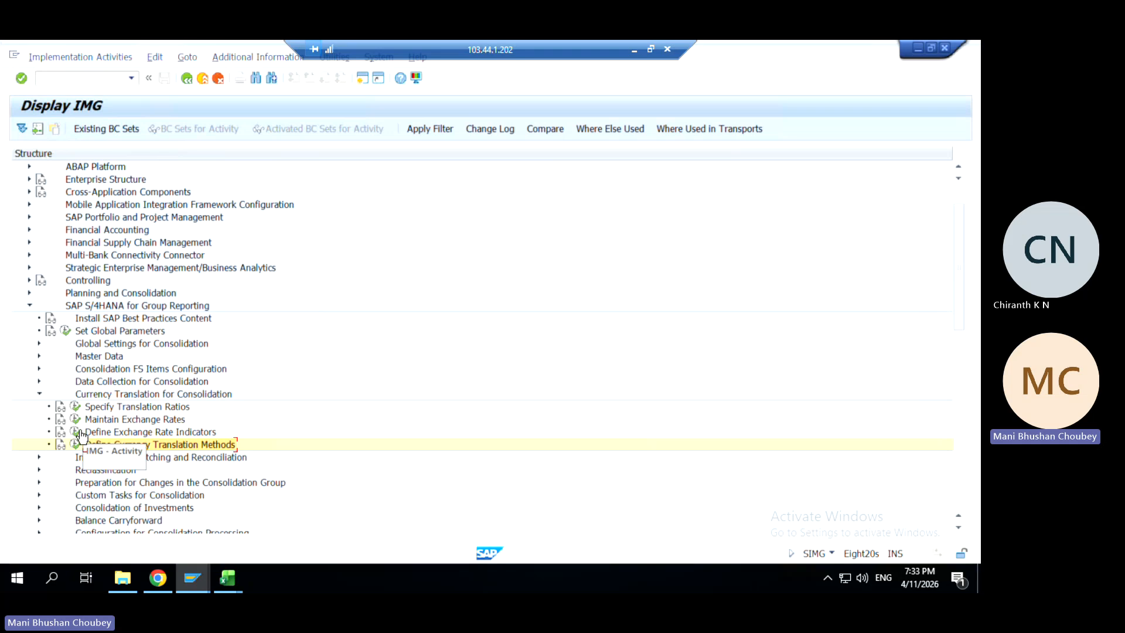
pyautogui.click(80, 434)
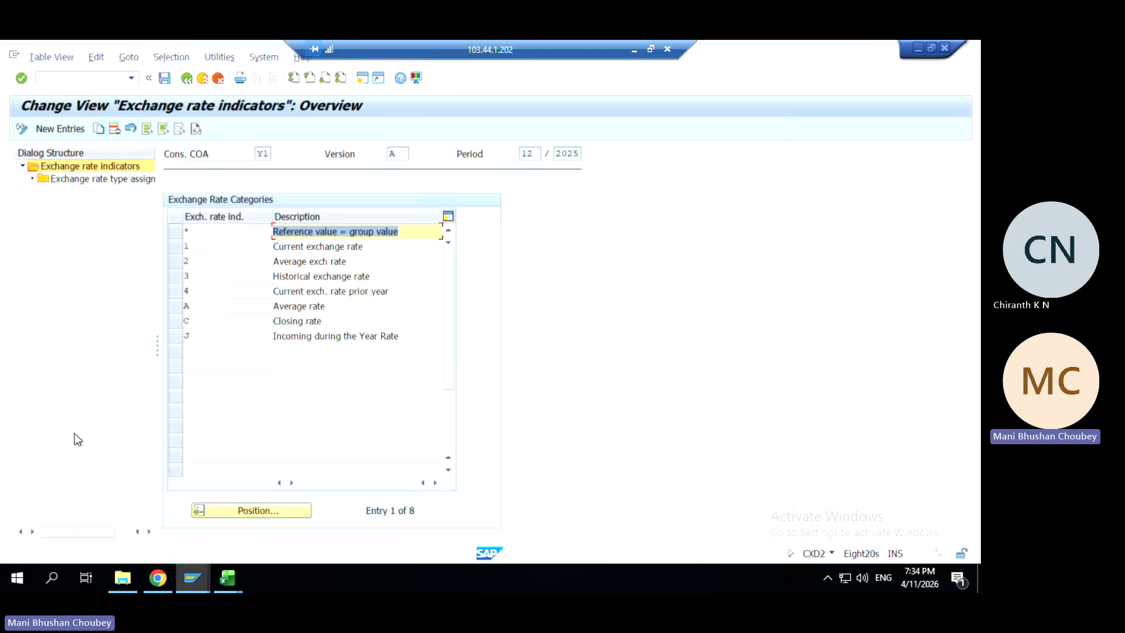
pyautogui.click(183, 306)
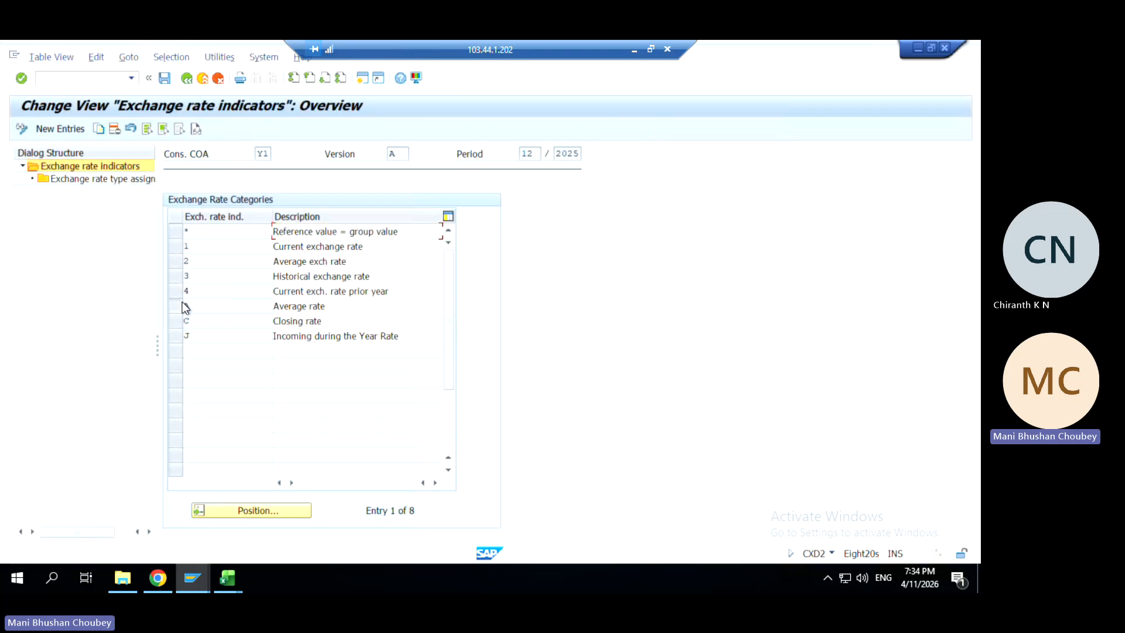
pyautogui.doubleClick(82, 180)
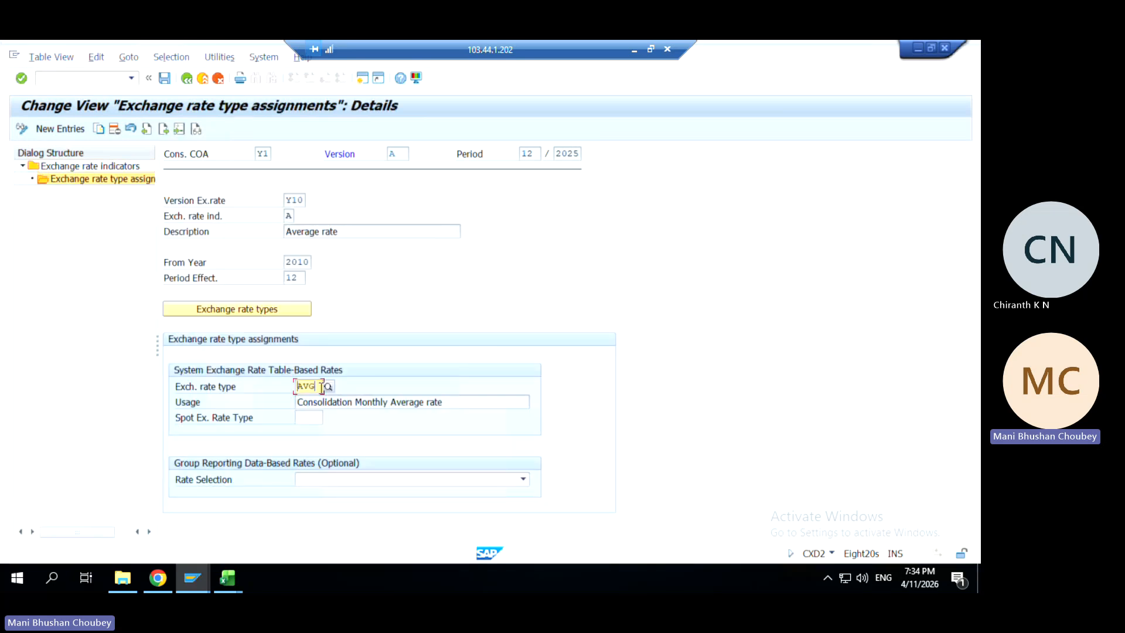
pyautogui.click(187, 78)
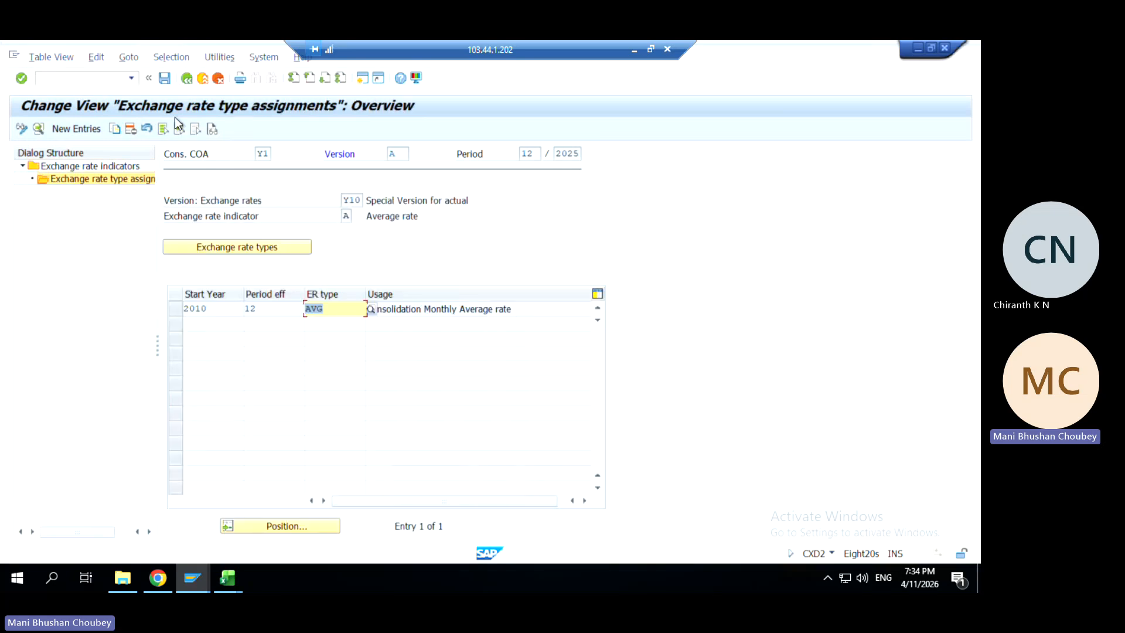
pyautogui.click(188, 79)
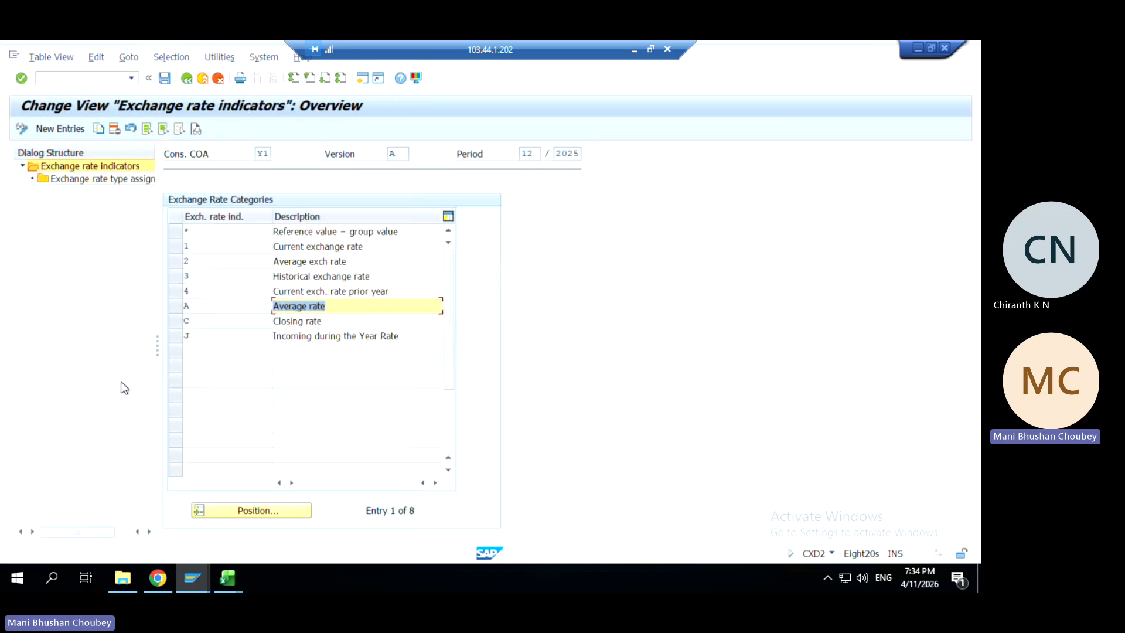
pyautogui.click(188, 79)
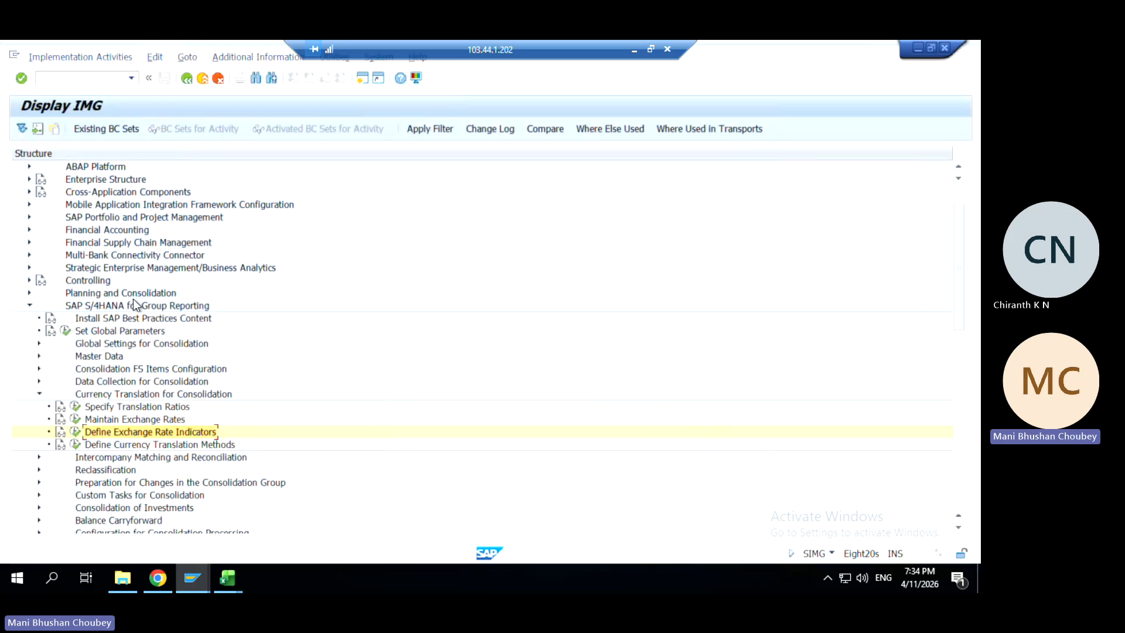
pyautogui.click(76, 419)
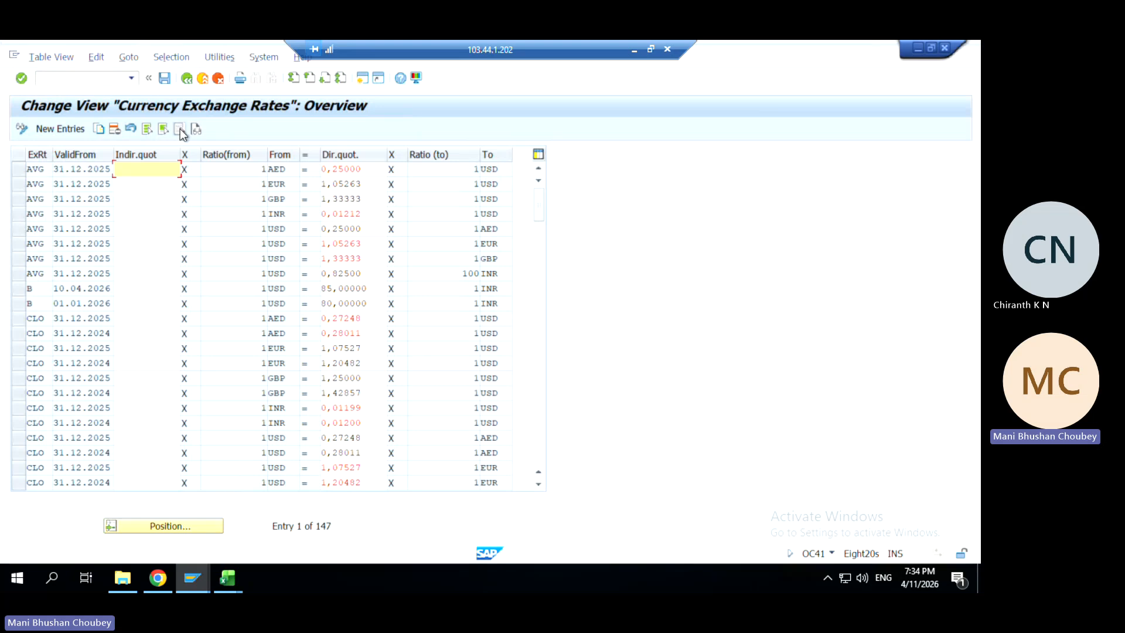
pyautogui.click(187, 82)
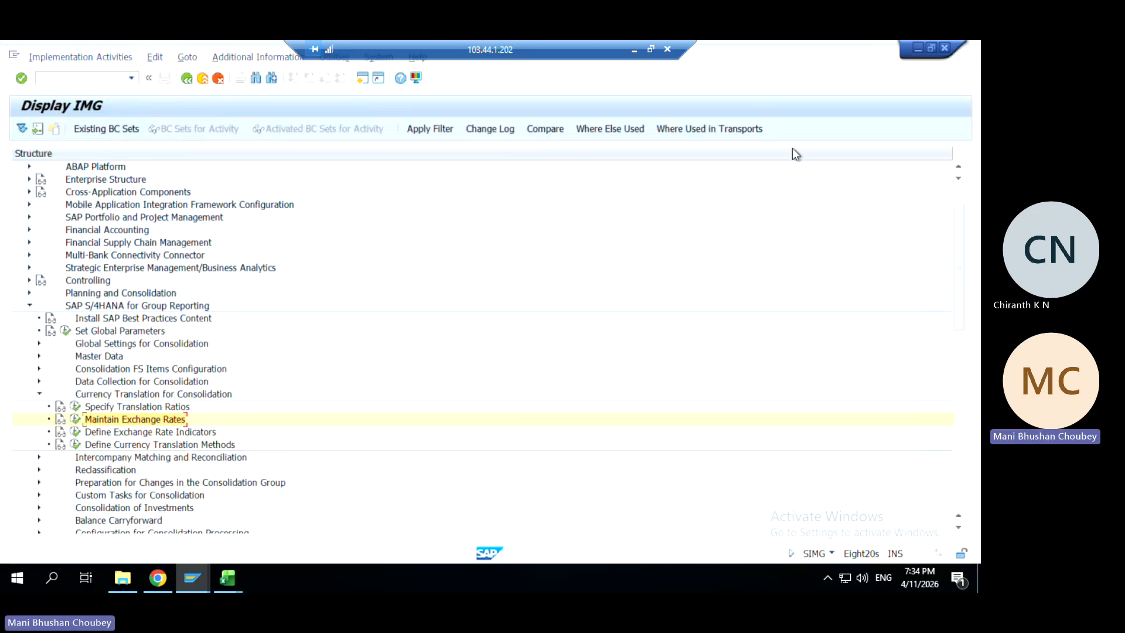
# Minimize SAP GUI and bring the Data Monitor for CGMG1, 12/2025 to the front
pyautogui.click(915, 49)
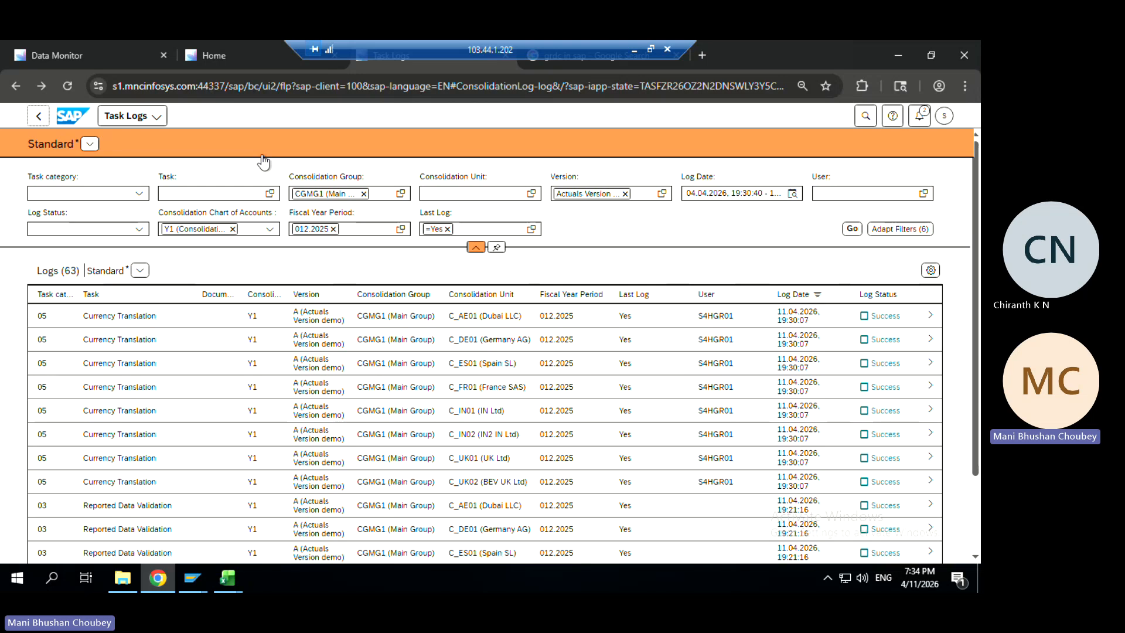
pyautogui.click(92, 55)
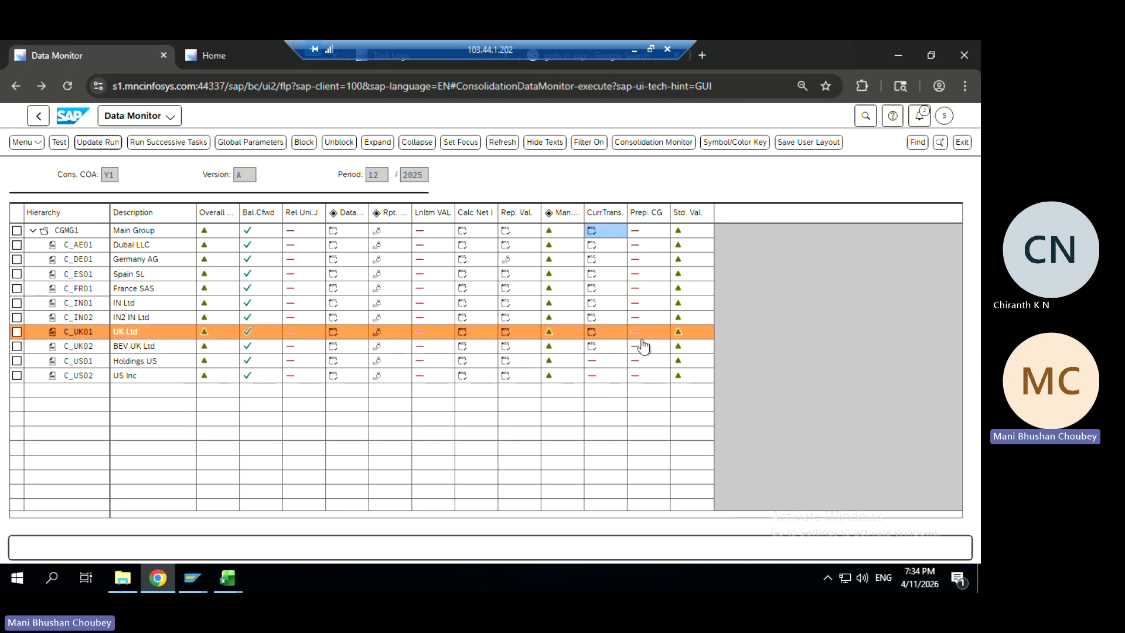
# Run the standardized data validation update for Main Group CGMG1 in period 012/2025
pyautogui.click(680, 233)
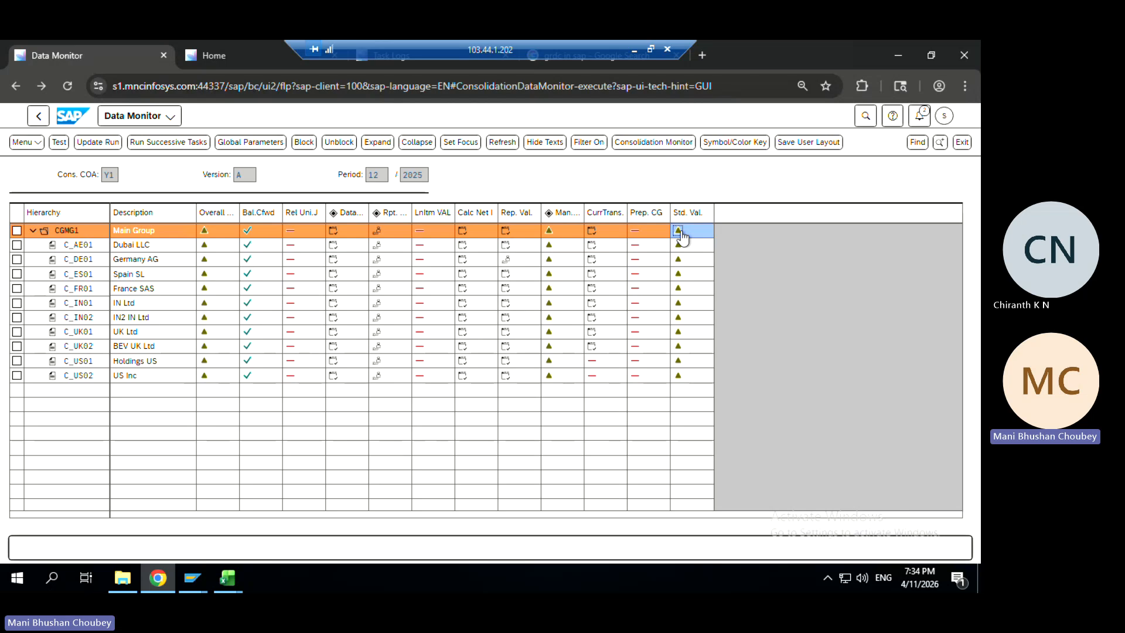
pyautogui.click(111, 145)
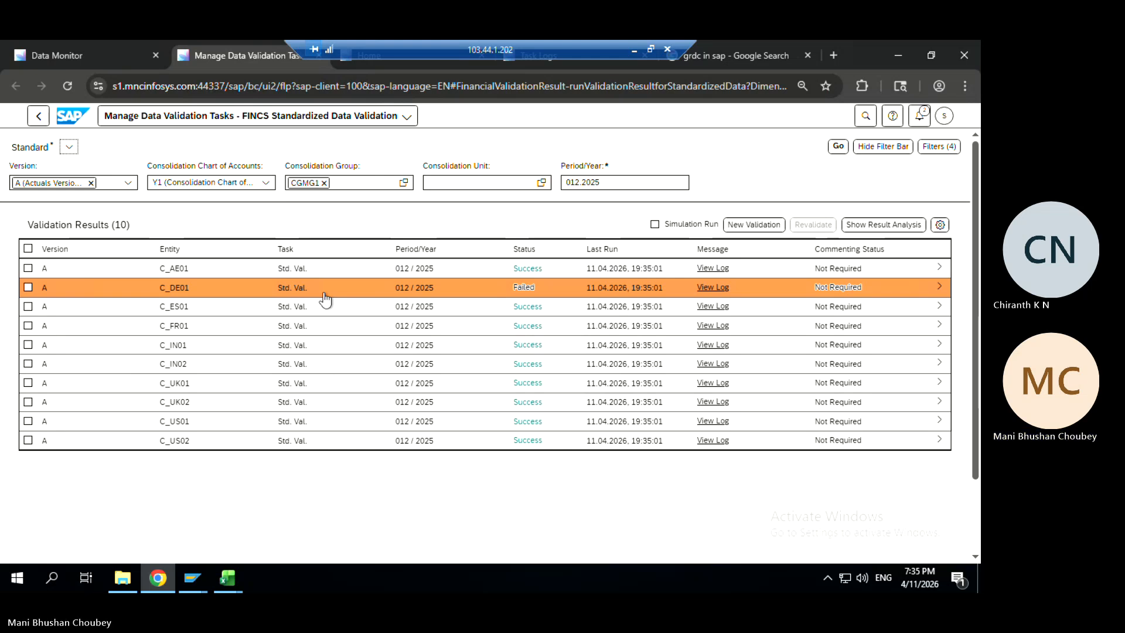
# Open C_DE01's failed result detail and highlight method SCD1 and failed rule SB00038
pyautogui.click(936, 293)
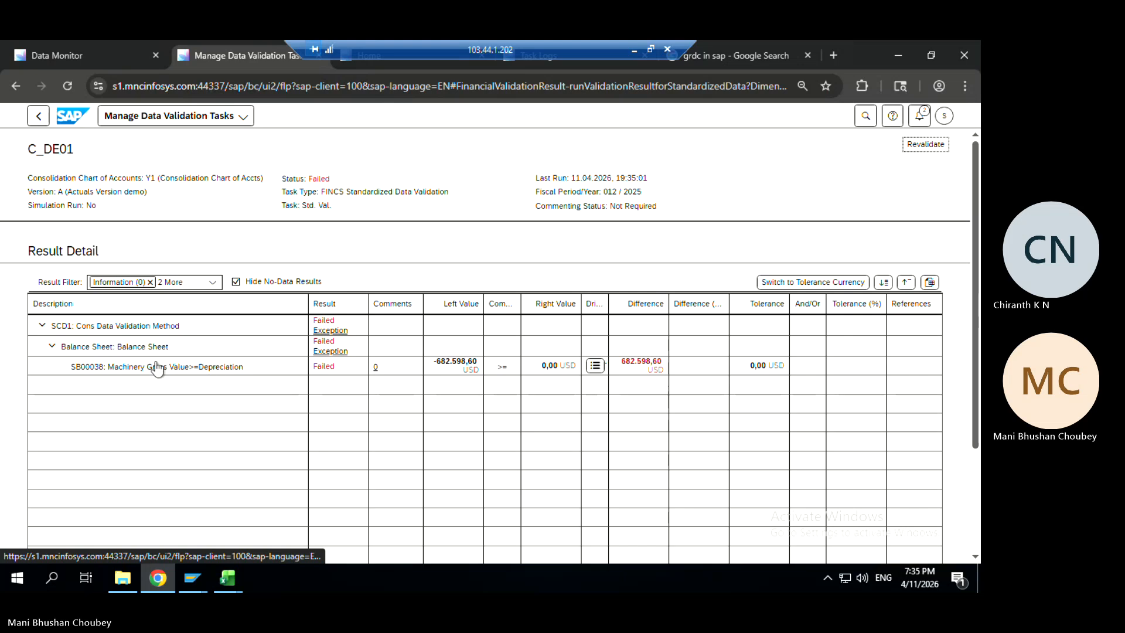
pyautogui.moveTo(51, 326); pyautogui.dragTo(71, 326)
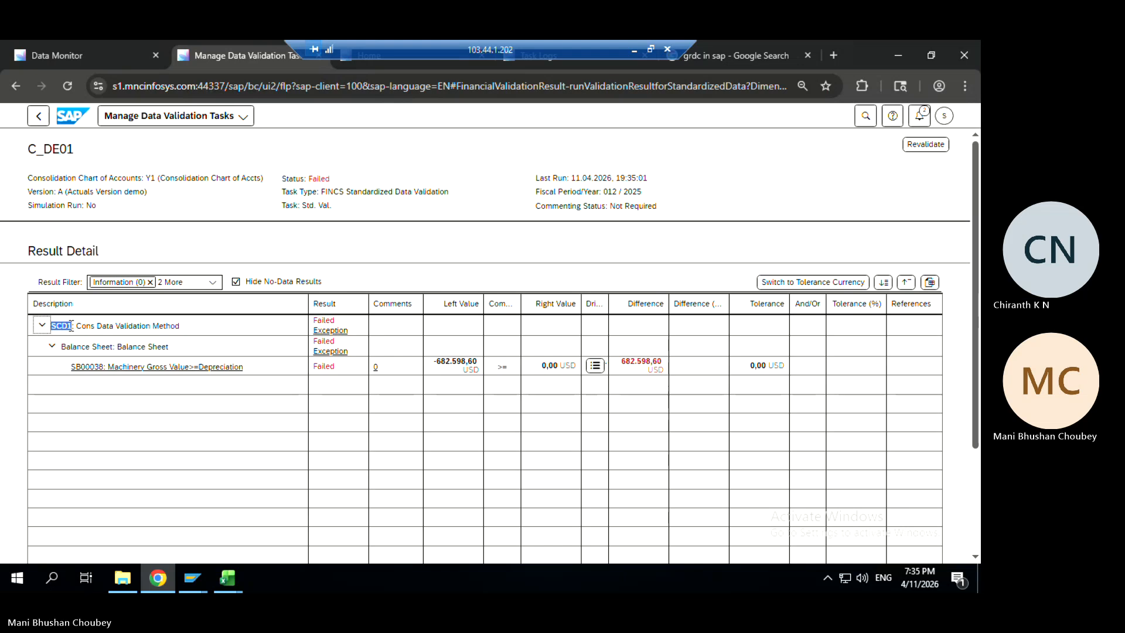
pyautogui.moveTo(71, 367); pyautogui.dragTo(107, 375)
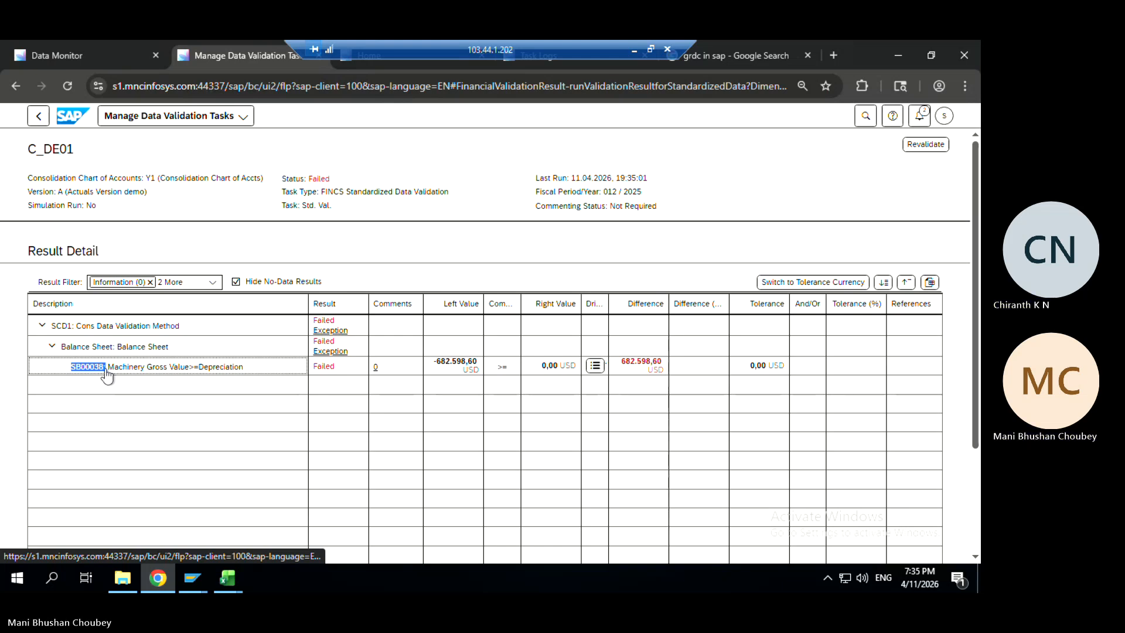
# Test-run Germany AG's standardized validation with the original list, then view Consolidation Monitor tasks
pyautogui.click(69, 60)
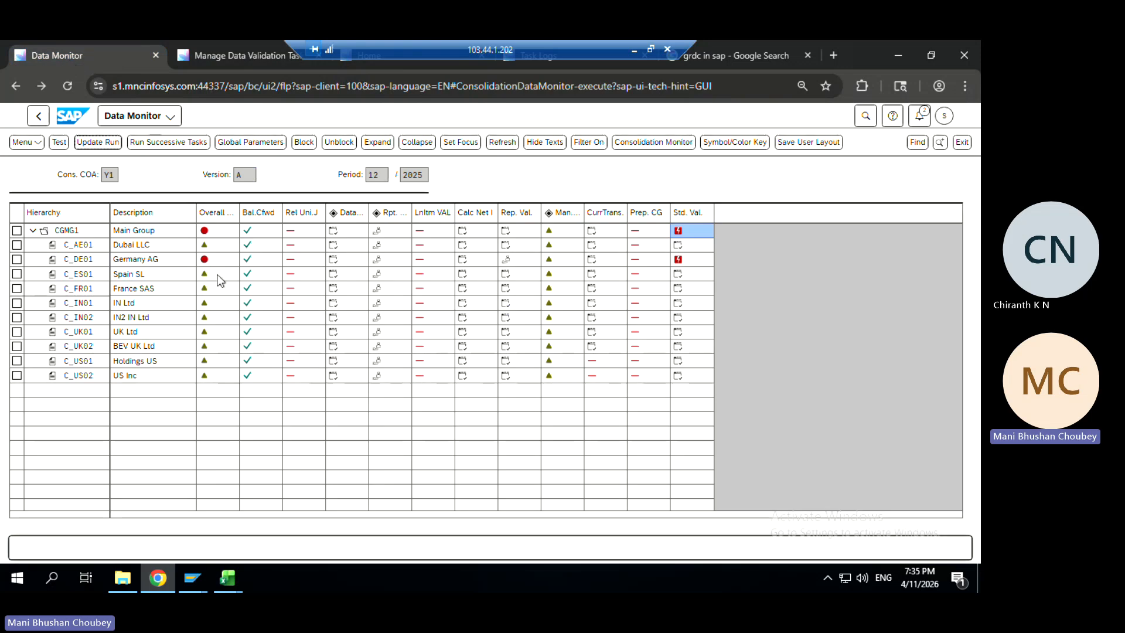
pyautogui.click(680, 264)
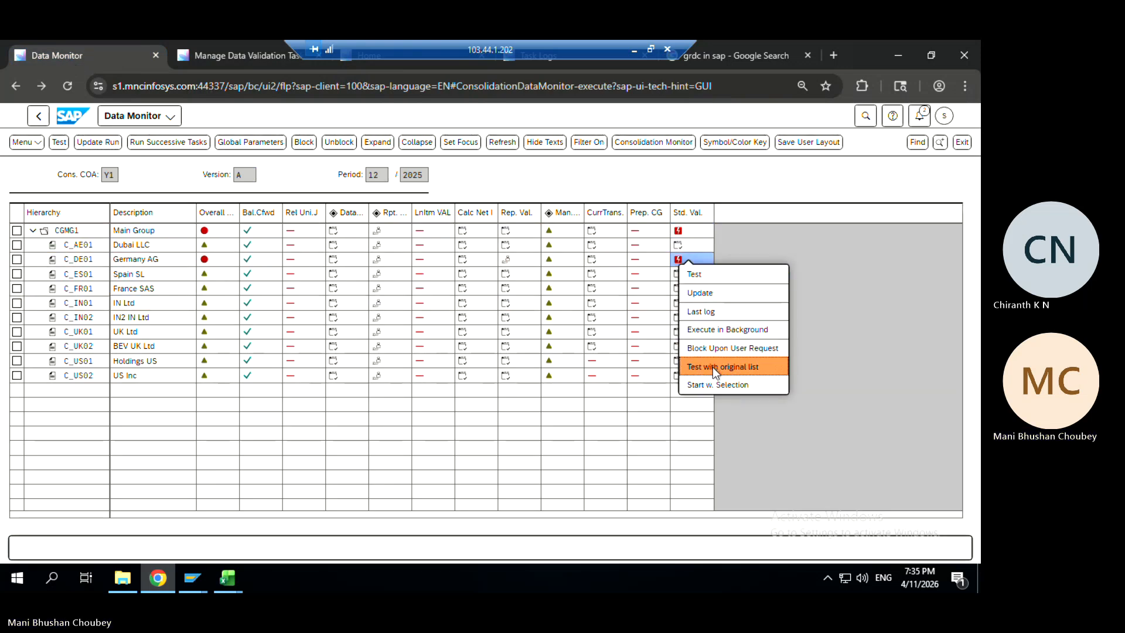
pyautogui.click(713, 362)
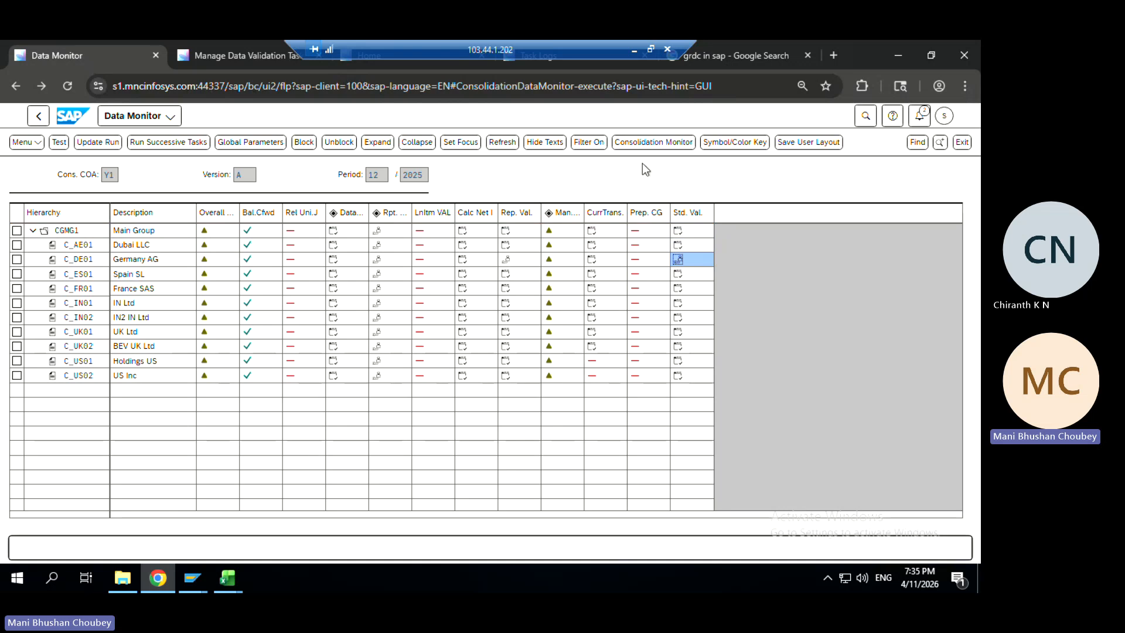
pyautogui.click(658, 153)
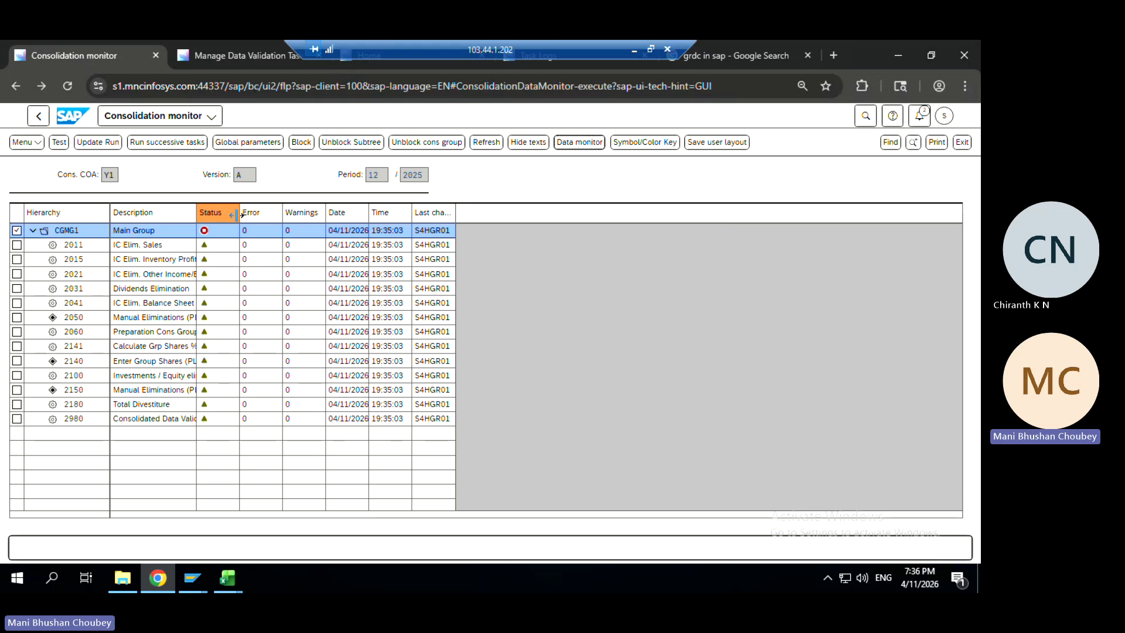
# Test-run Calculate Grp Shares % task 2141, then Enter Group Shares task 2140
pyautogui.click(206, 348)
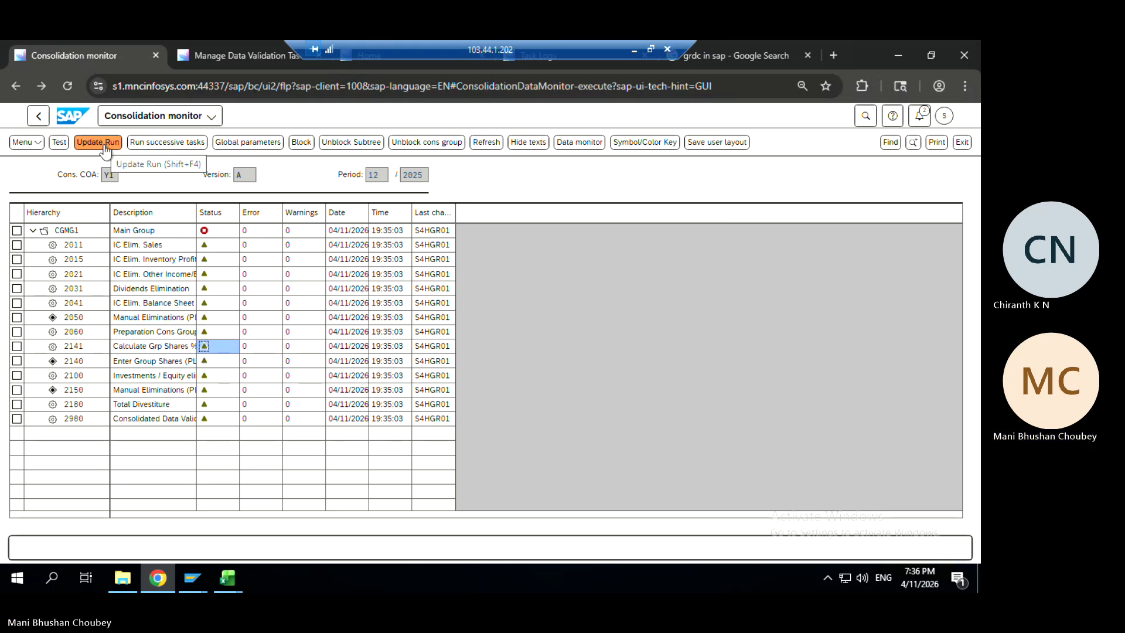
pyautogui.click(61, 144)
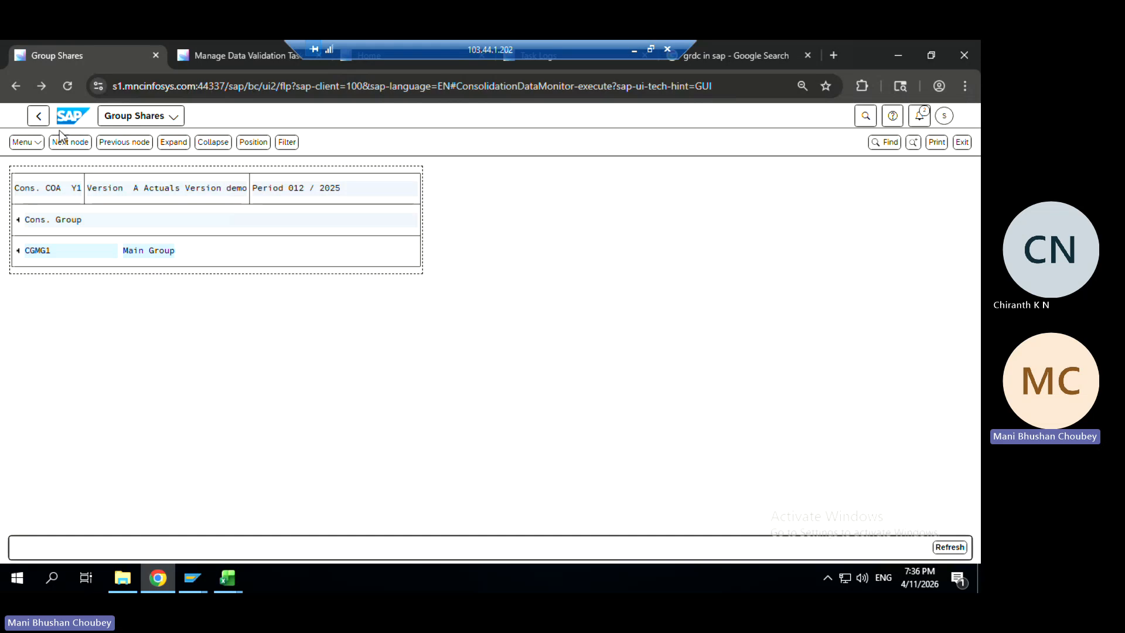
pyautogui.click(38, 116)
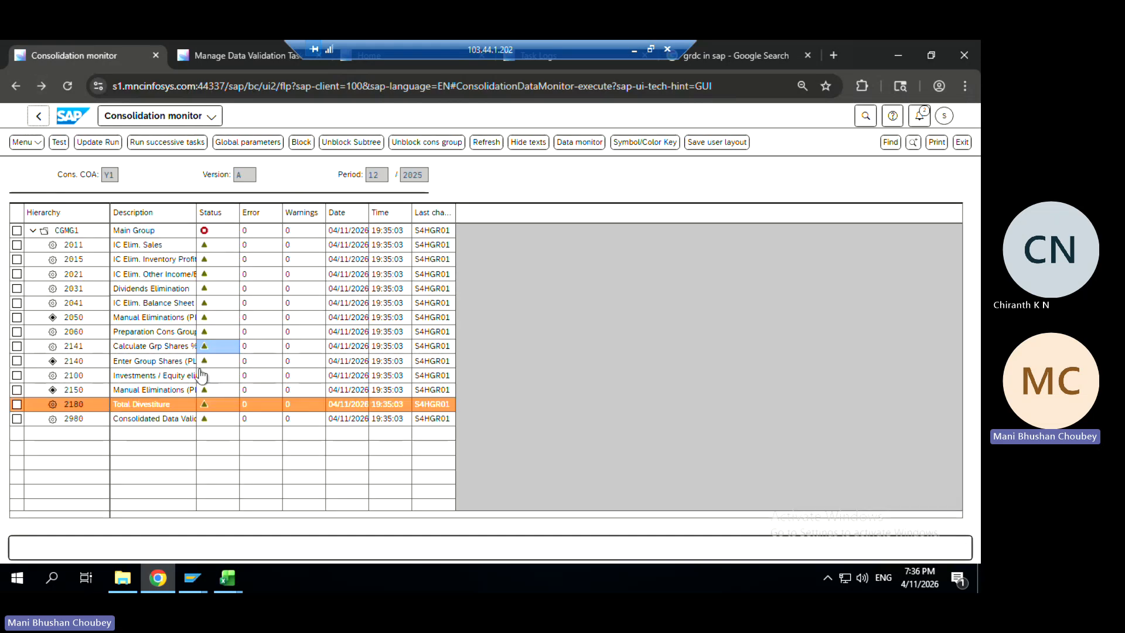
pyautogui.click(210, 362)
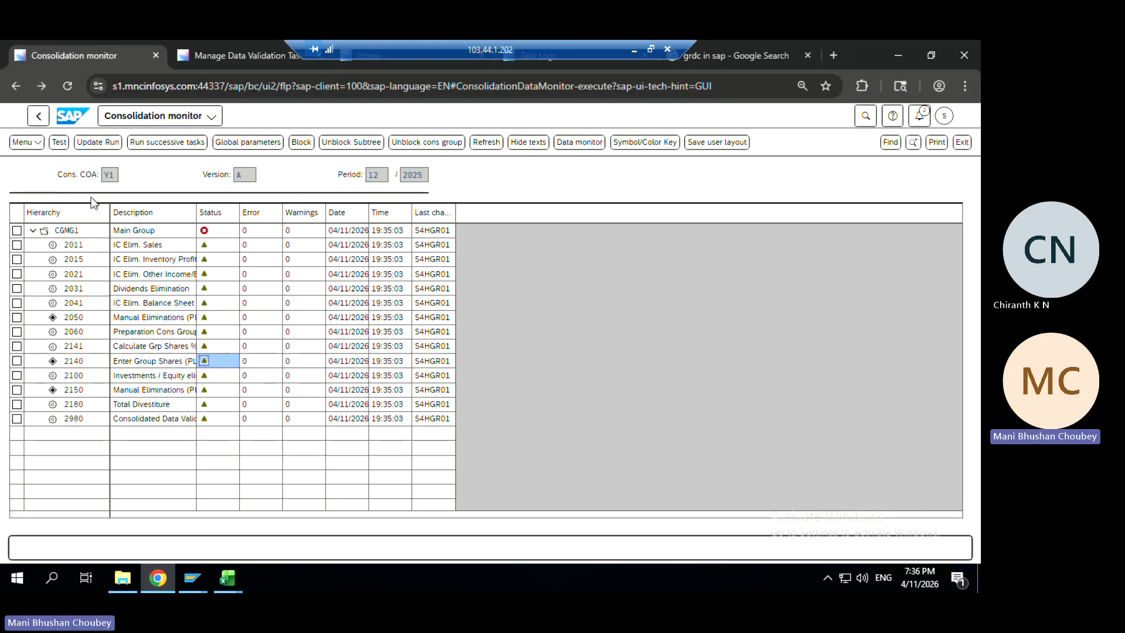
pyautogui.click(61, 144)
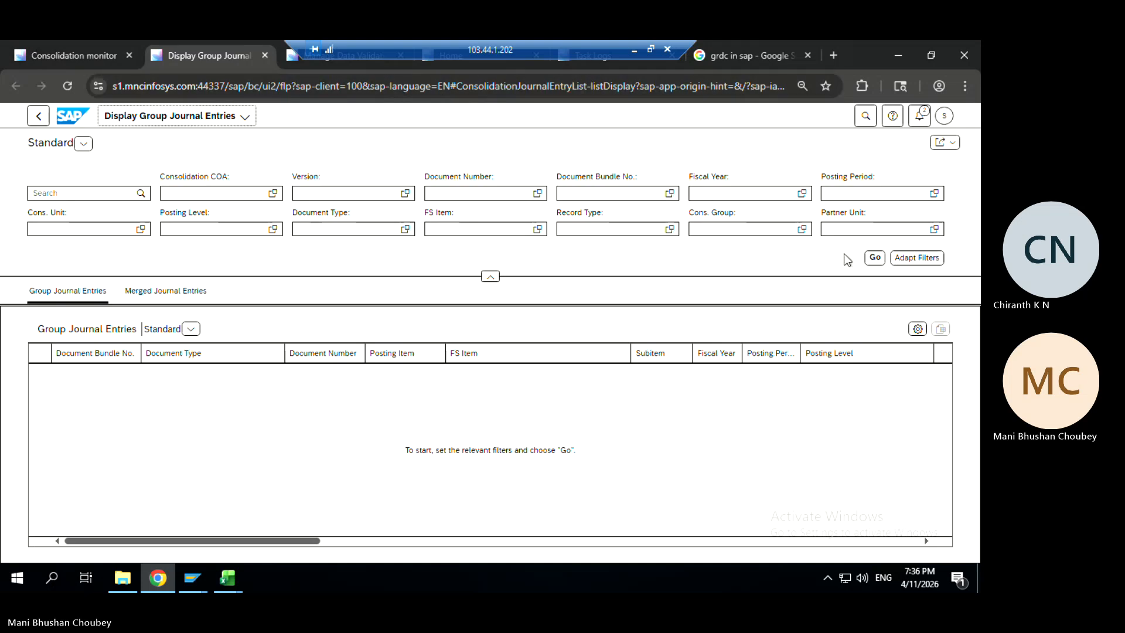
# Load all group journal entries and inspect the first row's item, document type and subitem 900
pyautogui.click(873, 259)
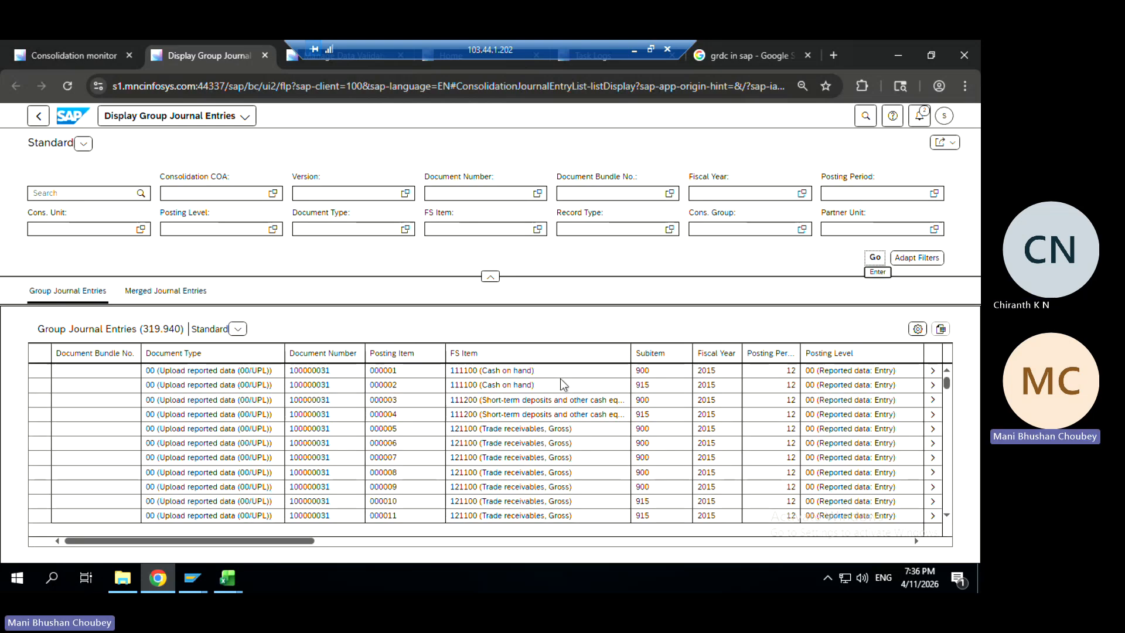
pyautogui.moveTo(403, 370); pyautogui.dragTo(360, 371)
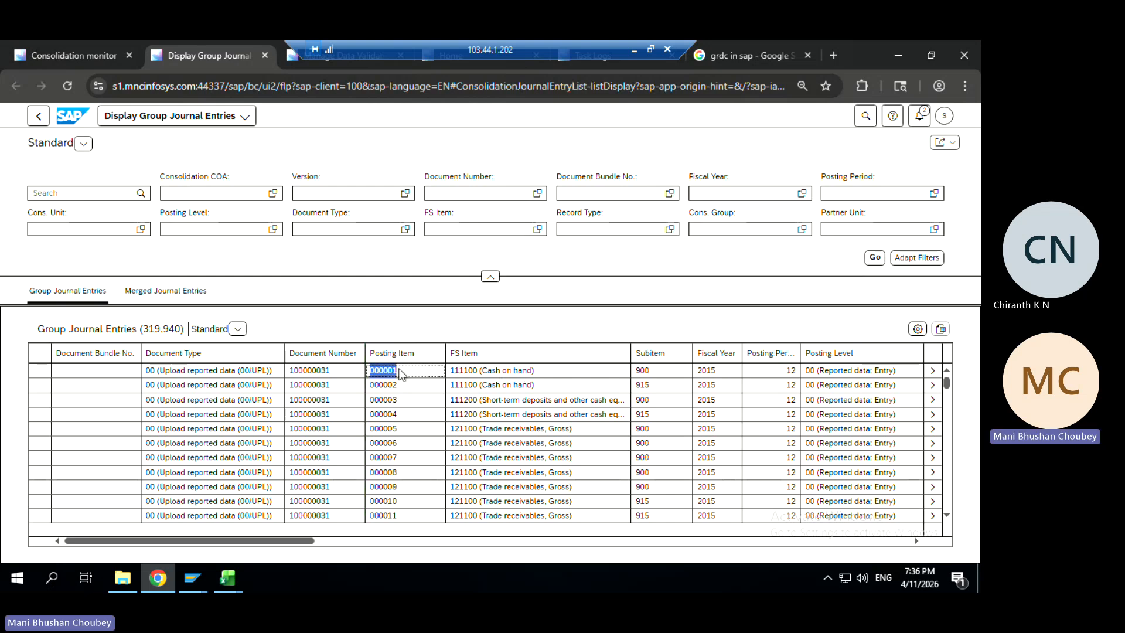
pyautogui.moveTo(175, 373); pyautogui.dragTo(287, 376)
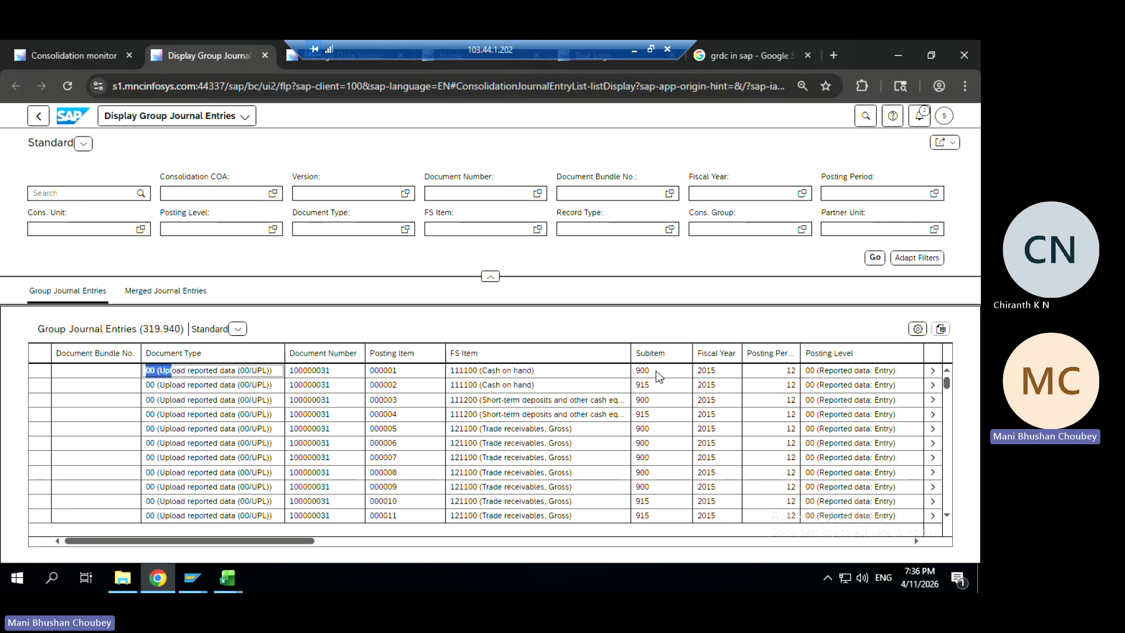
pyautogui.moveTo(657, 375); pyautogui.dragTo(610, 380)
pyautogui.click(610, 379)
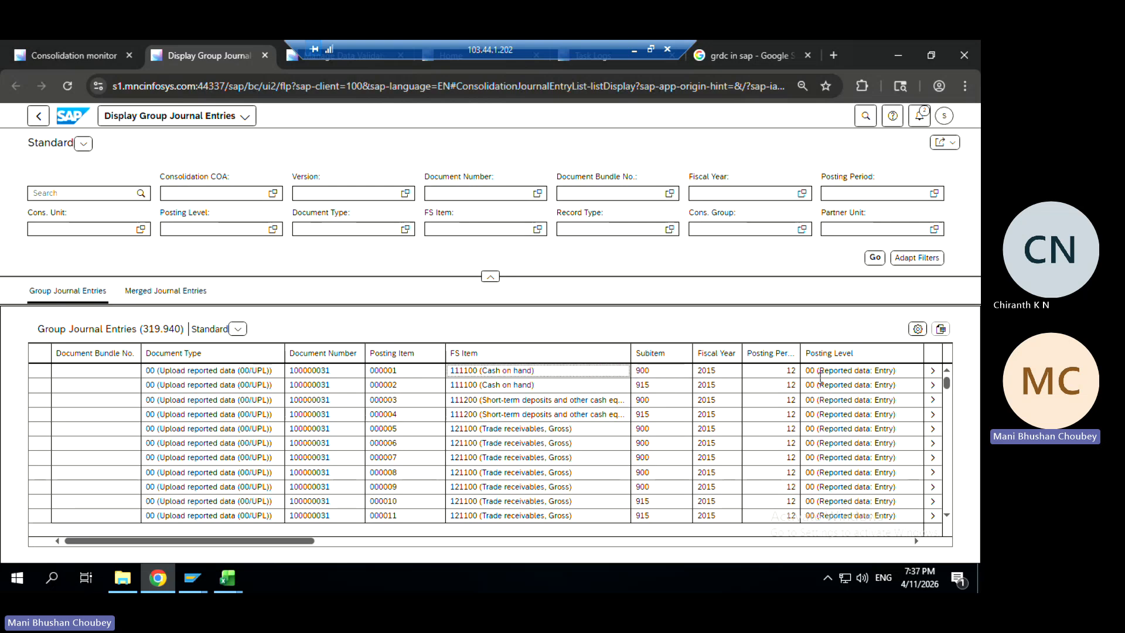
# Review the first journal entry's details, return to the list, and move it into a separate window
pyautogui.click(932, 372)
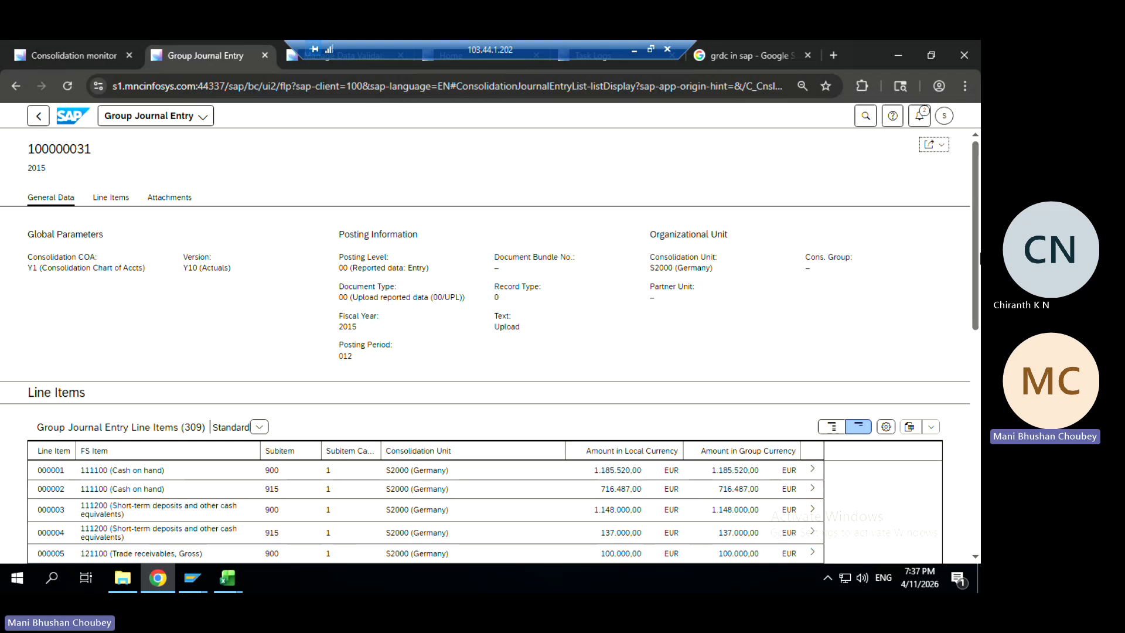
pyautogui.scroll(-5, 976, 258)
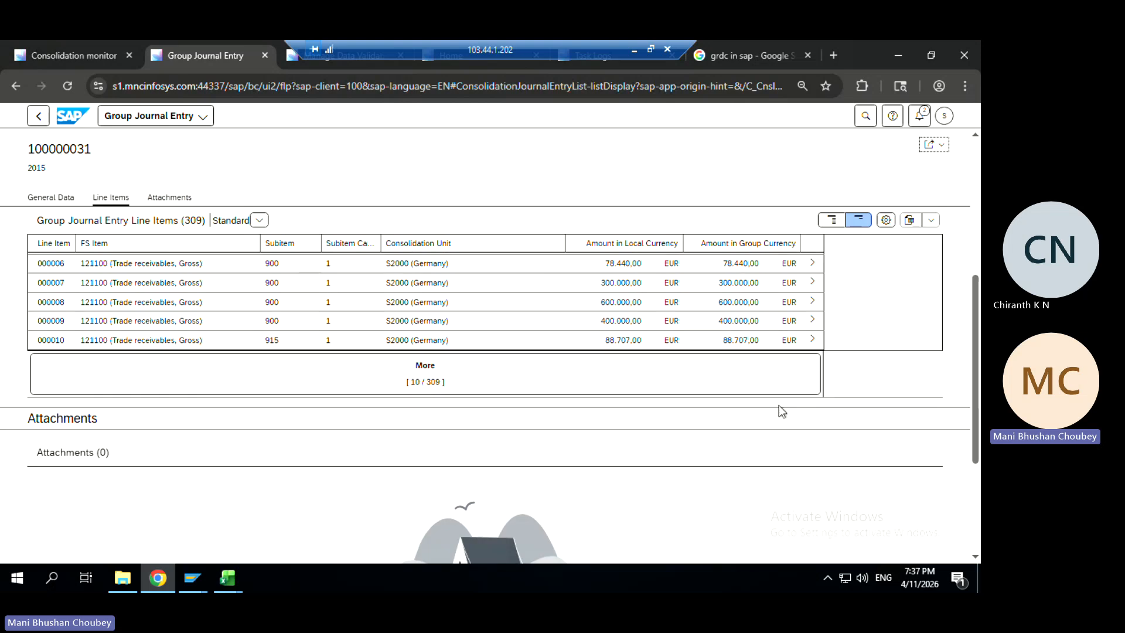
pyautogui.click(40, 117)
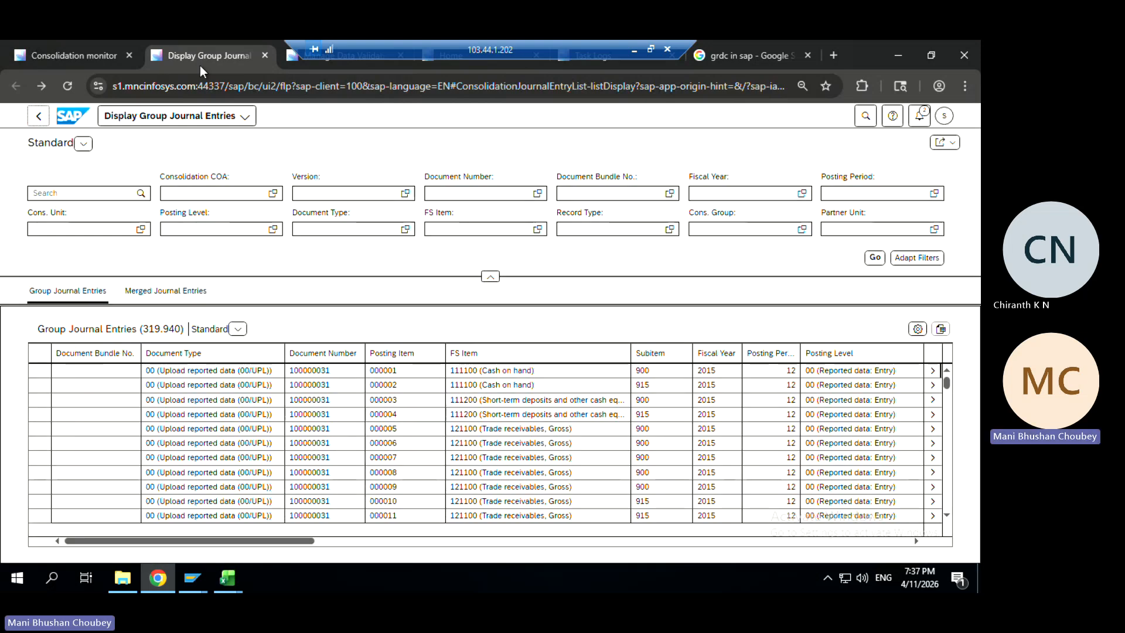
pyautogui.moveTo(205, 48); pyautogui.dragTo(134, 135)
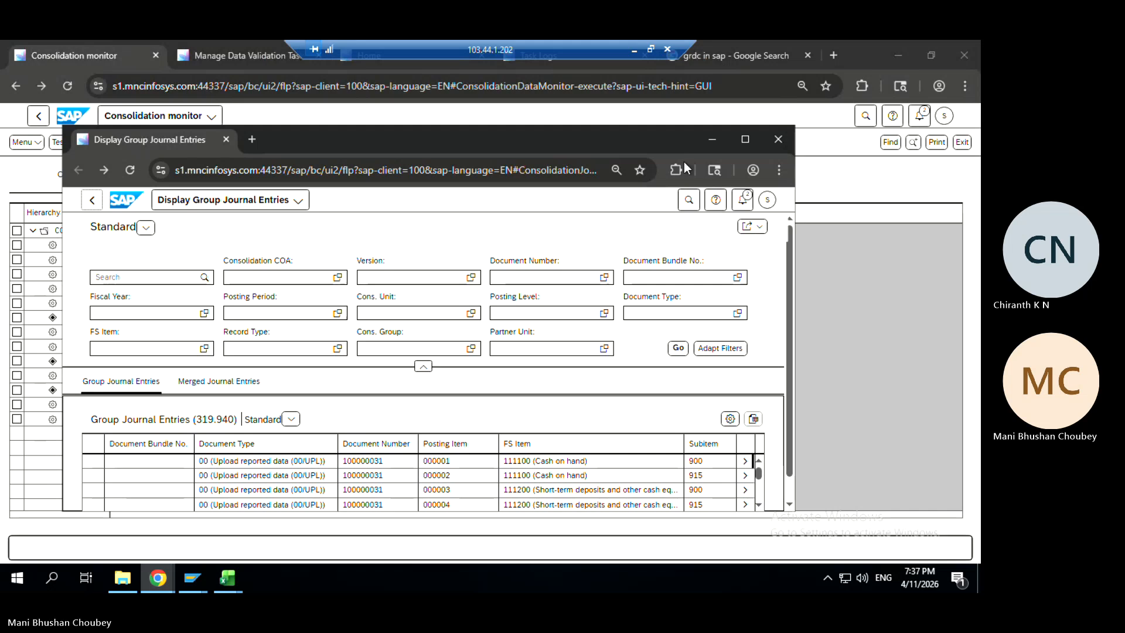
# Close the separate window and run Enter Group Shares task 2140 to start a new journal entry
pyautogui.click(782, 149)
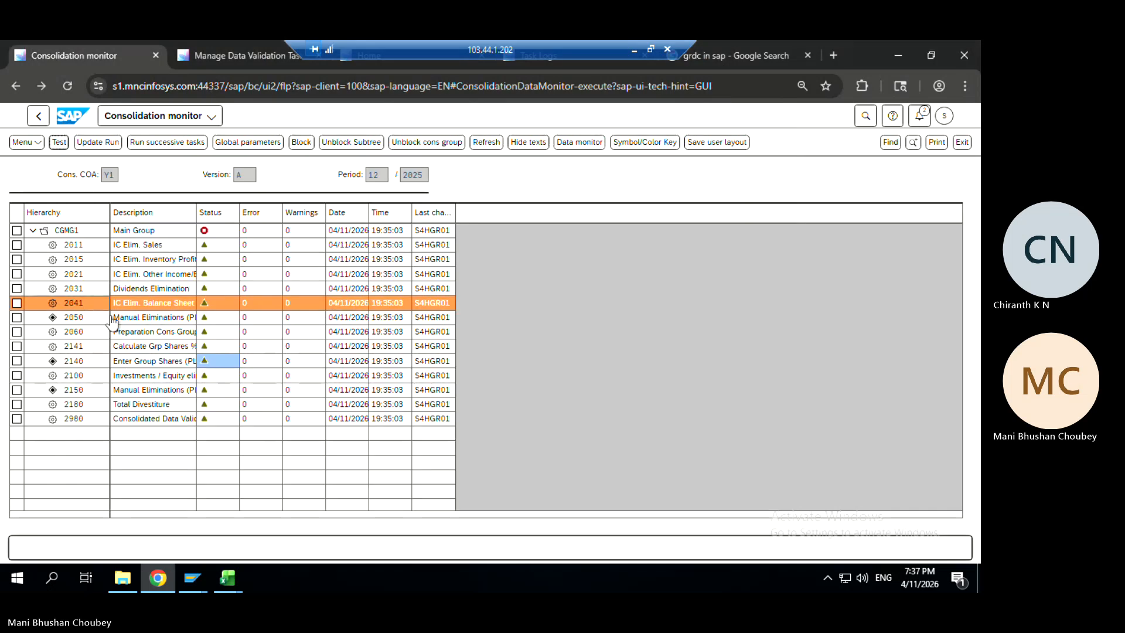
pyautogui.click(171, 347)
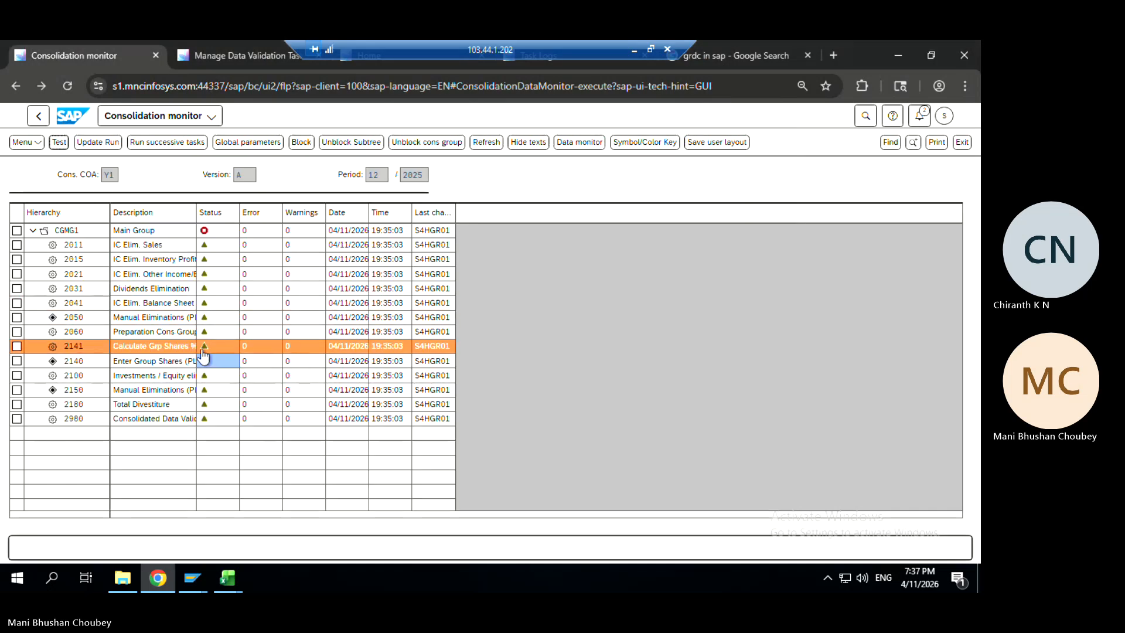
pyautogui.click(204, 362)
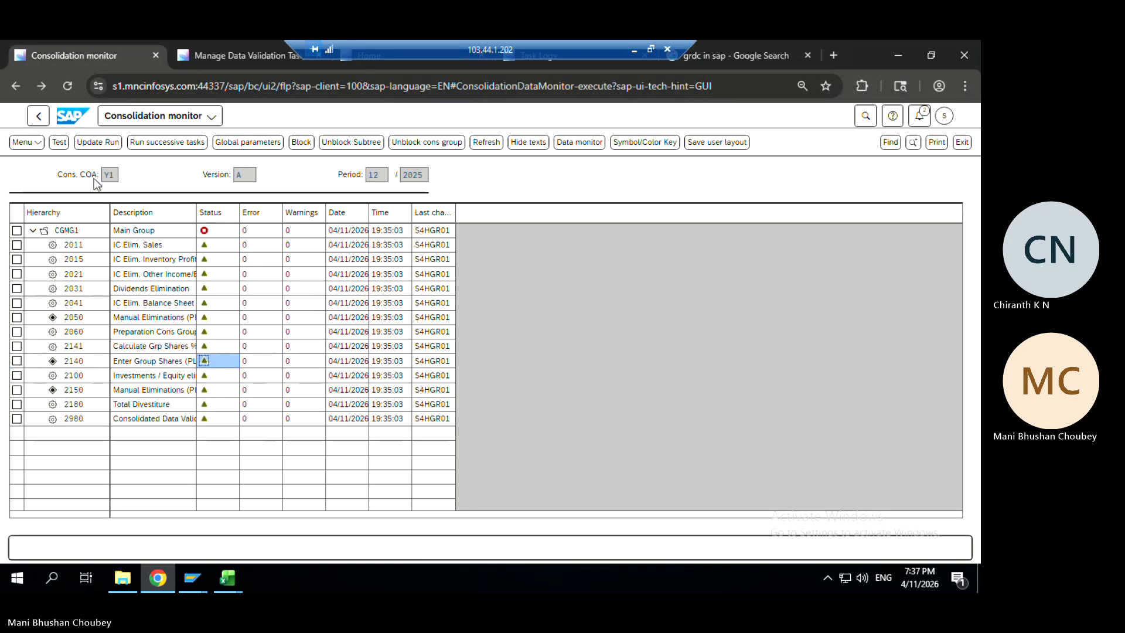
pyautogui.click(80, 146)
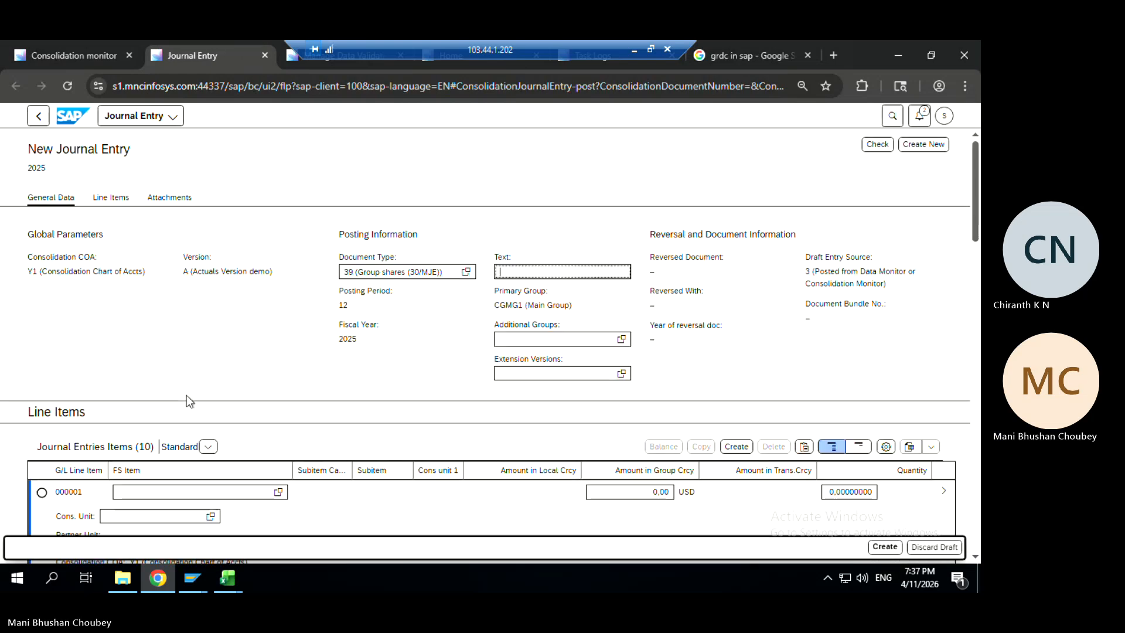
# Fill line 000001 with FS item S00001 and consolidation unit C_FR01 France SAS
pyautogui.click(201, 491)
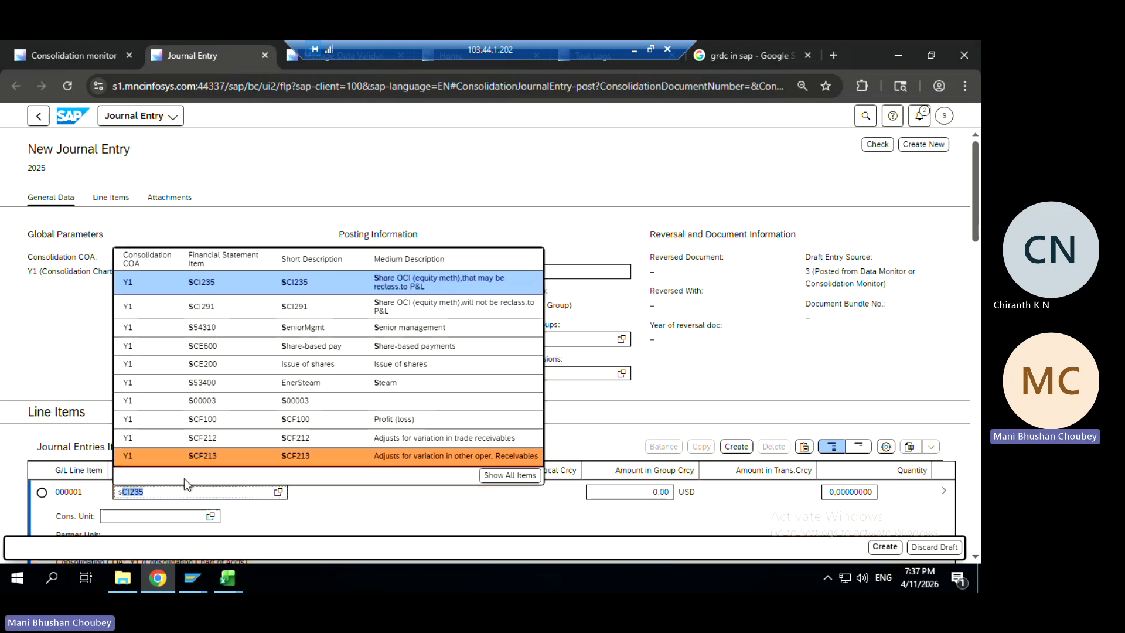
pyautogui.write('s00003')
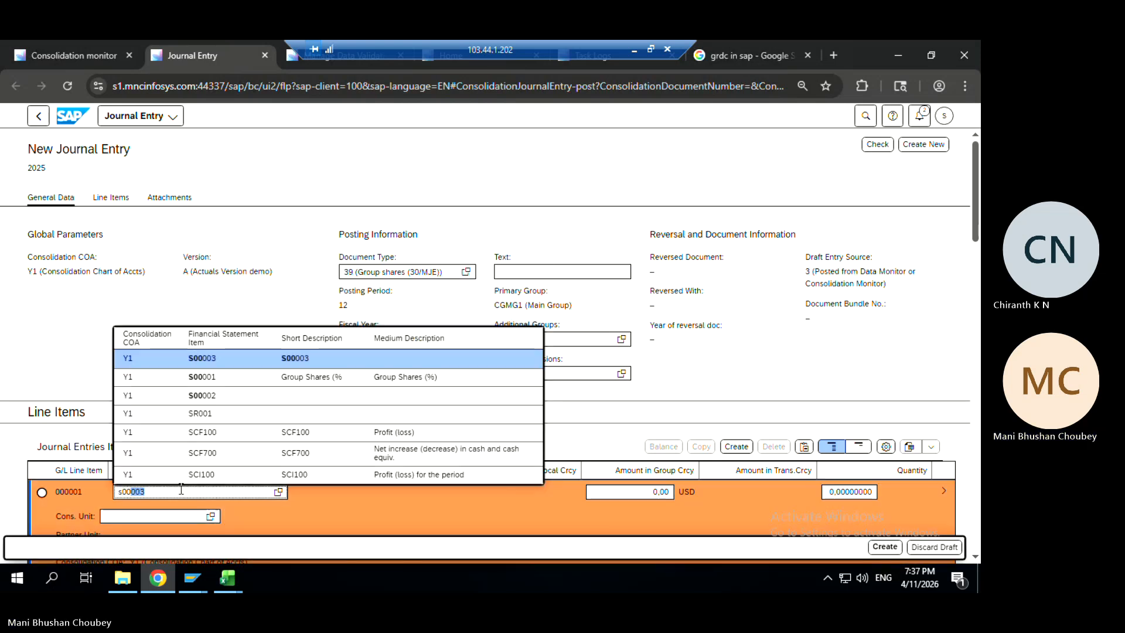
pyautogui.click(216, 378)
pyautogui.click(159, 515)
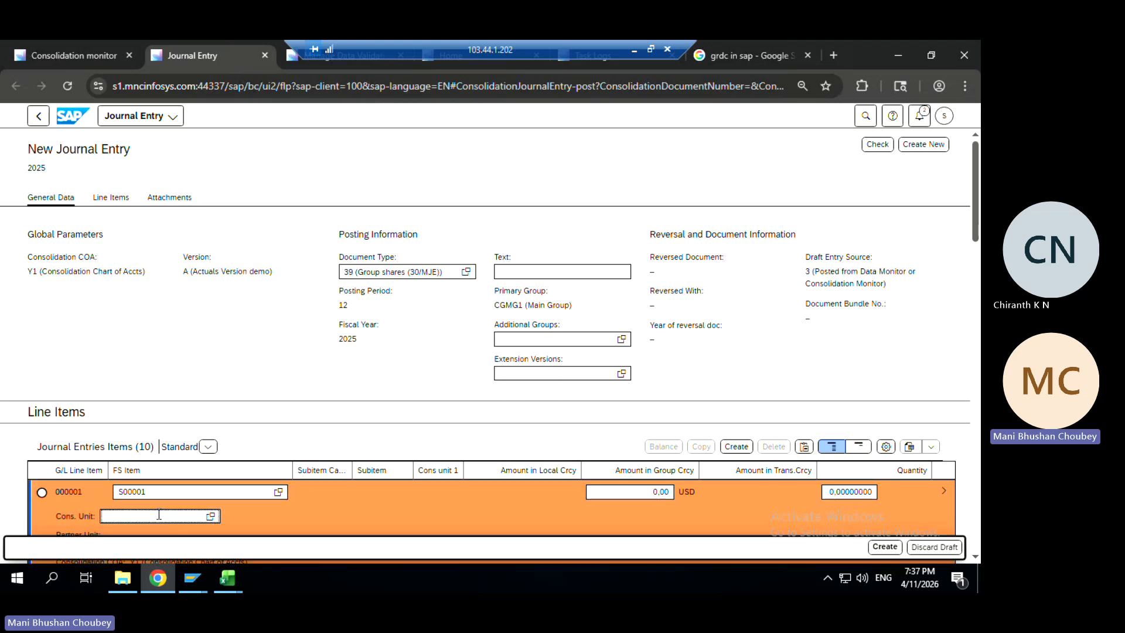
pyautogui.hotkey('alt', 'Tab')
pyautogui.hotkey('alt', 'Tab')
pyautogui.hotkey('alt', 'Tab')
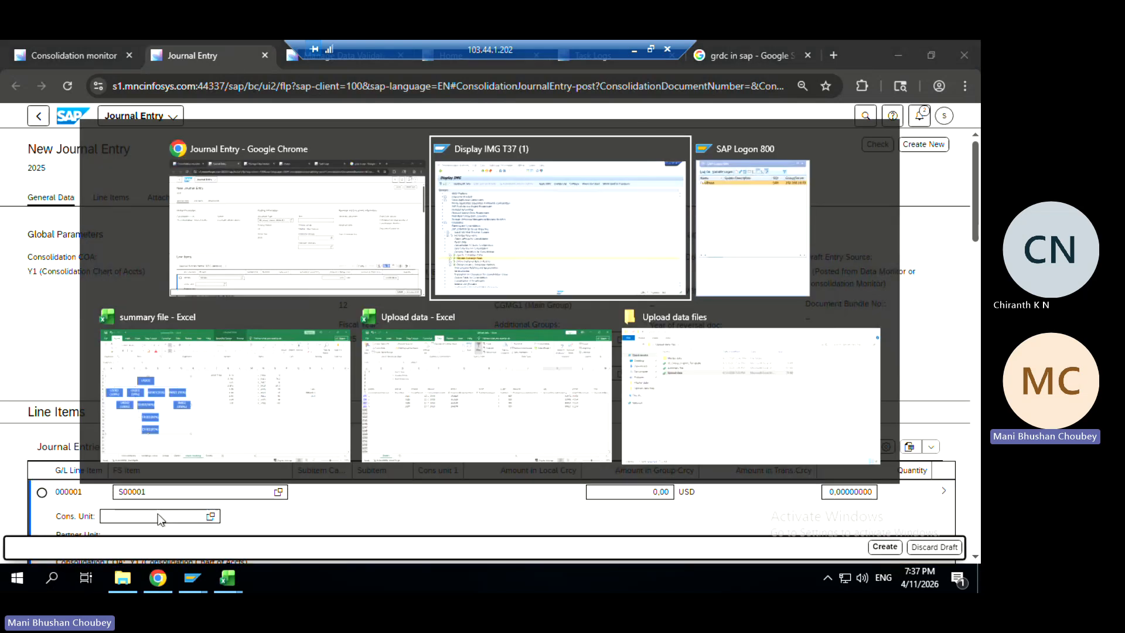
pyautogui.hotkey('alt', 'Tab')
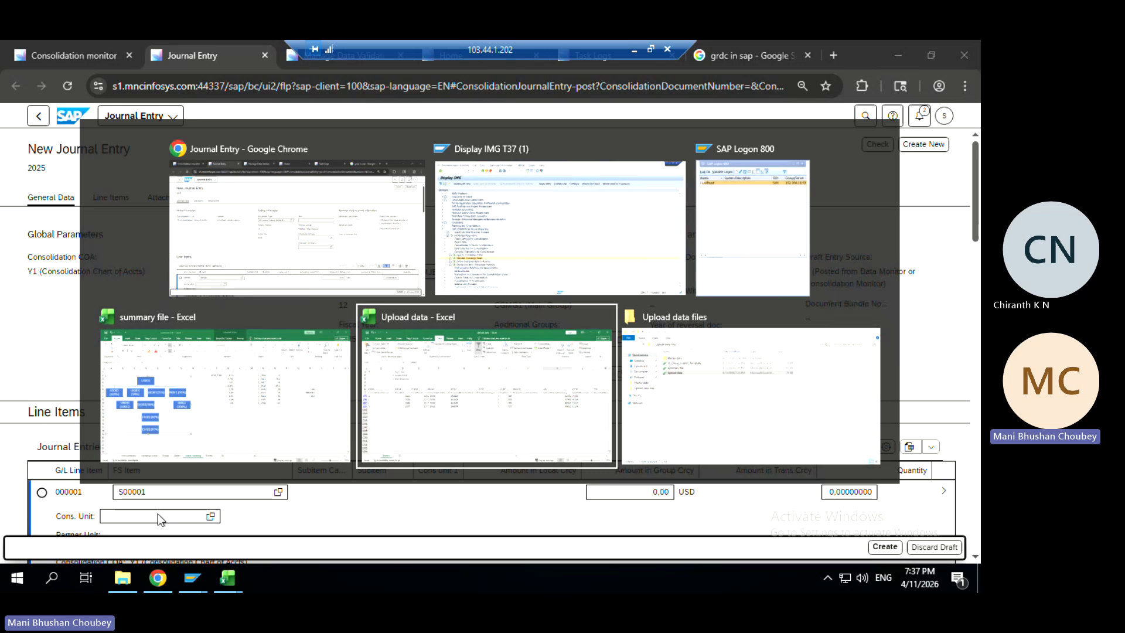
pyautogui.hotkey('alt', 'shift', 'Tab')
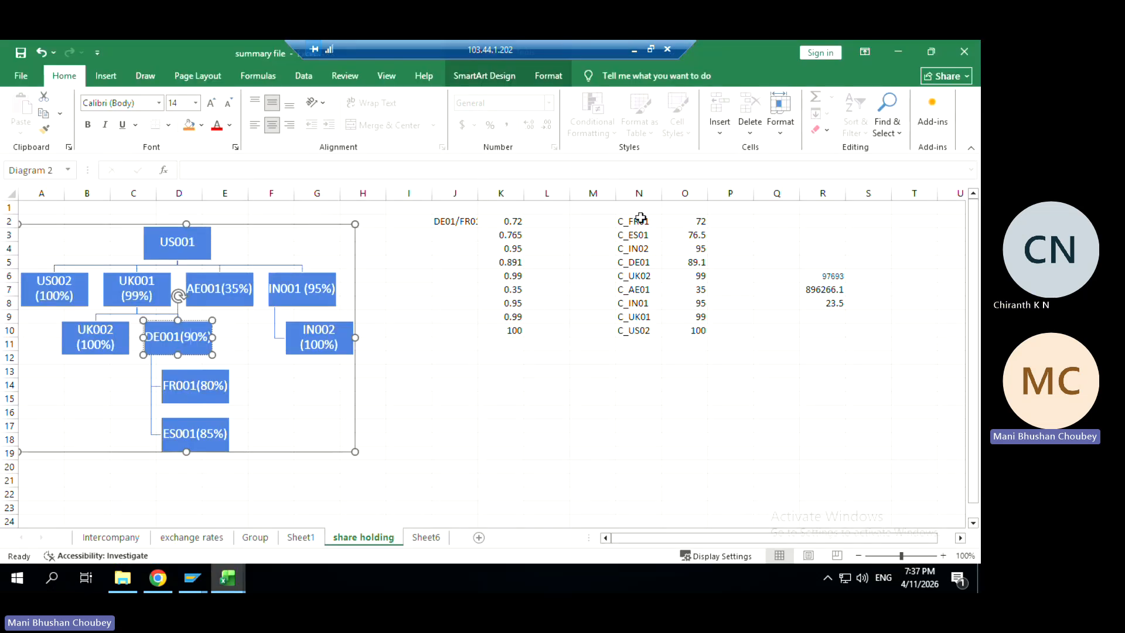
pyautogui.hotkey('alt', 'Tab')
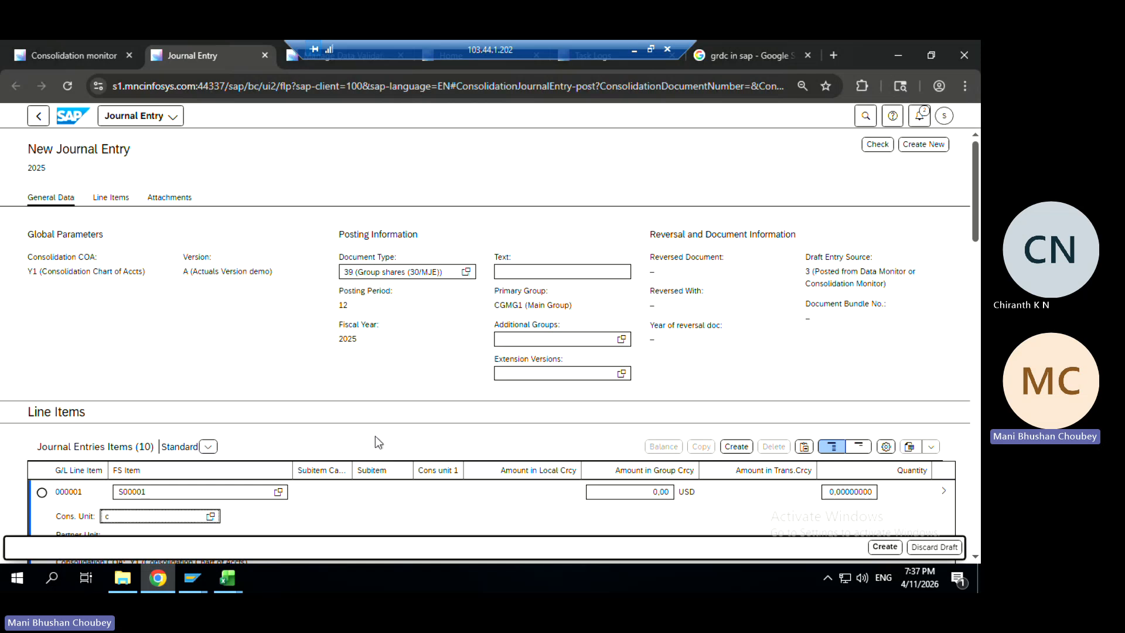
pyautogui.write('_fr01')
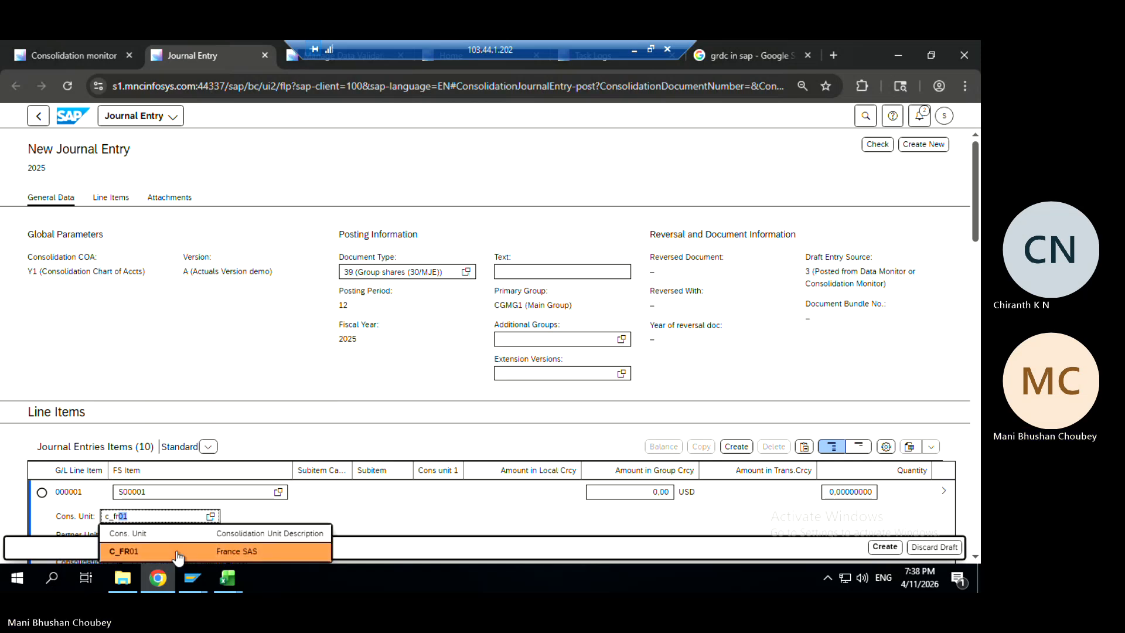
pyautogui.click(178, 553)
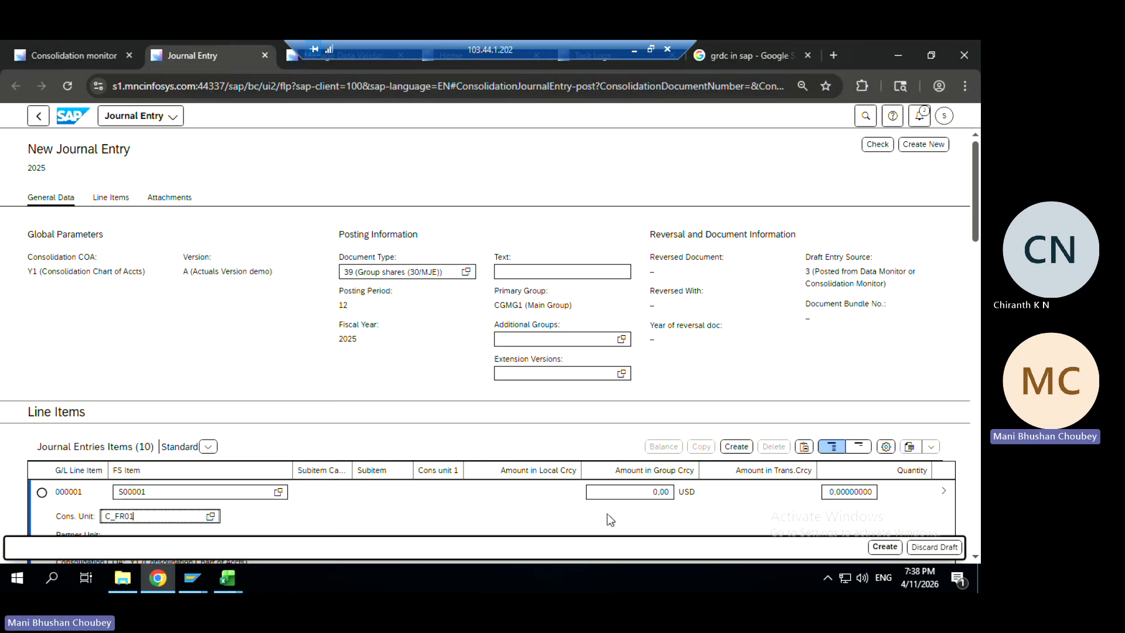
# Set line 000001's quantity to 72 after checking the 0.72 share in the share holding workbook
pyautogui.click(831, 494)
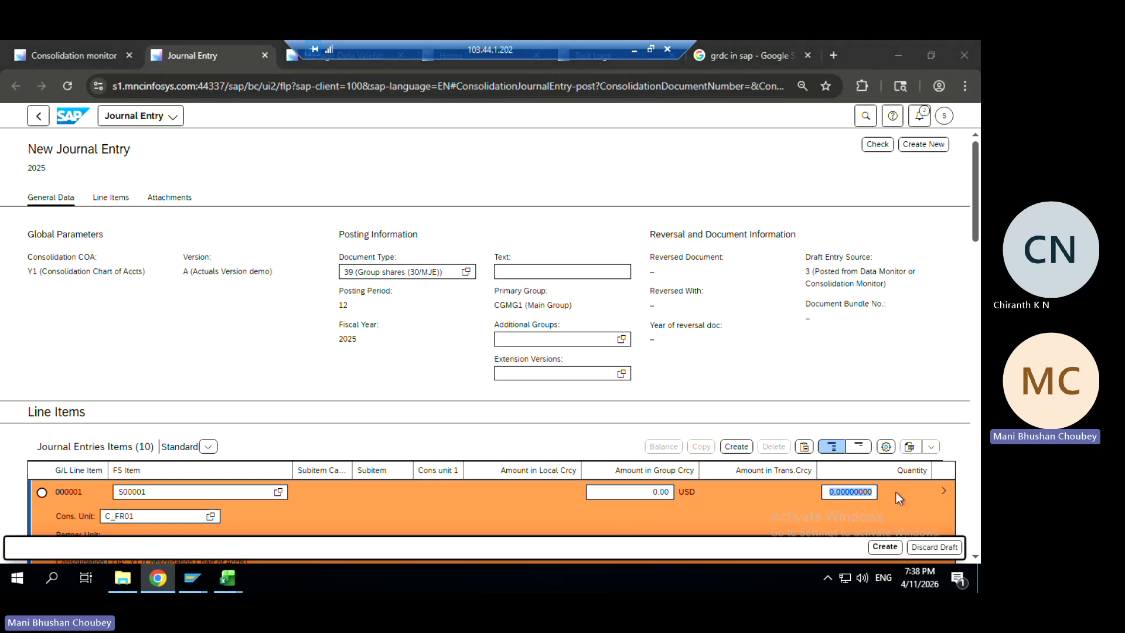
pyautogui.hotkey('alt', 'Tab')
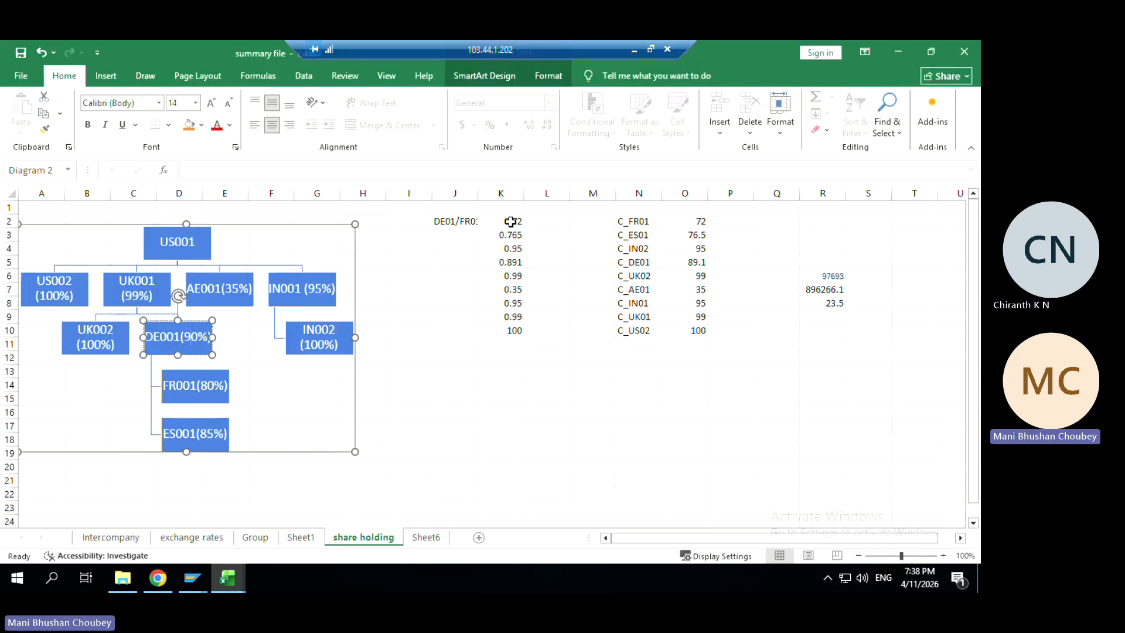
pyautogui.click(512, 222)
pyautogui.hotkey('alt', 'Tab')
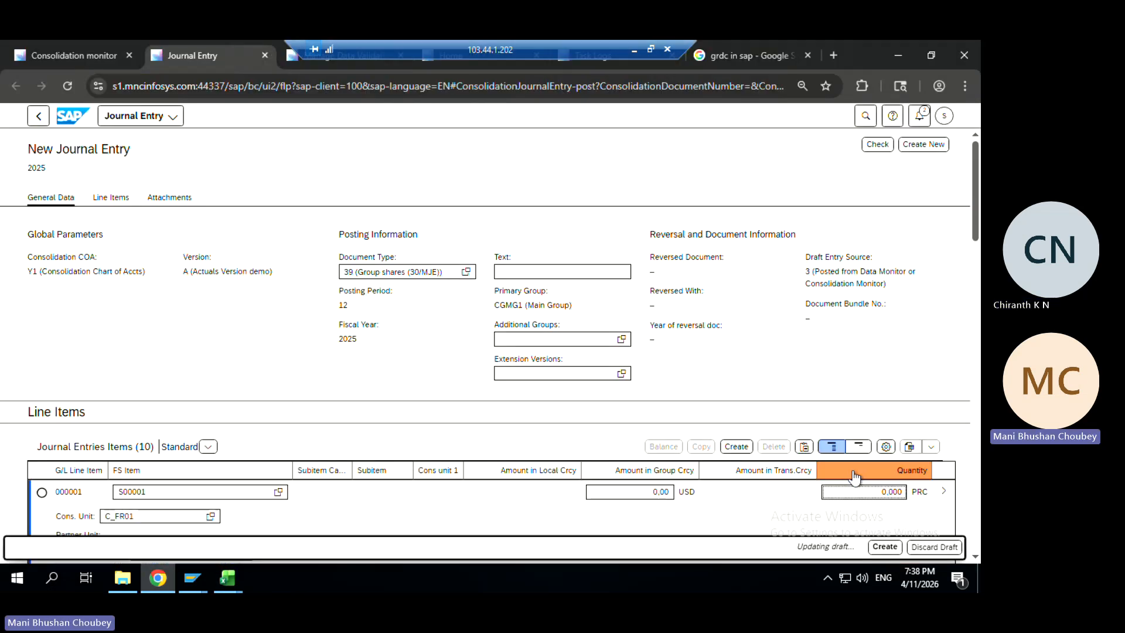
pyautogui.press('BackSpace')
pyautogui.press('BackSpace')
pyautogui.press('BackSpace')
pyautogui.press('BackSpace')
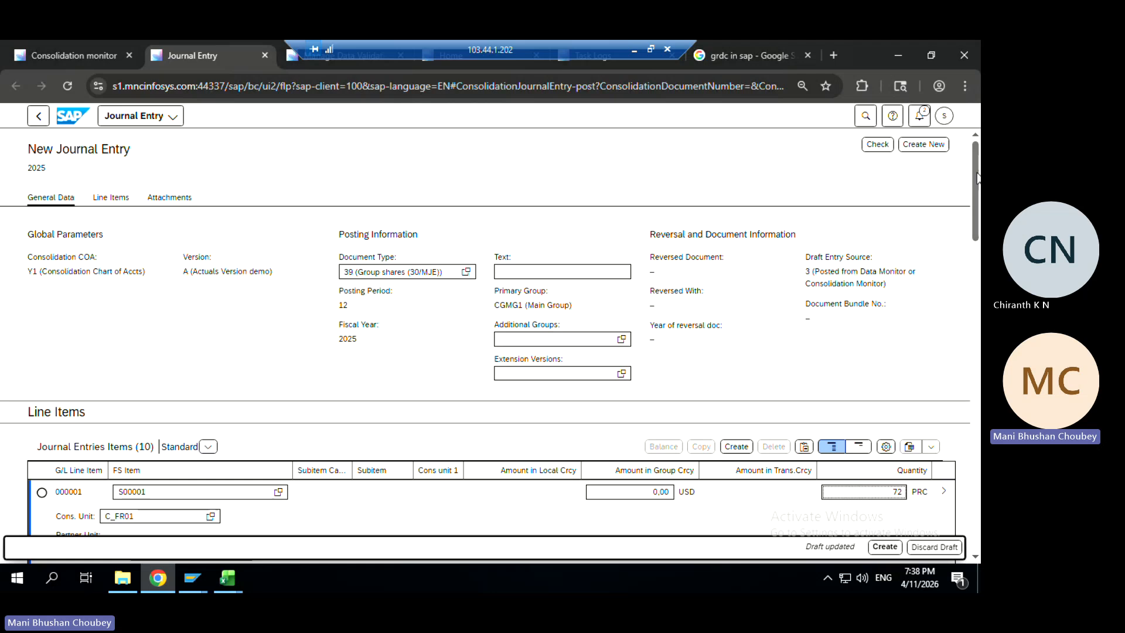
pyautogui.moveTo(975, 180); pyautogui.dragTo(979, 375)
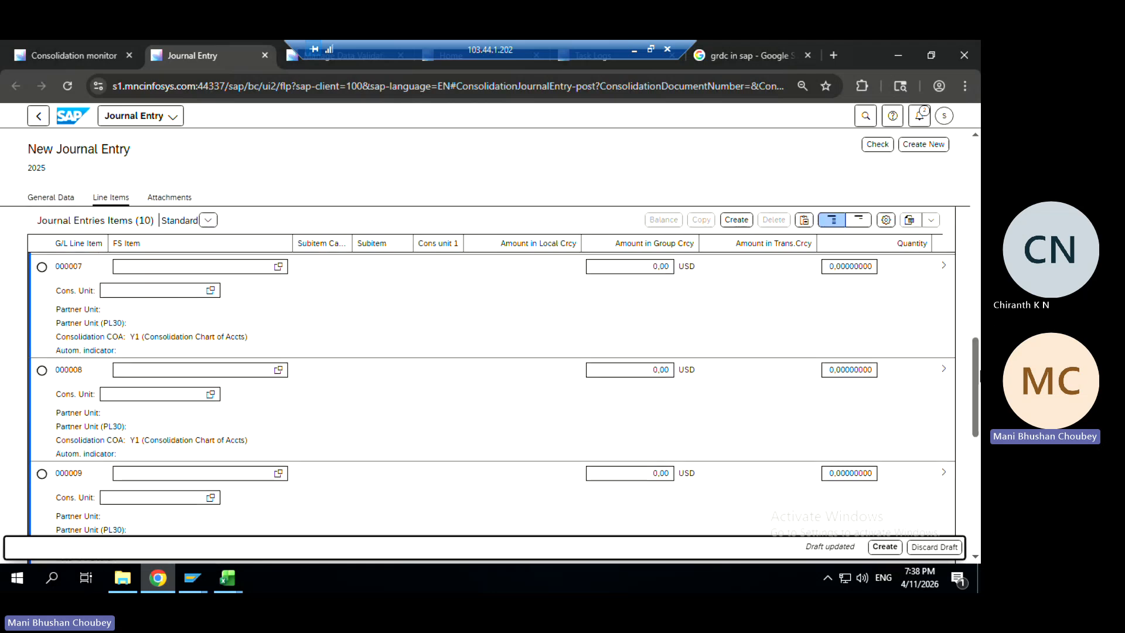
pyautogui.hotkey('alt', 'Tab')
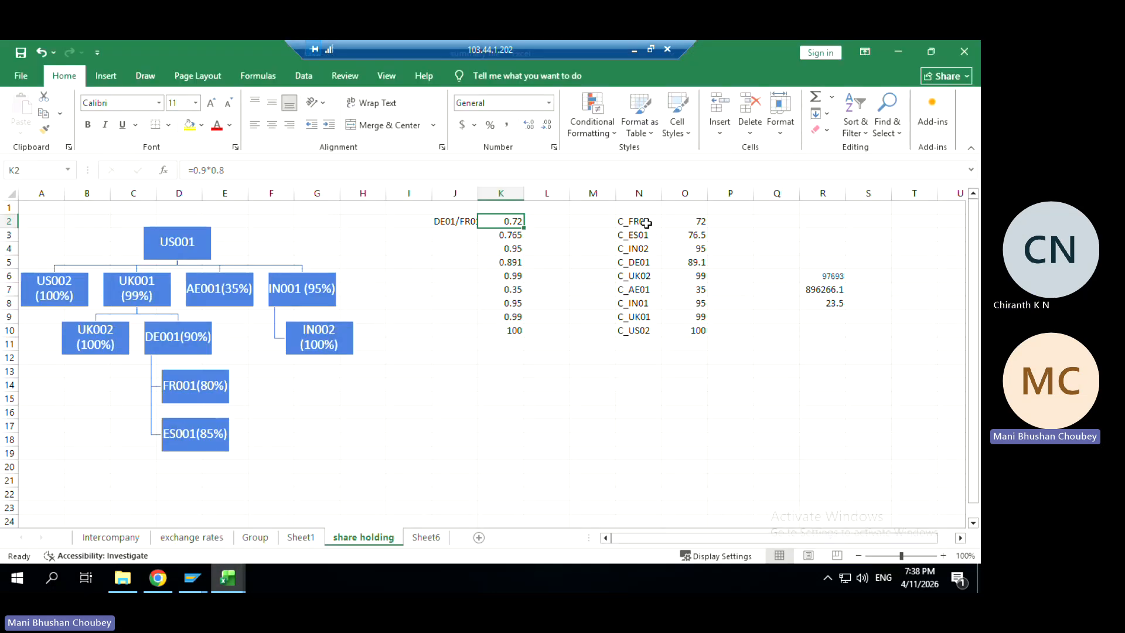
pyautogui.moveTo(645, 223); pyautogui.dragTo(655, 338)
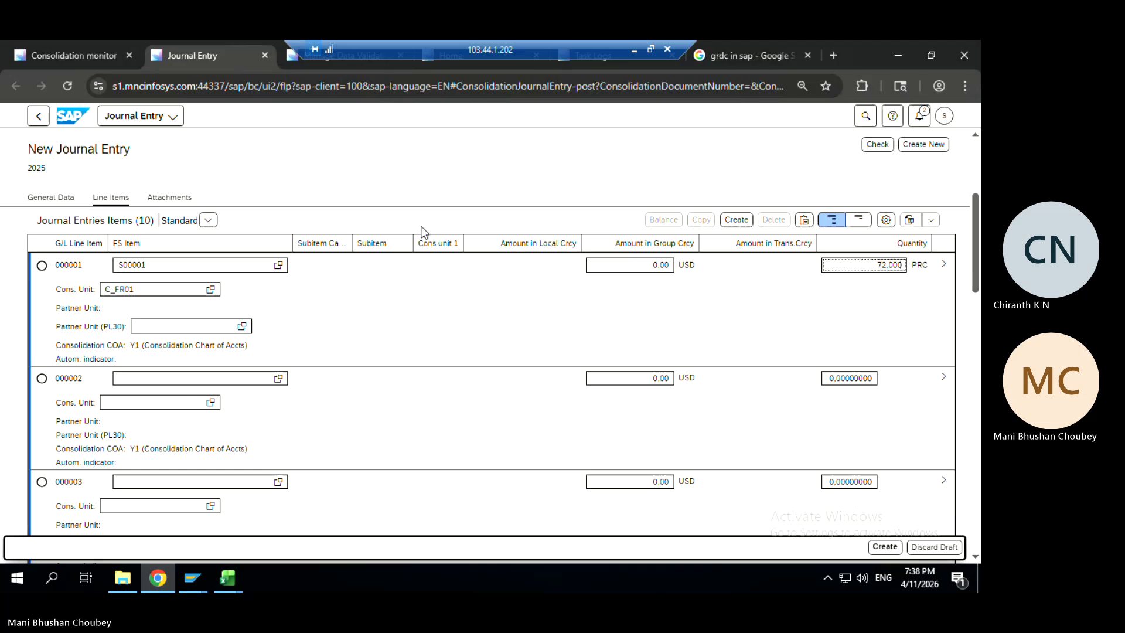
pyautogui.hotkey('alt', 'Tab')
pyautogui.click(39, 116)
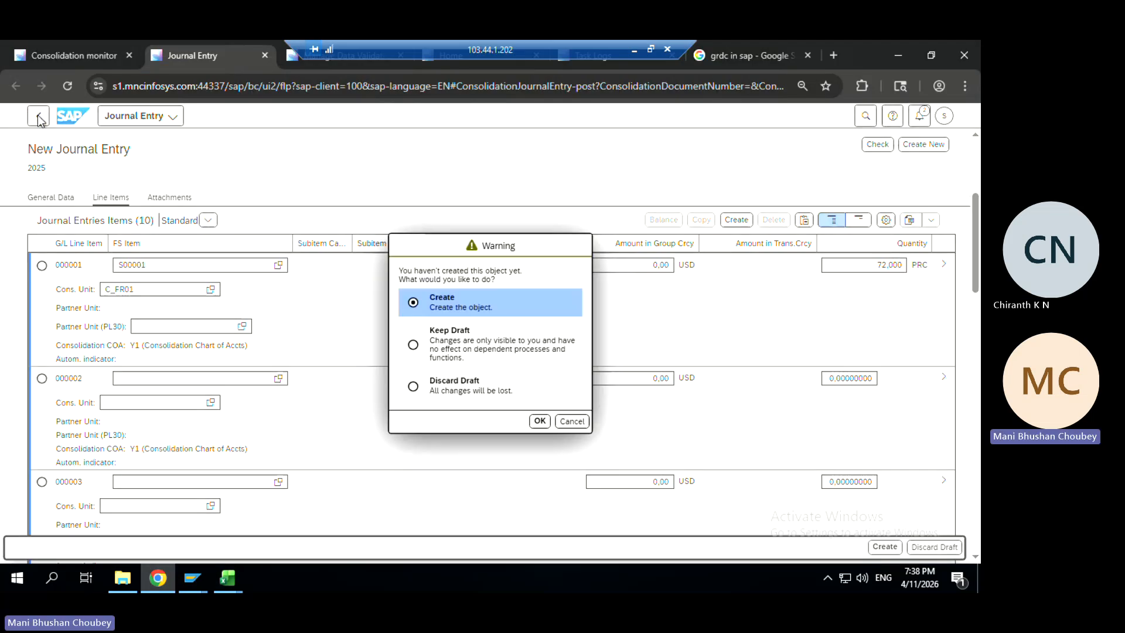
pyautogui.click(440, 382)
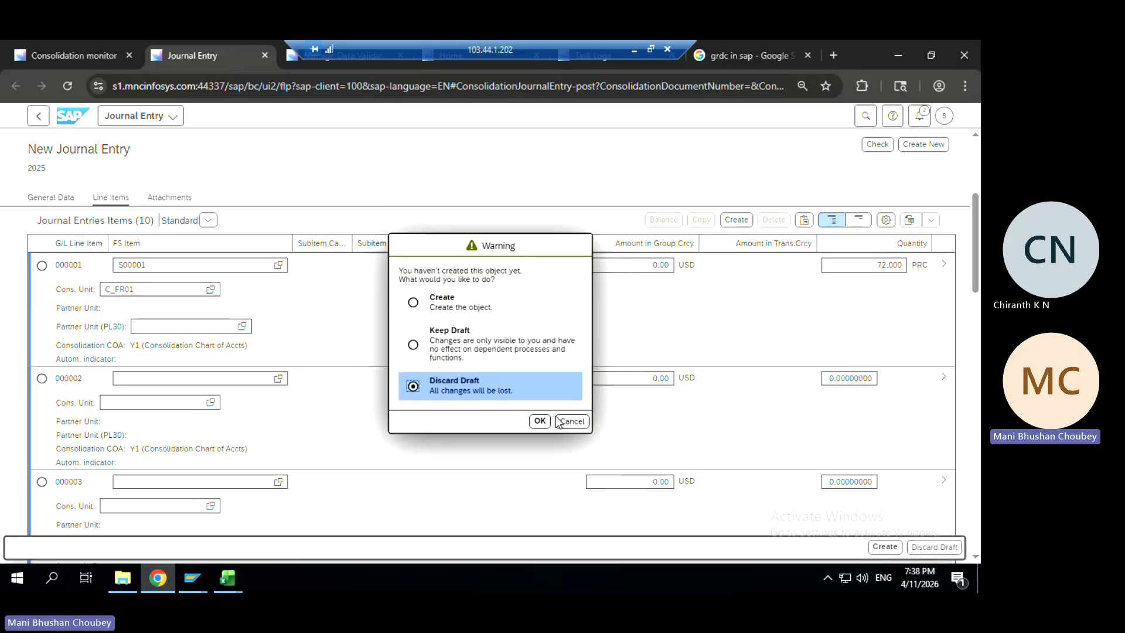
pyautogui.click(539, 421)
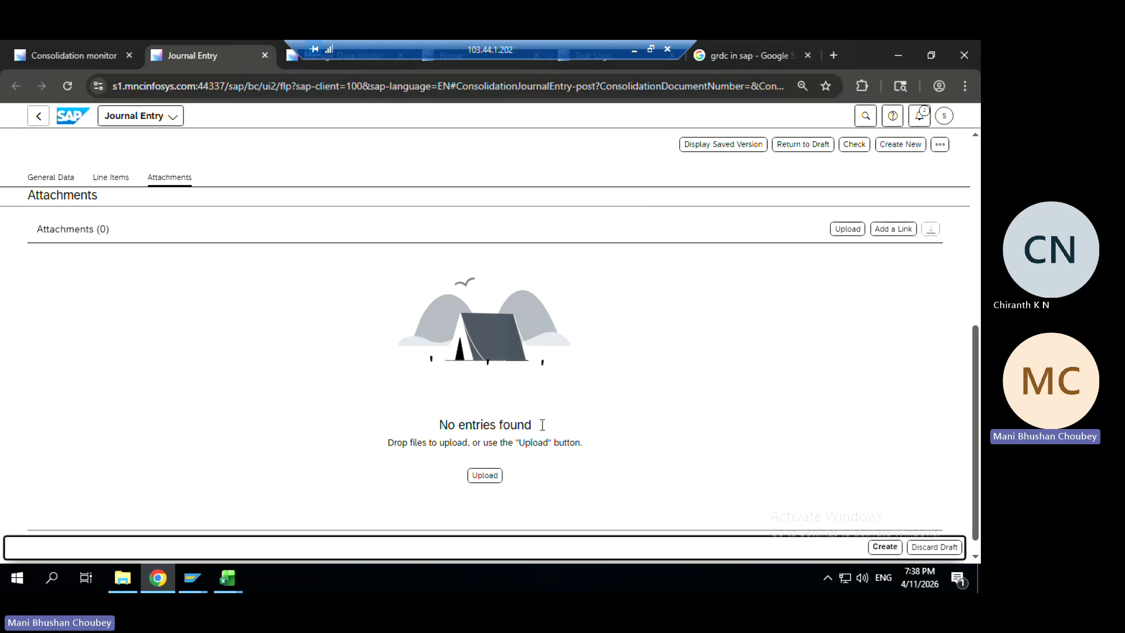
pyautogui.click(265, 55)
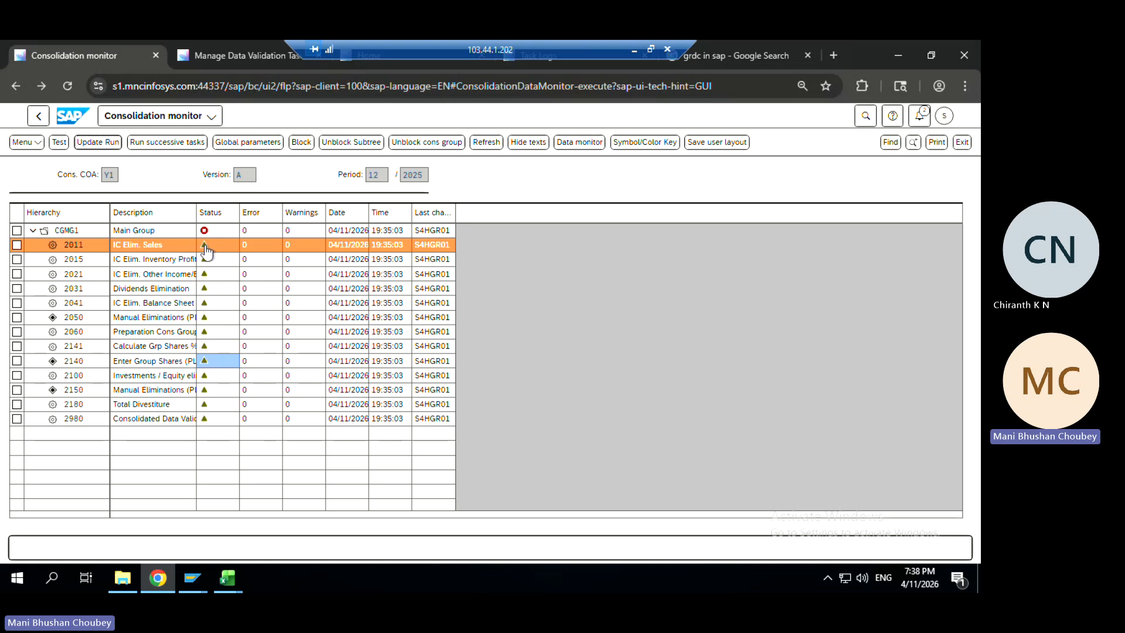
pyautogui.click(150, 248)
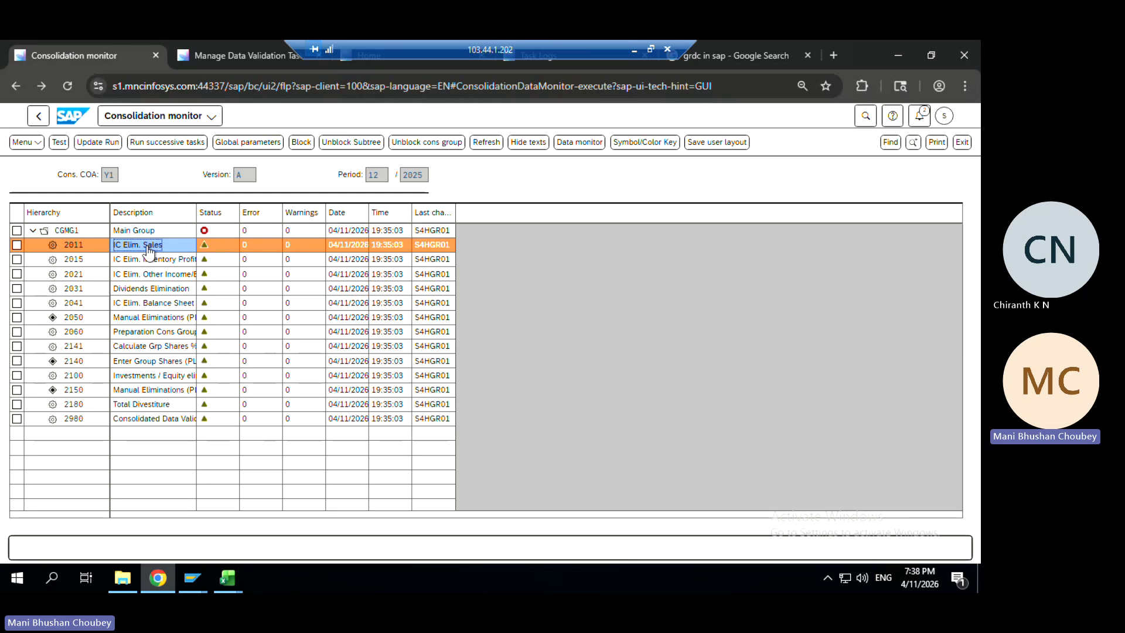
pyautogui.click(204, 303)
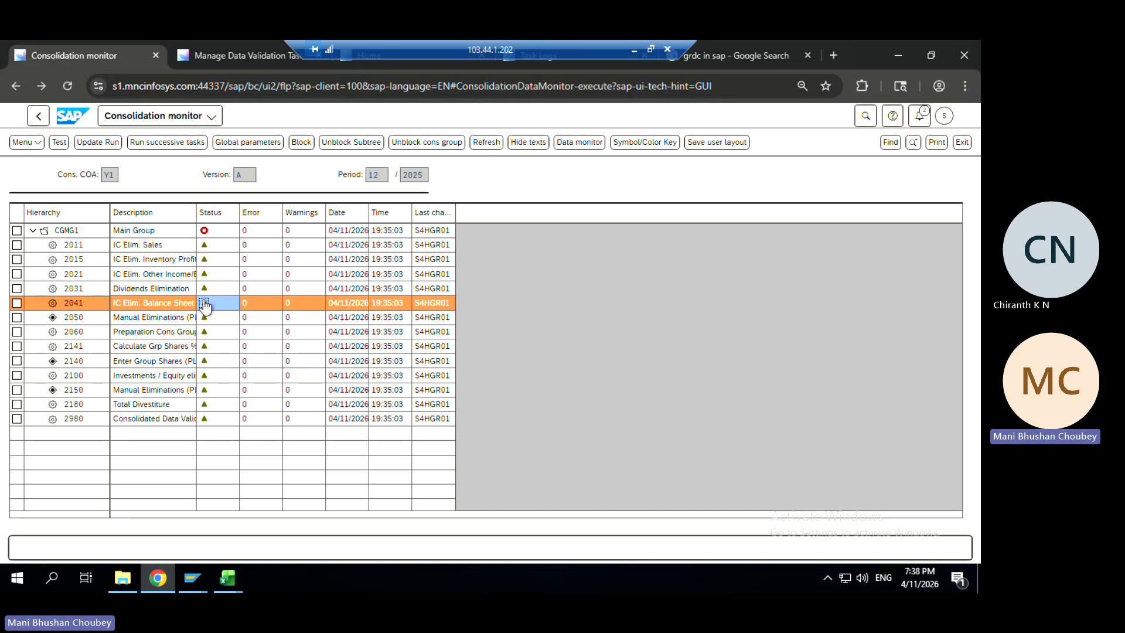
pyautogui.click(204, 245)
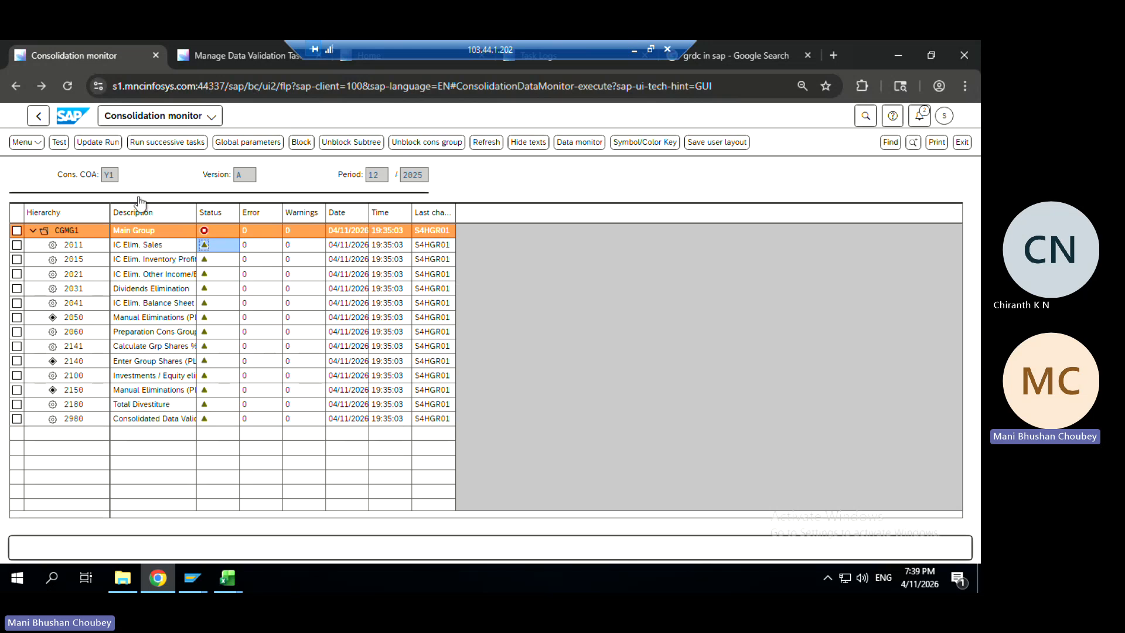
# Return to the launchpad home and open the Group Reporting Data Preparation page
pyautogui.click(62, 117)
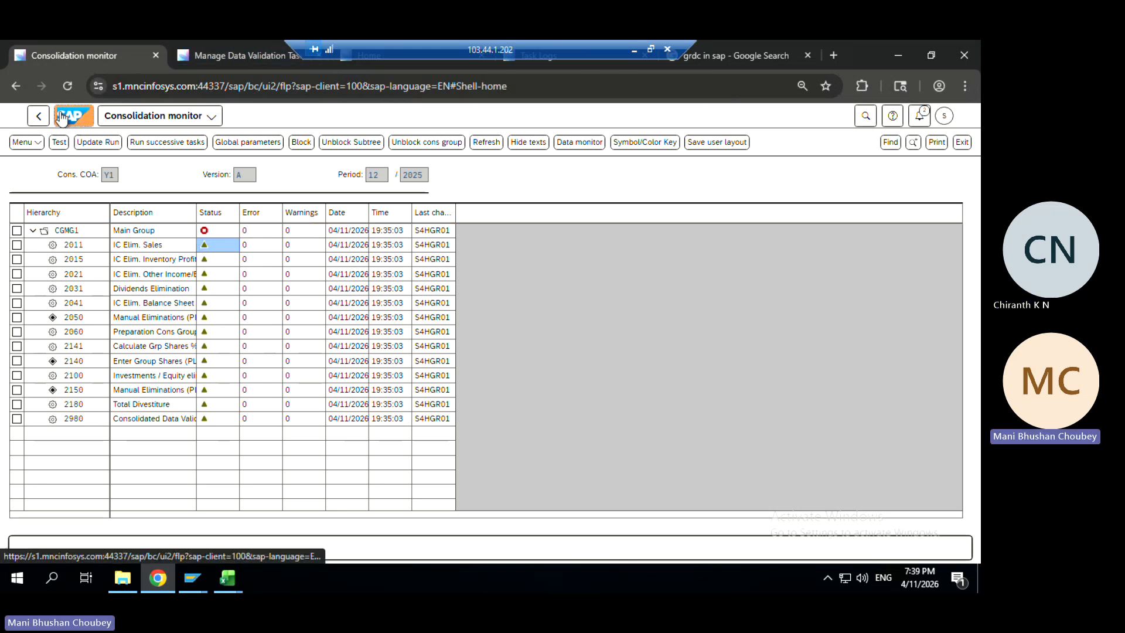
pyautogui.click(865, 117)
pyautogui.click(713, 116)
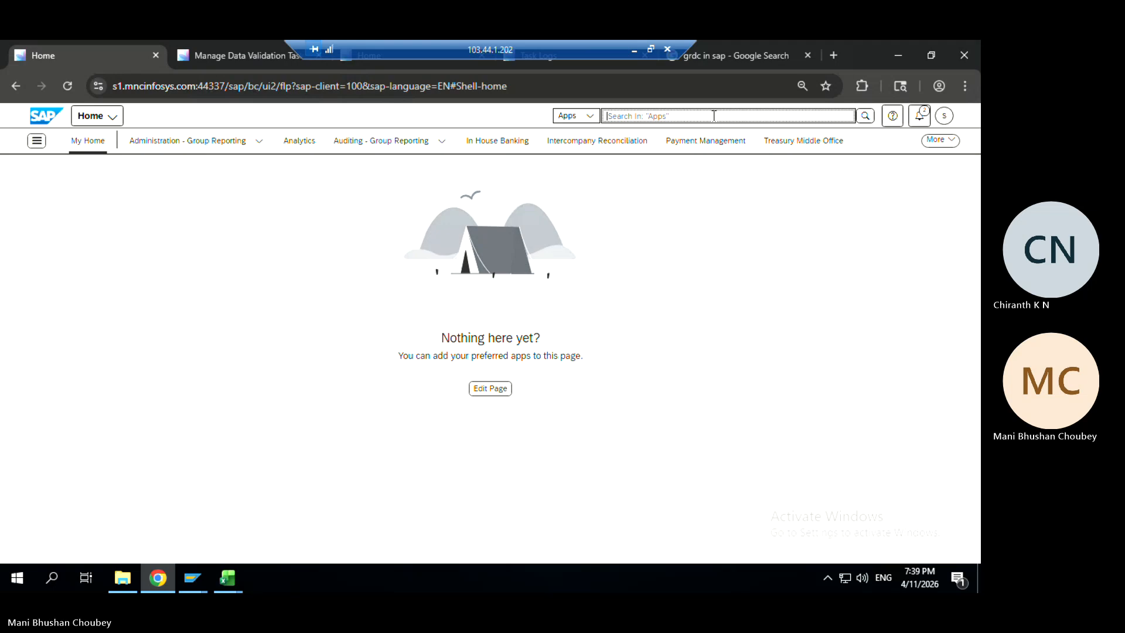
pyautogui.click(949, 147)
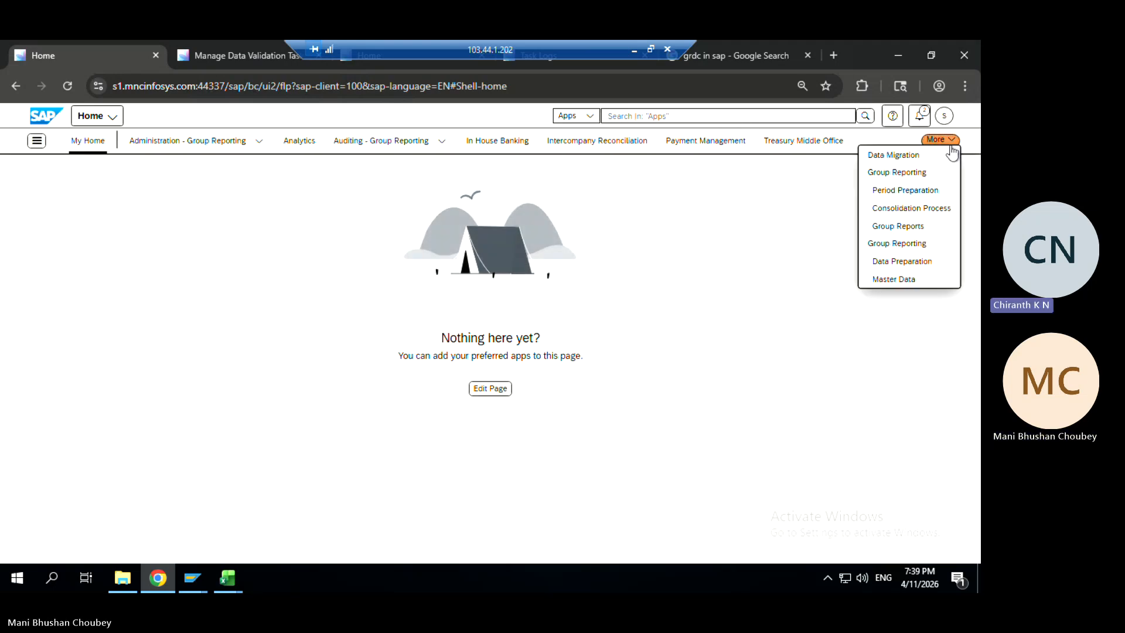
pyautogui.click(891, 243)
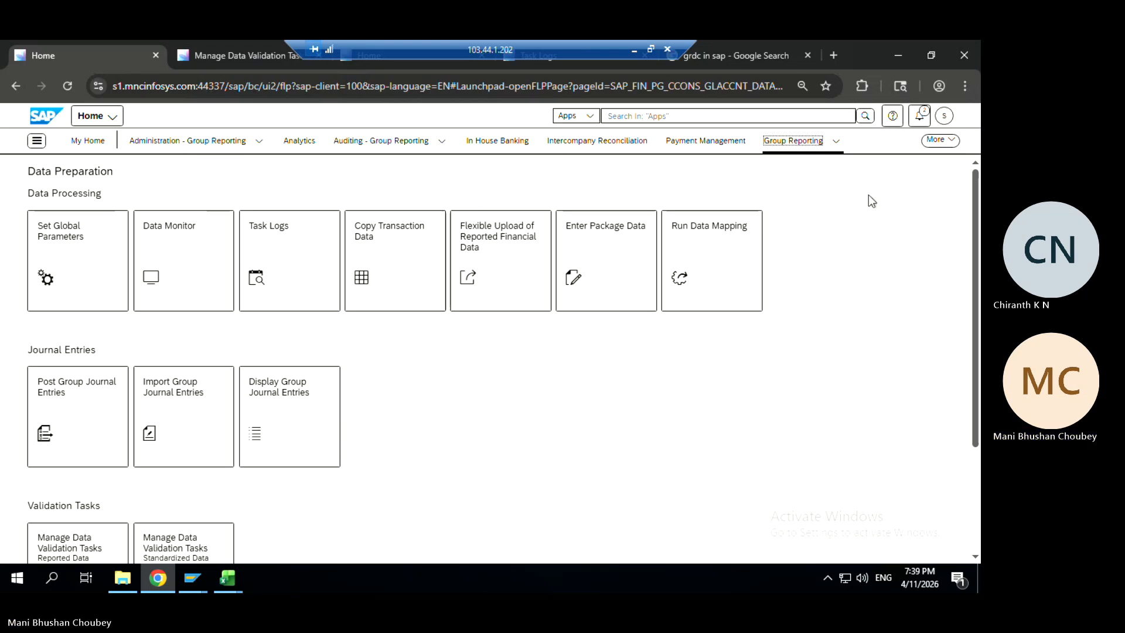
pyautogui.click(946, 151)
pyautogui.click(821, 333)
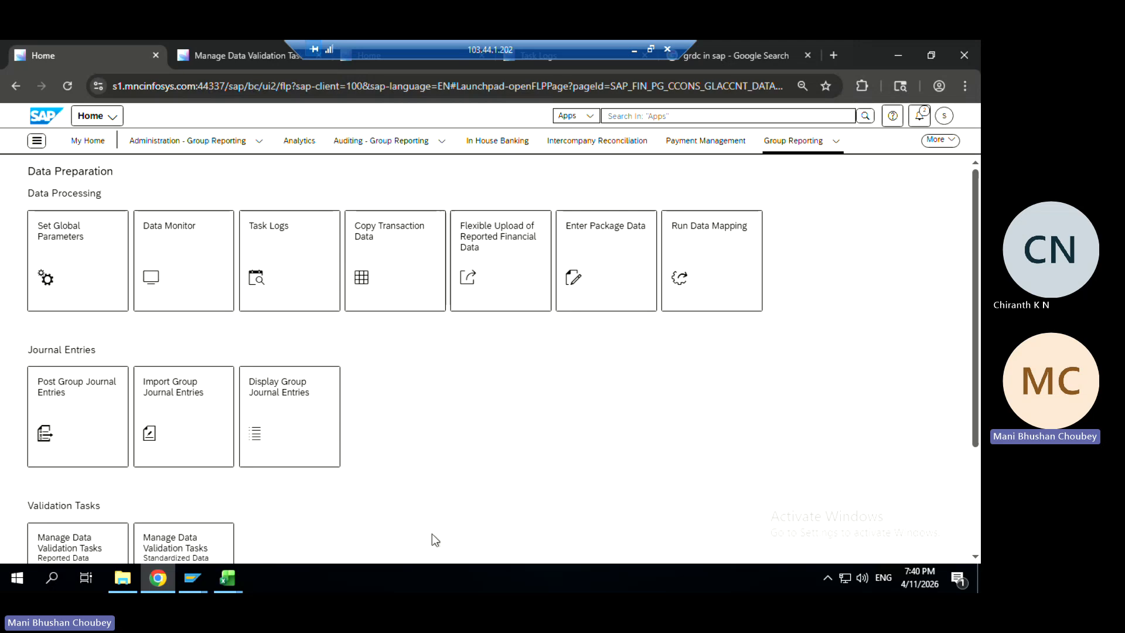
# Save and close summary file.xlsx in Excel
pyautogui.click(893, 57)
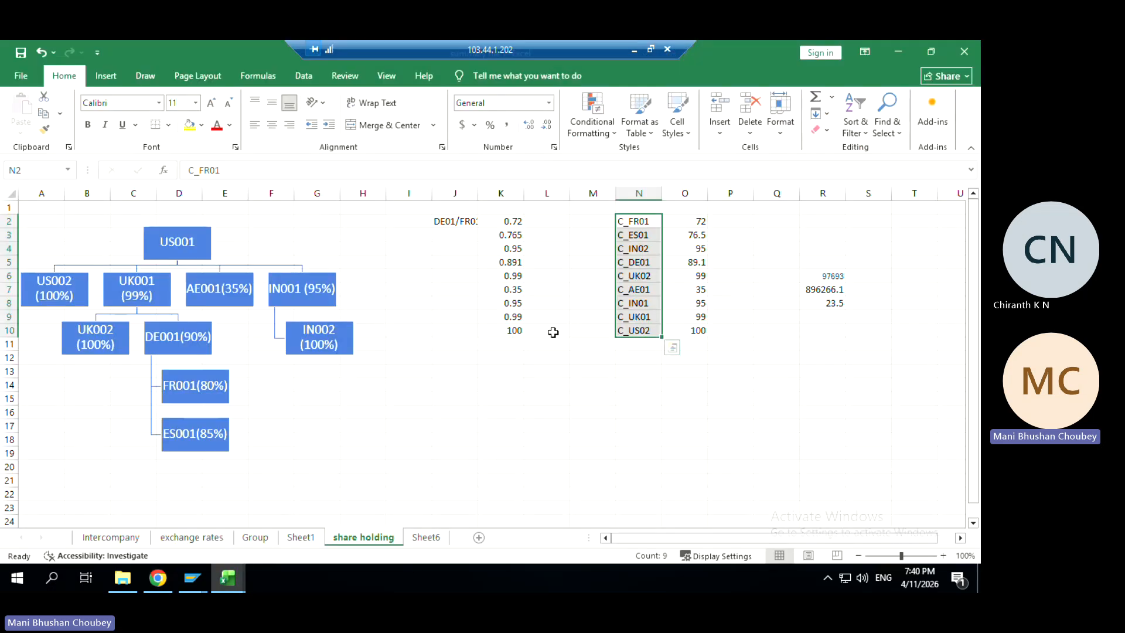
pyautogui.click(964, 52)
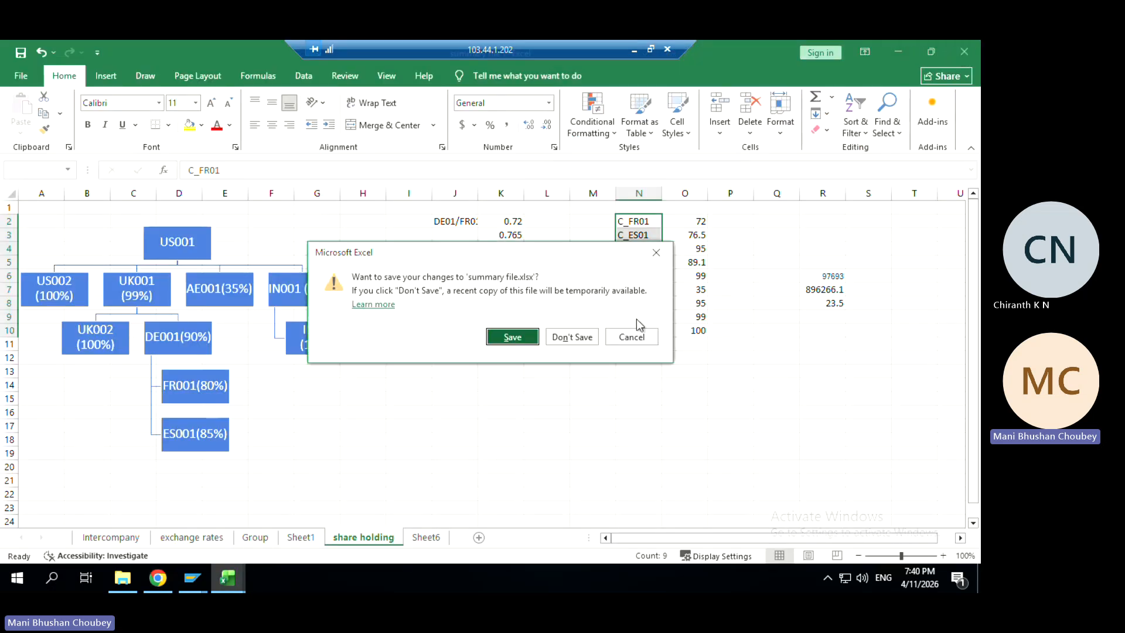
pyautogui.click(512, 335)
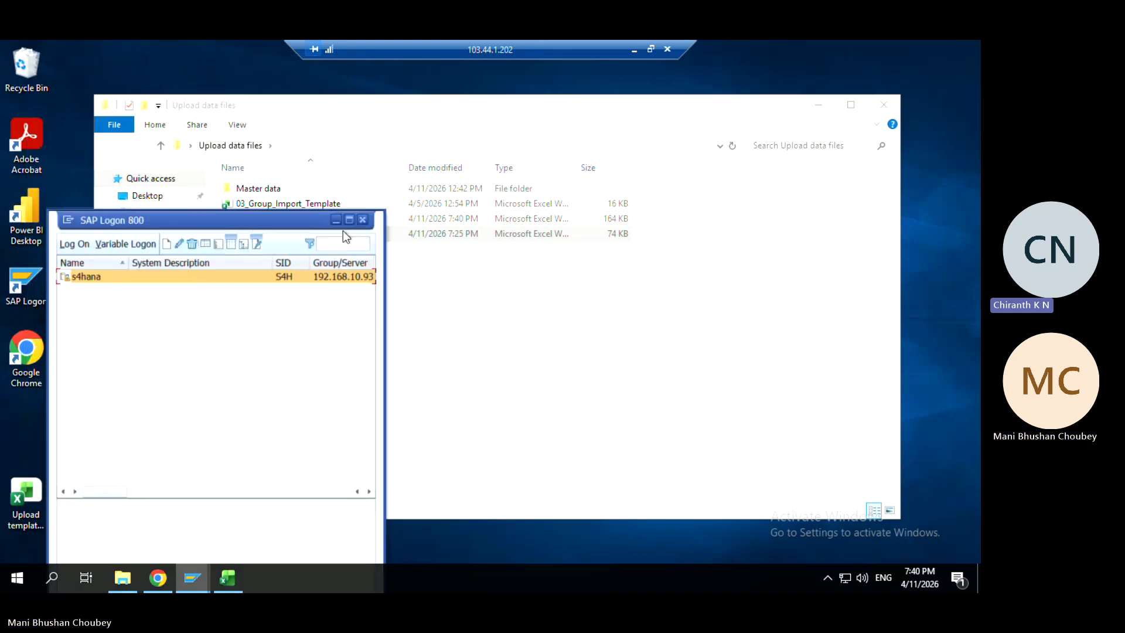
# Open Consolidation_Group_Structure (3) from Master data, review rows A11:A14, and close both workbooks
pyautogui.click(361, 219)
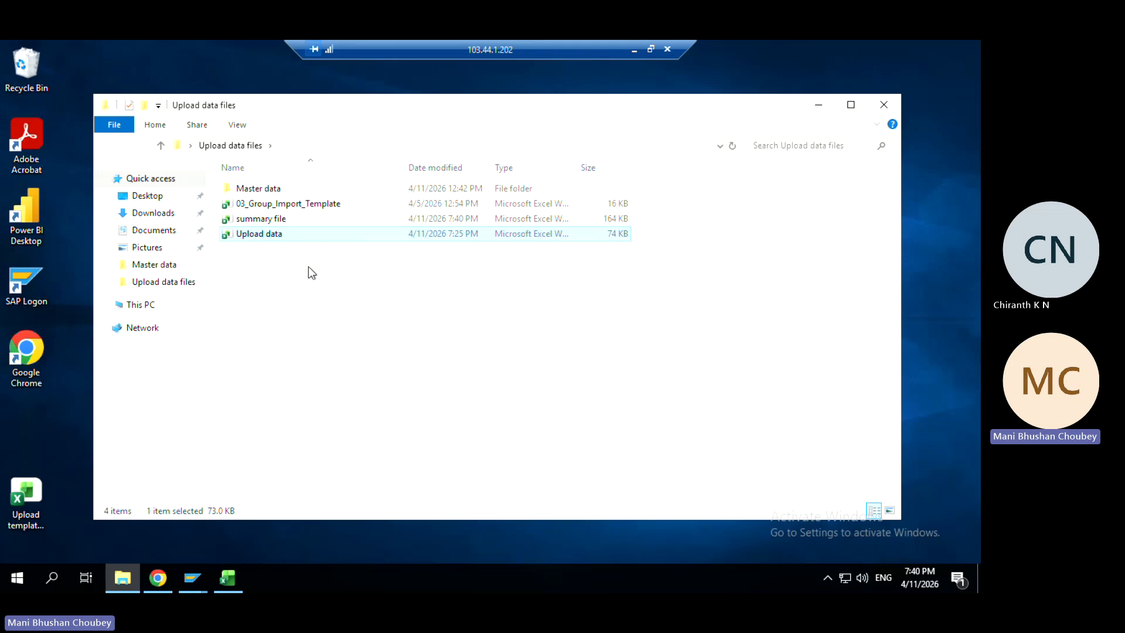
pyautogui.click(256, 191)
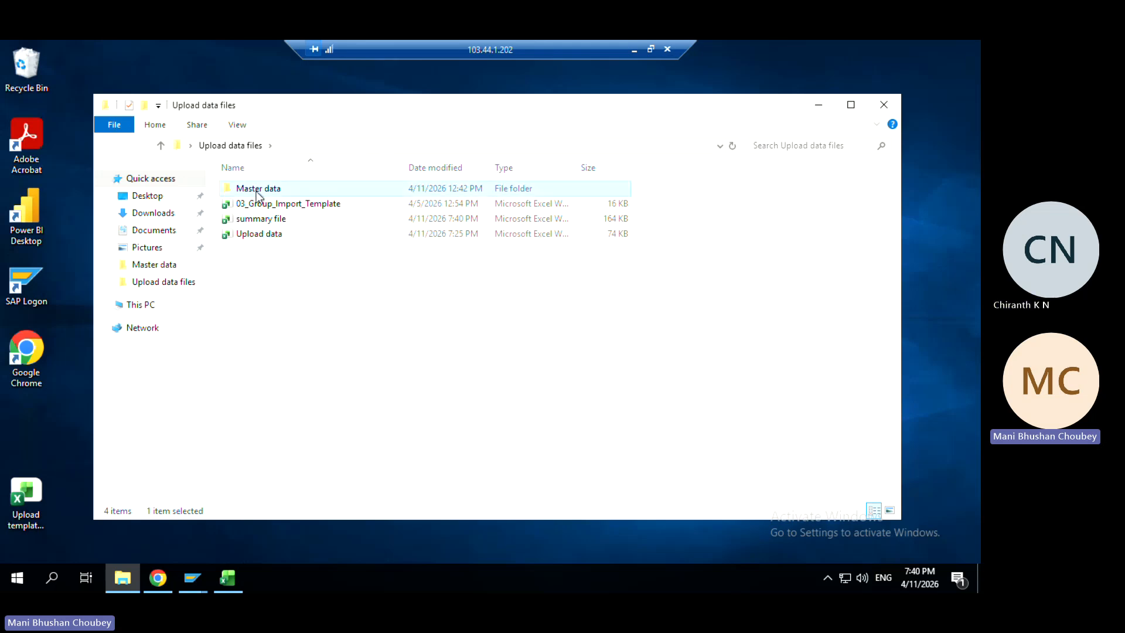
pyautogui.doubleClick(257, 192)
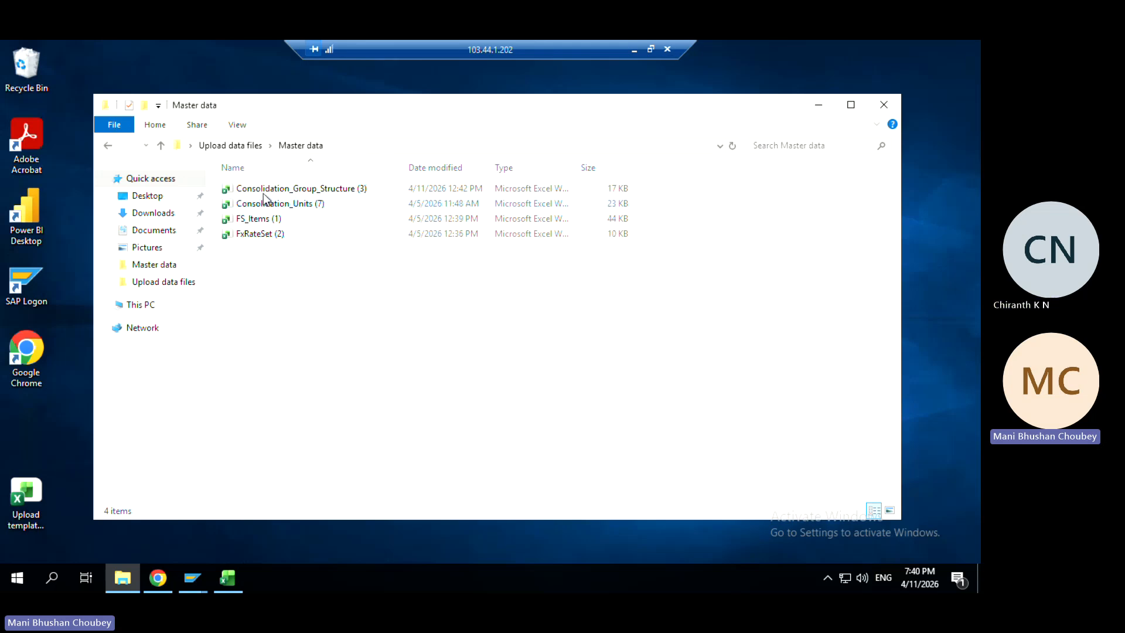
pyautogui.doubleClick(270, 188)
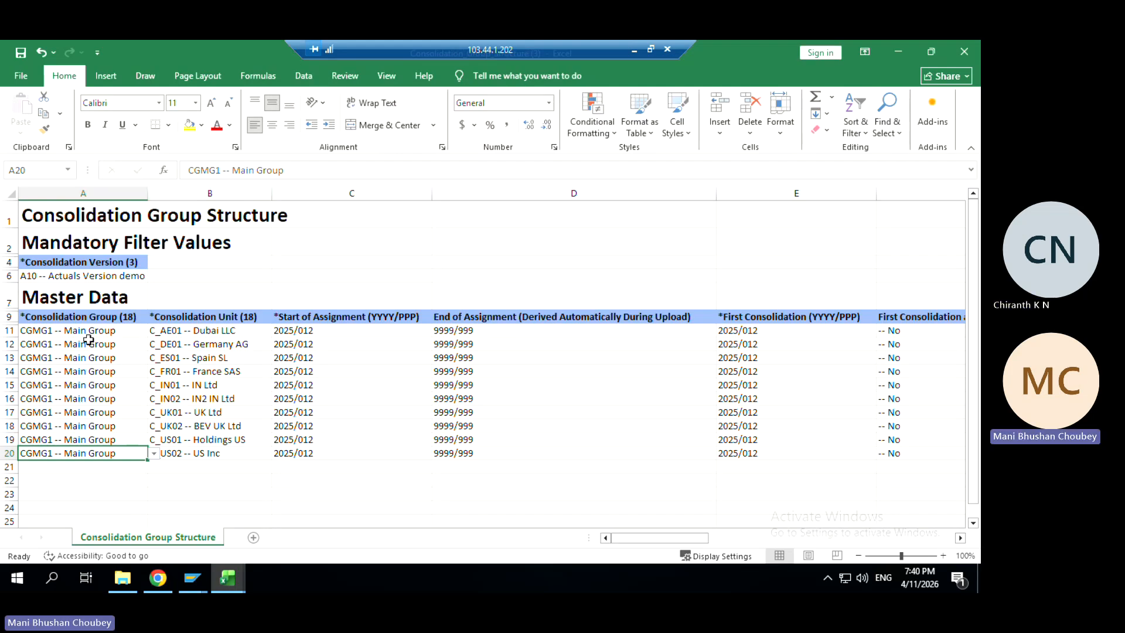
pyautogui.moveTo(88, 331); pyautogui.dragTo(697, 440)
pyautogui.click(962, 54)
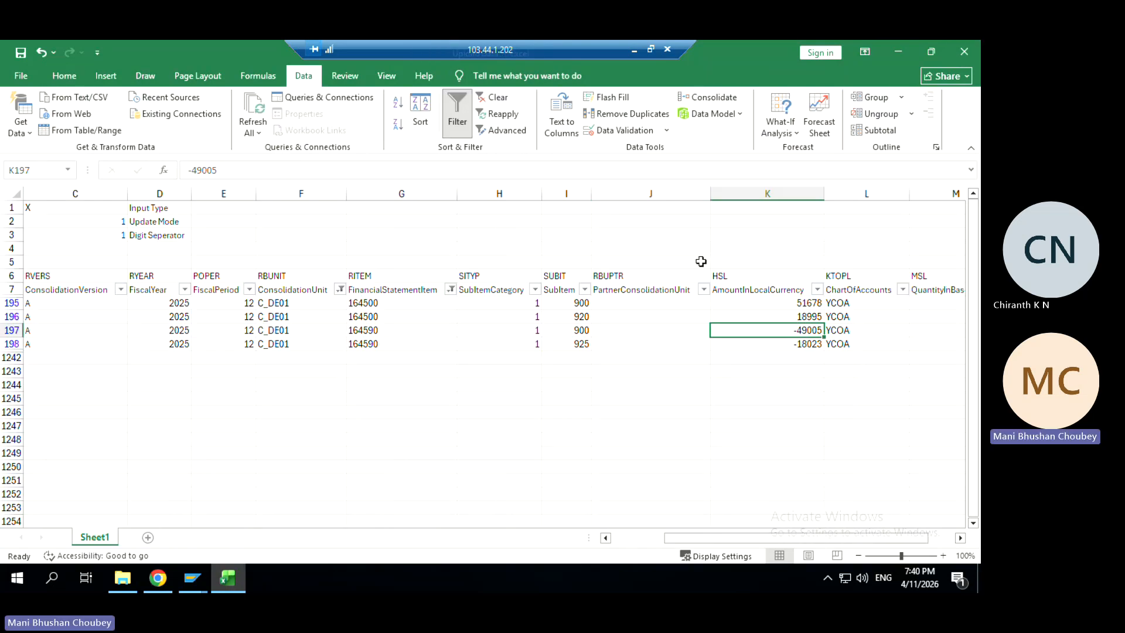
pyautogui.click(964, 51)
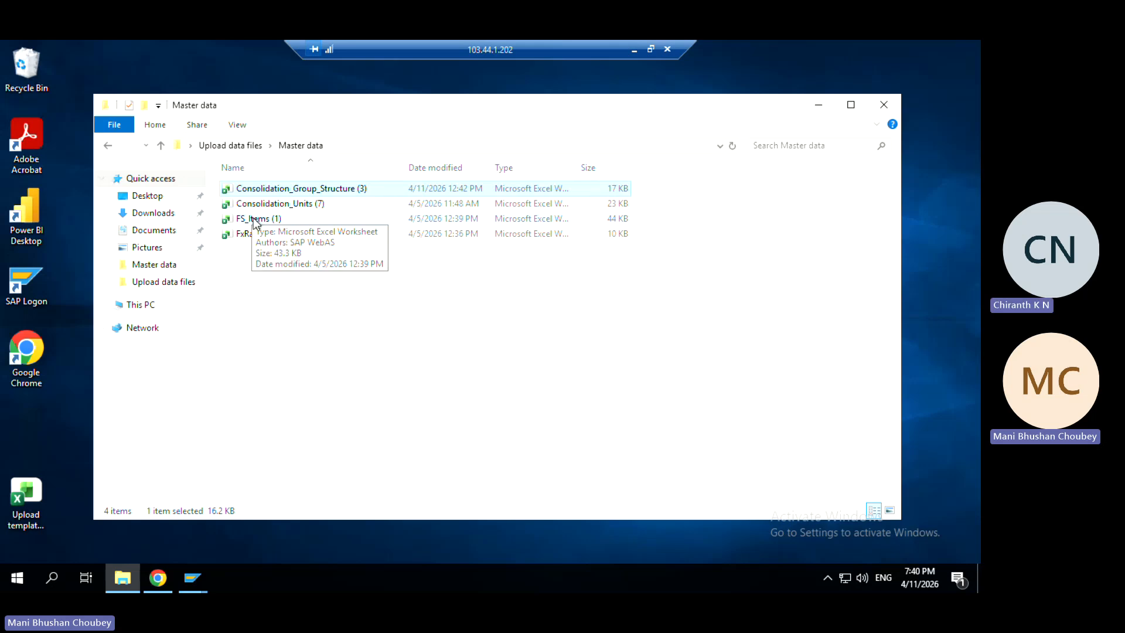
# Open Consolidation_Units (7), dismiss the document recovery prompt, review it maximized, and close it
pyautogui.doubleClick(289, 203)
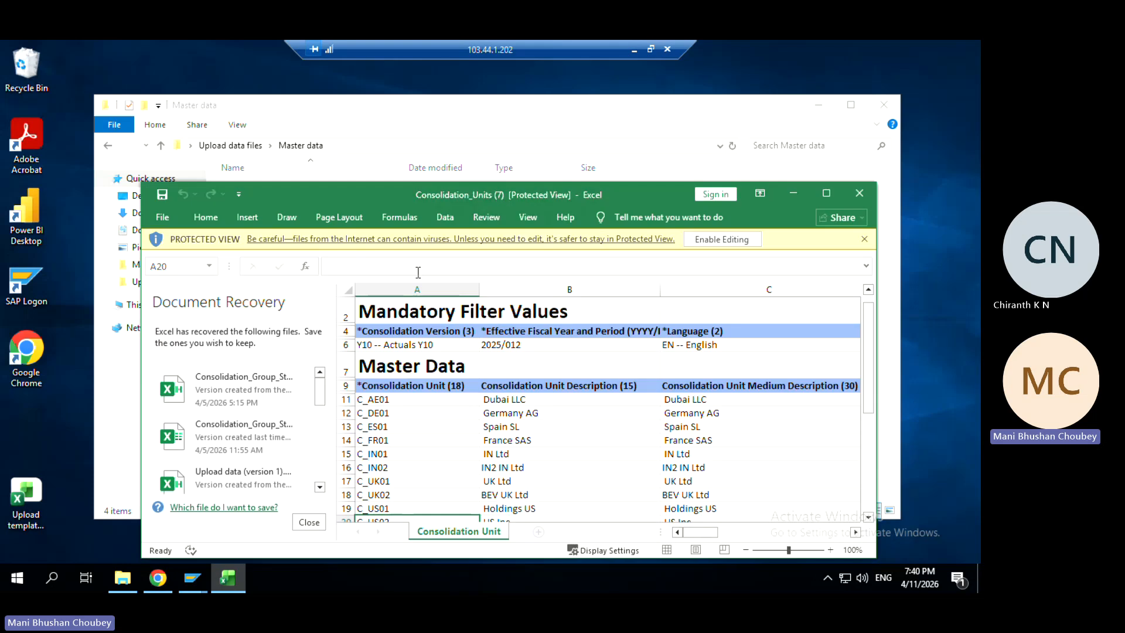
pyautogui.click(311, 523)
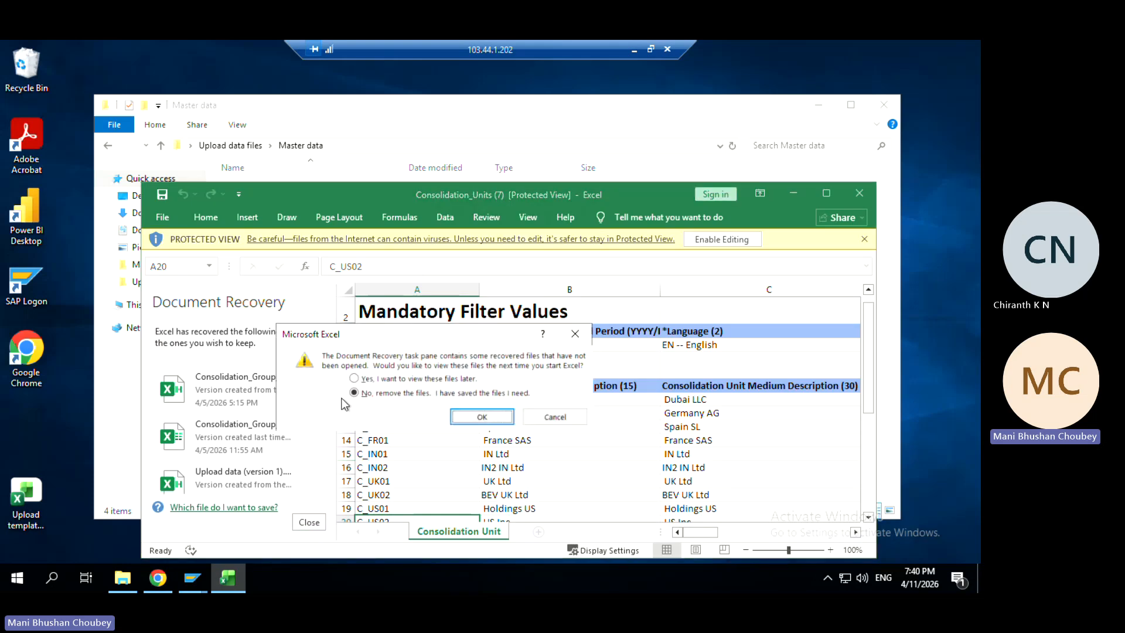
pyautogui.click(464, 420)
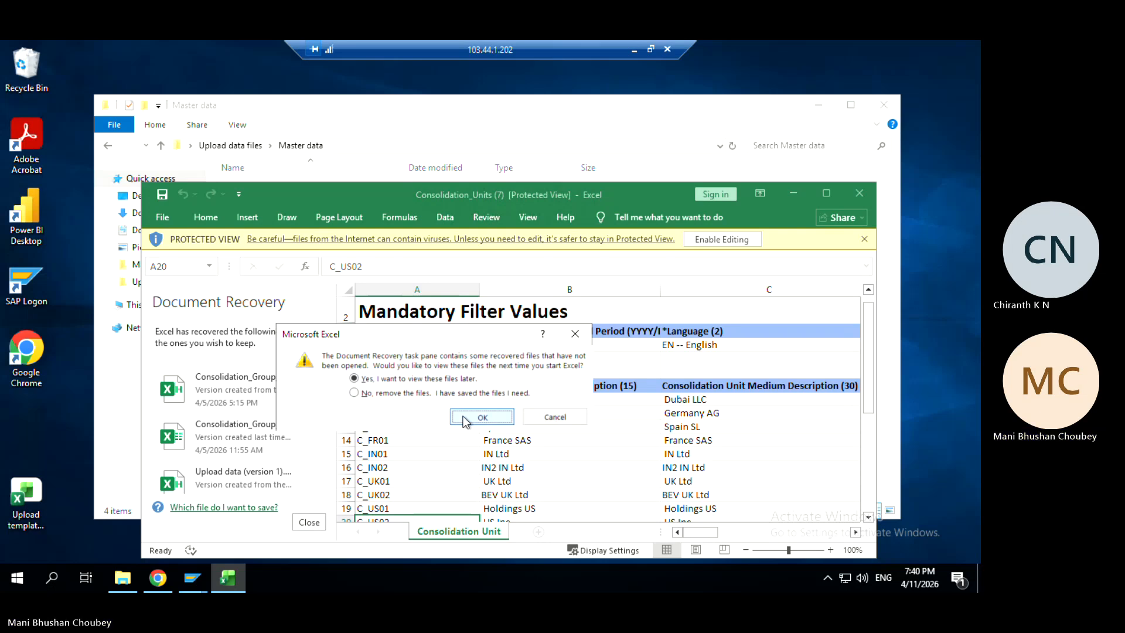
pyautogui.click(463, 417)
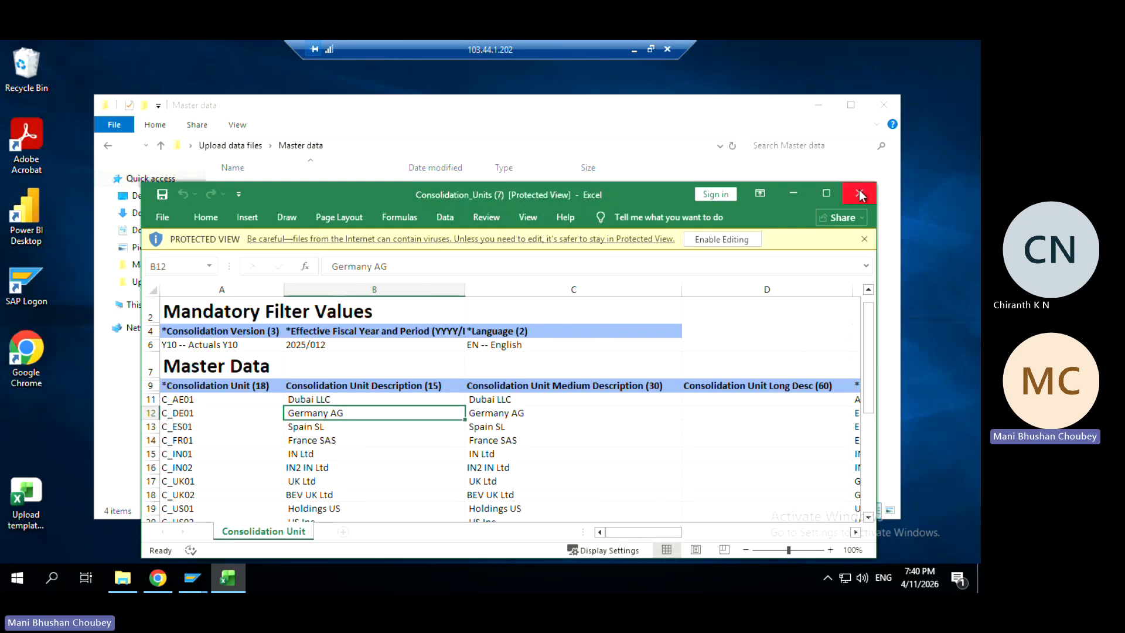
pyautogui.click(826, 196)
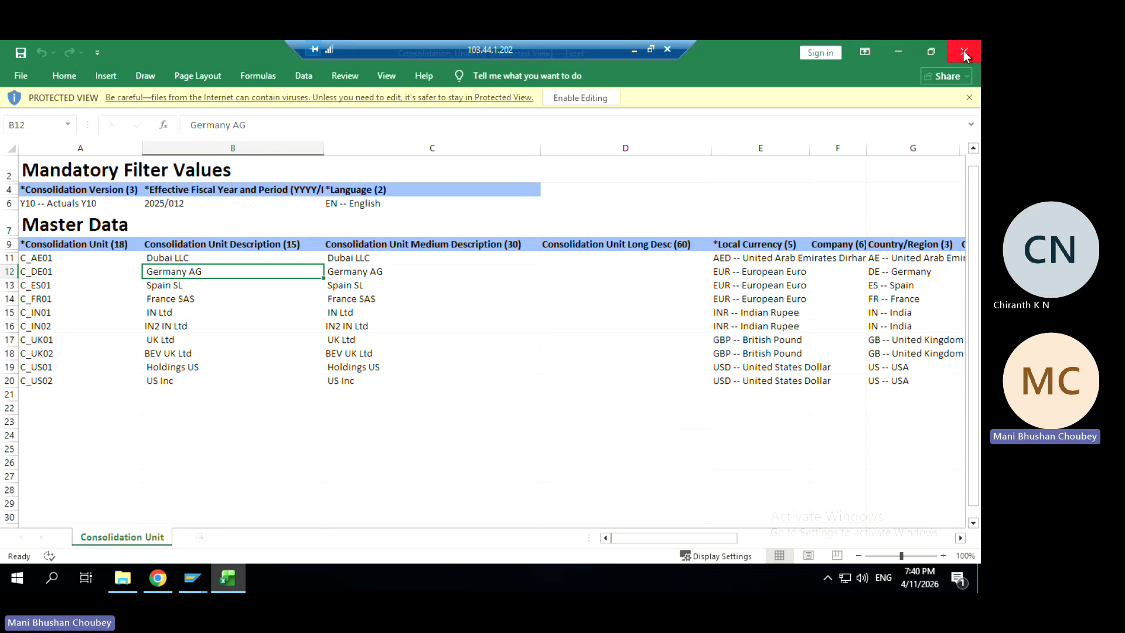
pyautogui.click(964, 50)
# Open and close FS_Items (1), then close the Master data folder
pyautogui.doubleClick(263, 220)
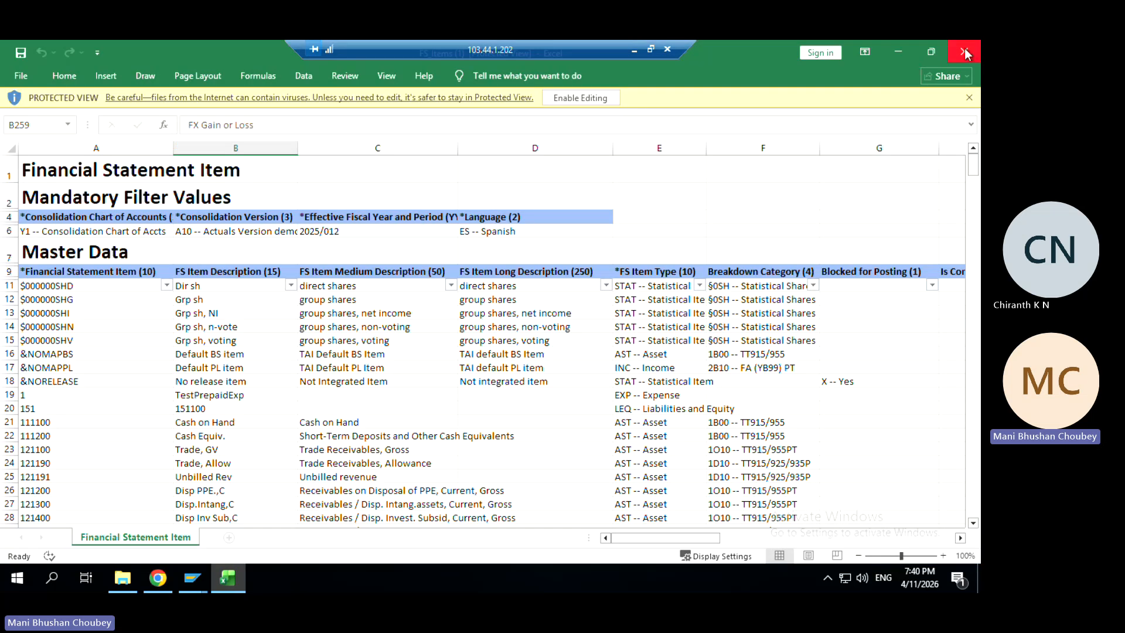
pyautogui.click(964, 51)
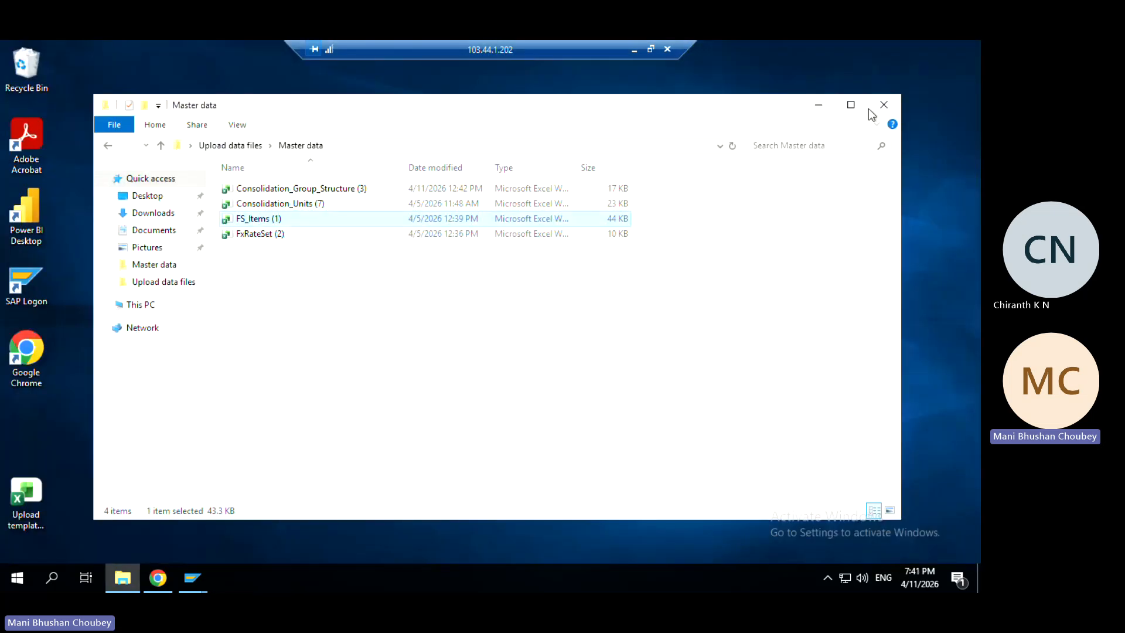
pyautogui.click(884, 105)
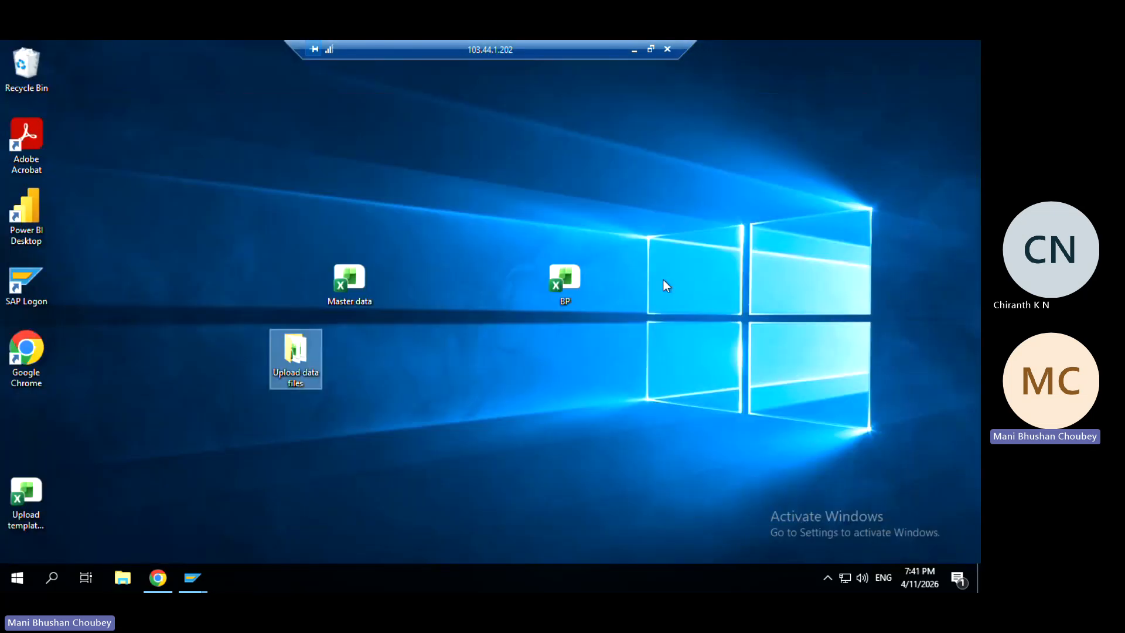